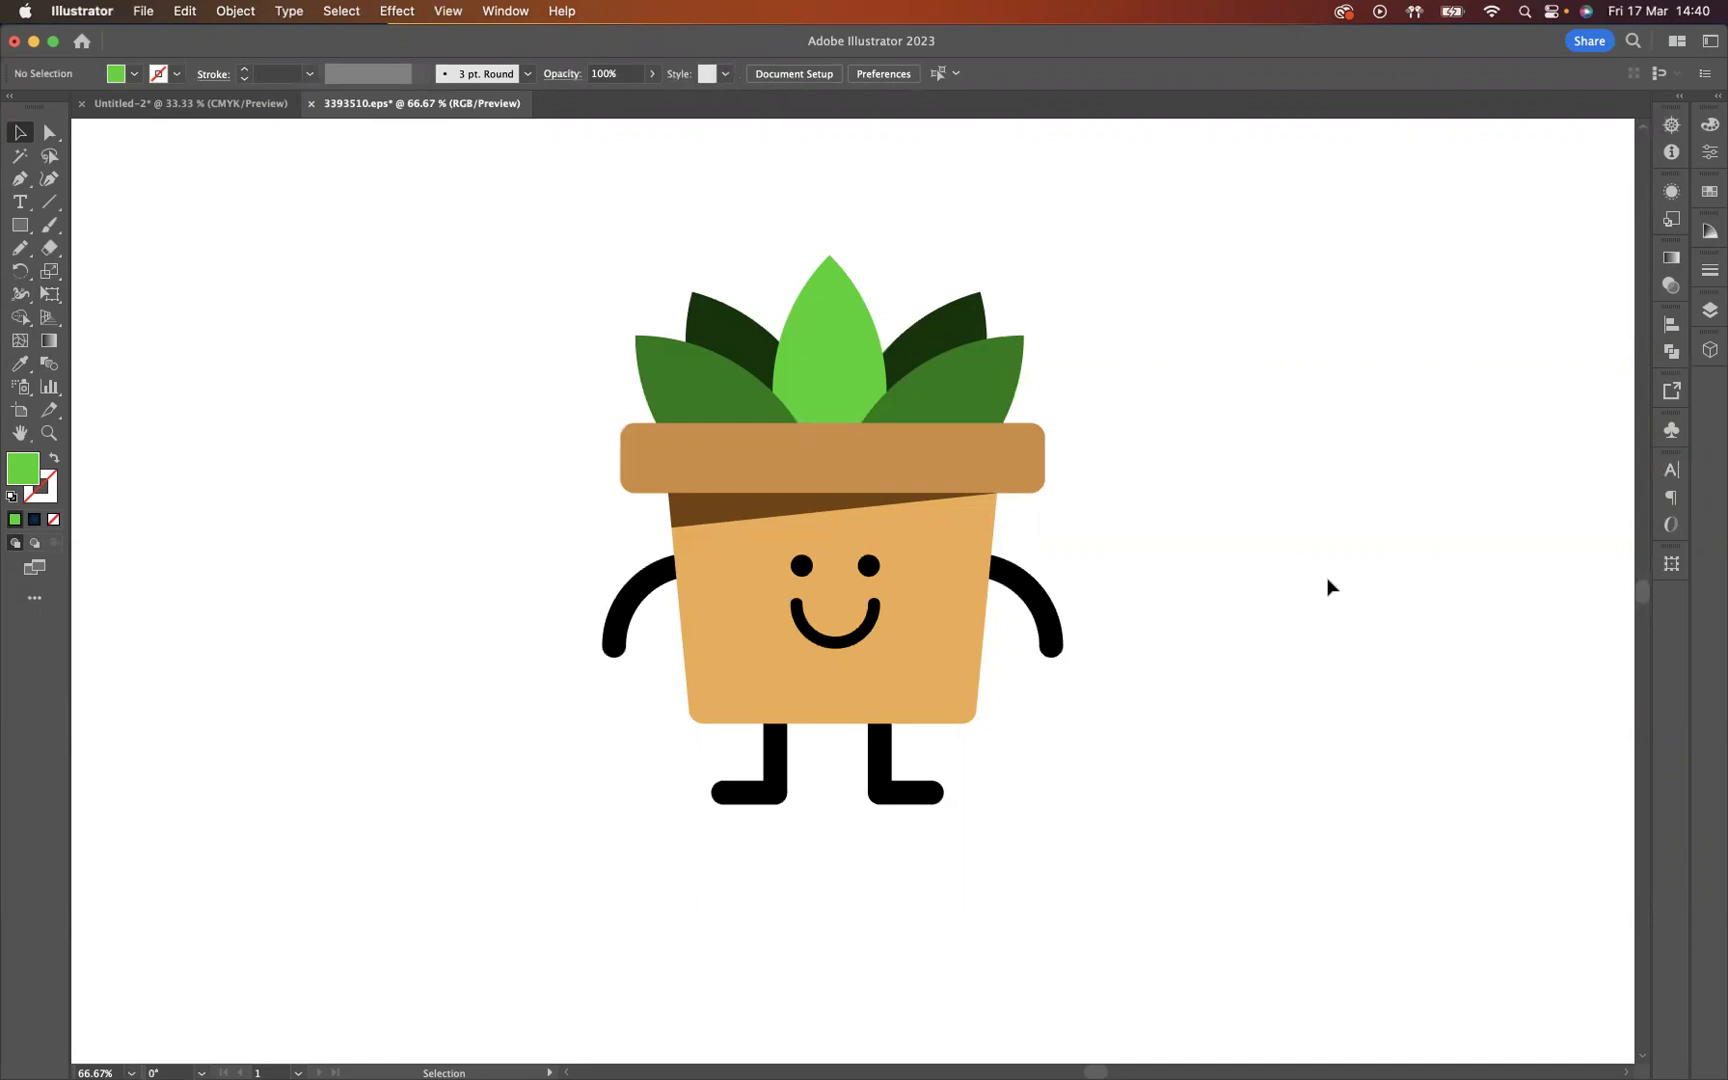
# Step: Scroll the reference left to clear space and bring up the Rectangle tool flyout
pyautogui.hscroll(10, 1322, 740)
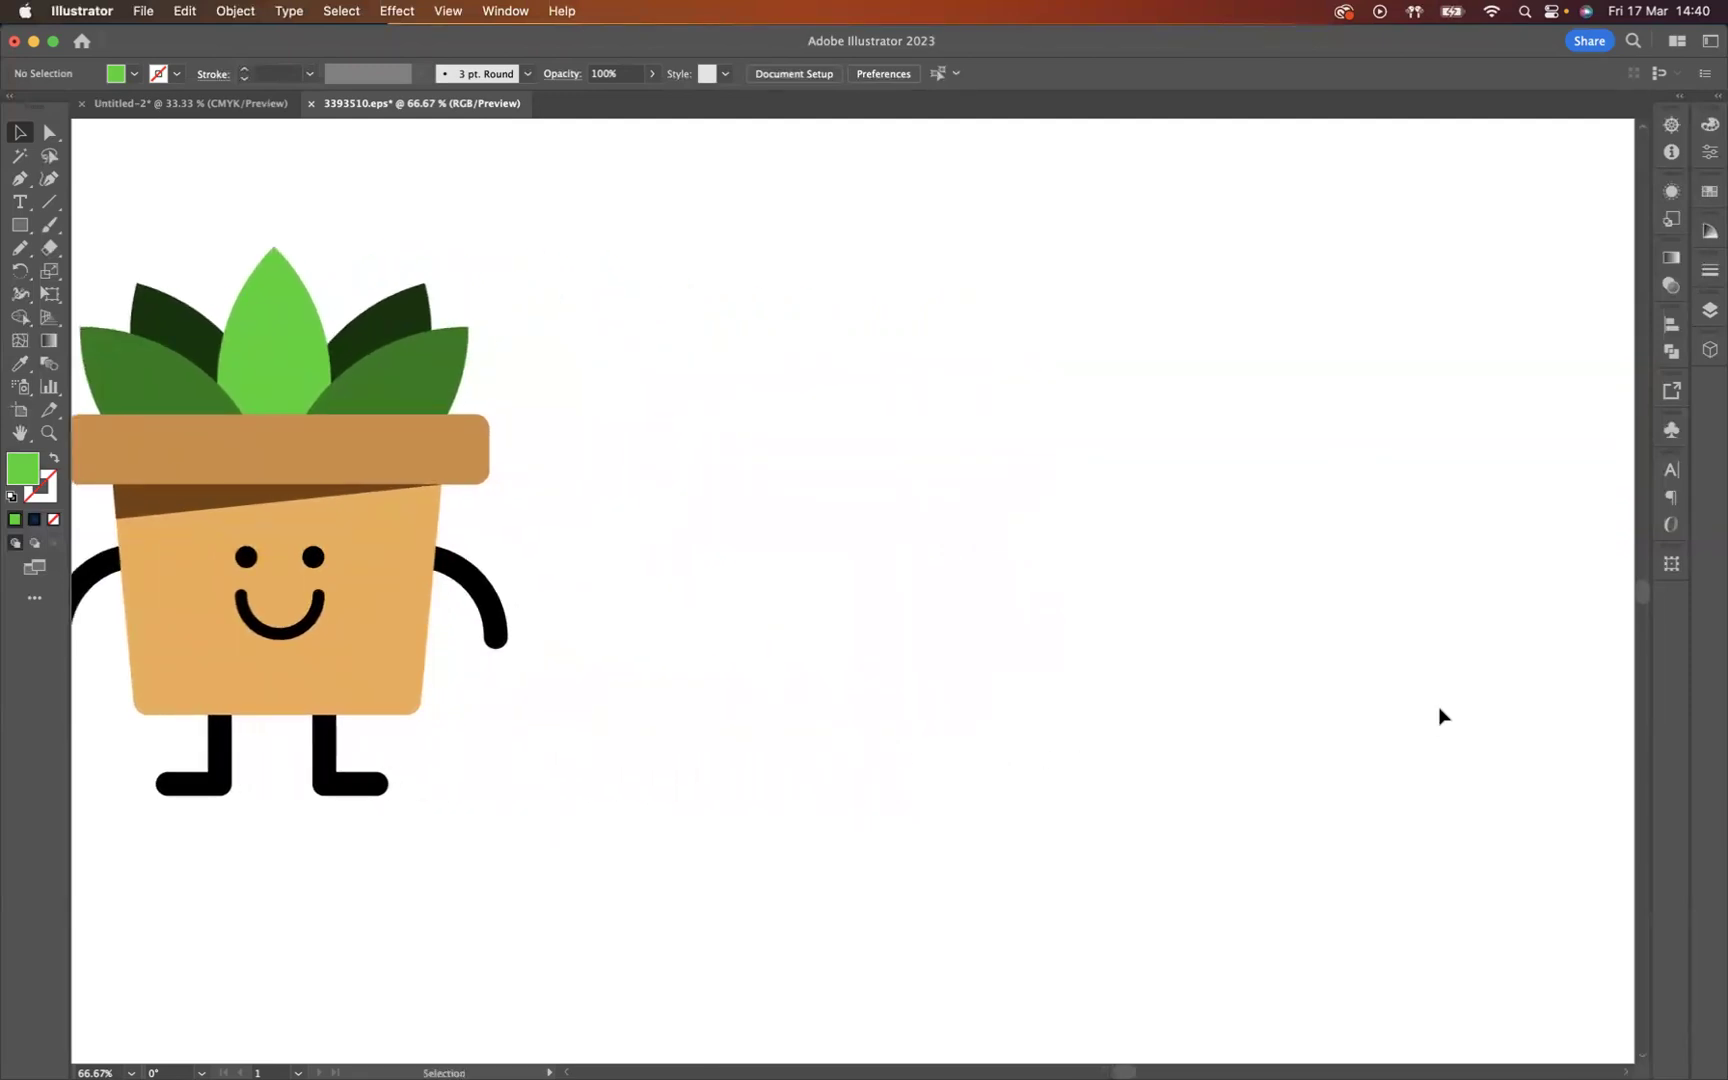
pyautogui.click(20, 225)
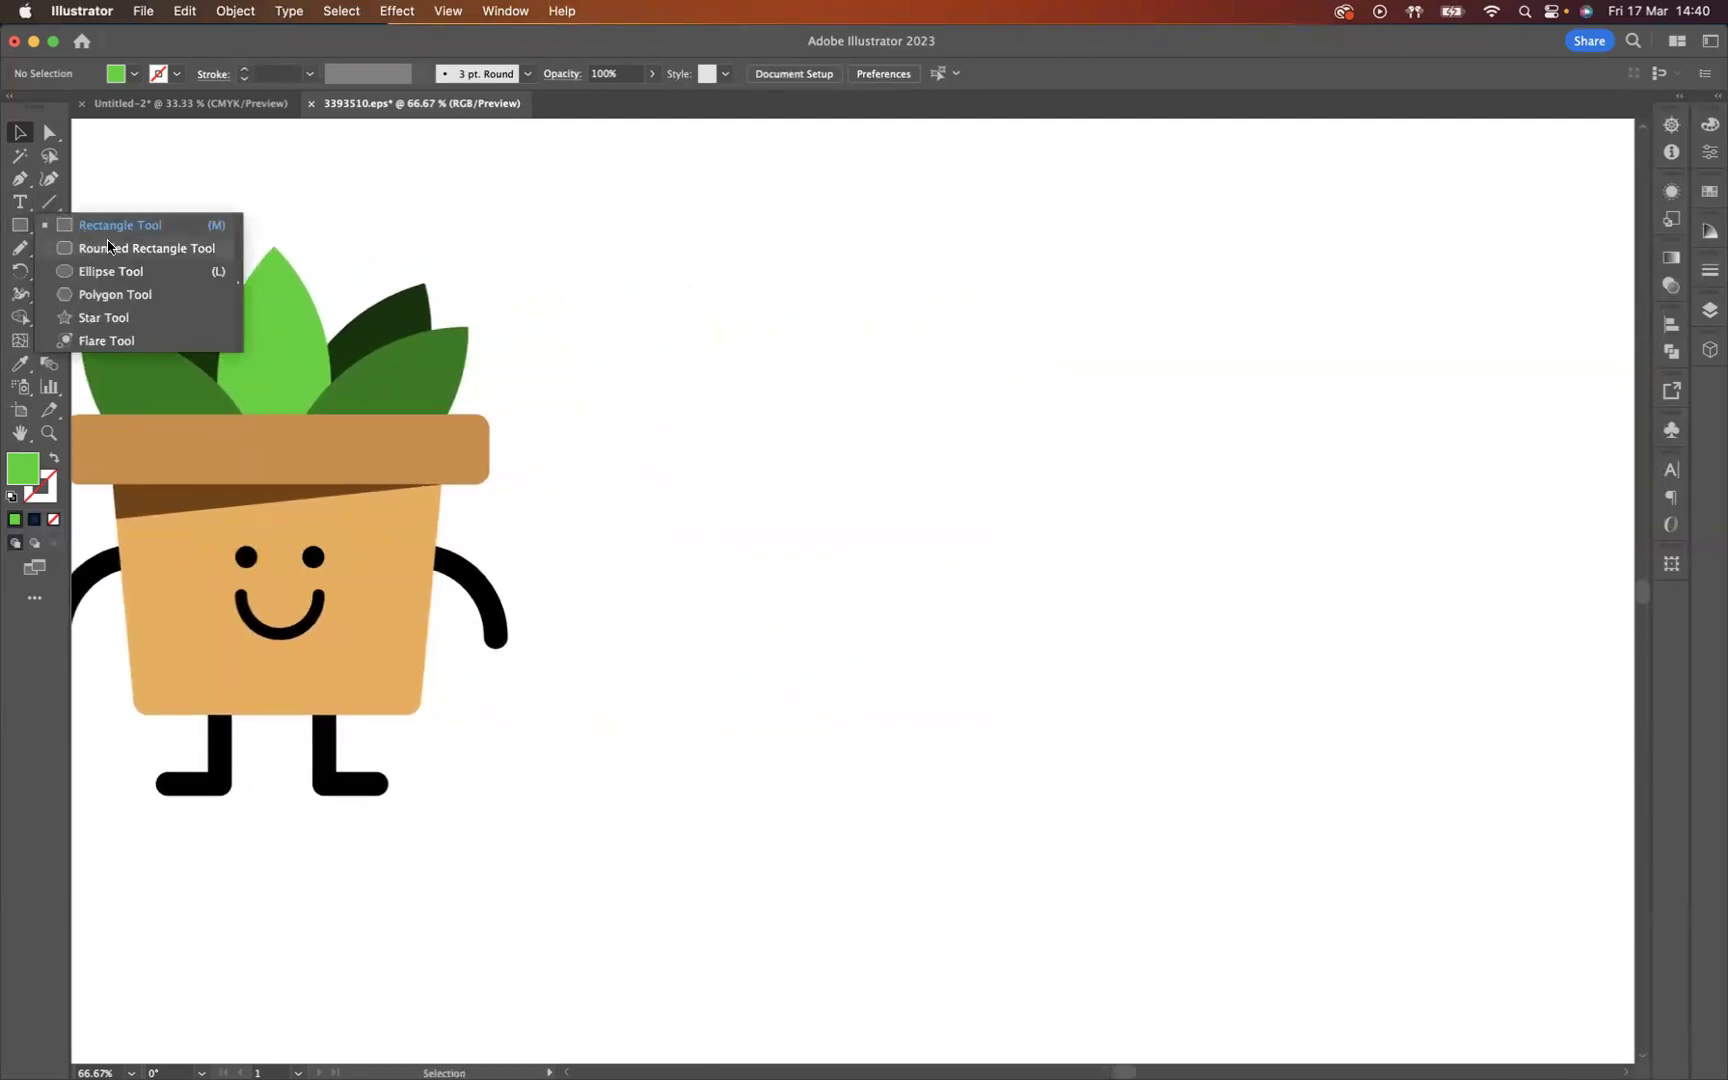
# Step: Draw a rounded rectangle beside the reference and fill it with the pot's orange using the Eyedropper
pyautogui.click(131, 248)
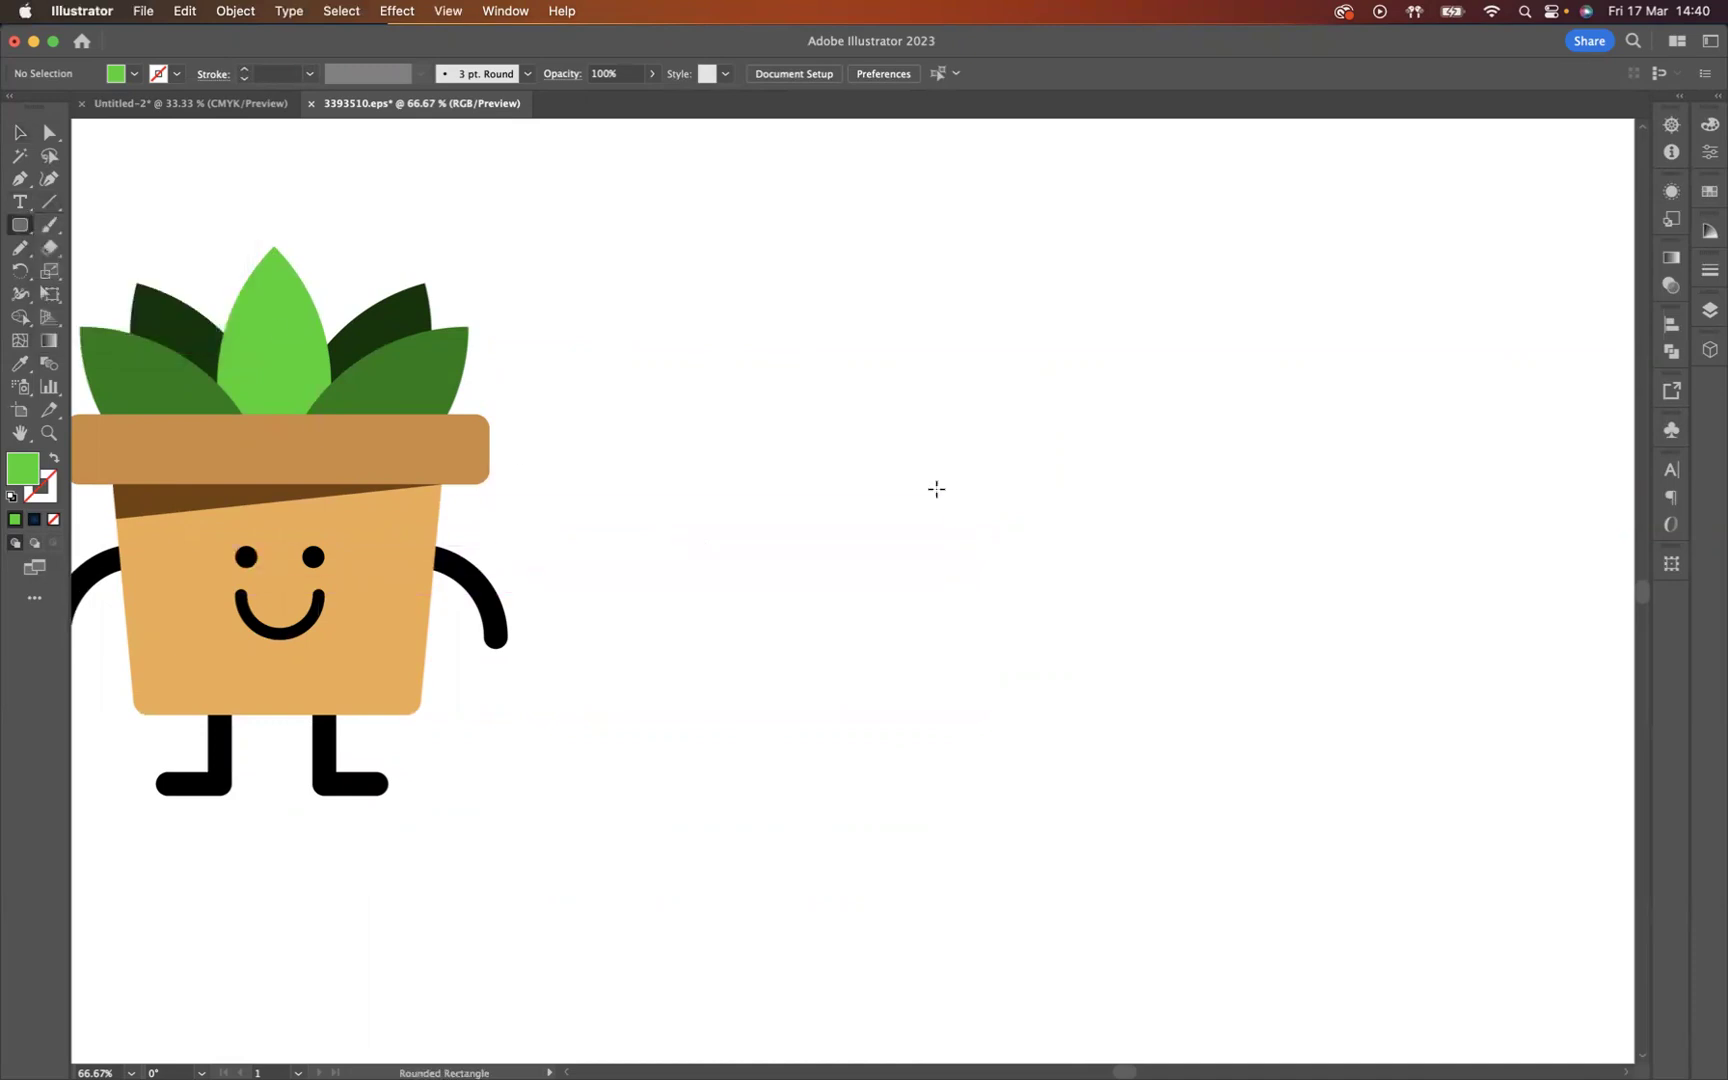
pyautogui.moveTo(908, 414); pyautogui.dragTo(1298, 744)
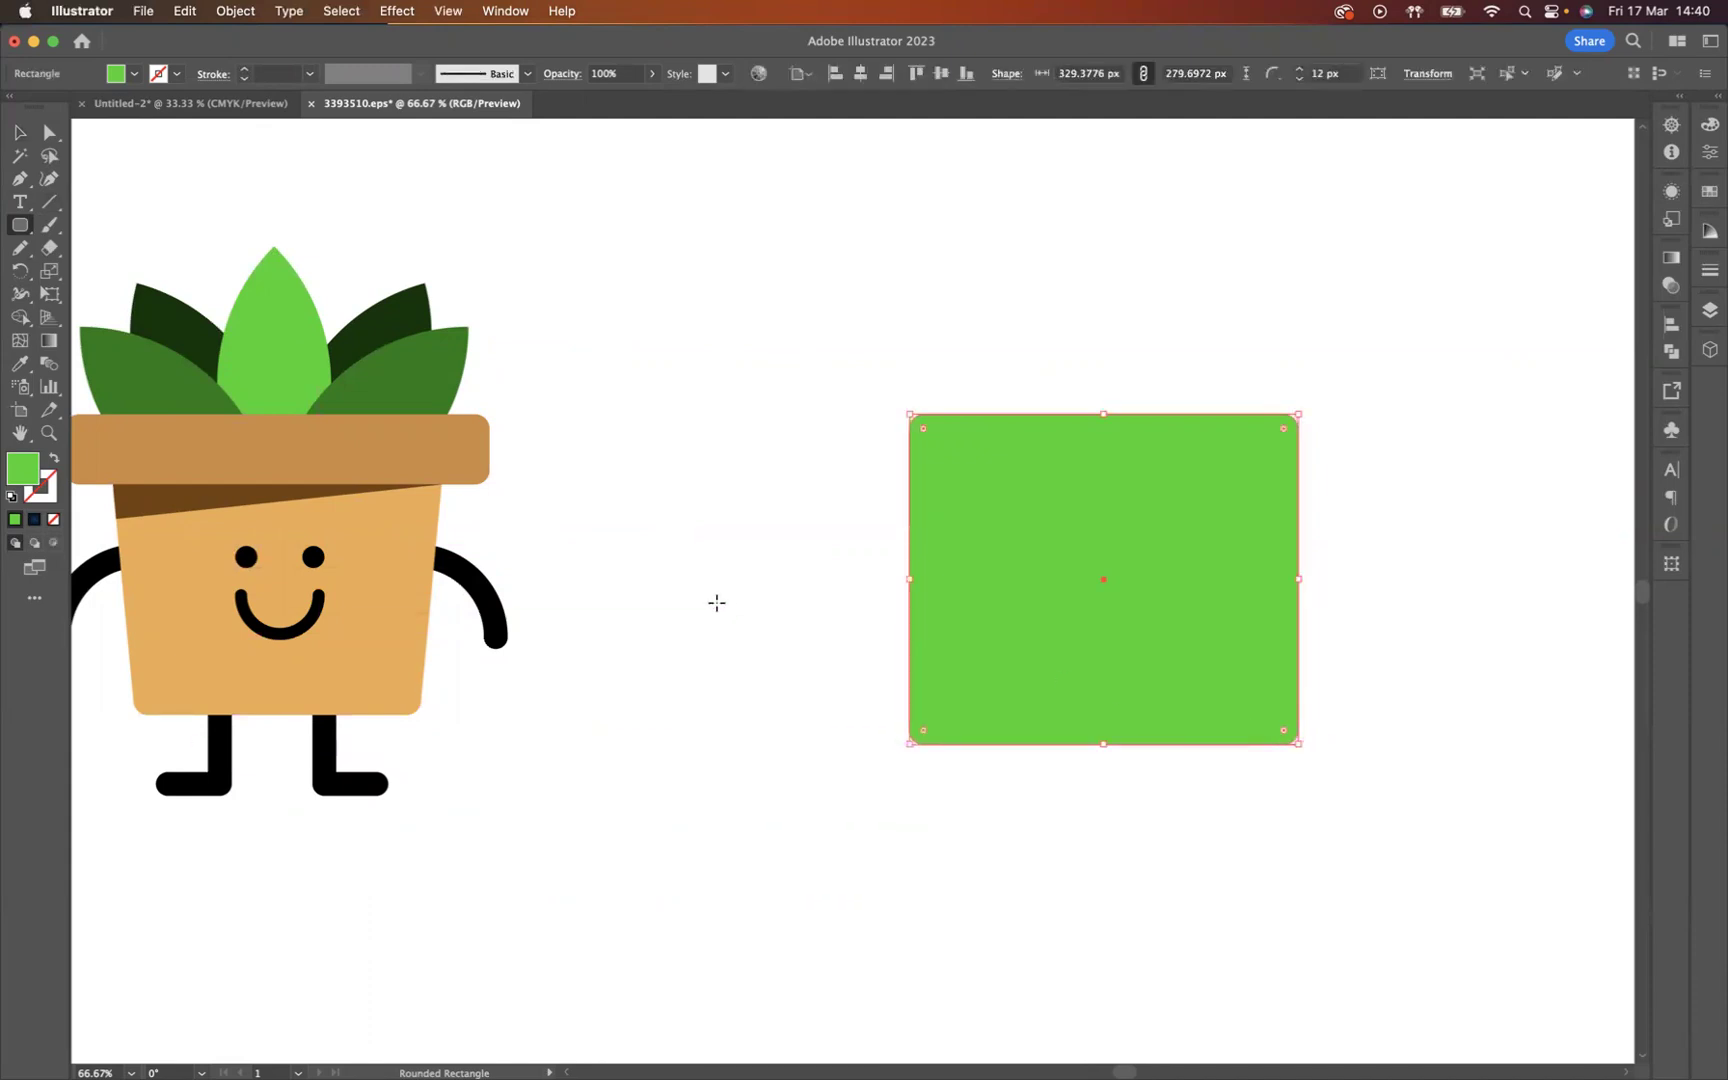
pyautogui.press('i')
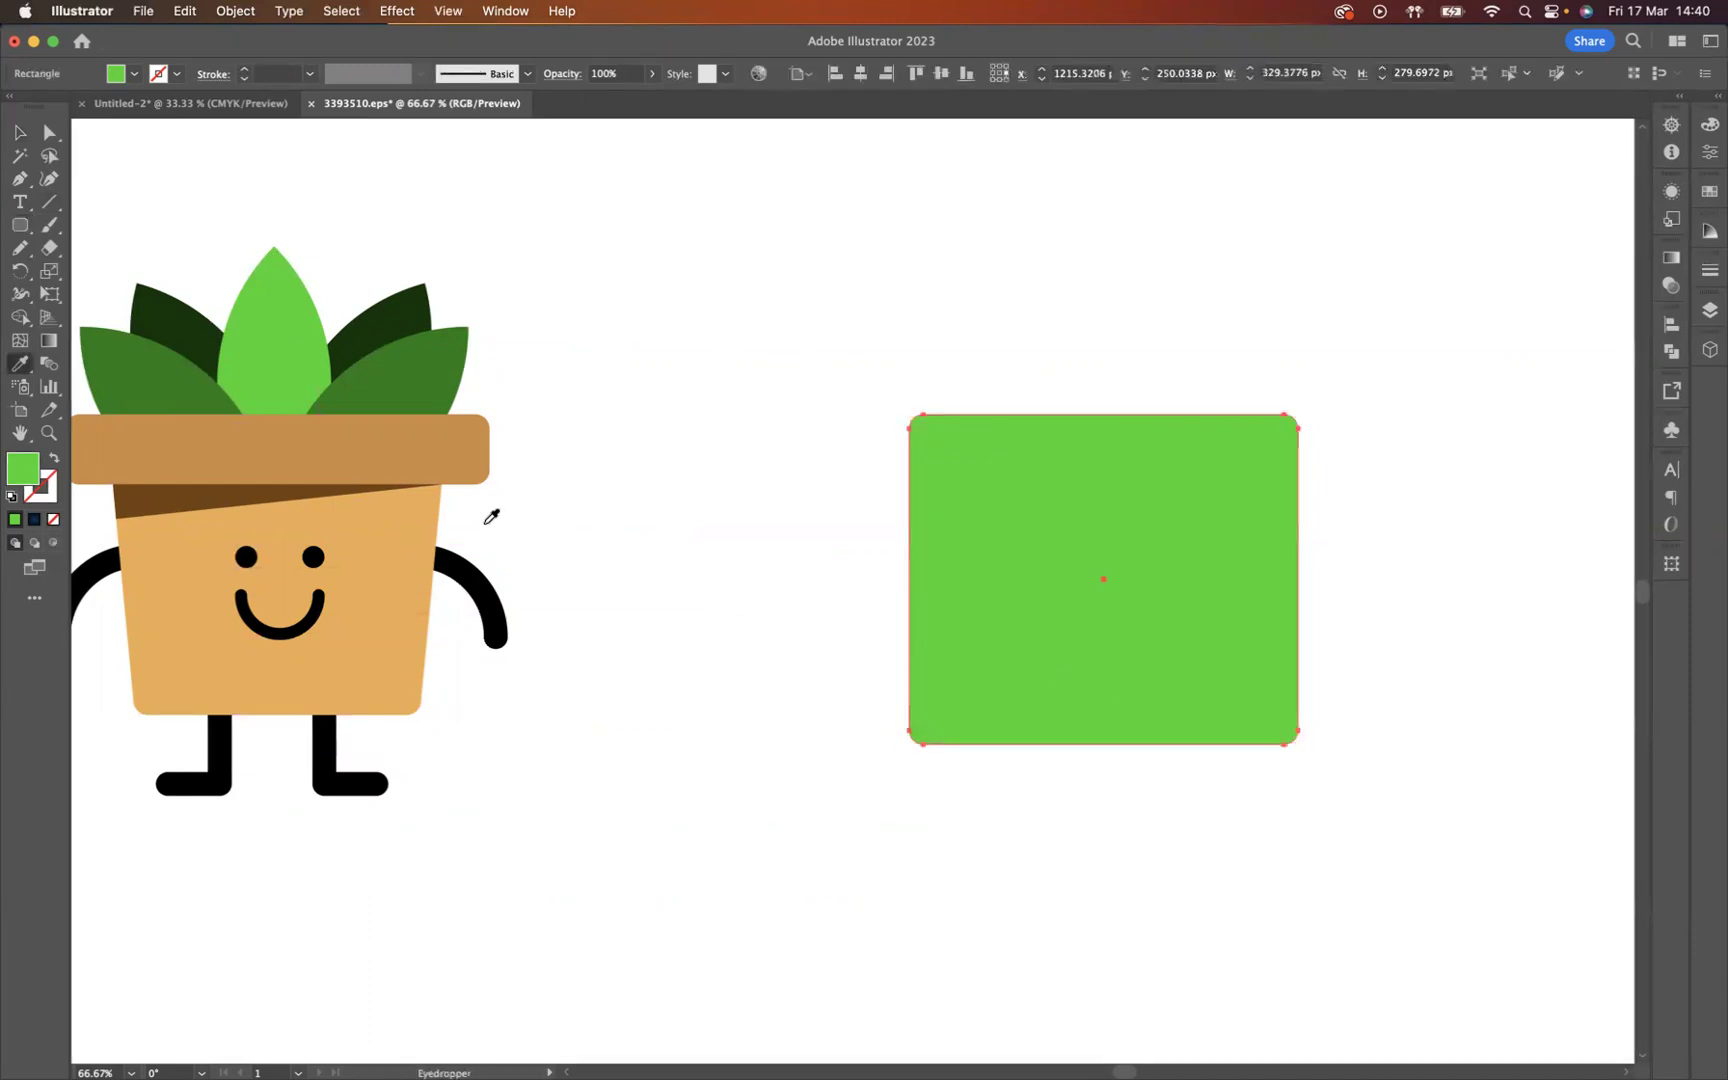
pyautogui.click(409, 519)
pyautogui.press('v')
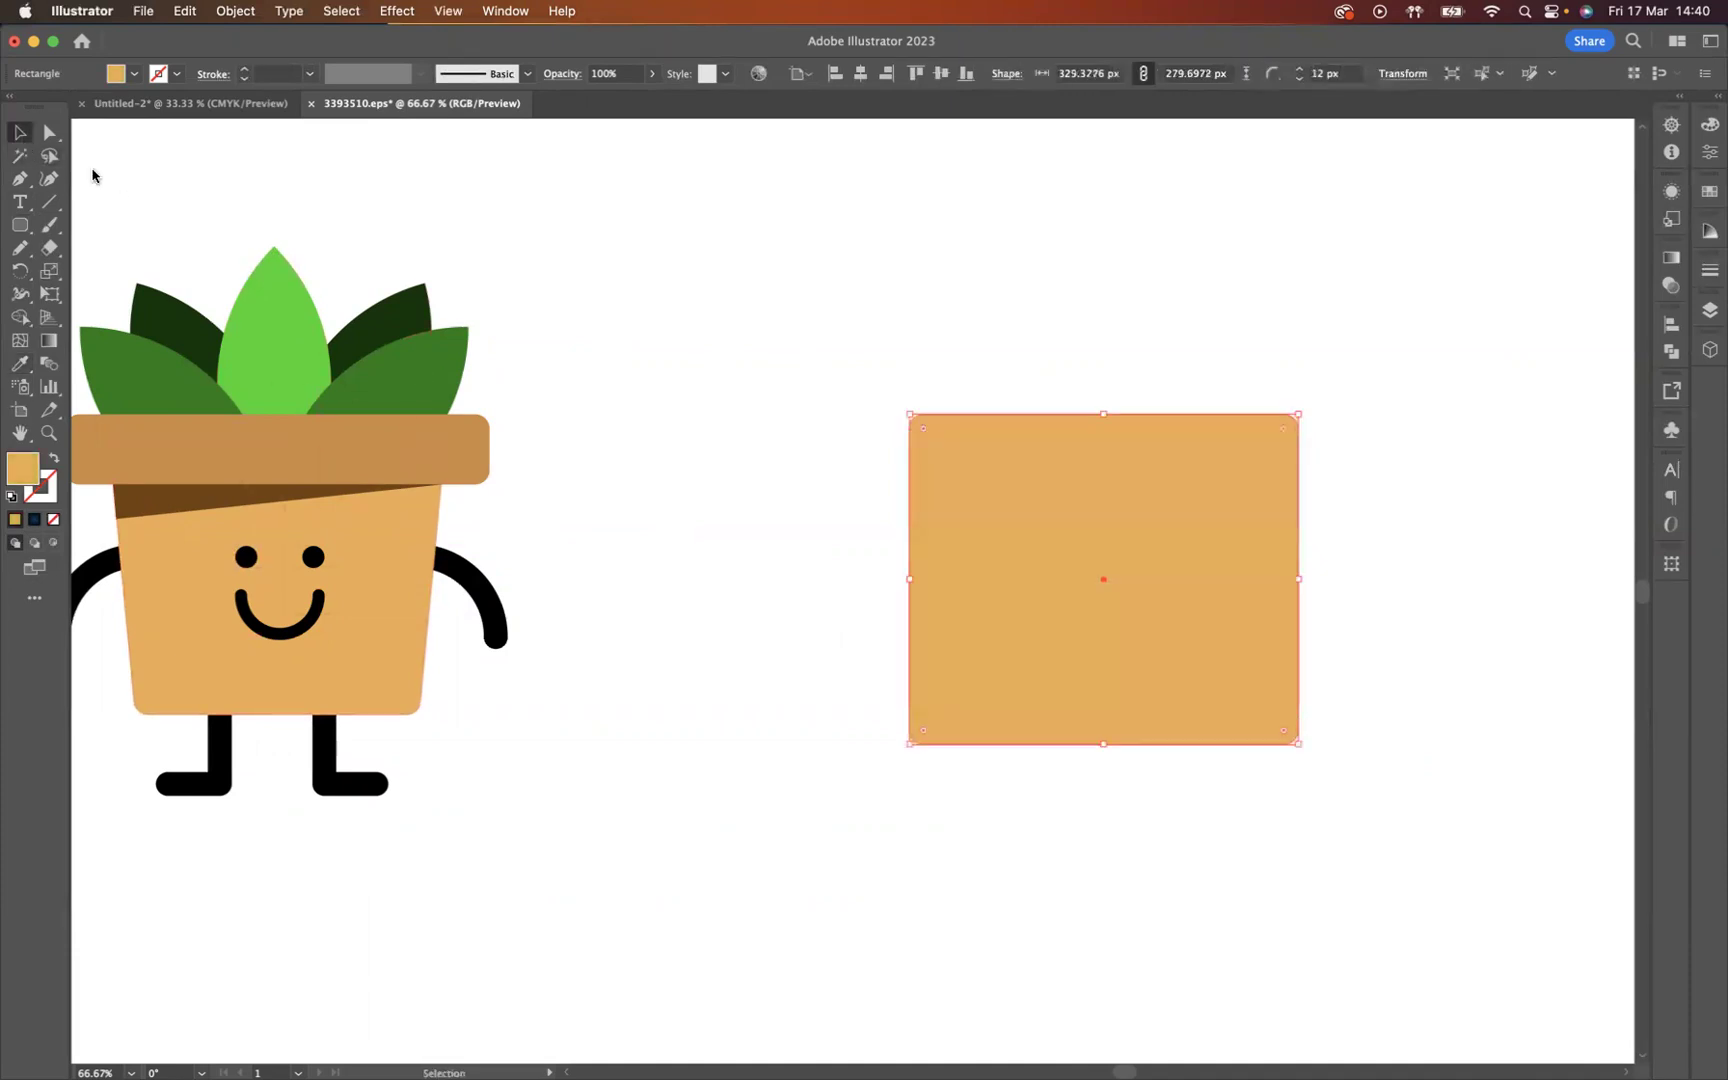
pyautogui.click(1373, 467)
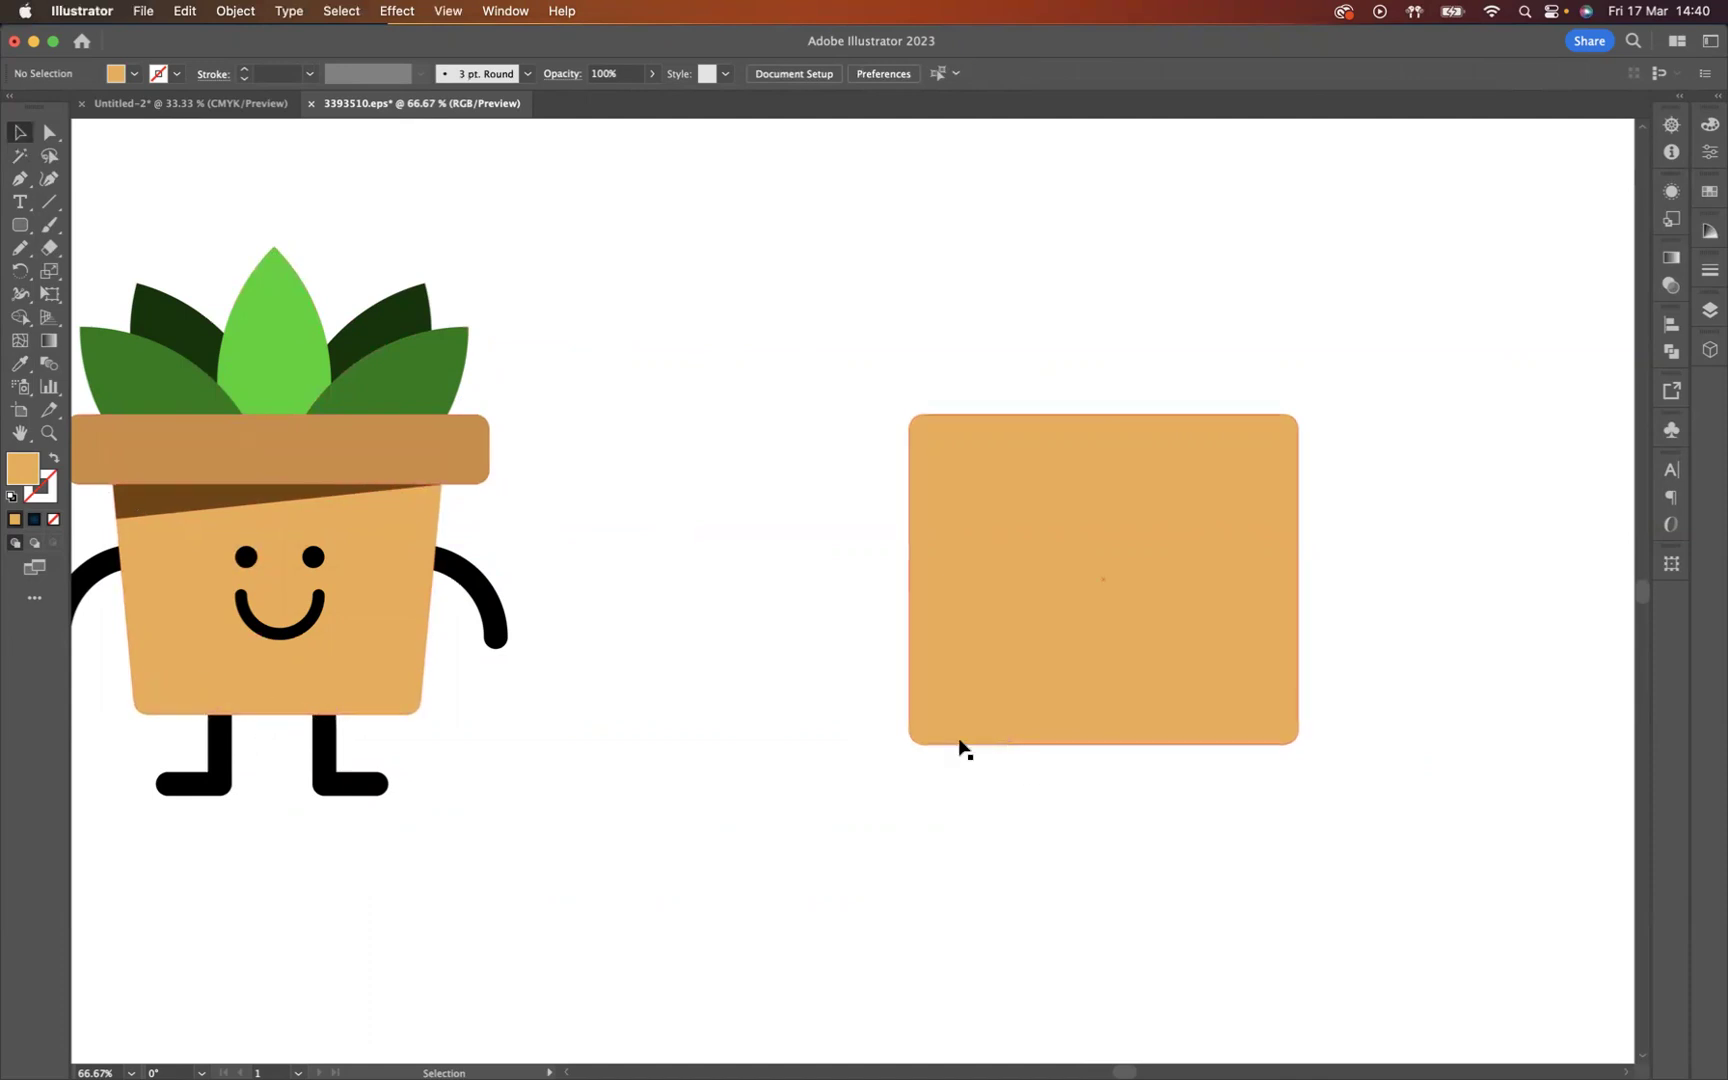
pyautogui.click(50, 133)
# Step: Nudge both bottom corners inward to taper the body, then draw a wide rounded rim across its top
pyautogui.moveTo(867, 699); pyautogui.dragTo(1003, 820)
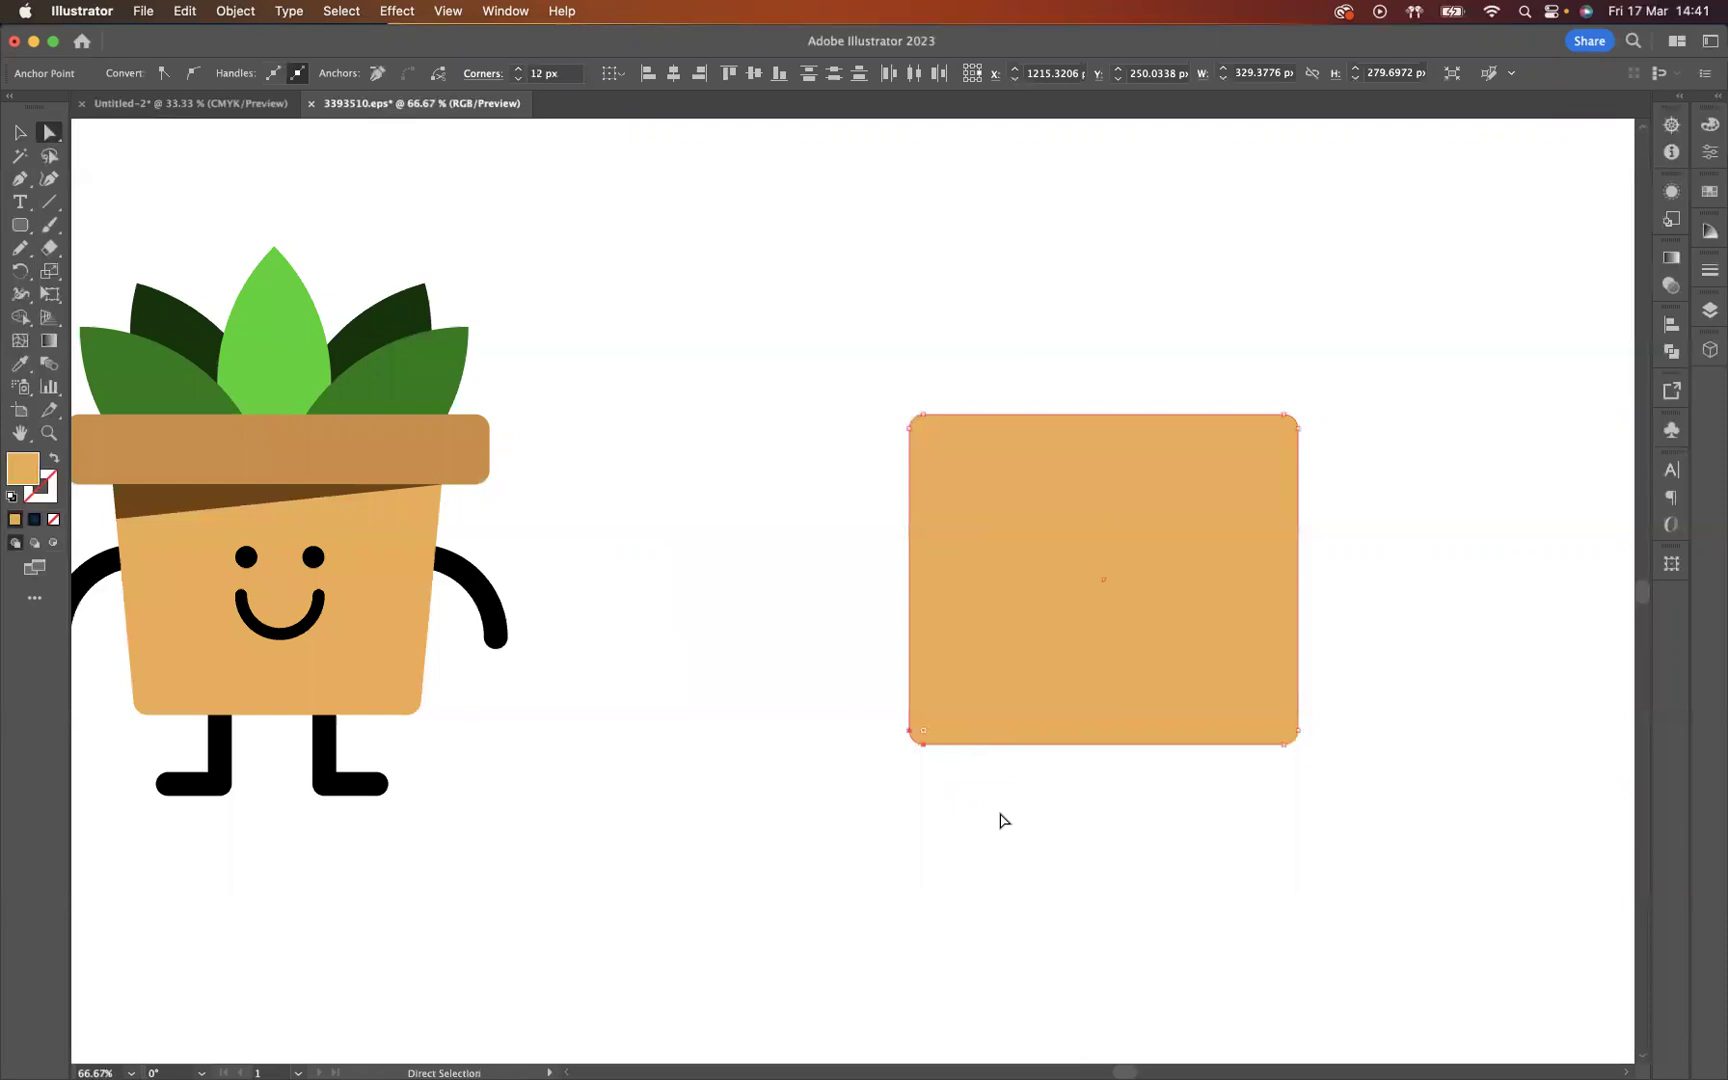
pyautogui.hotkey('shift', 'Right')
pyautogui.hotkey('shift', 'Right')
pyautogui.hotkey('shift', 'Right')
pyautogui.hotkey('shift', 'Right')
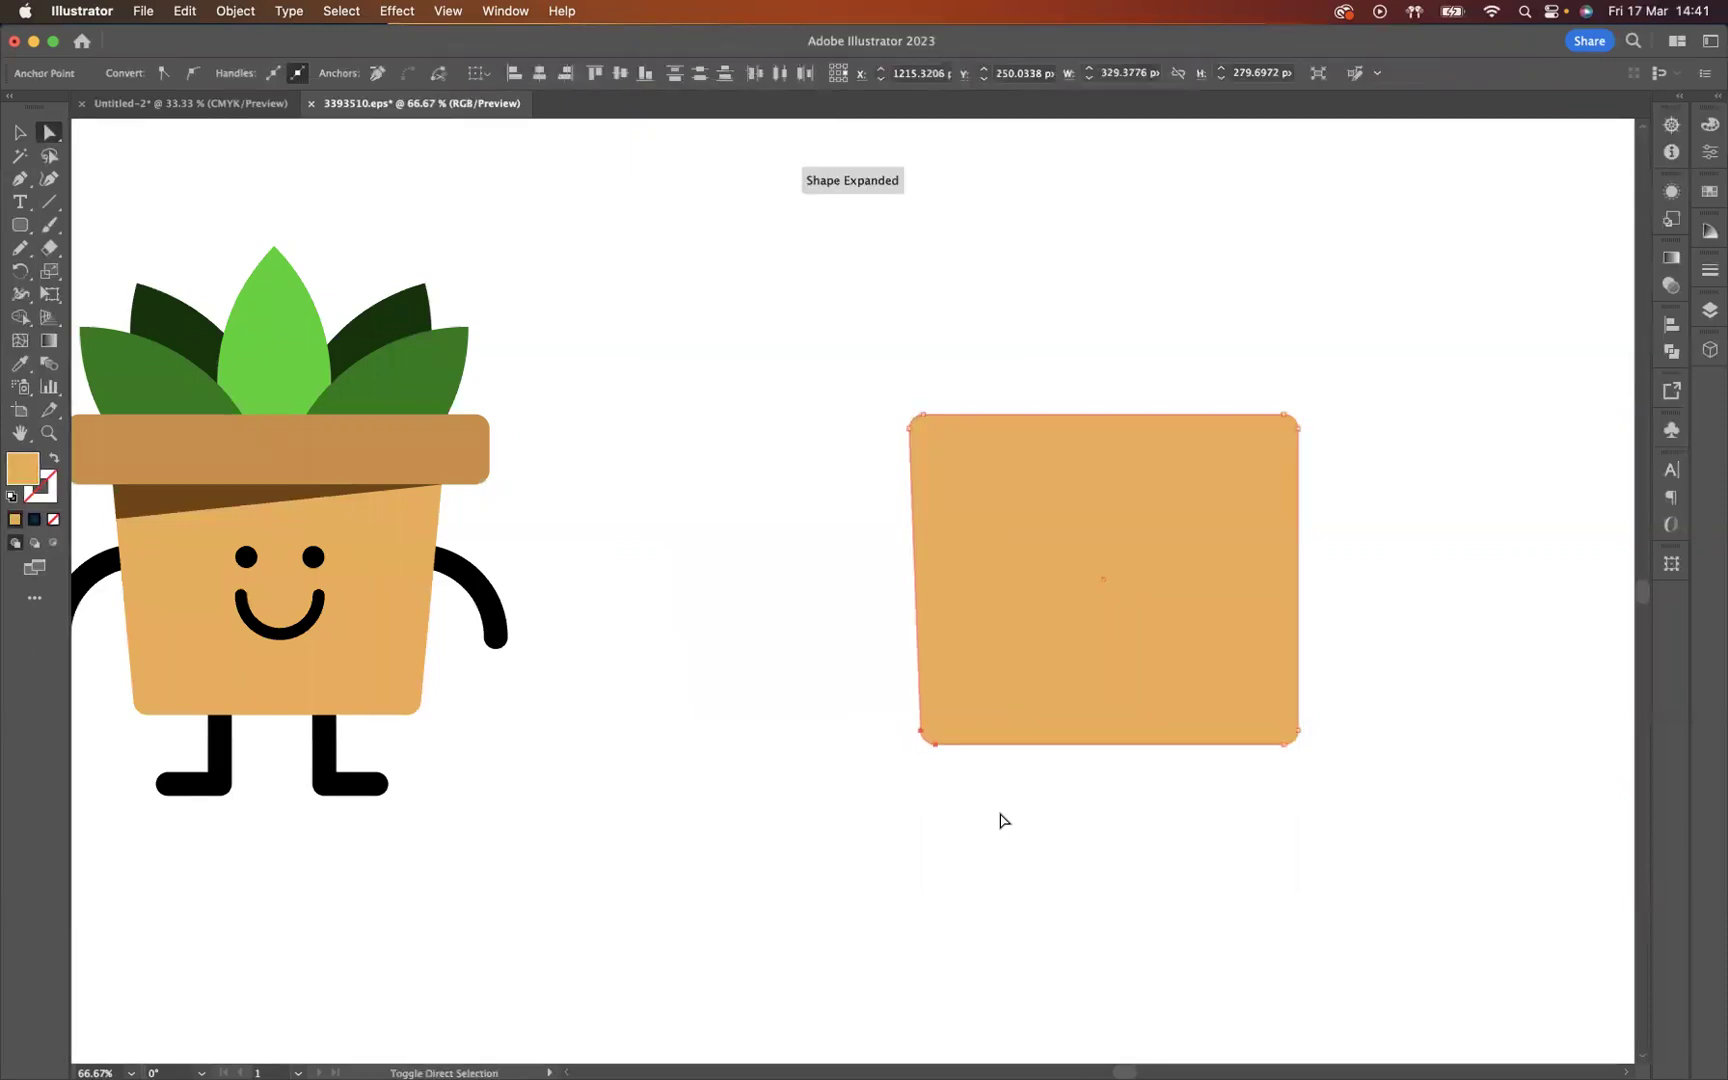
pyautogui.moveTo(1340, 824); pyautogui.dragTo(1232, 695)
pyautogui.hotkey('shift', 'Left')
pyautogui.hotkey('shift', 'Left')
pyautogui.hotkey('shift', 'Left')
pyautogui.hotkey('shift', 'Left')
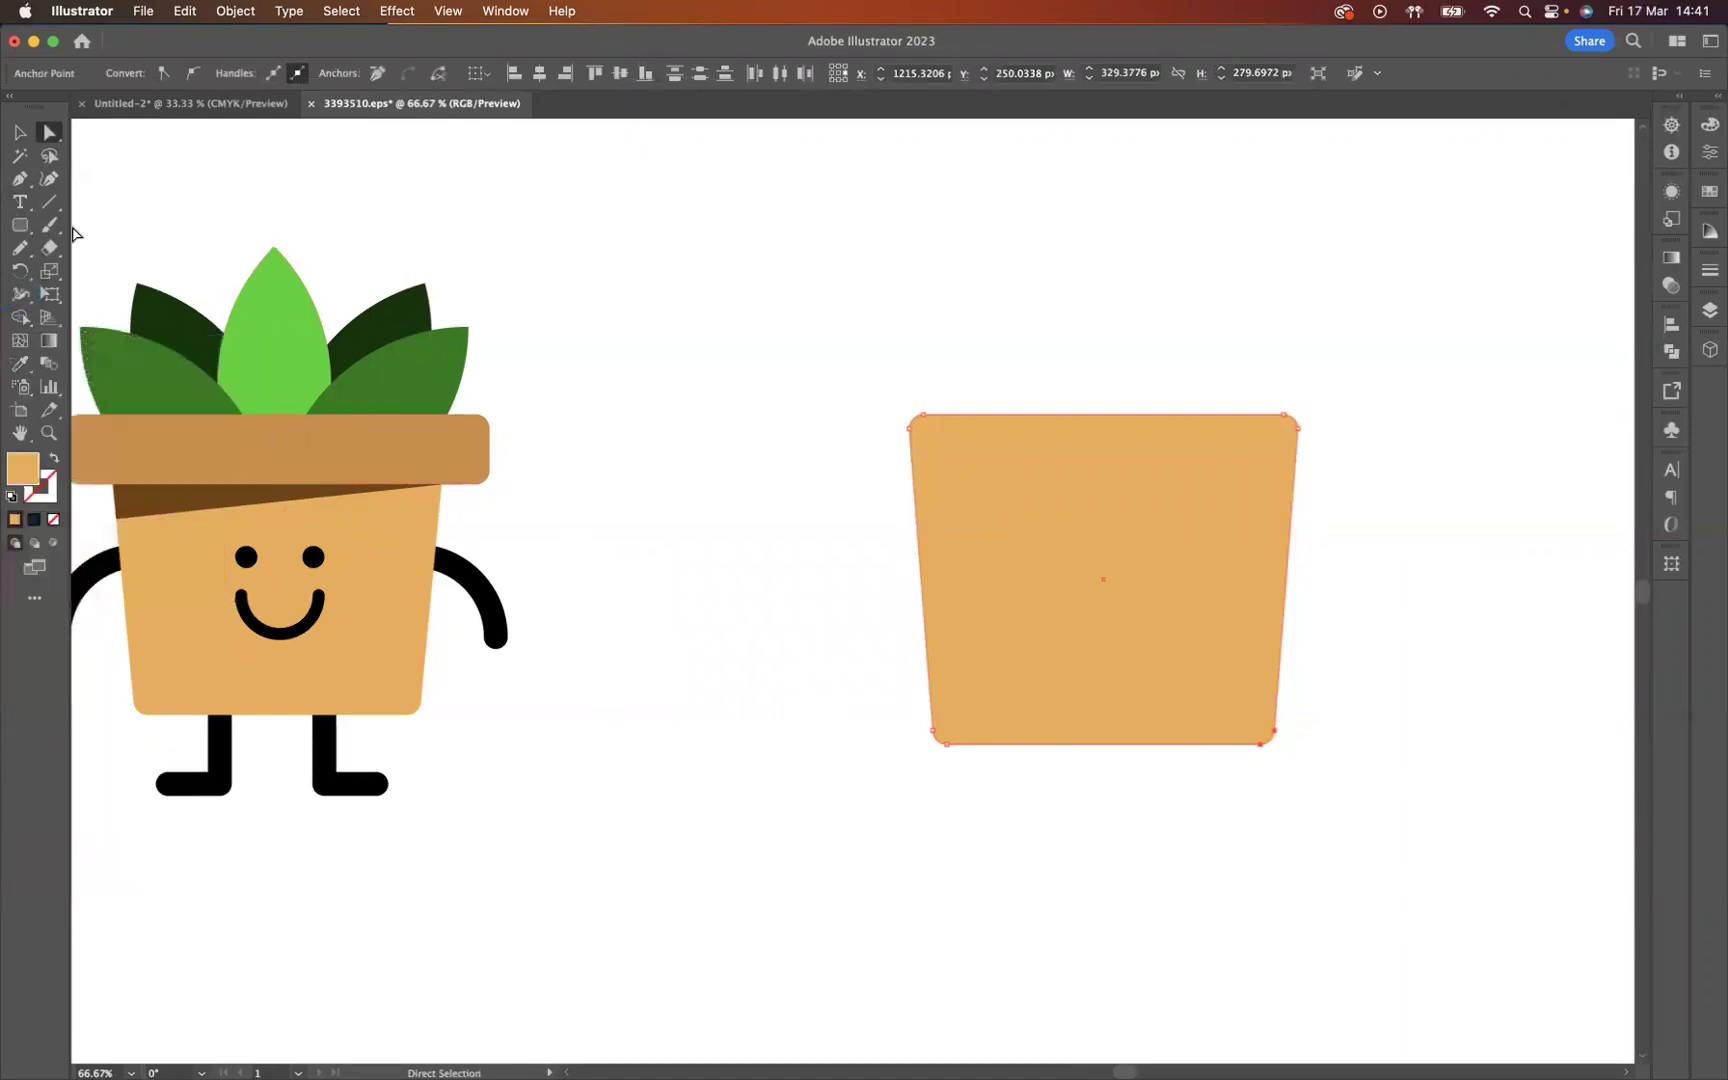
pyautogui.click(19, 225)
pyautogui.moveTo(857, 388); pyautogui.dragTo(1369, 472)
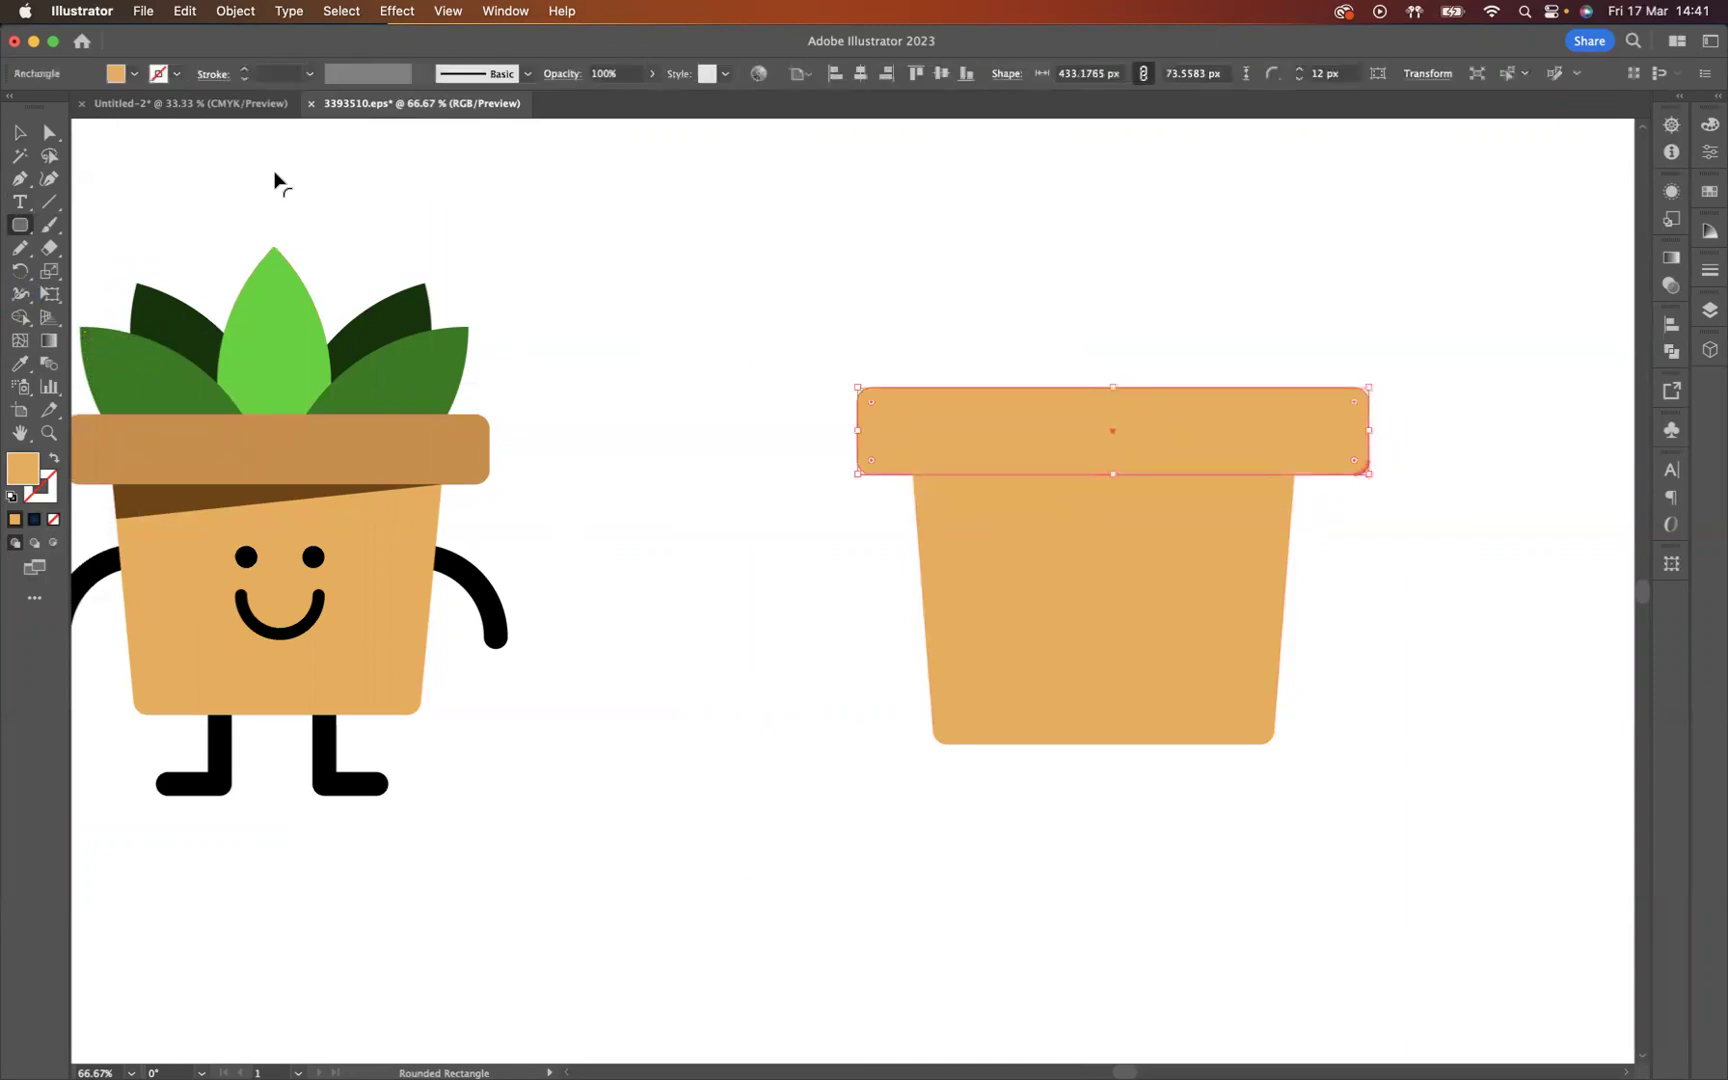
# Step: Centre the rim and pot body on each other horizontally
pyautogui.click(17, 135)
pyautogui.moveTo(1000, 302); pyautogui.dragTo(1247, 742)
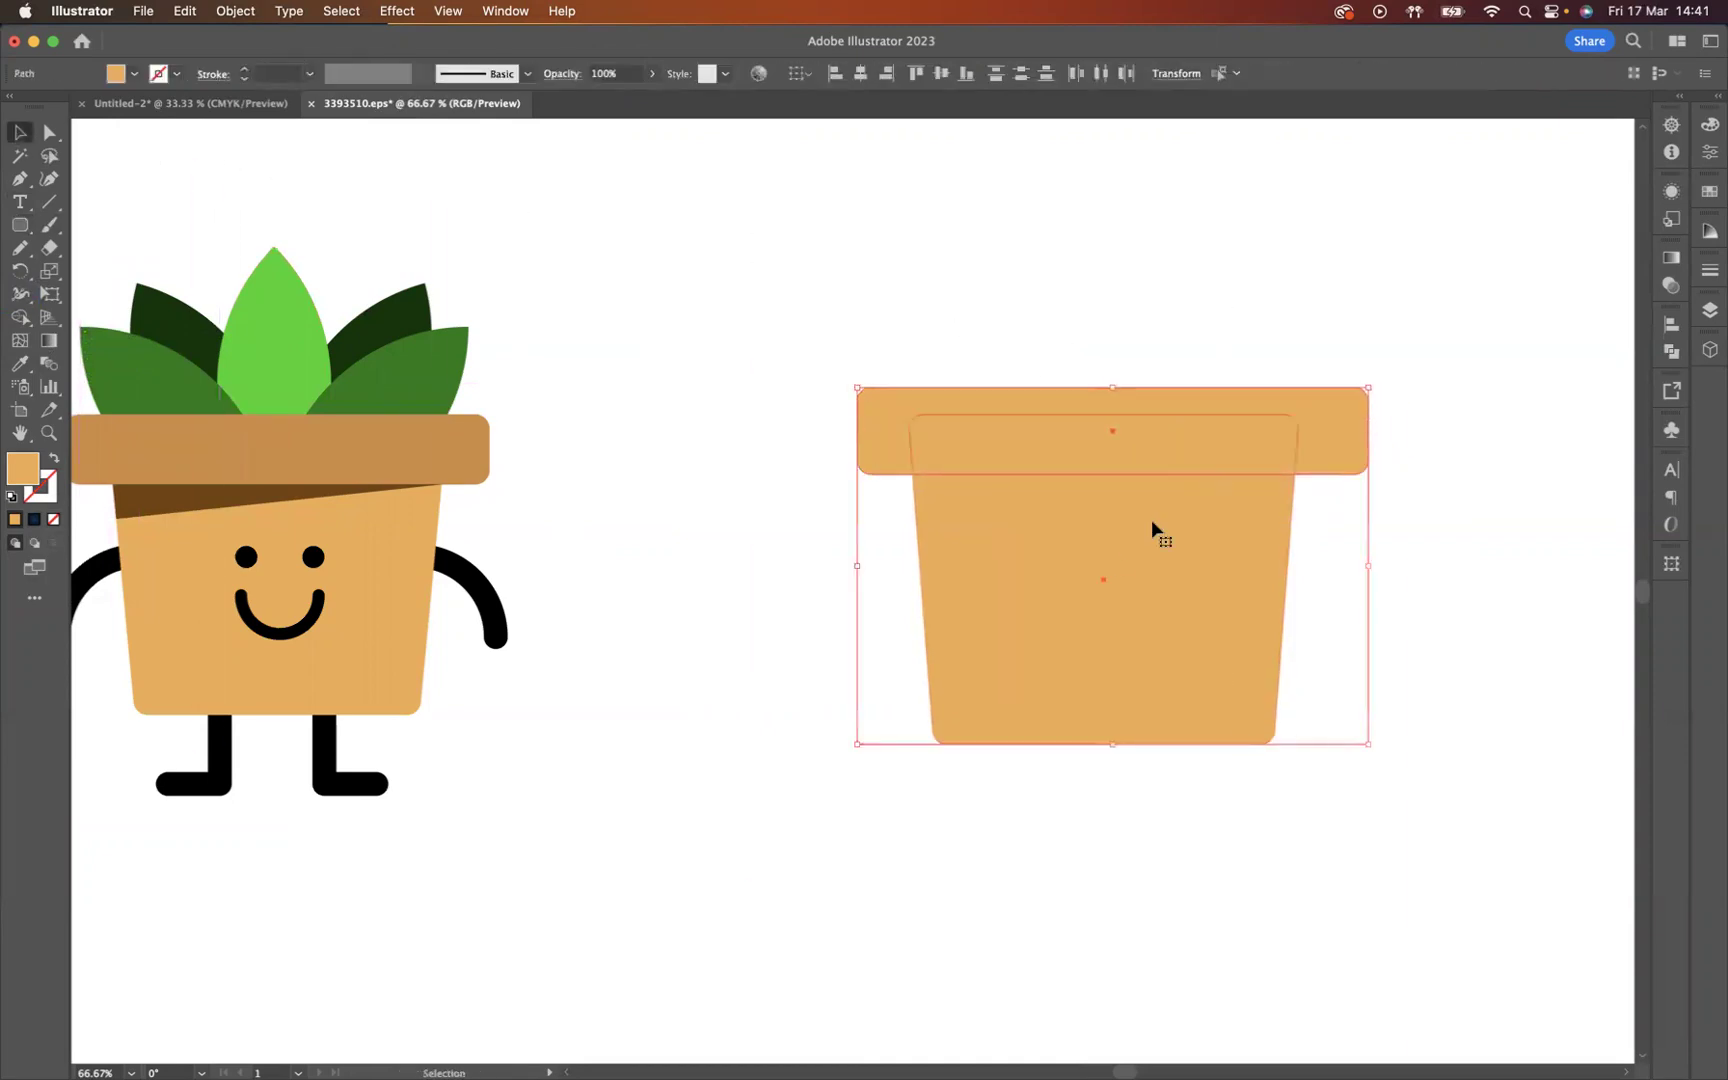
pyautogui.click(858, 76)
pyautogui.click(1112, 333)
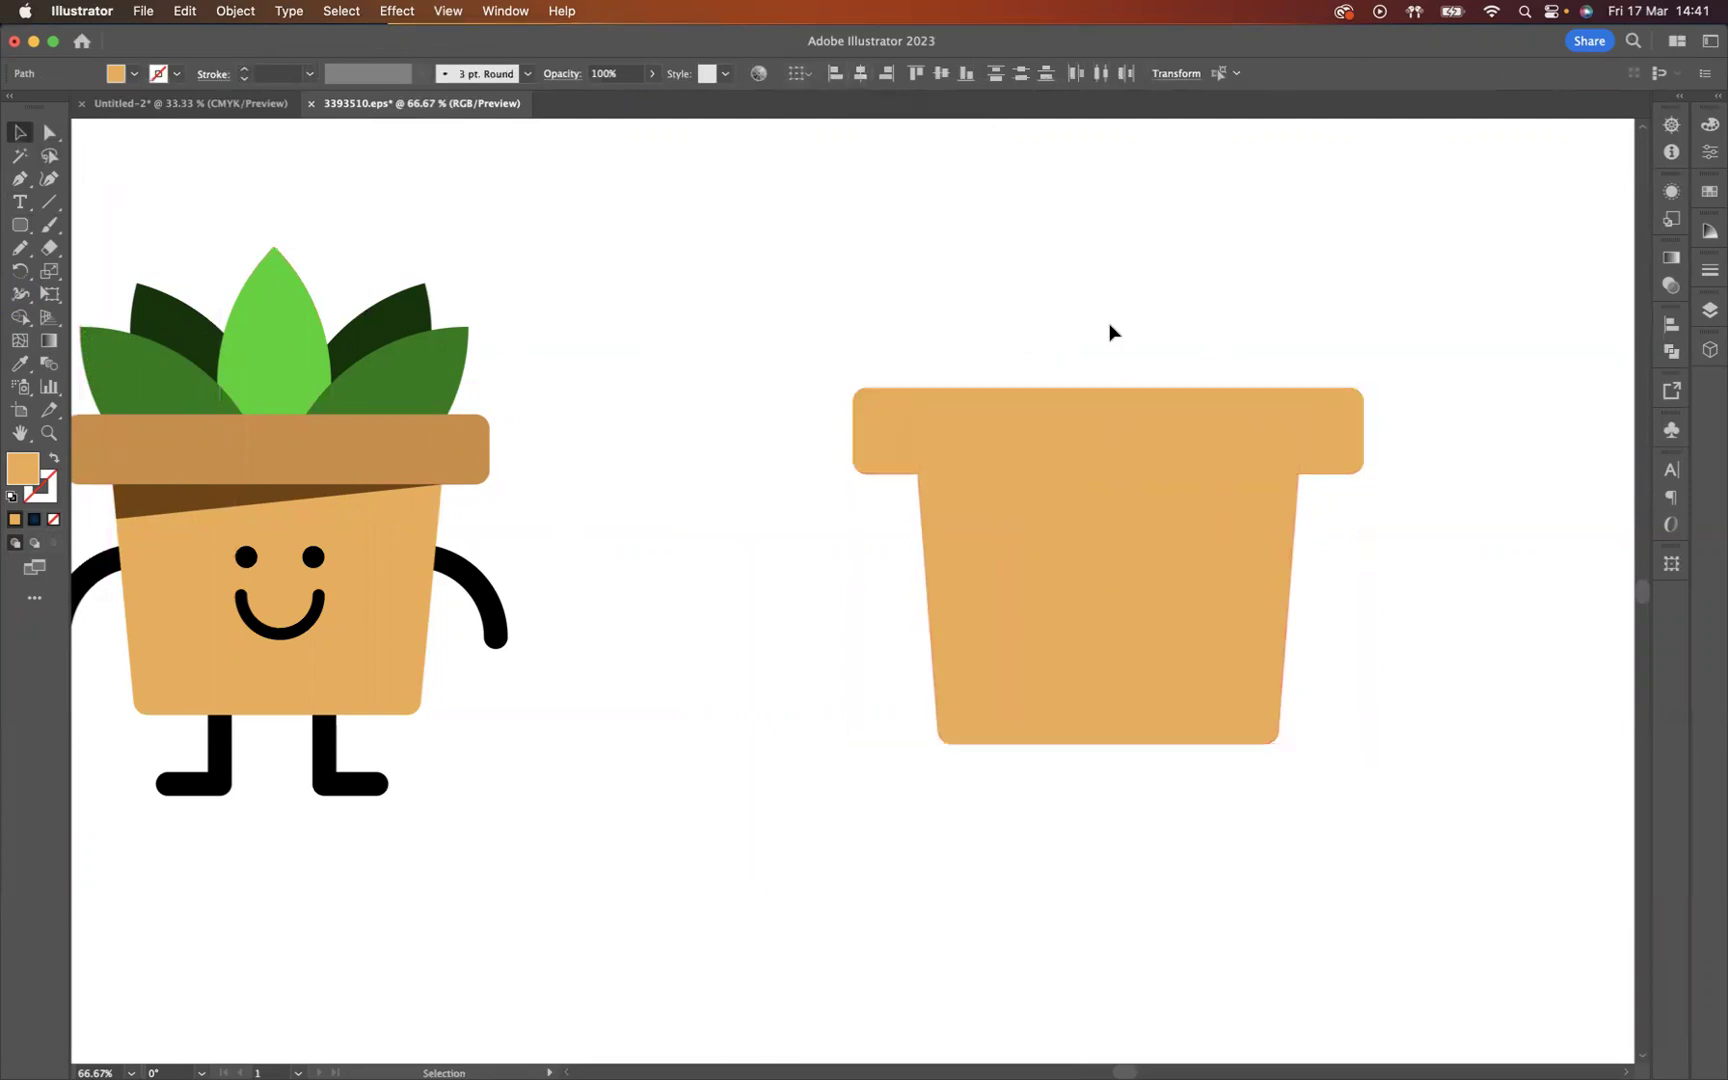
# Step: Fill the rim with the reference rim's darker brown
pyautogui.click(1243, 415)
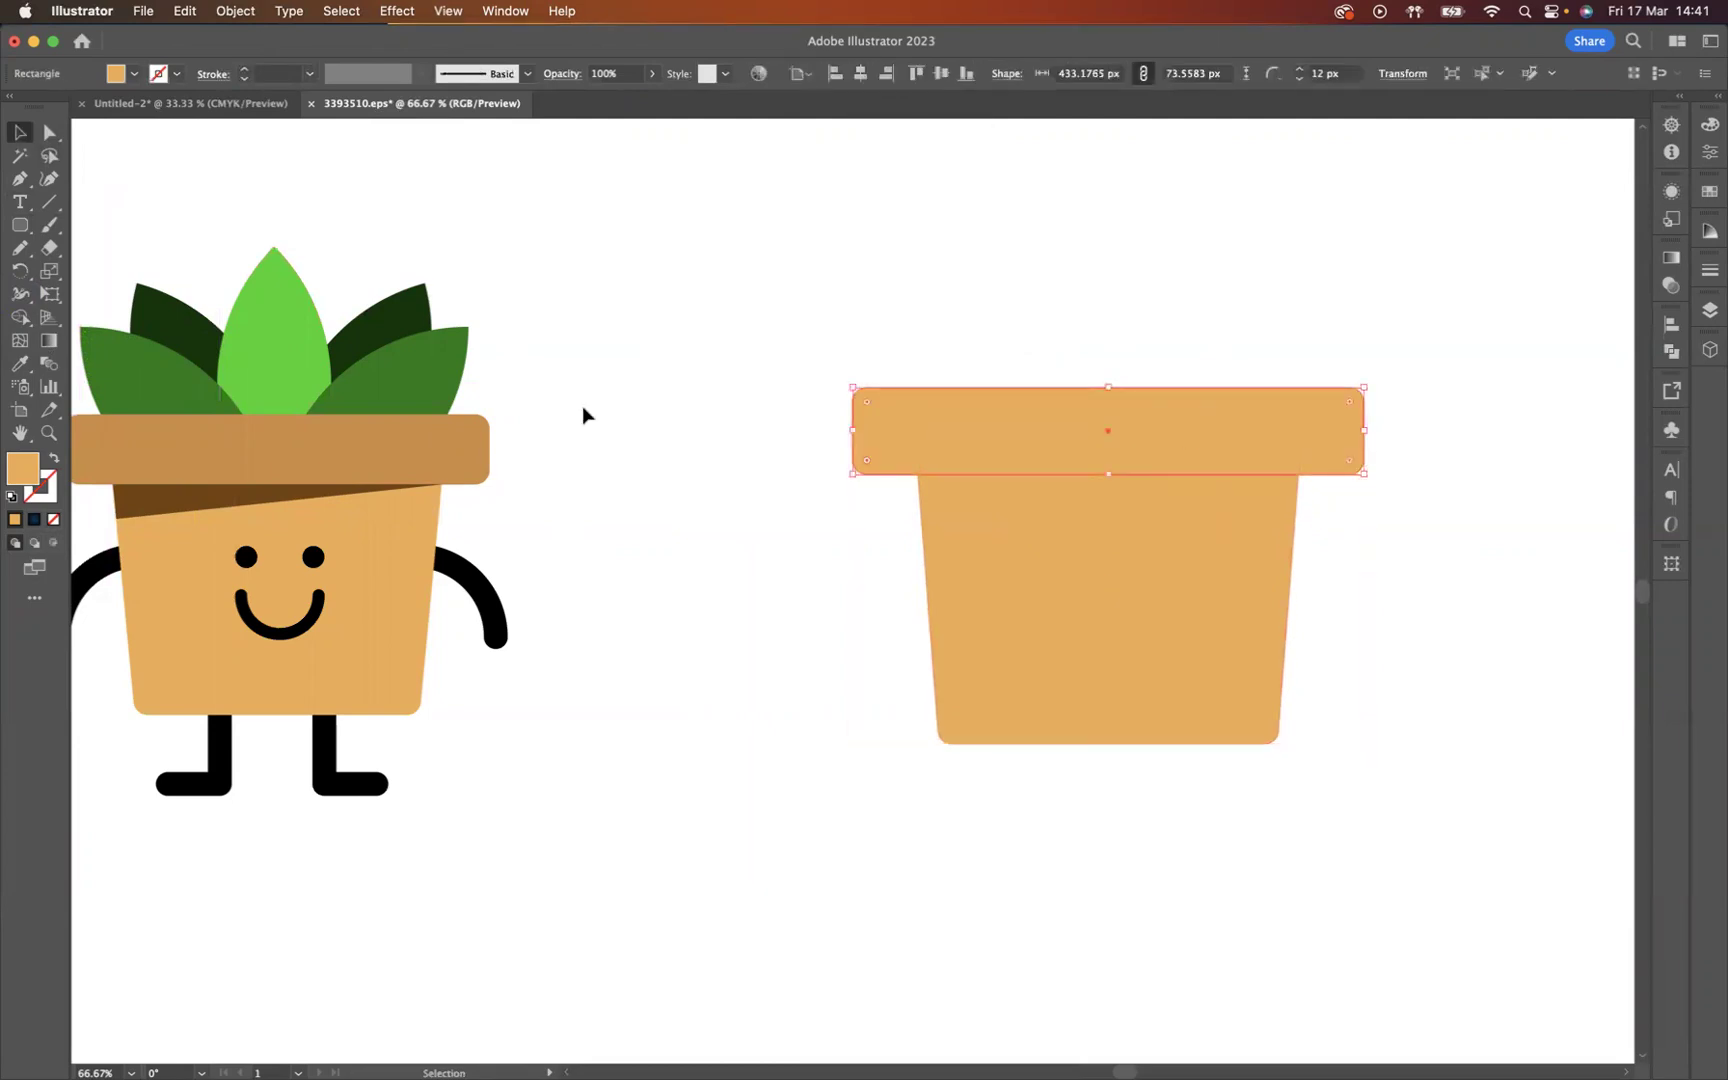
pyautogui.press('i')
pyautogui.click(482, 430)
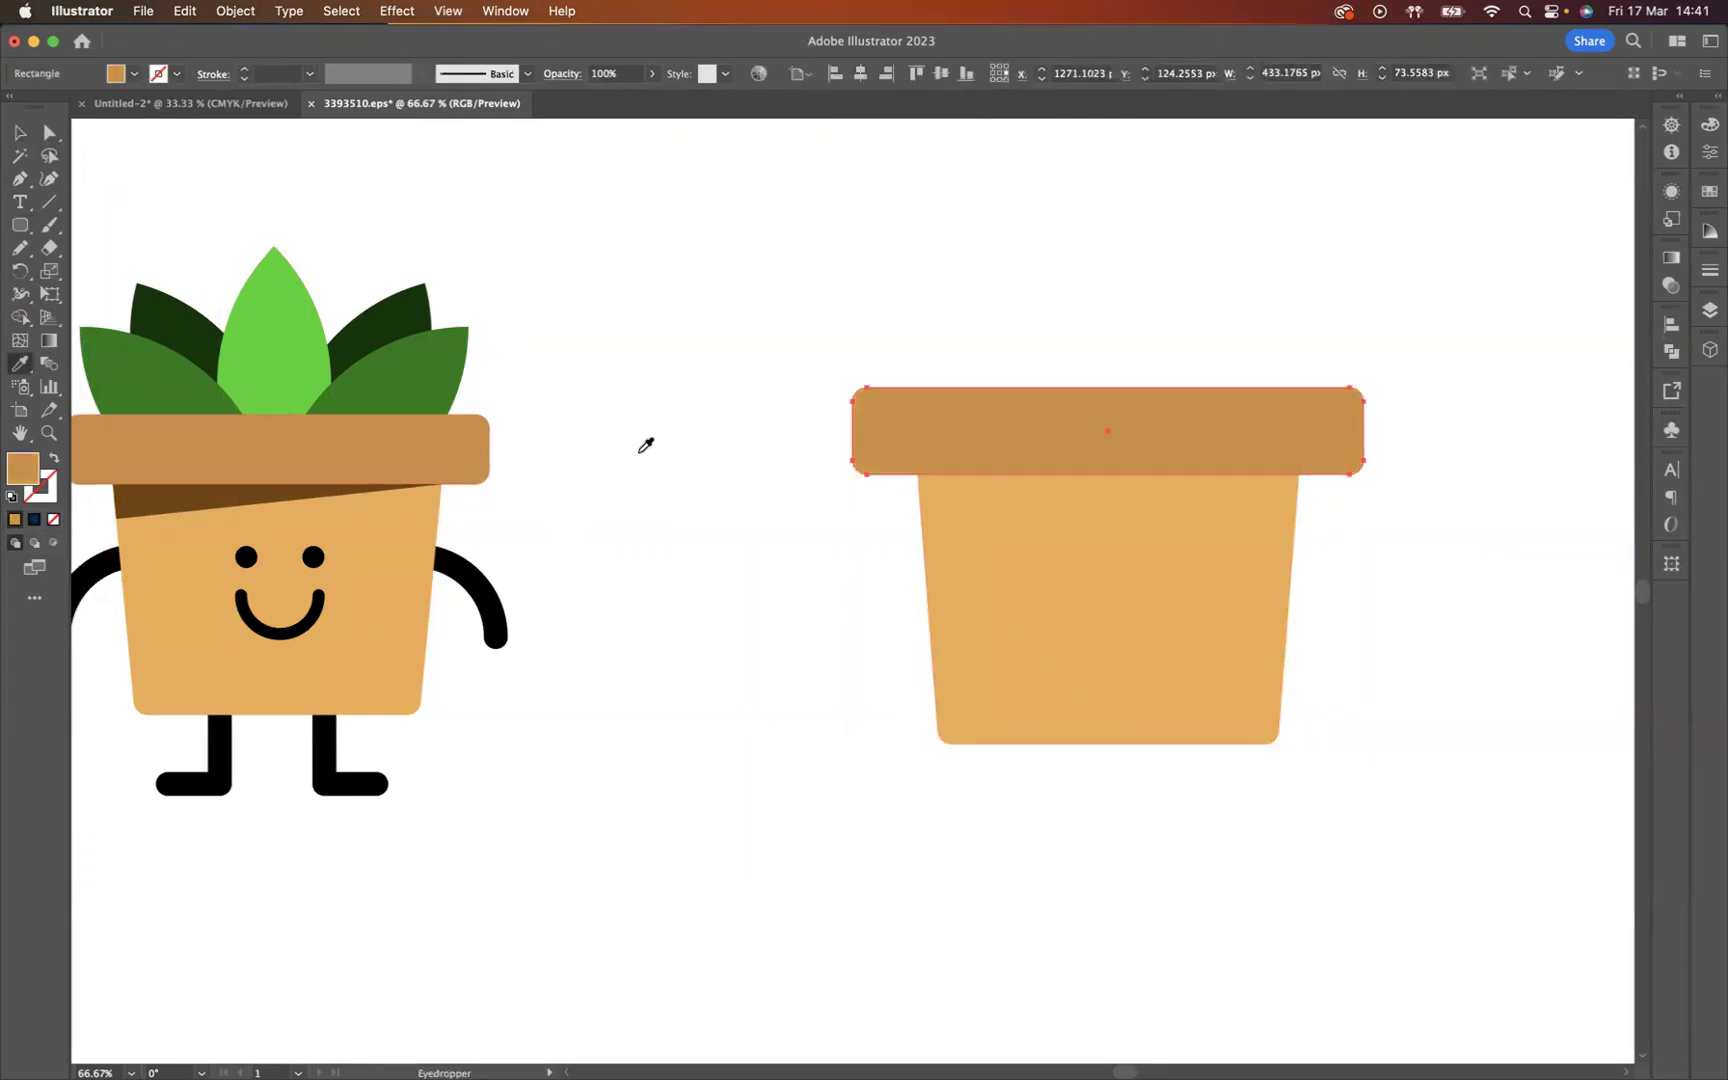
pyautogui.click(19, 132)
pyautogui.click(1184, 320)
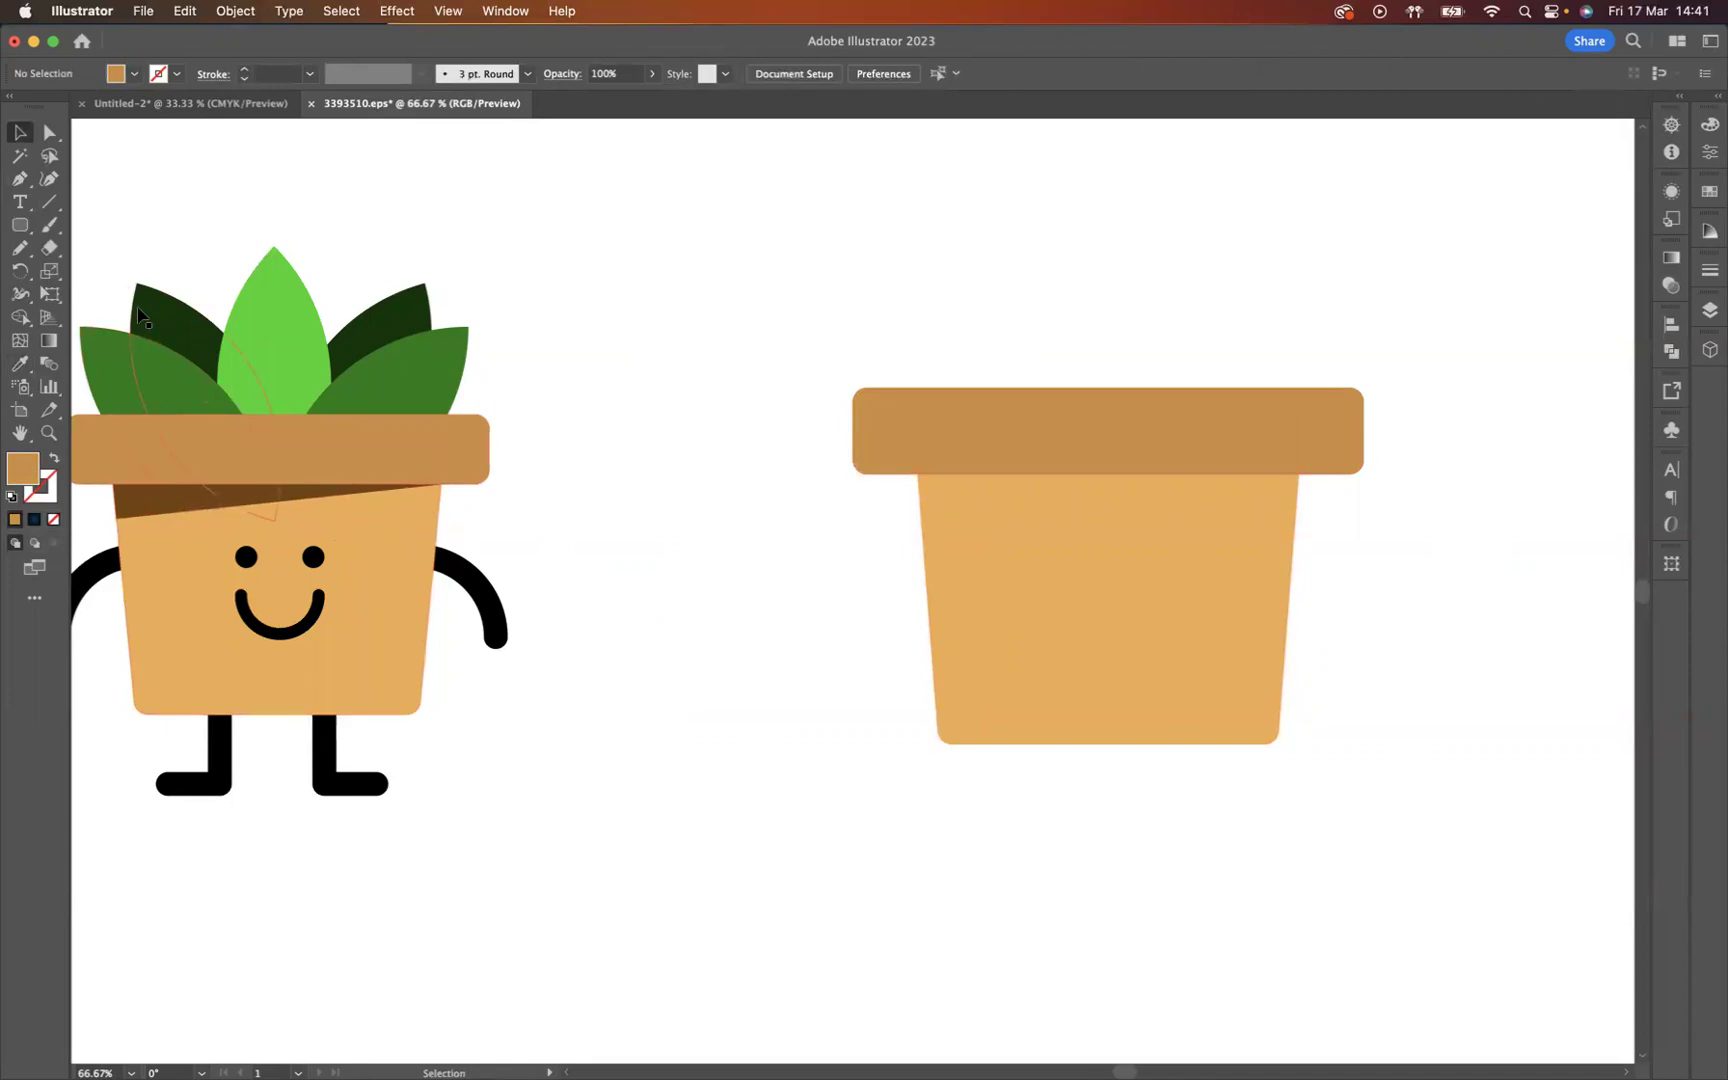
# Step: Draw a triangle from the body's top corners down its left edge and fill it dark brown
pyautogui.click(19, 178)
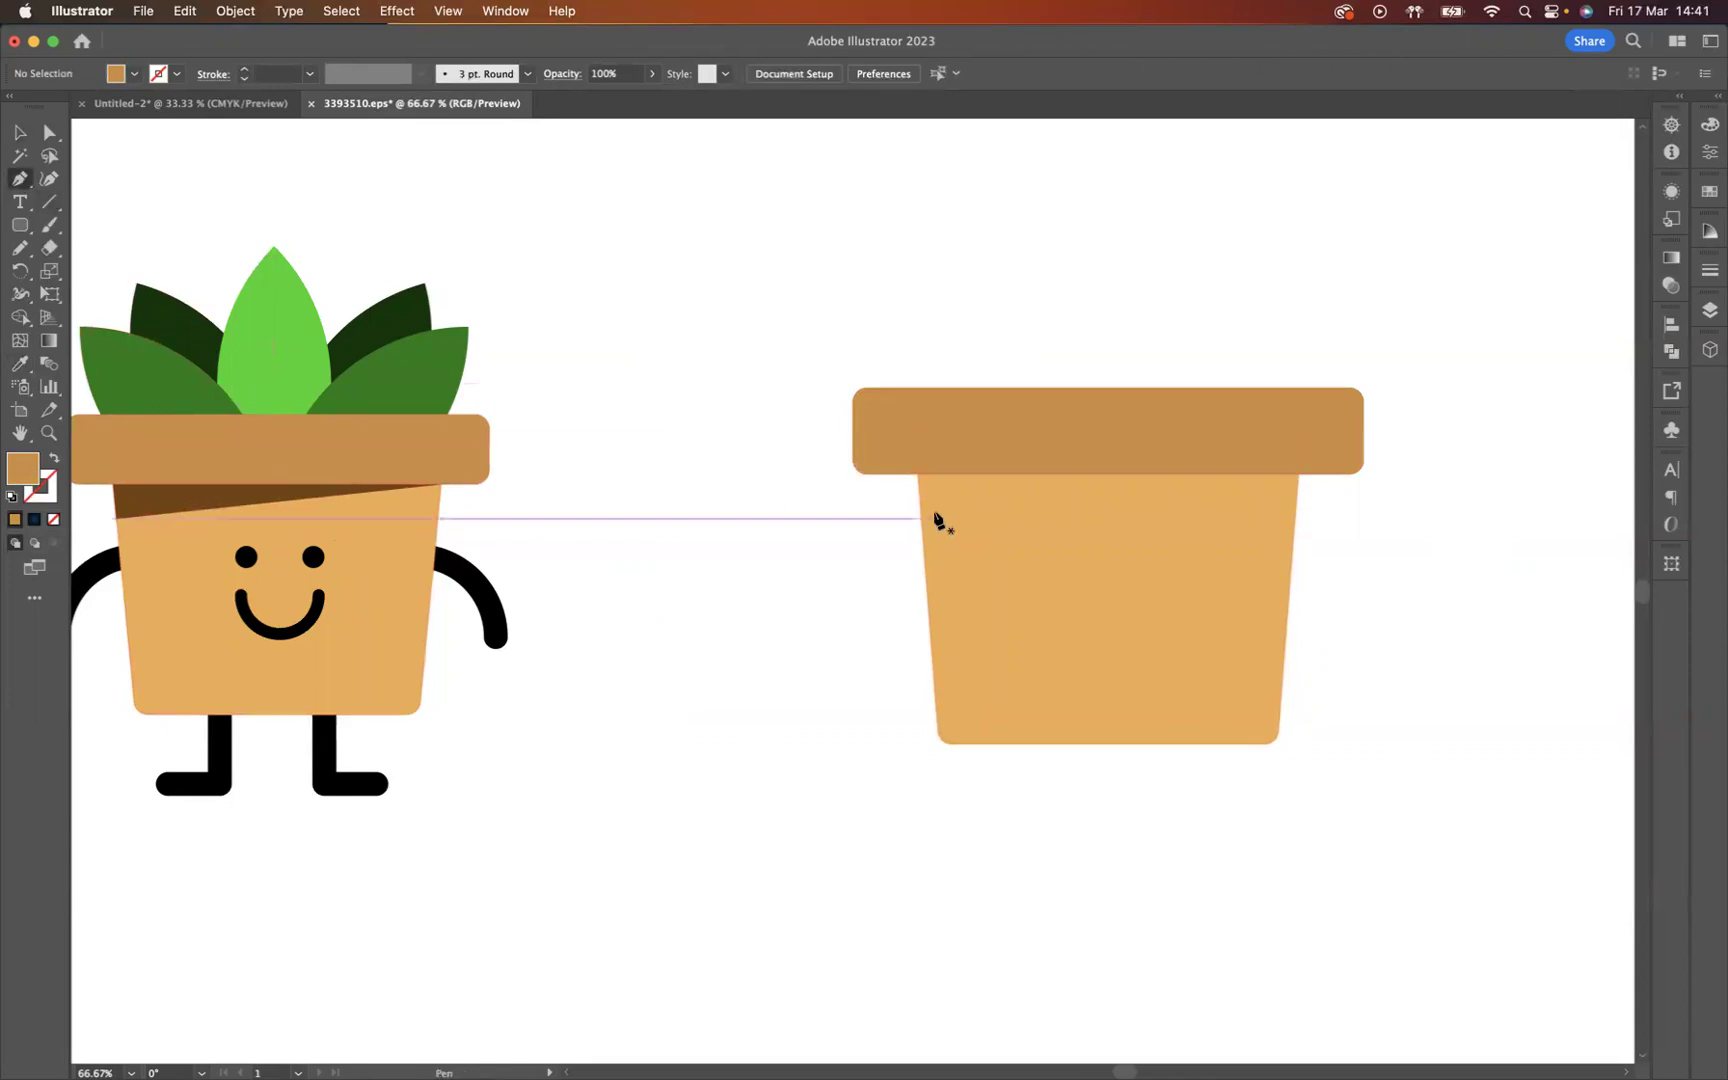
pyautogui.click(918, 477)
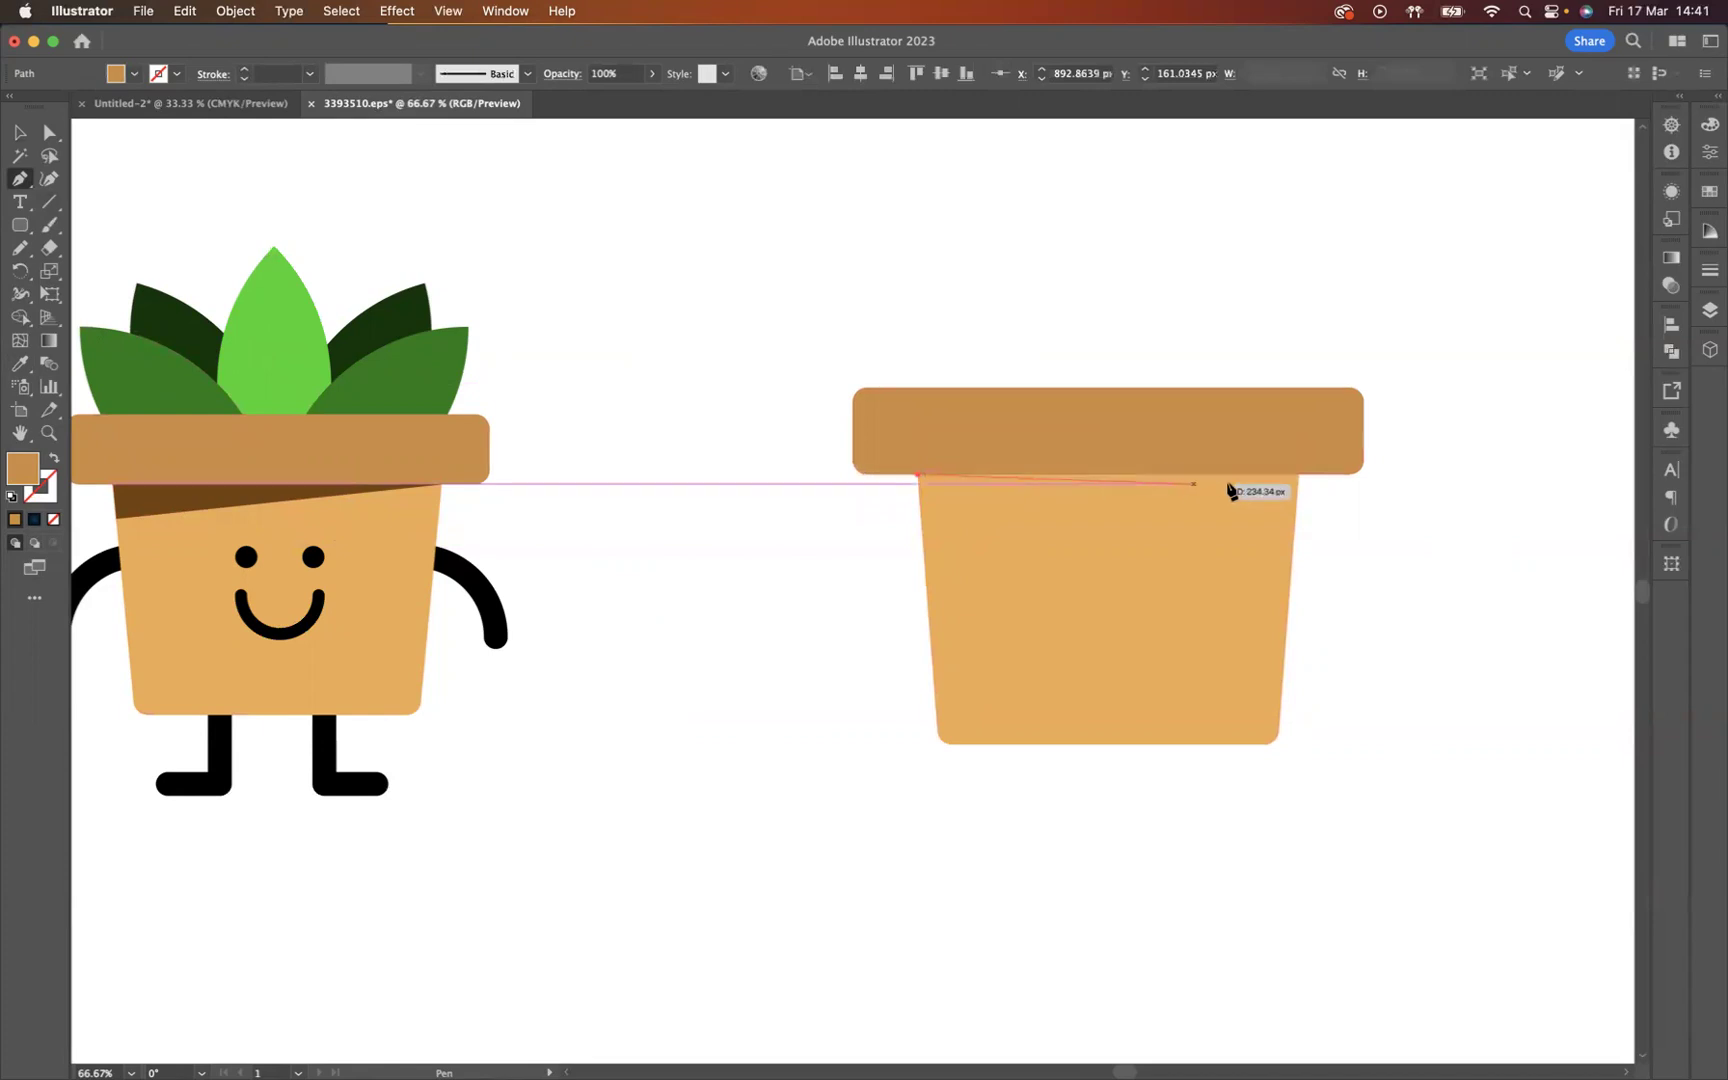
pyautogui.click(1298, 475)
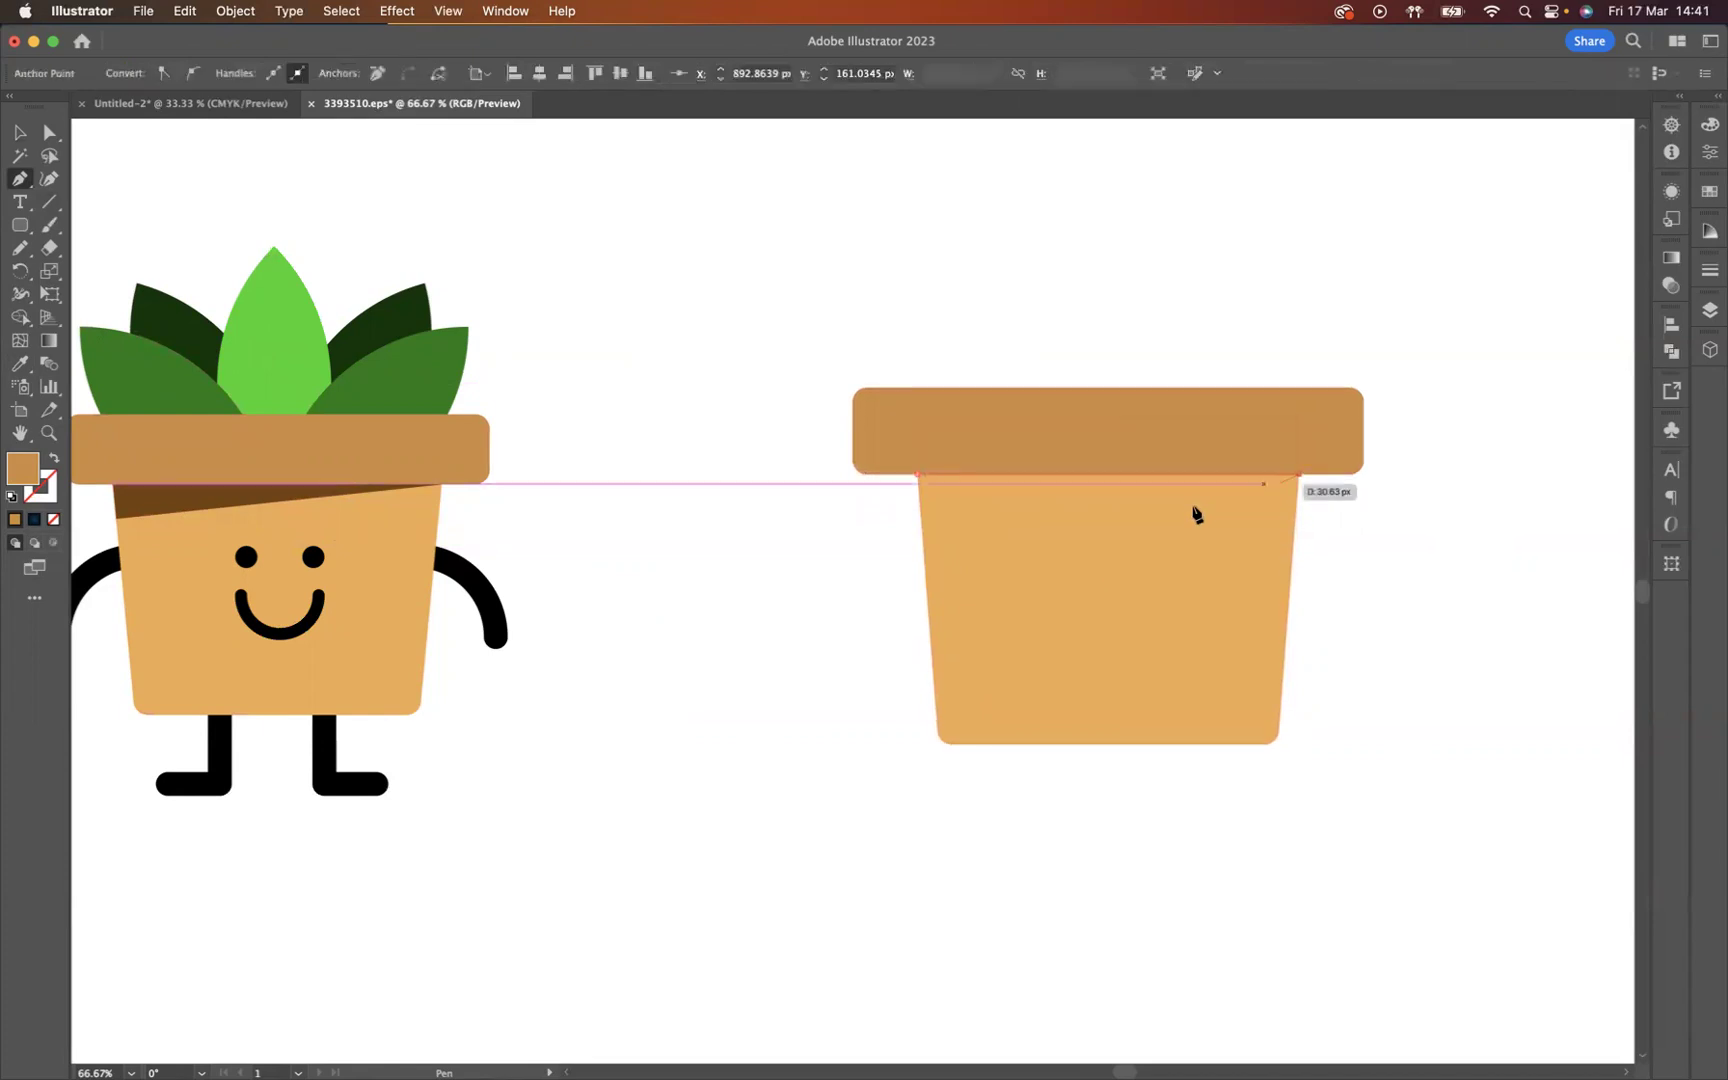
pyautogui.click(921, 533)
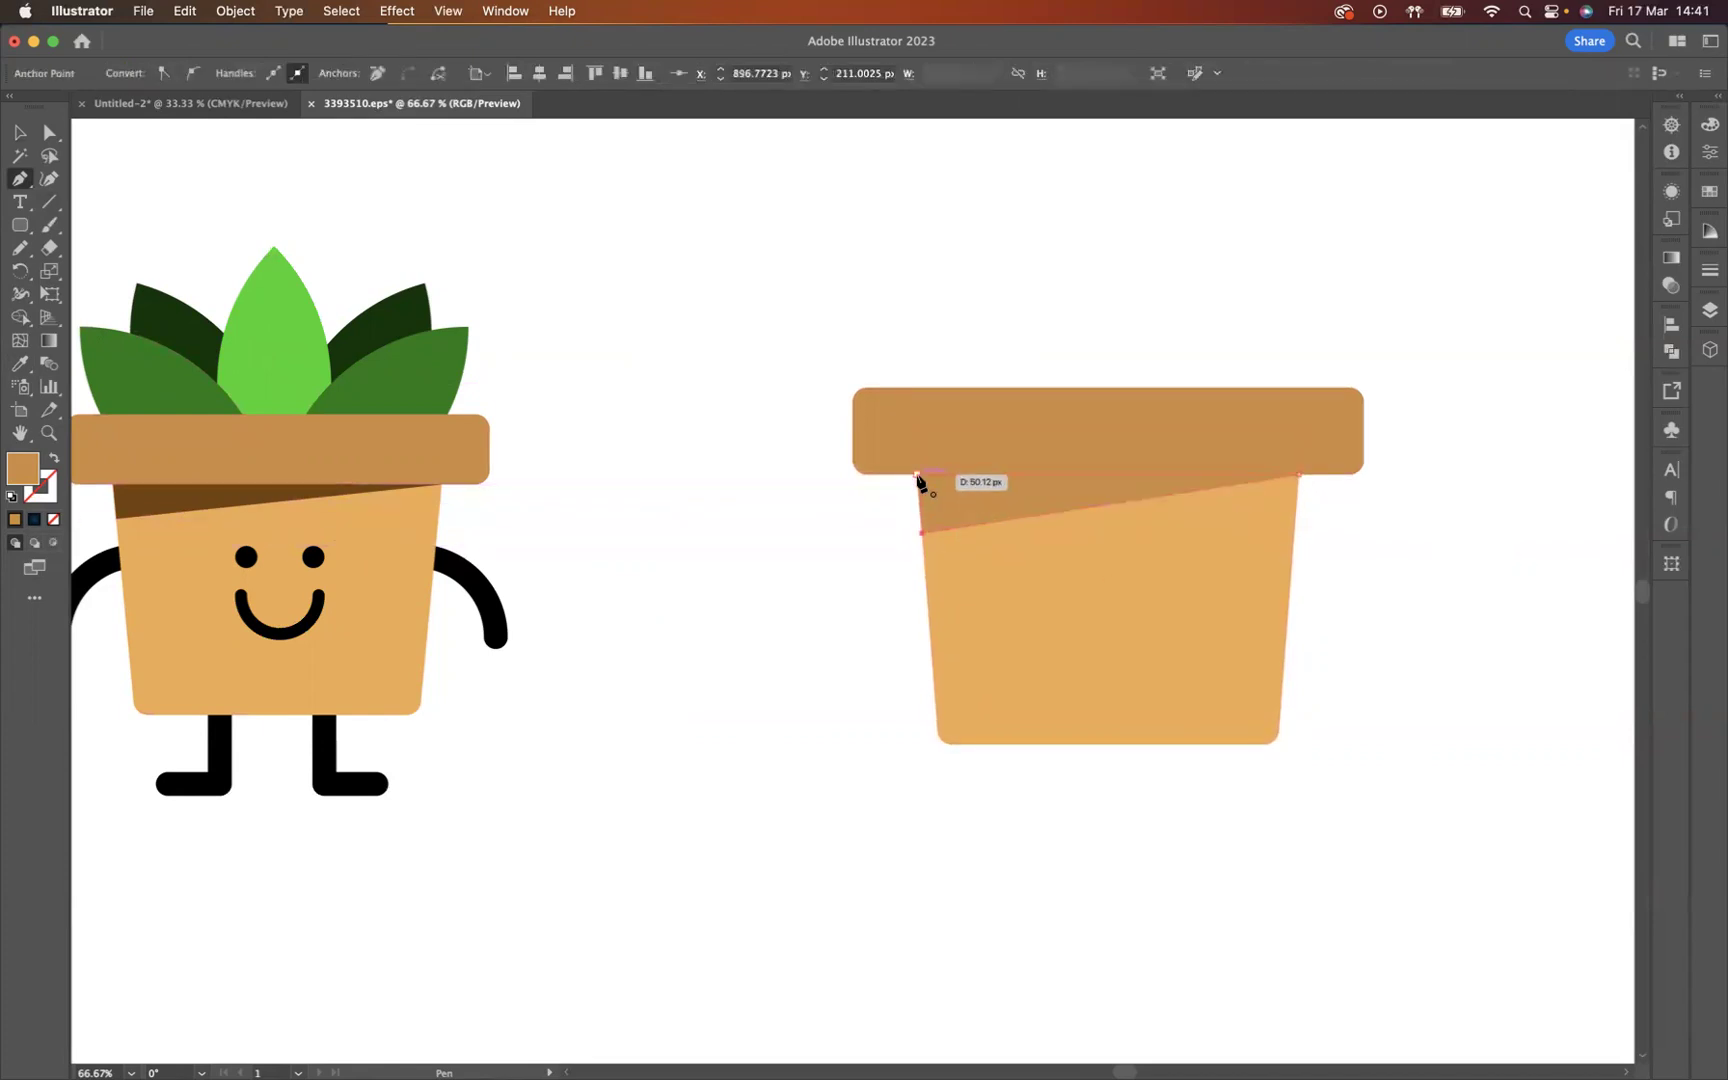
pyautogui.click(918, 477)
pyautogui.press('i')
pyautogui.click(291, 484)
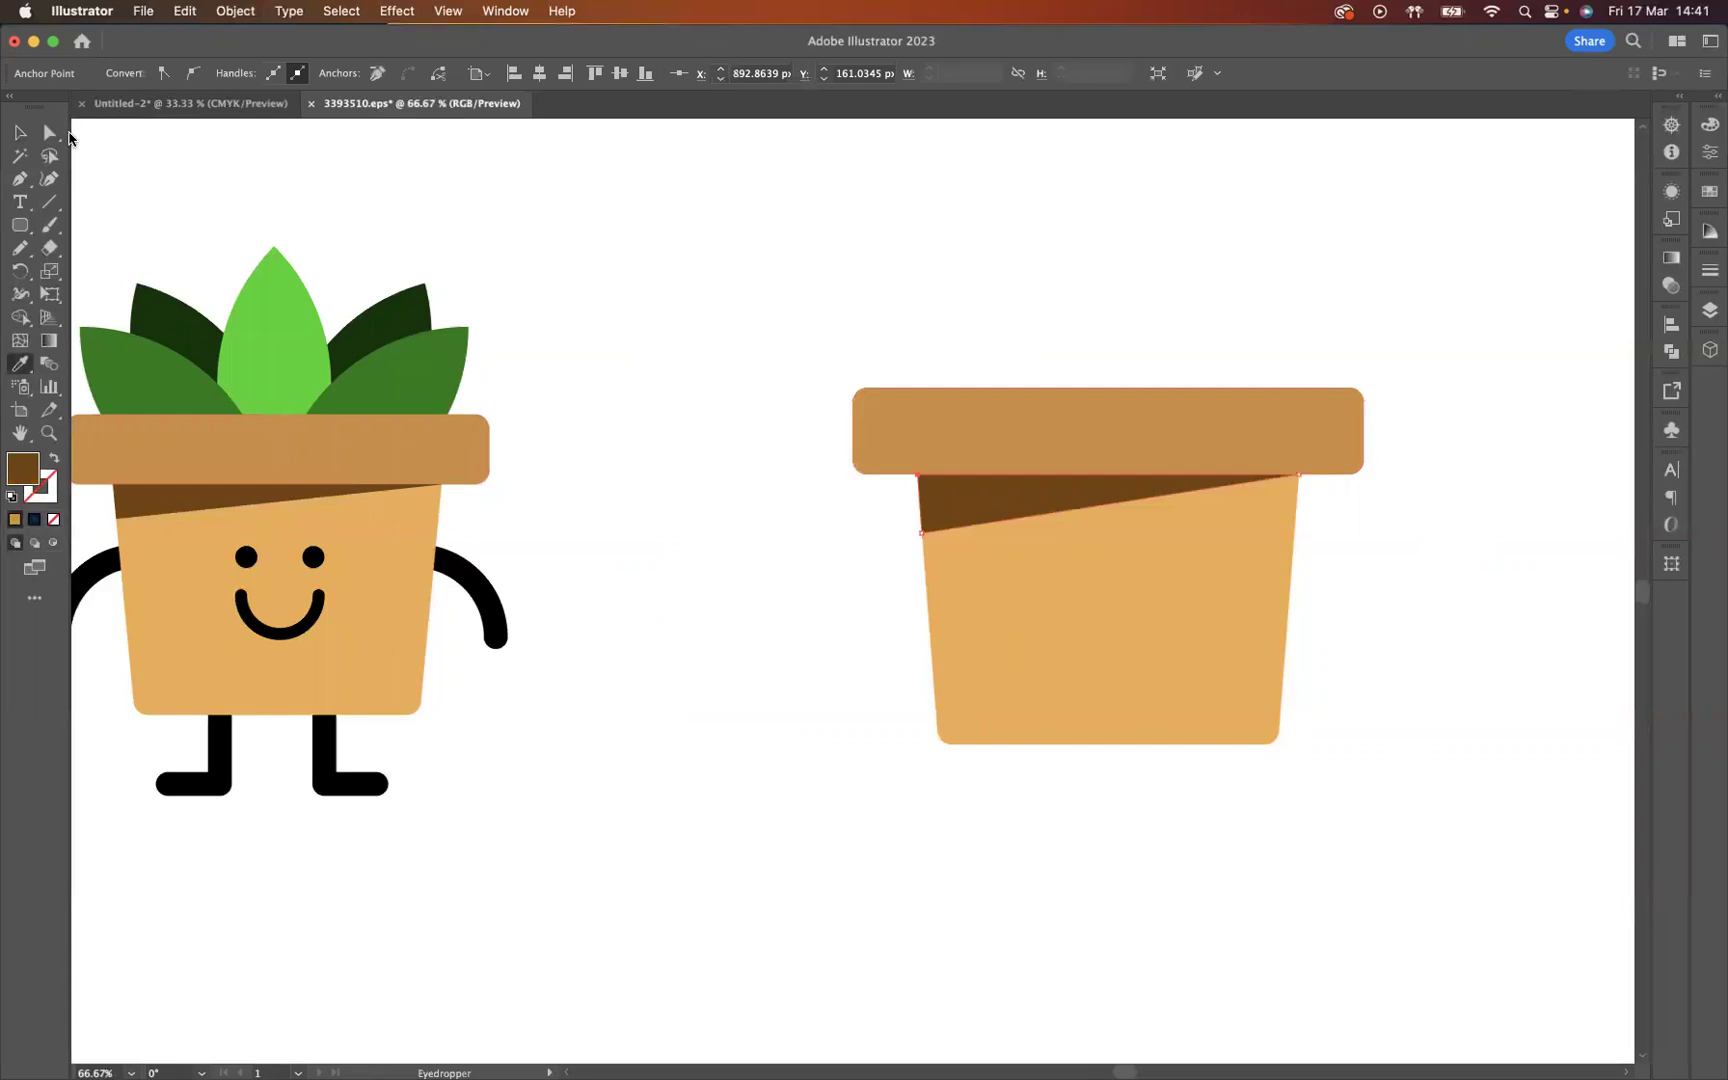
pyautogui.click(19, 132)
pyautogui.click(1420, 752)
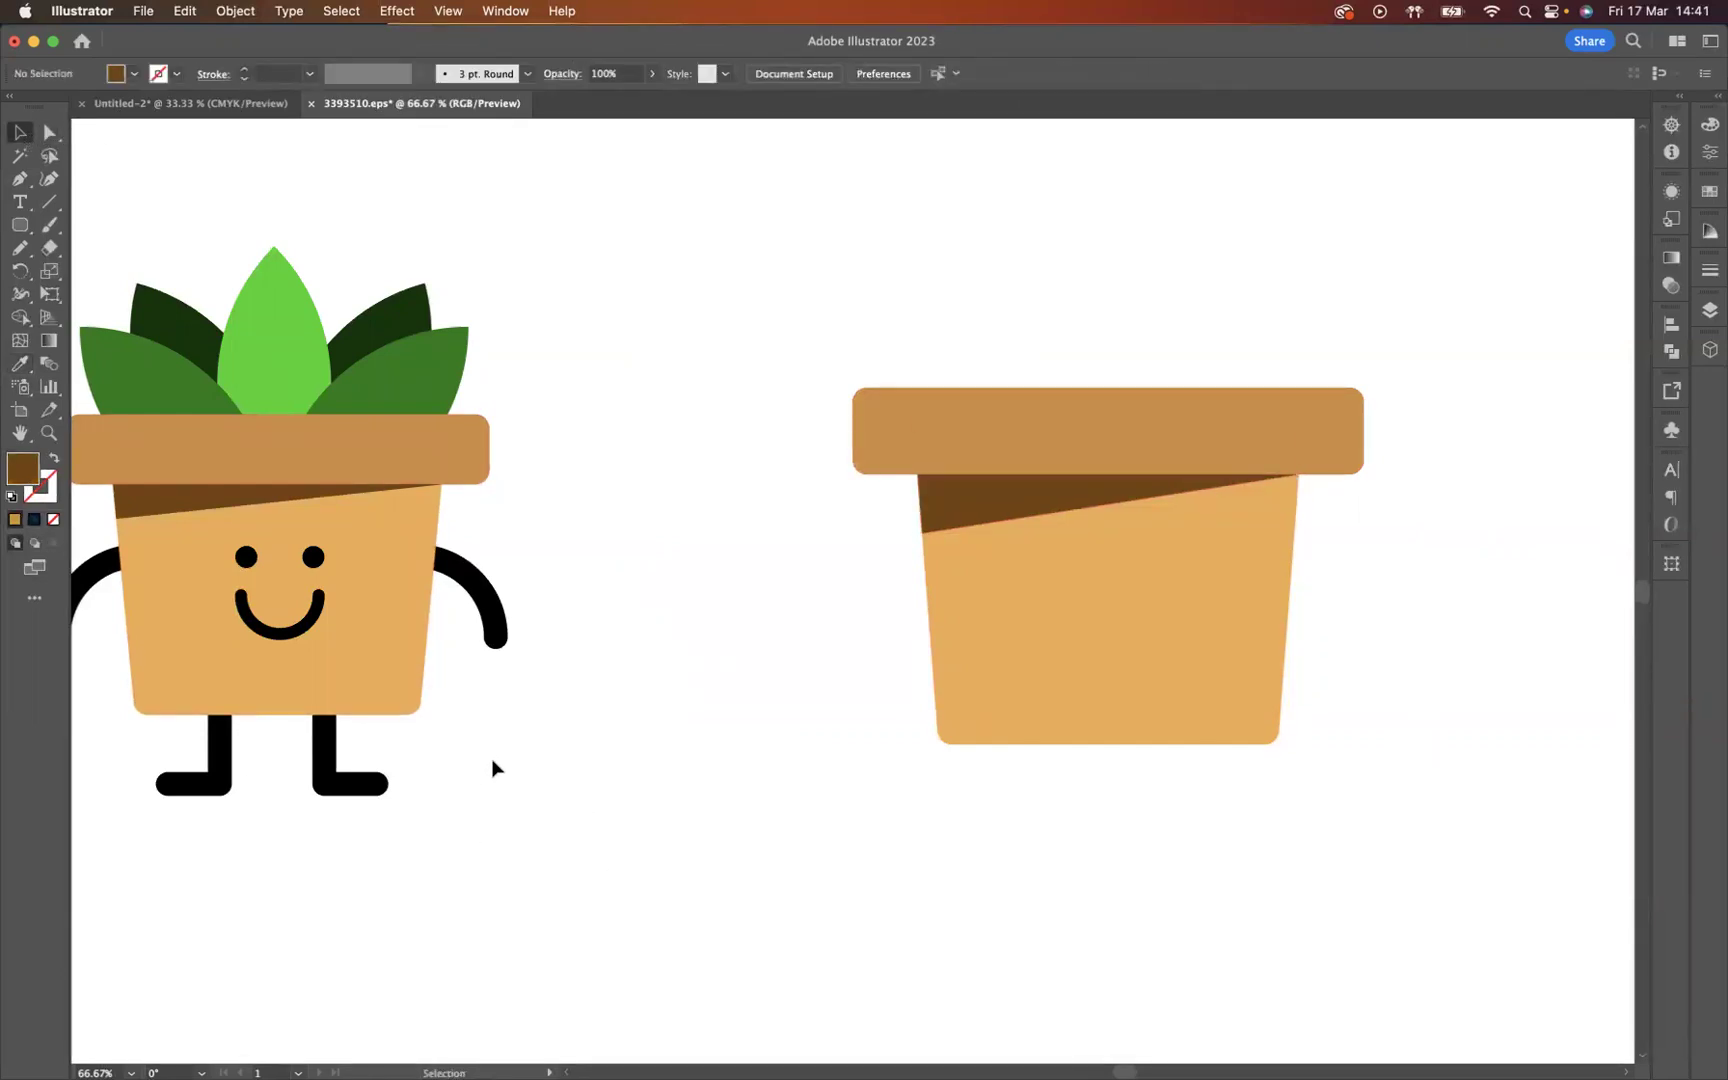
# Step: Draw a circle right of the pot with no fill and a black outline
pyautogui.moveTo(1303, 875); pyautogui.dragTo(864, 868)
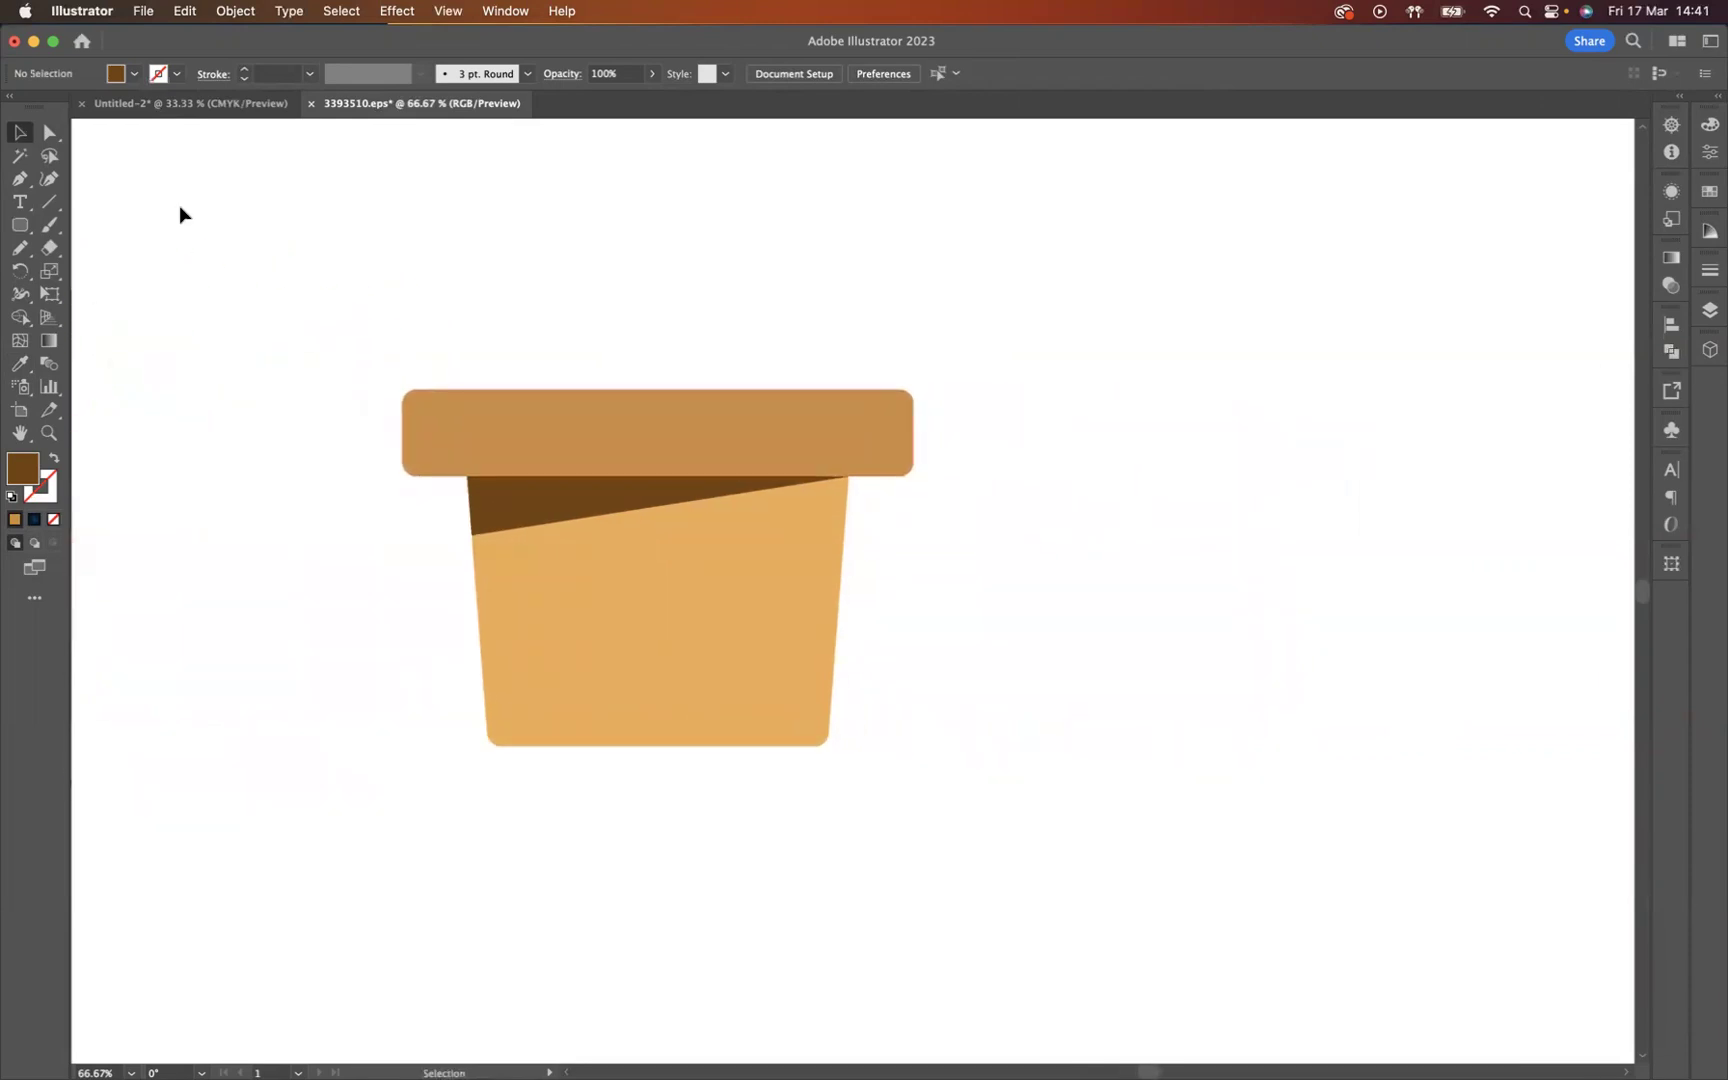
pyautogui.moveTo(19, 225); pyautogui.dragTo(110, 272)
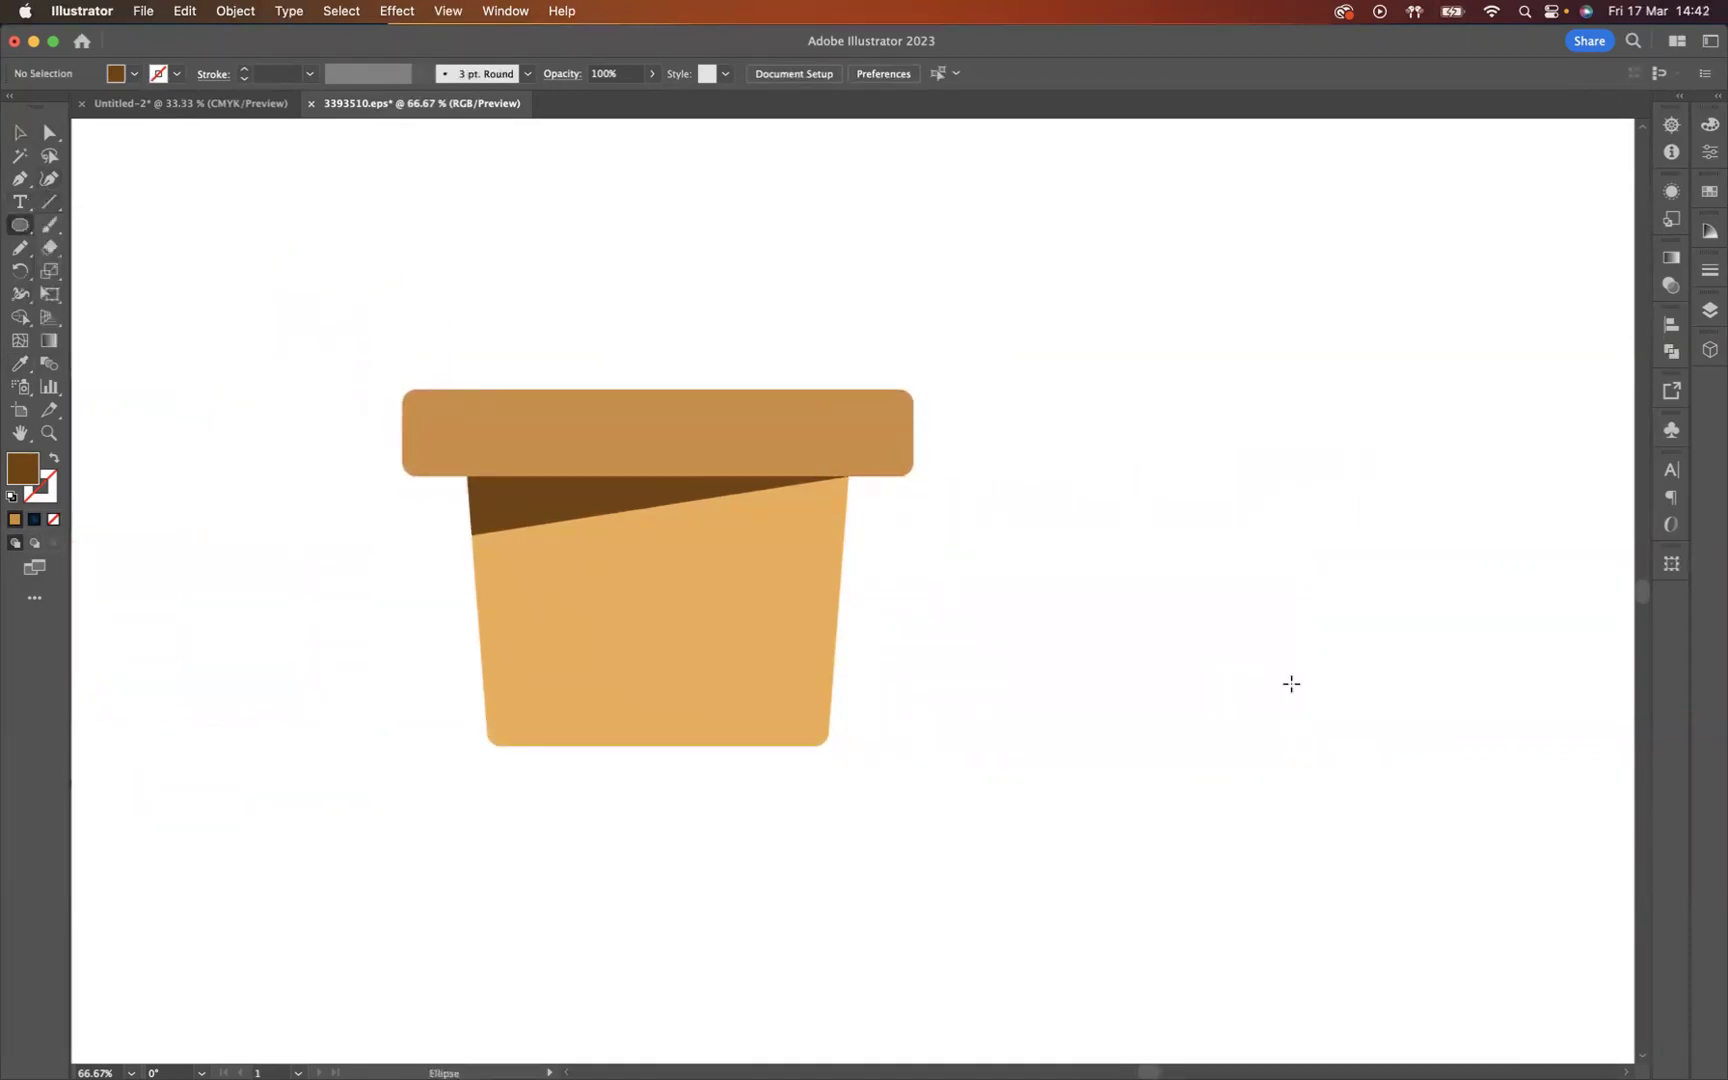
pyautogui.moveTo(1235, 651); pyautogui.dragTo(1336, 751)
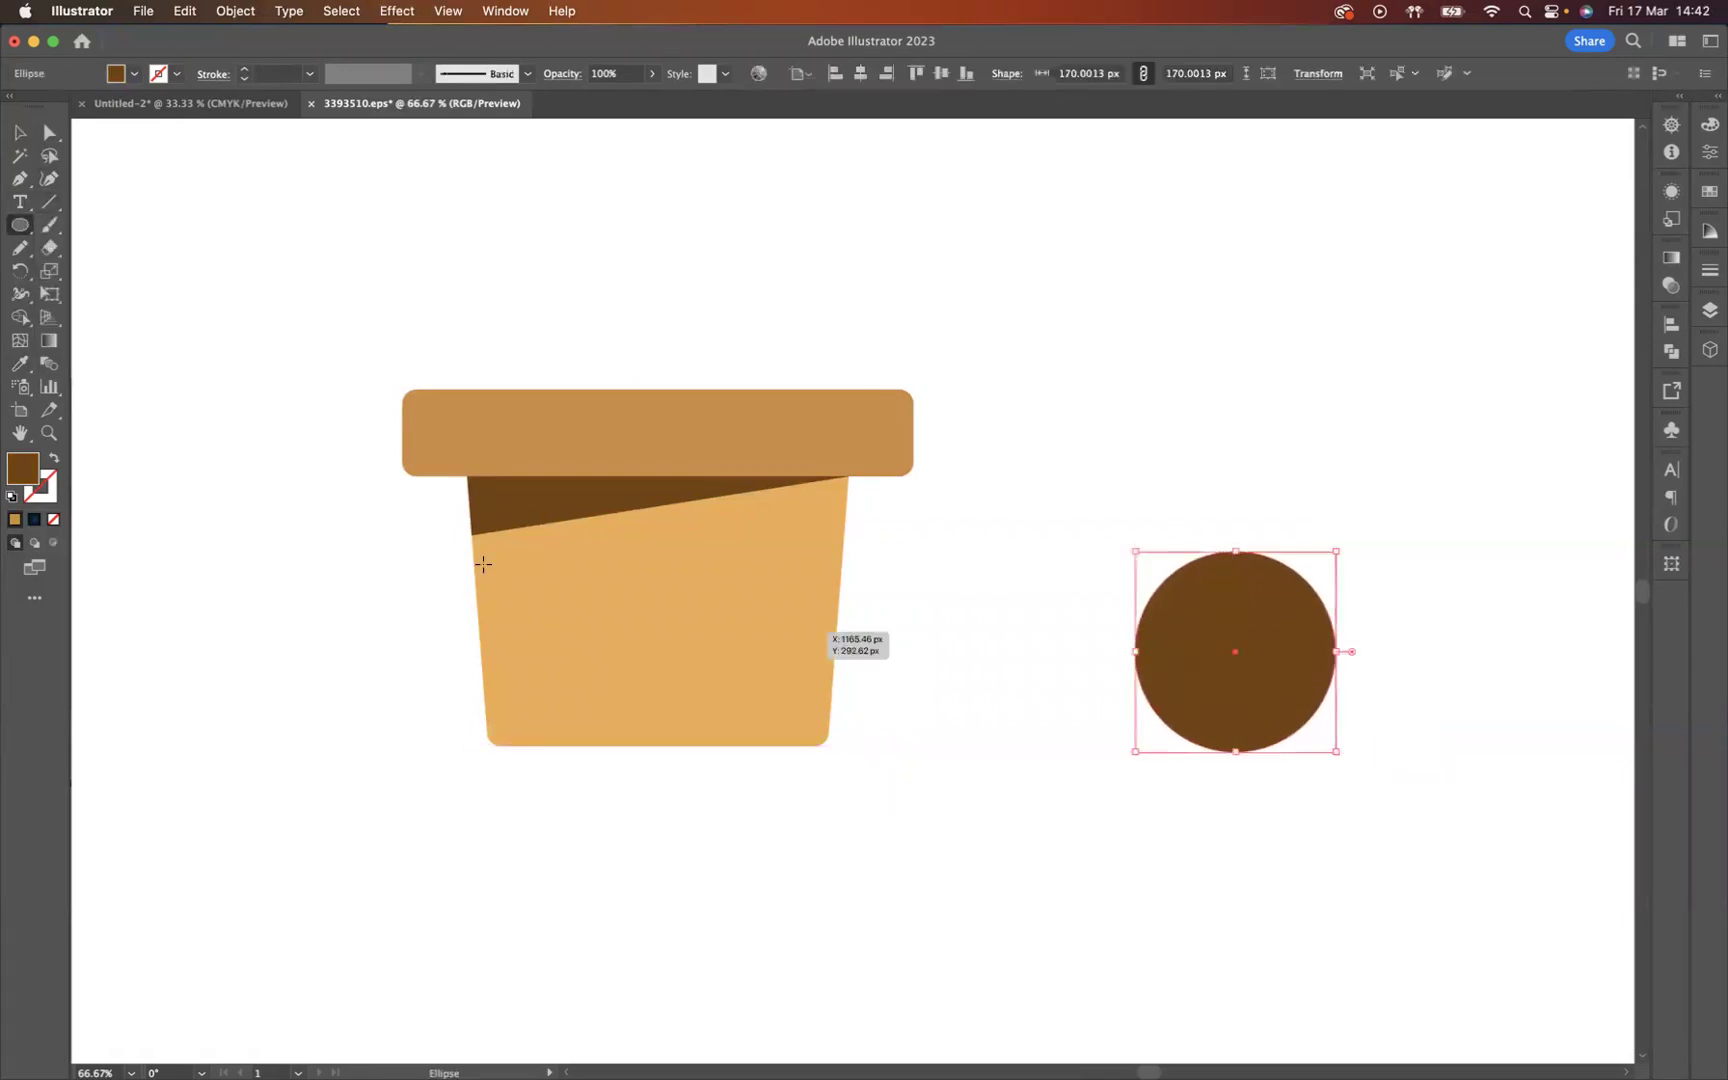
pyautogui.click(54, 458)
pyautogui.click(158, 74)
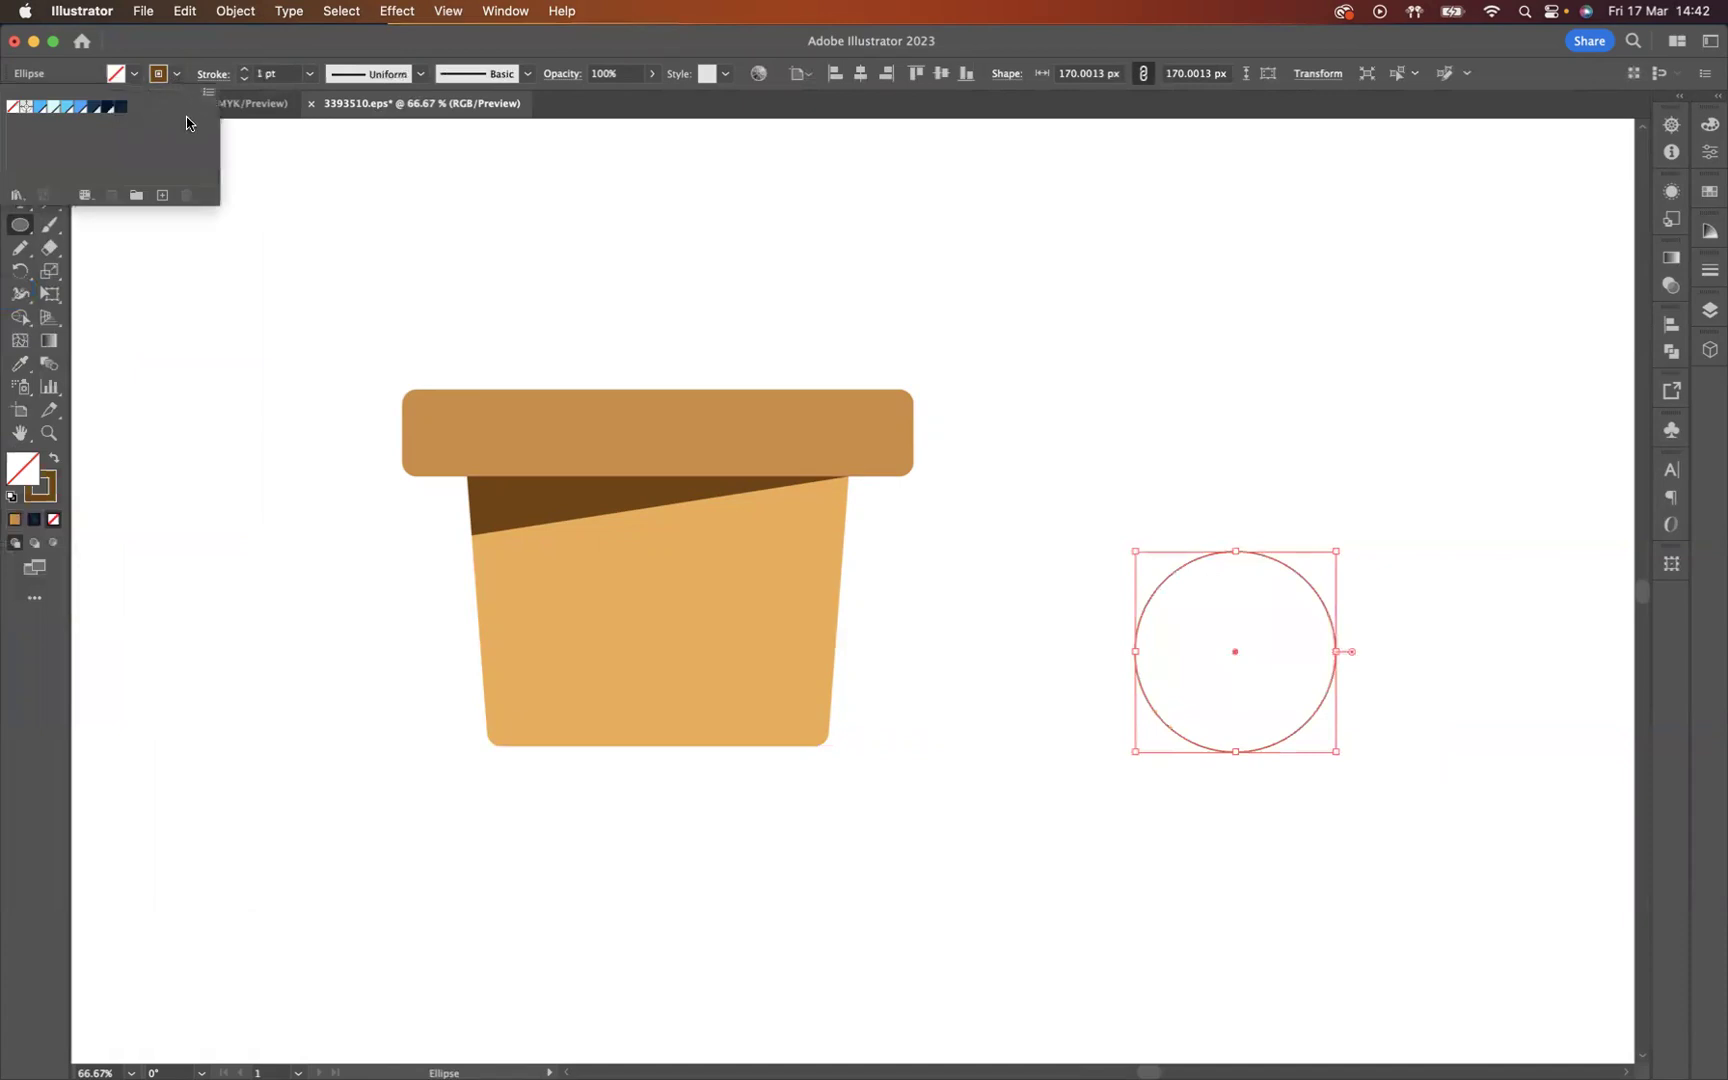
pyautogui.click(46, 499)
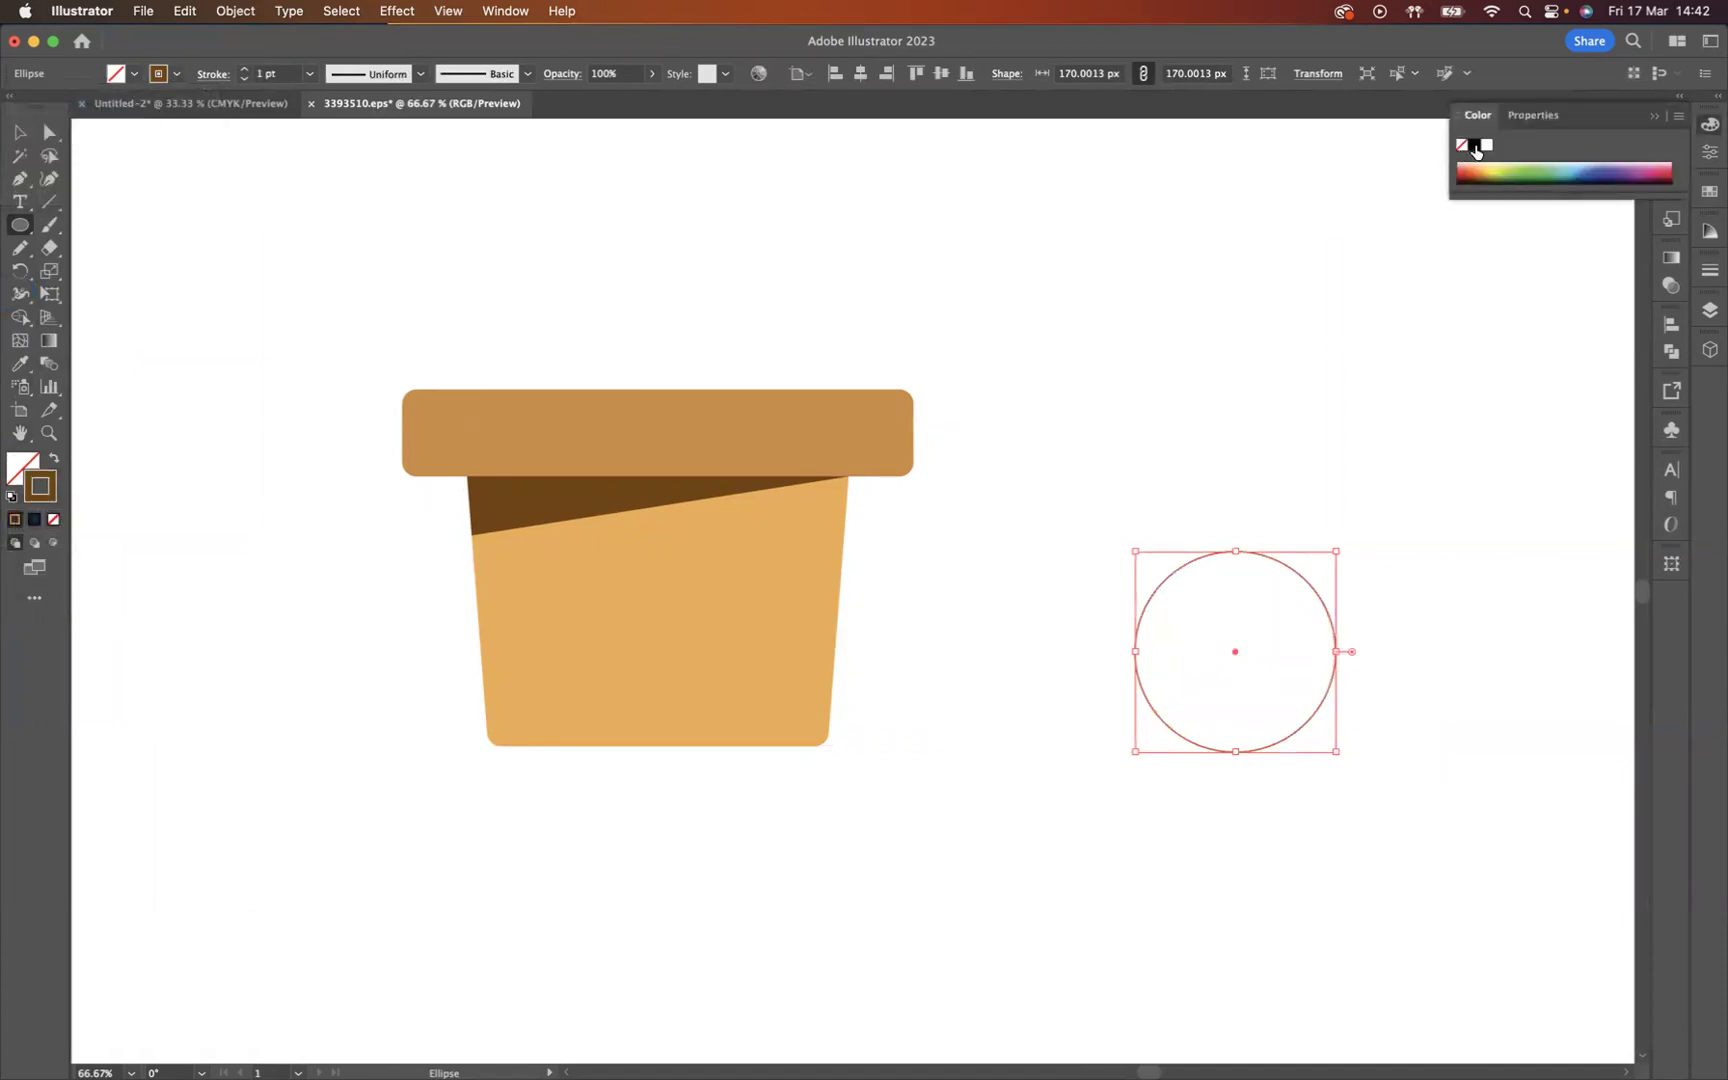
pyautogui.click(1474, 147)
# Step: Thicken the circle's stroke weight to 20 pt
pyautogui.click(245, 70)
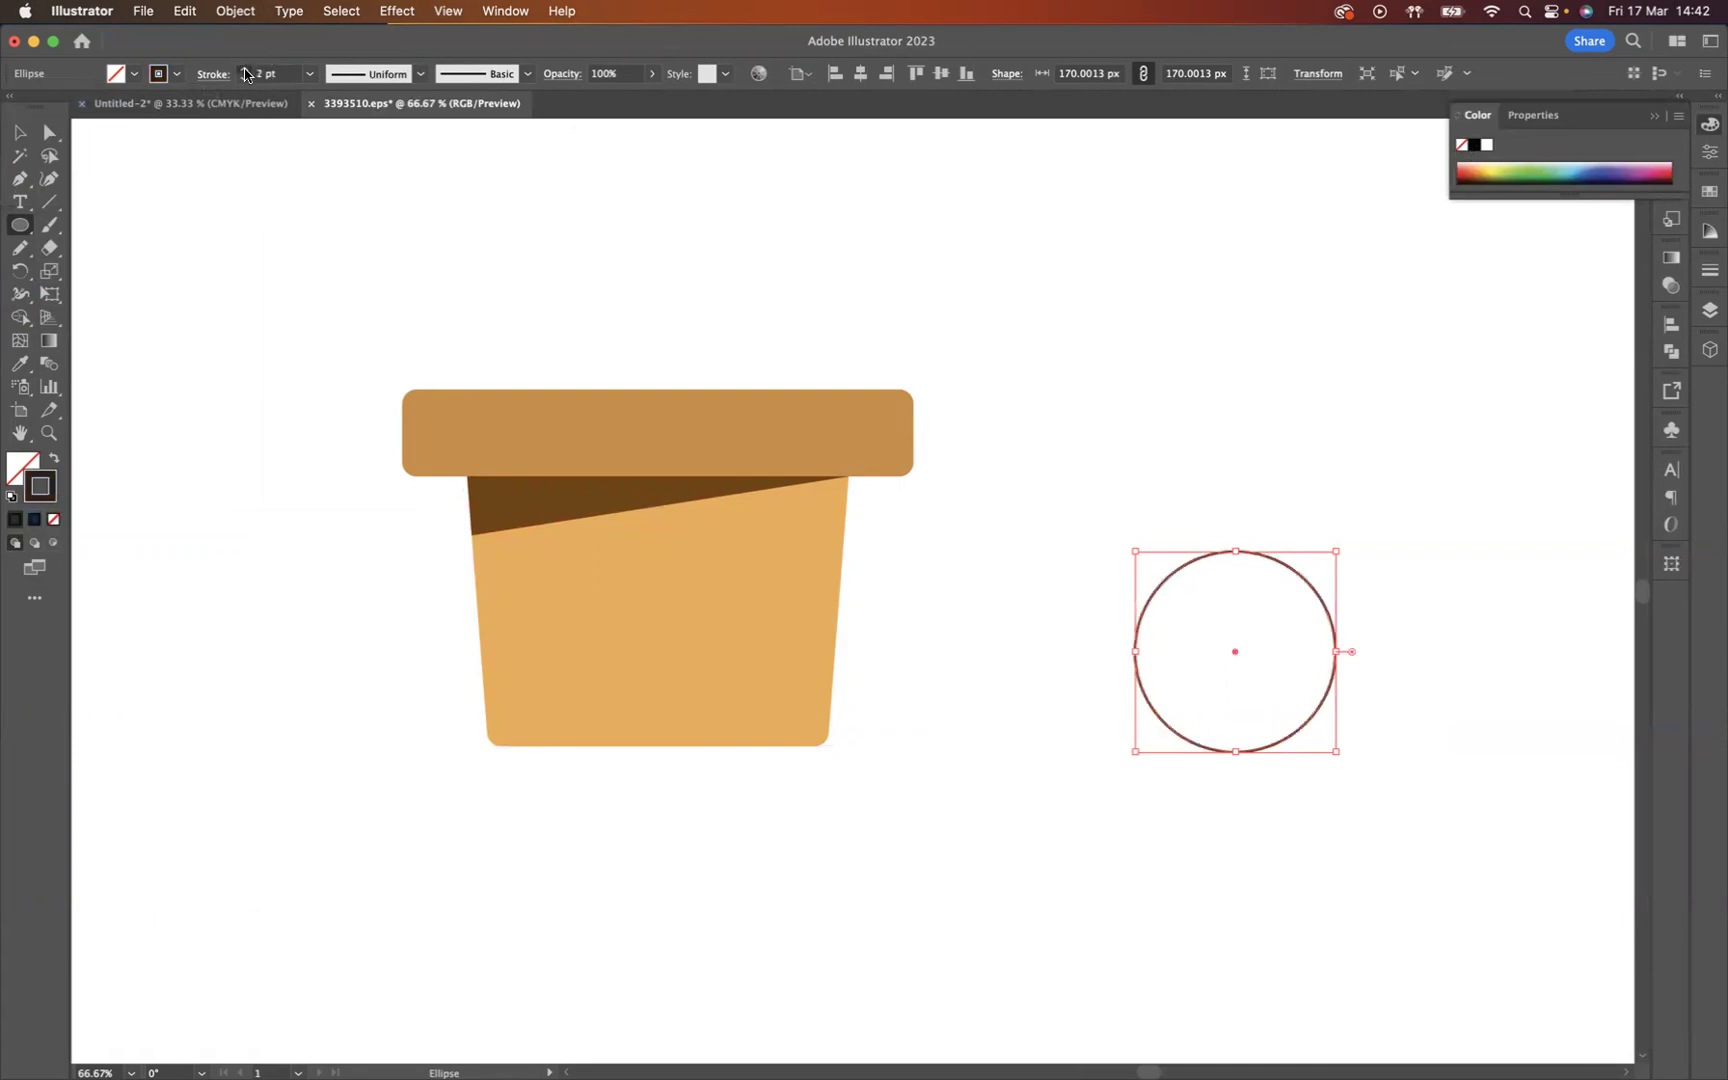
pyautogui.click(245, 70)
pyautogui.click(245, 70)
pyautogui.click(245, 70)
pyautogui.click(245, 70)
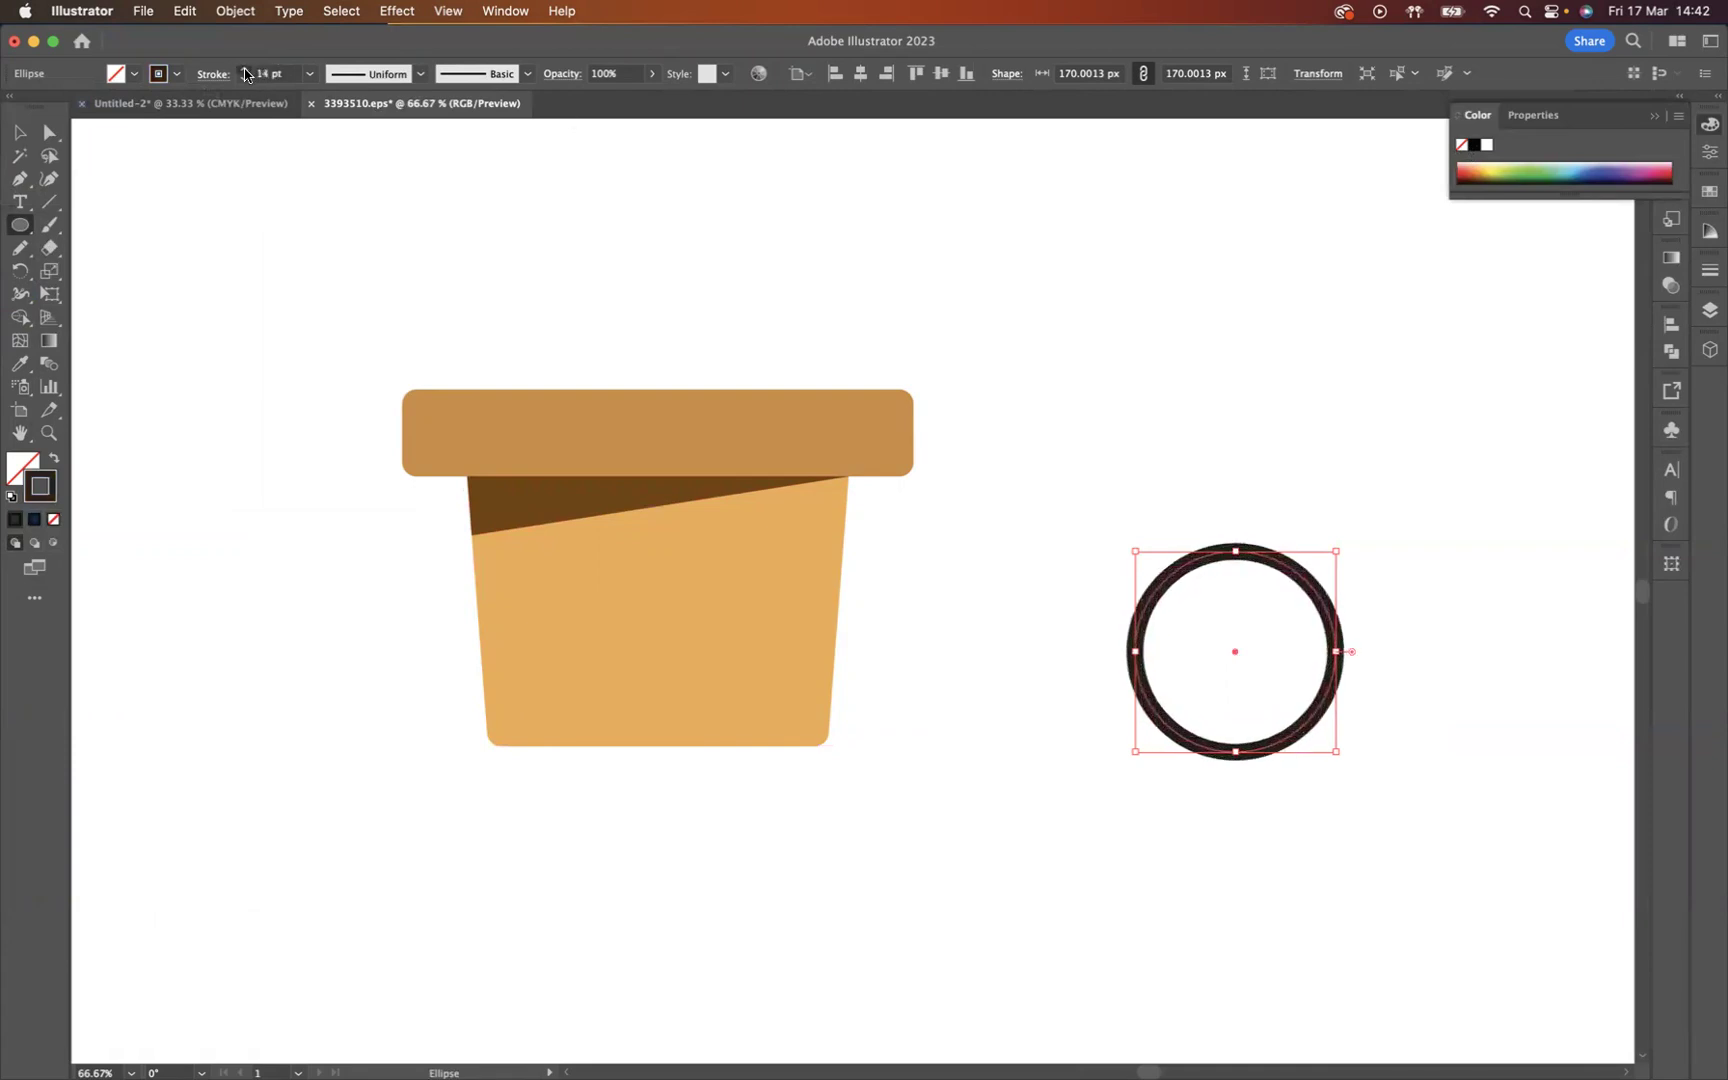
pyautogui.click(245, 70)
pyautogui.click(245, 70)
pyautogui.click(245, 70)
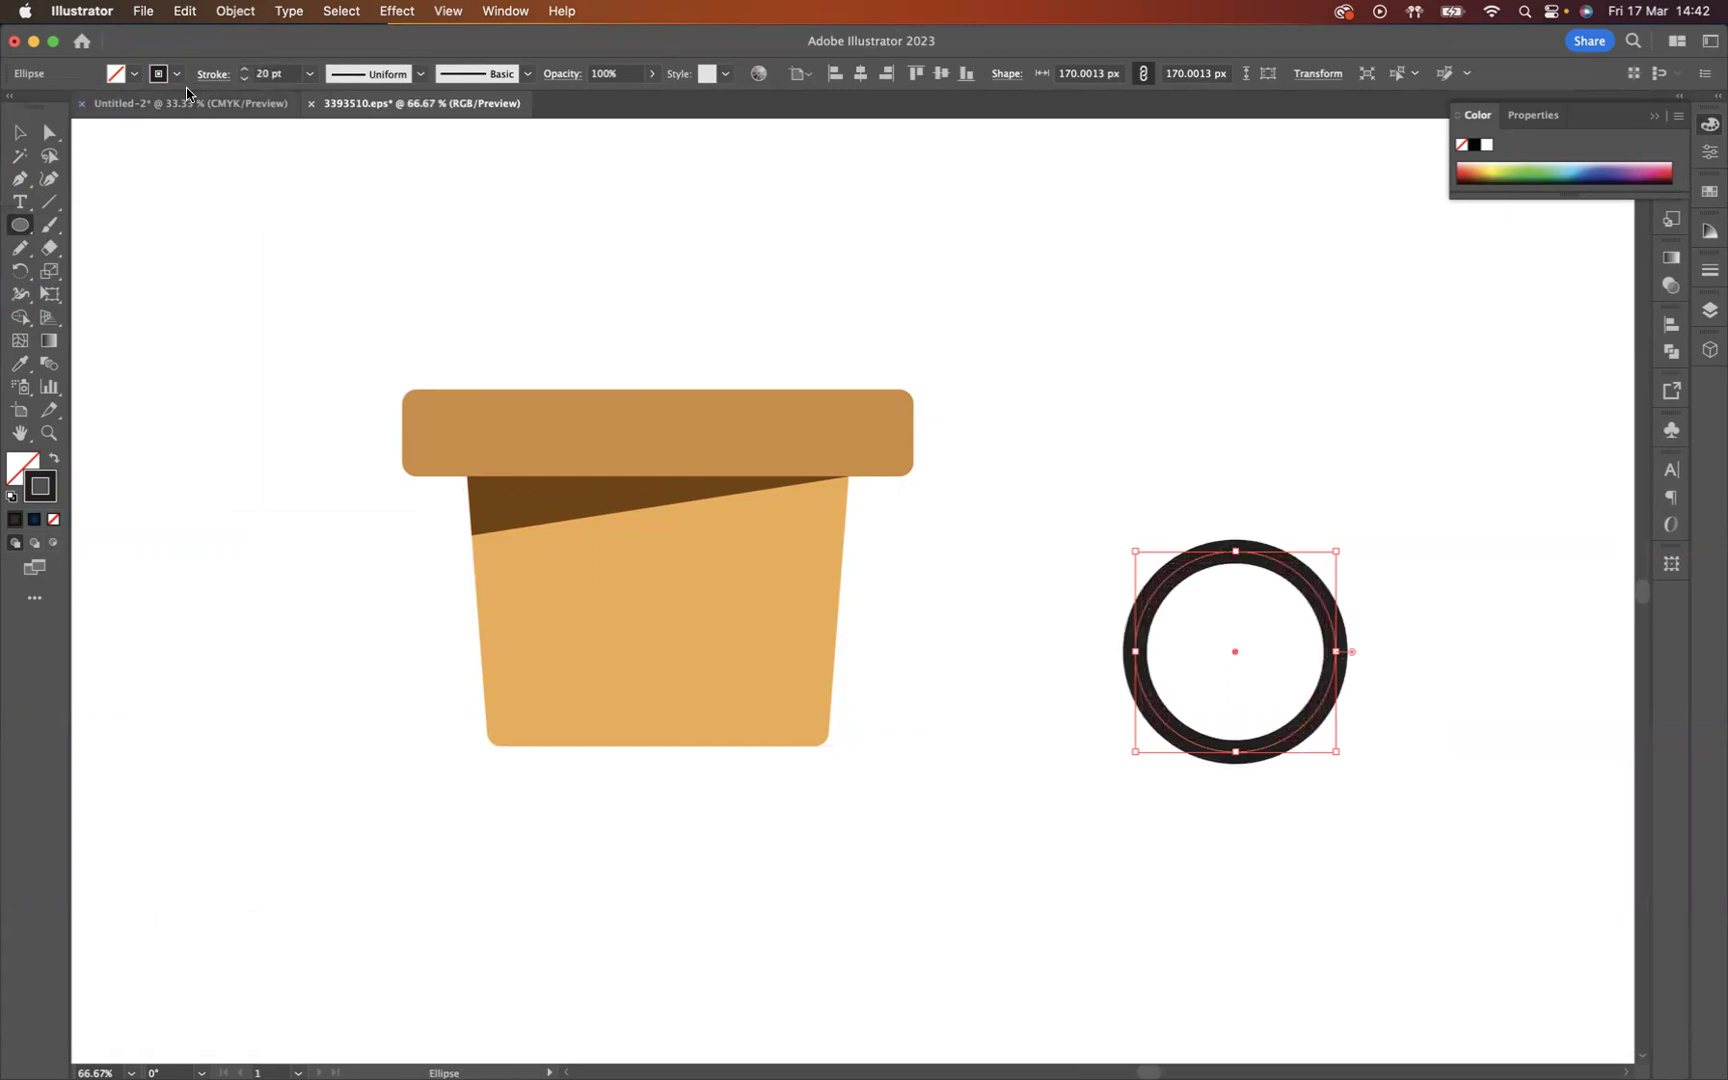
pyautogui.click(49, 132)
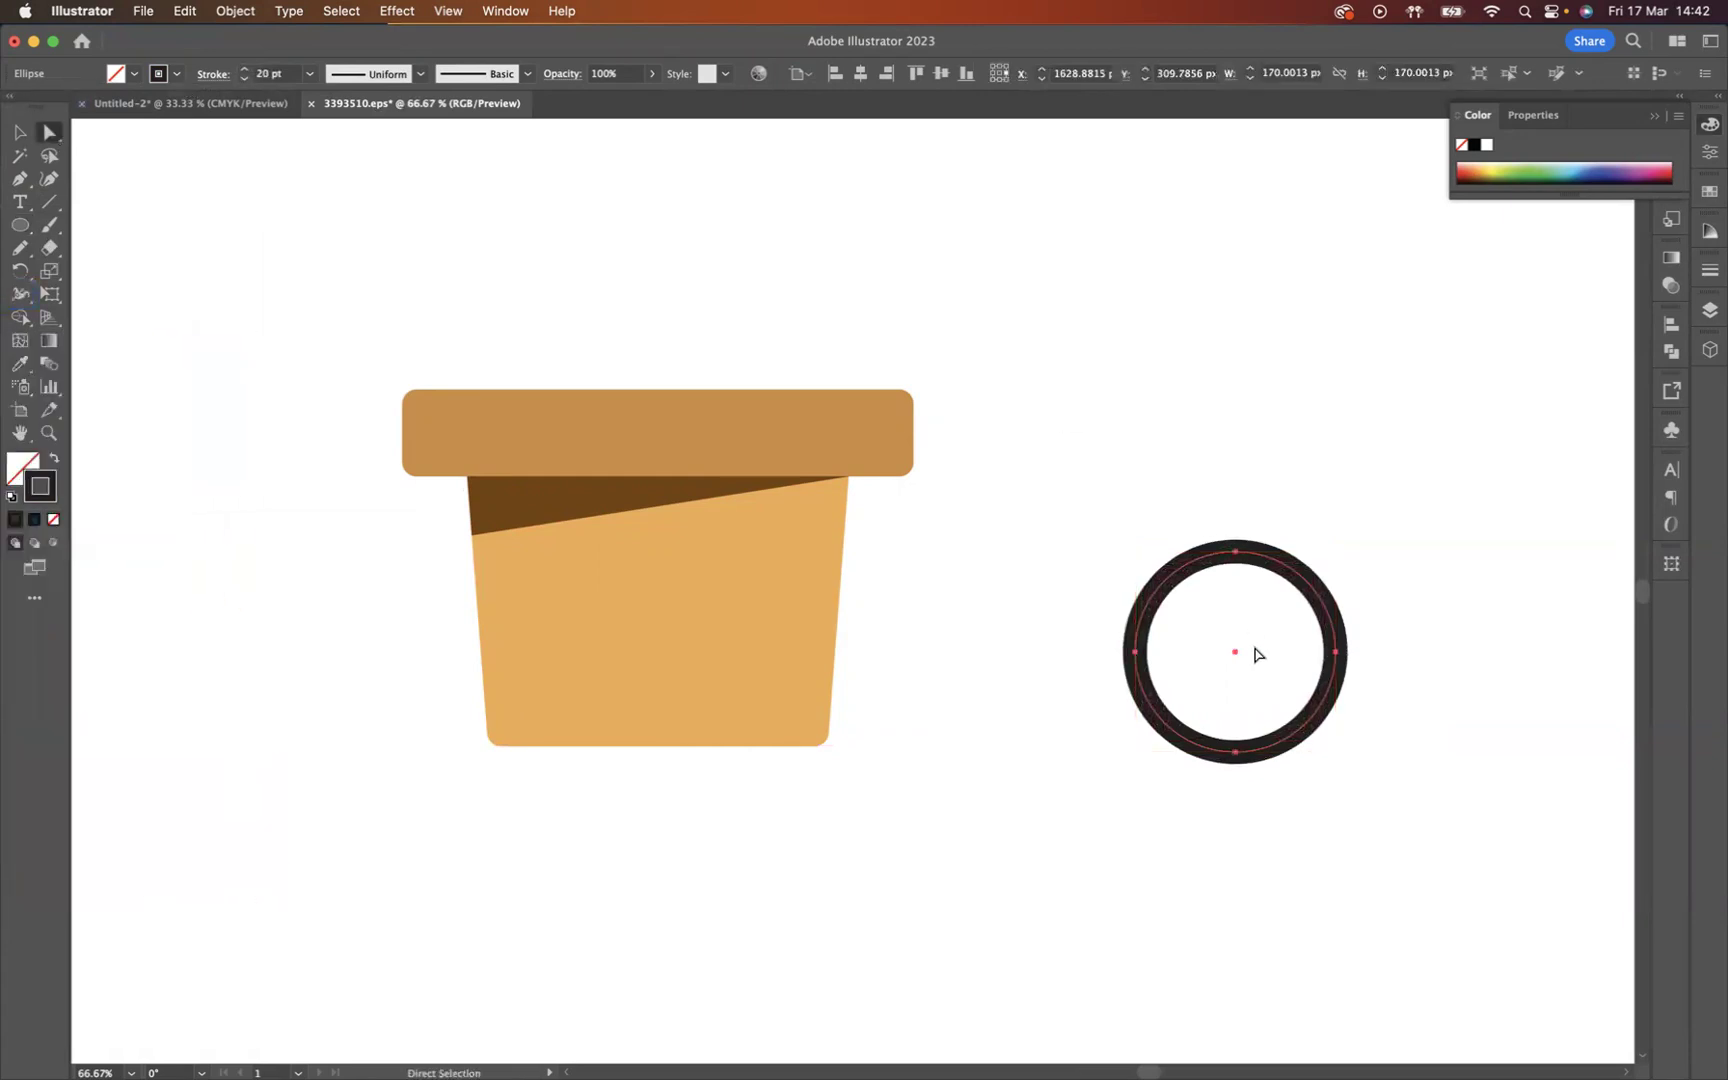
# Step: Delete the circle's right anchor and lower segment to leave a quarter arc
pyautogui.click(1336, 656)
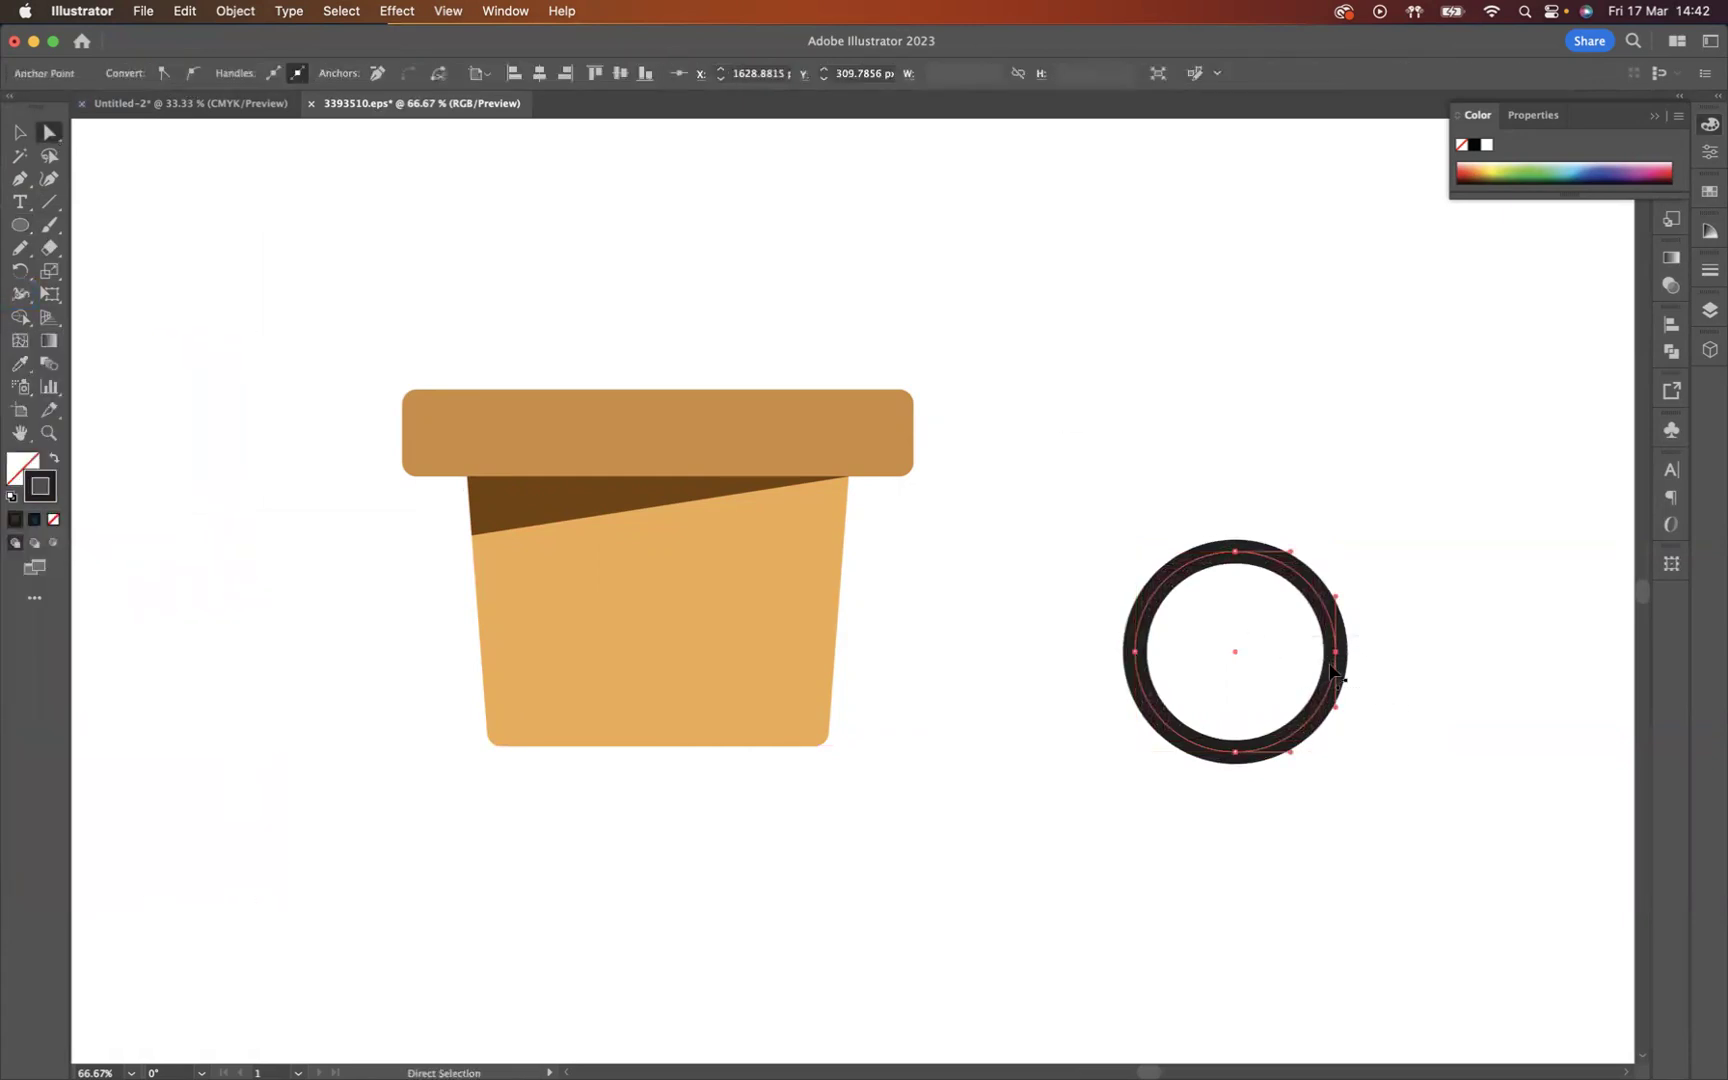
pyautogui.press('Delete')
pyautogui.click(1172, 717)
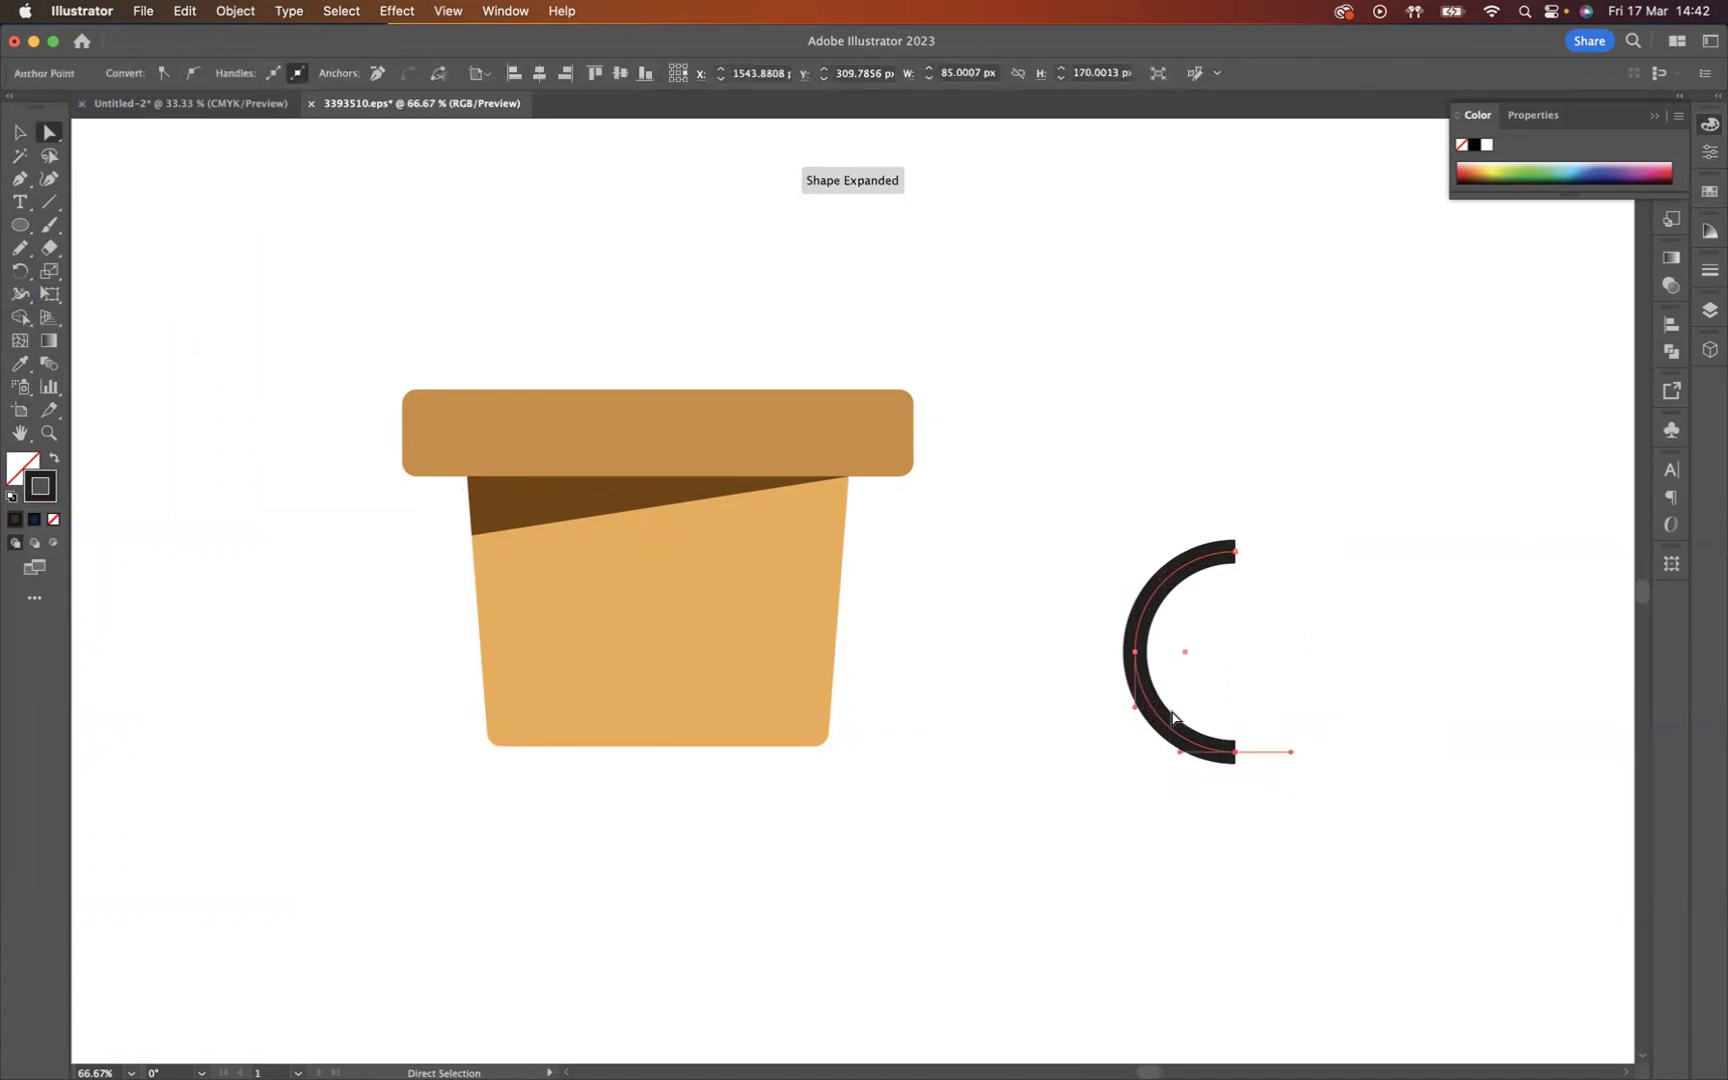
pyautogui.press('Delete')
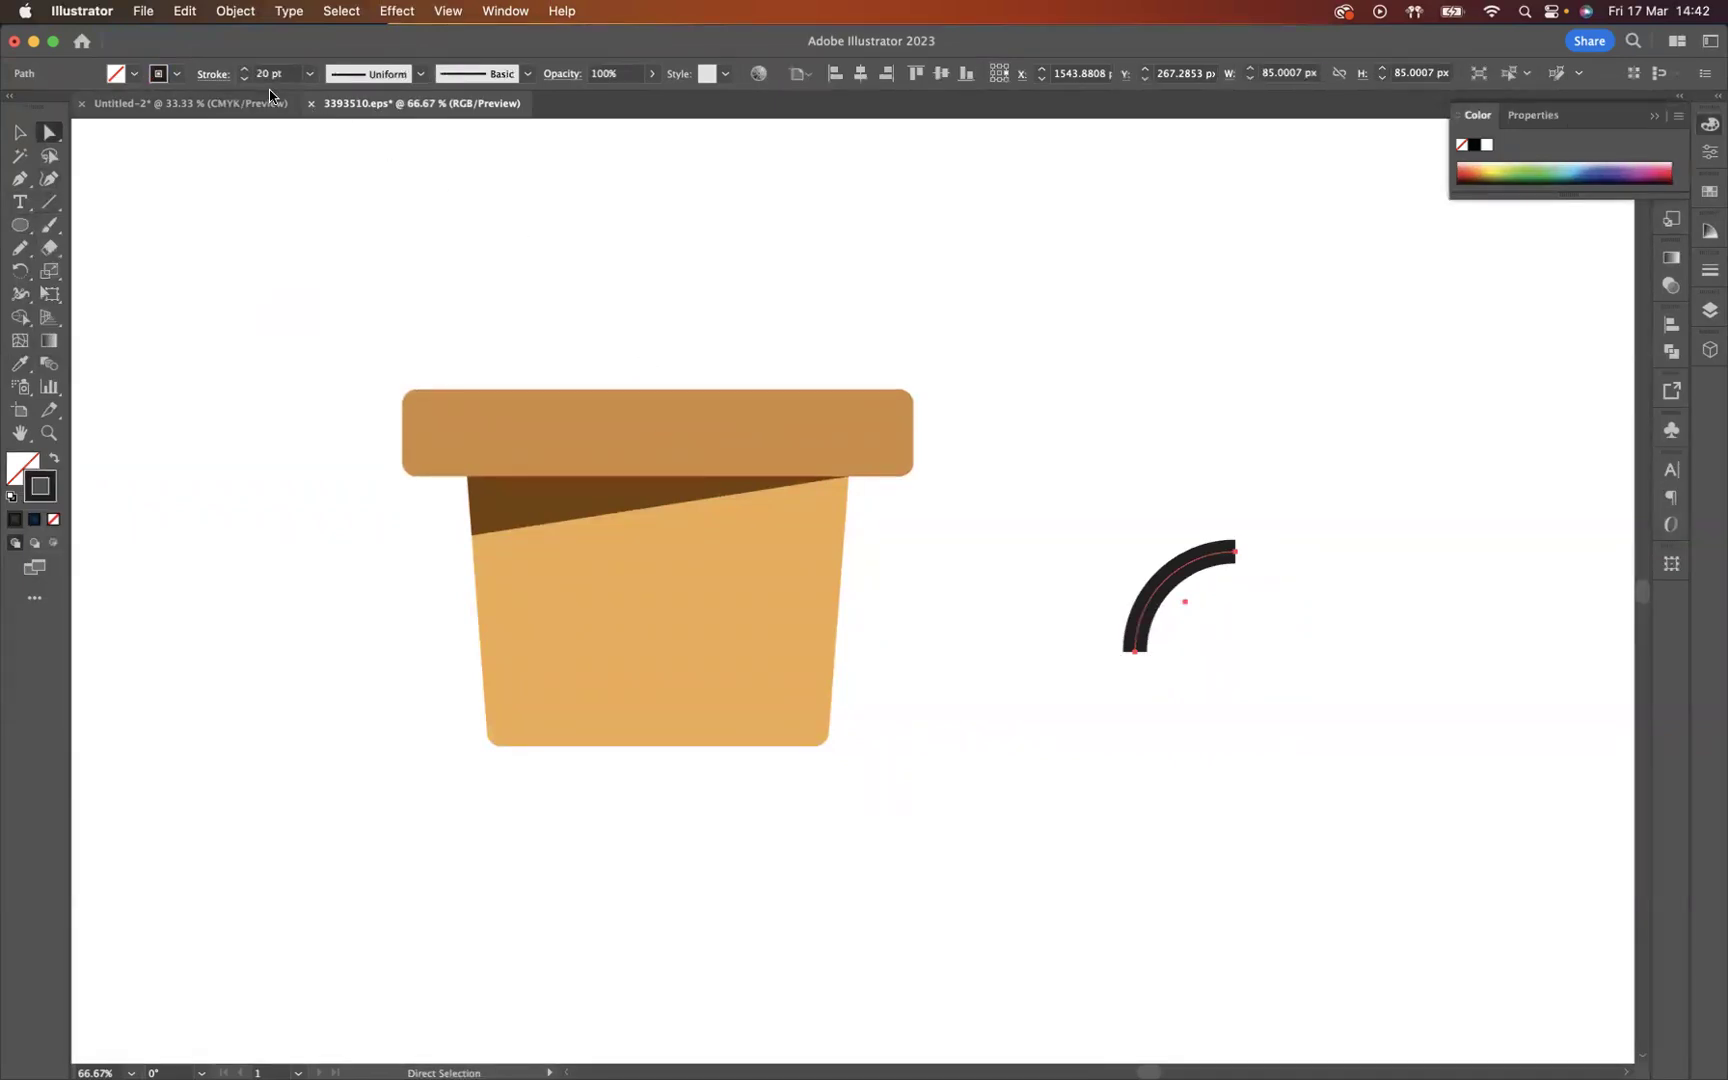
# Step: Give the arc Round Cap ends in the Stroke panel
pyautogui.click(212, 76)
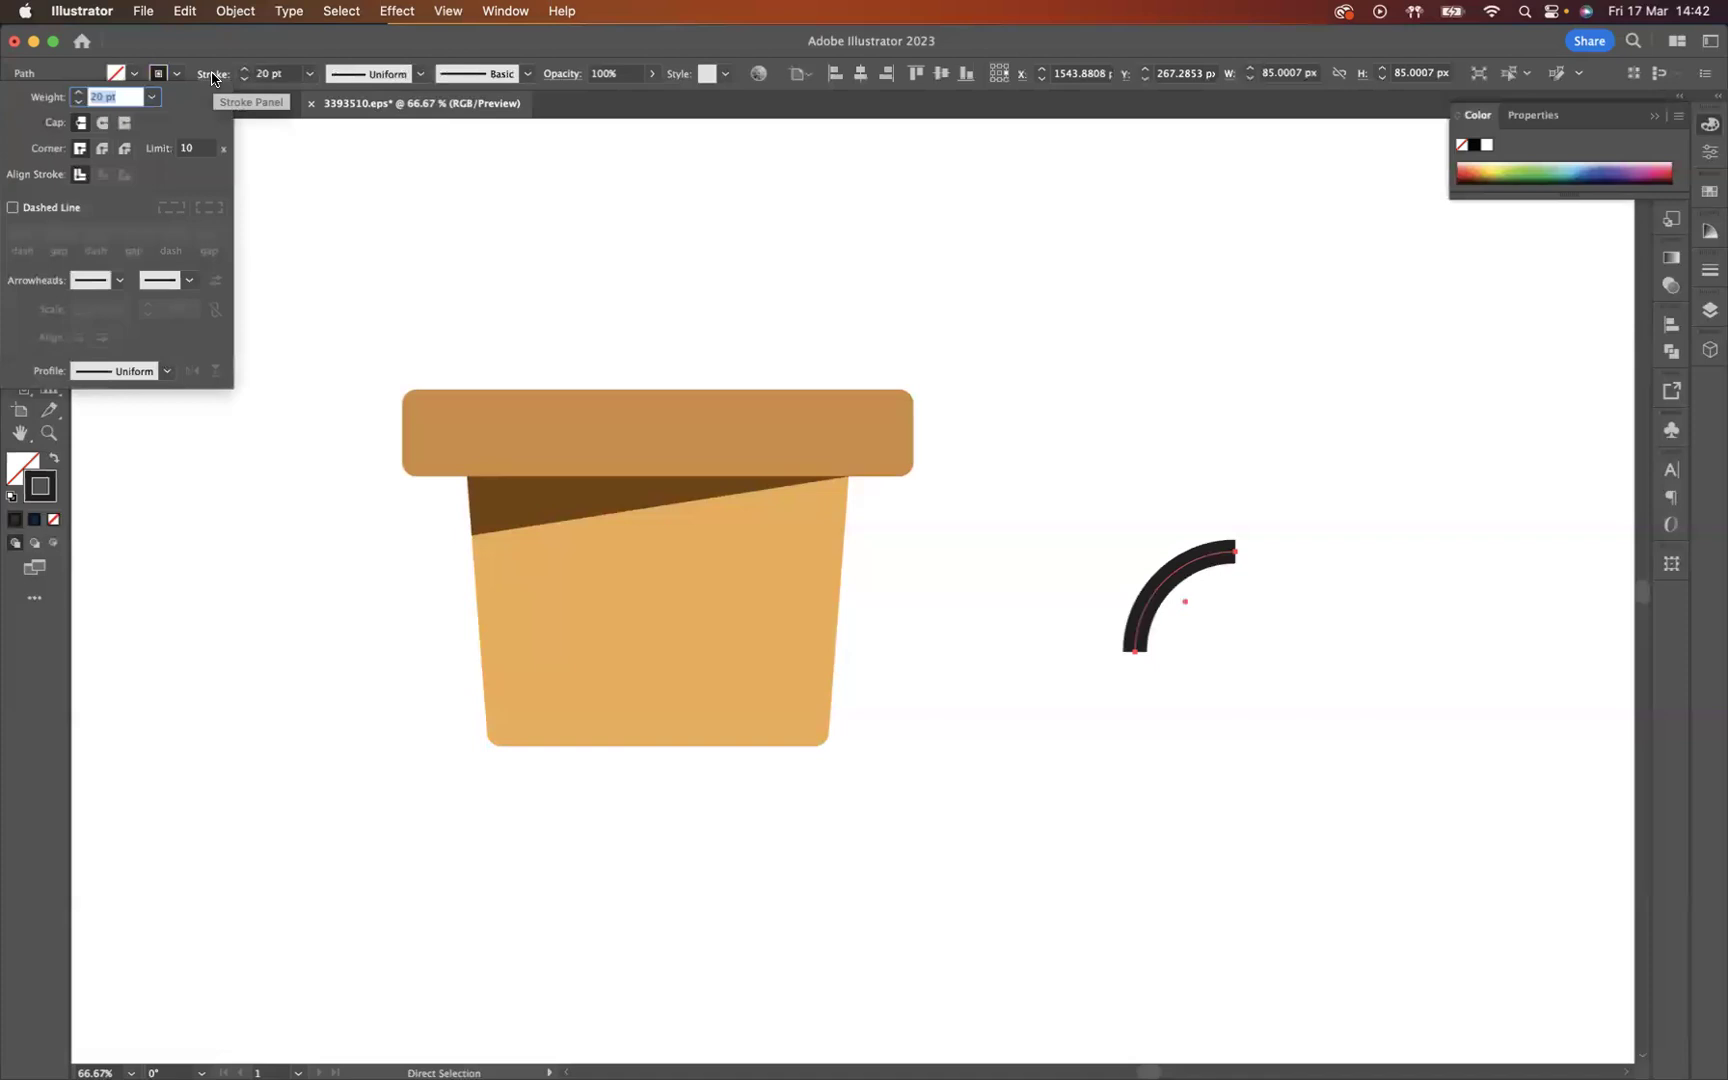
pyautogui.click(101, 128)
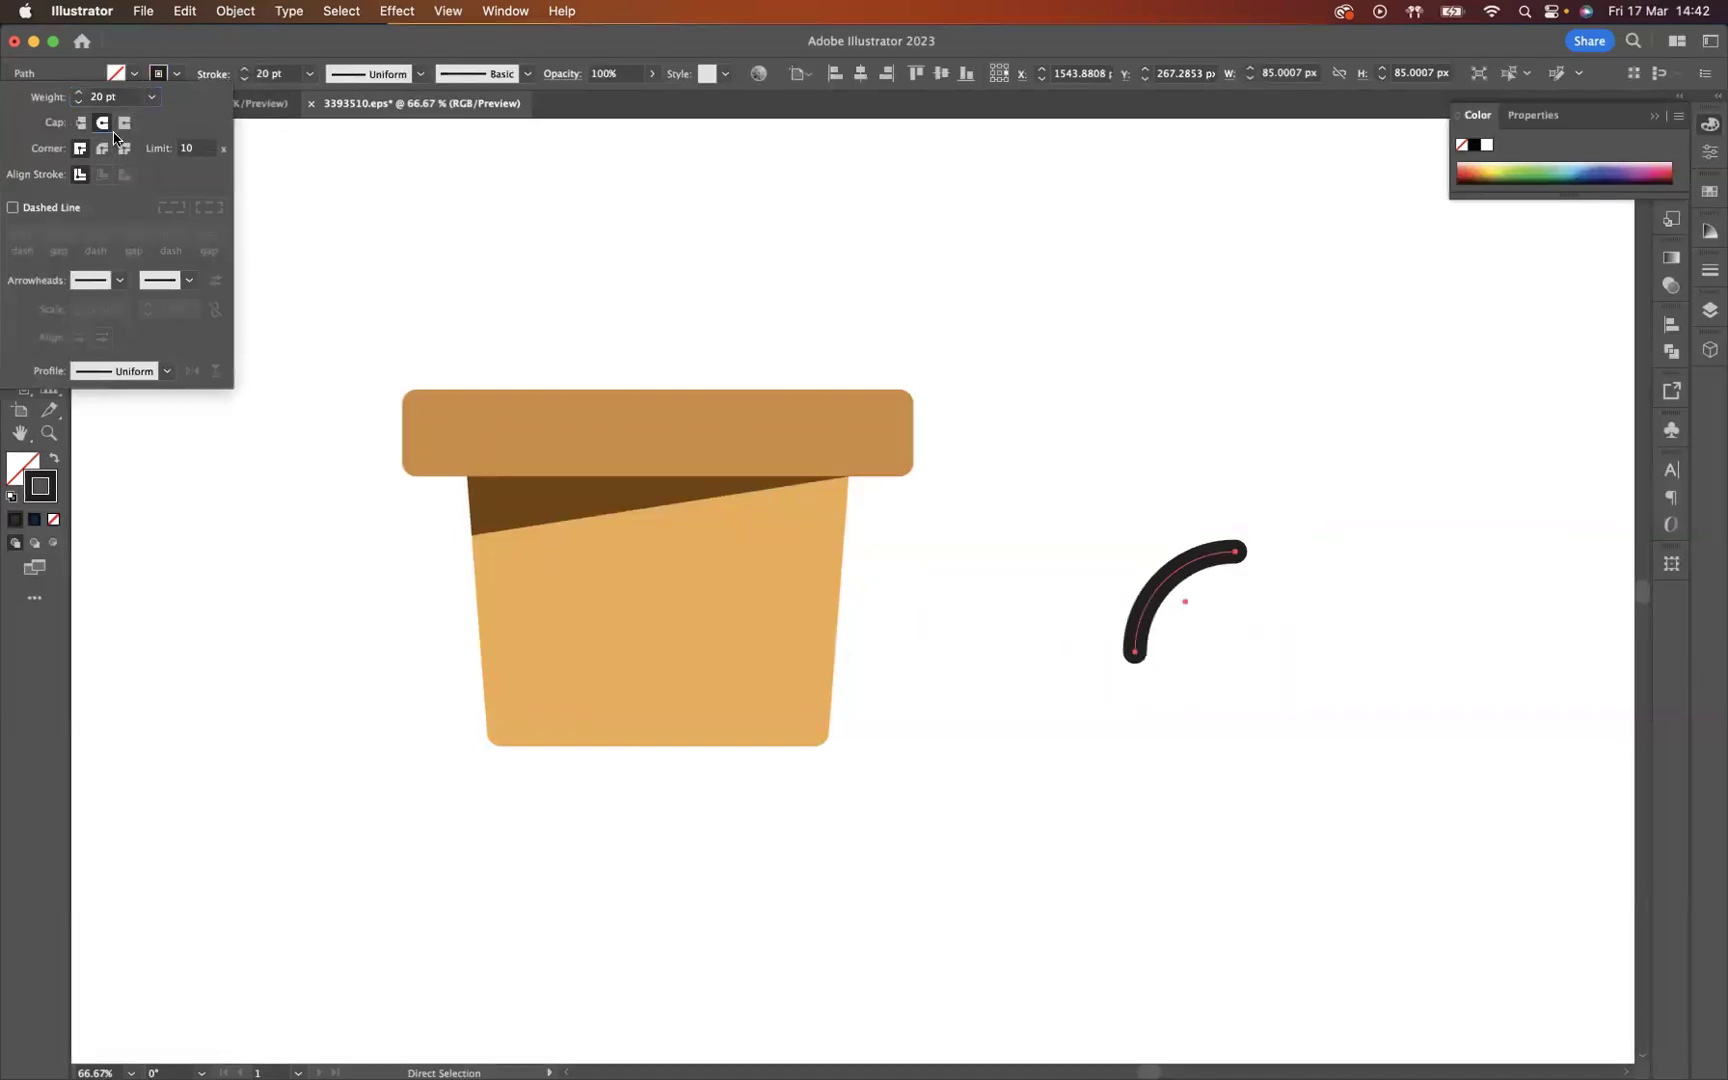
pyautogui.press('Escape')
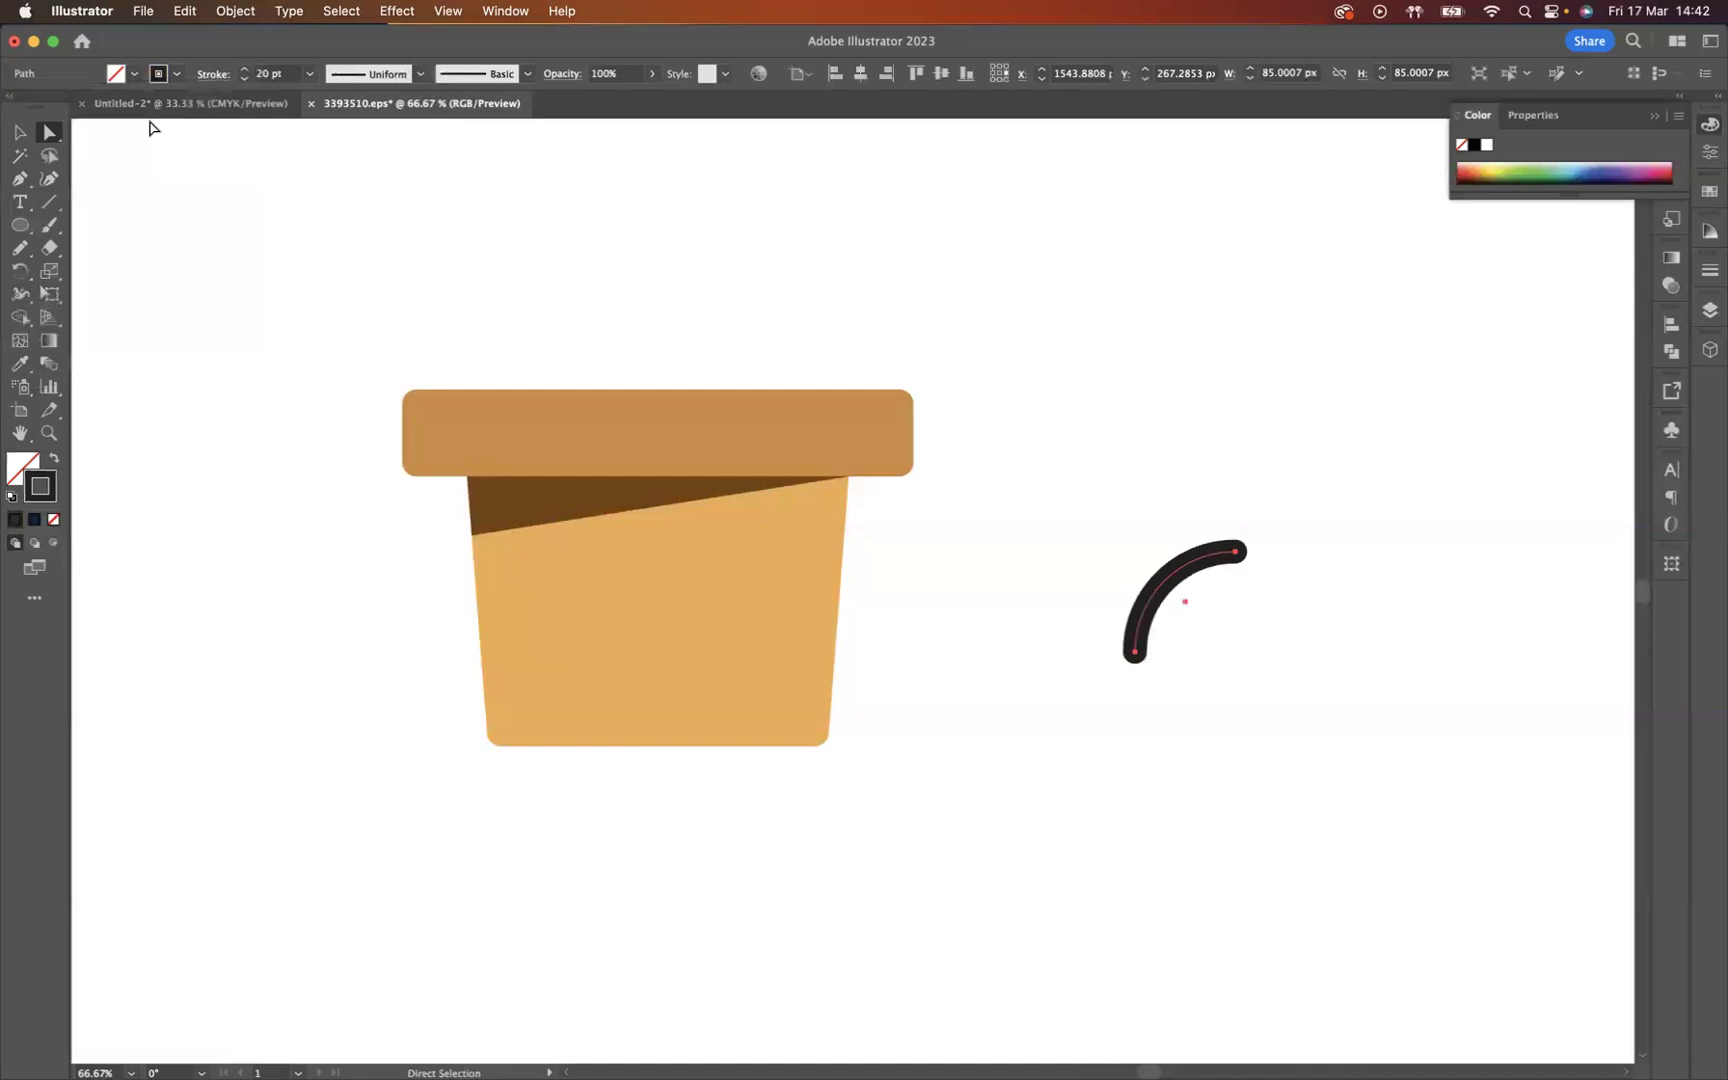
pyautogui.click(27, 132)
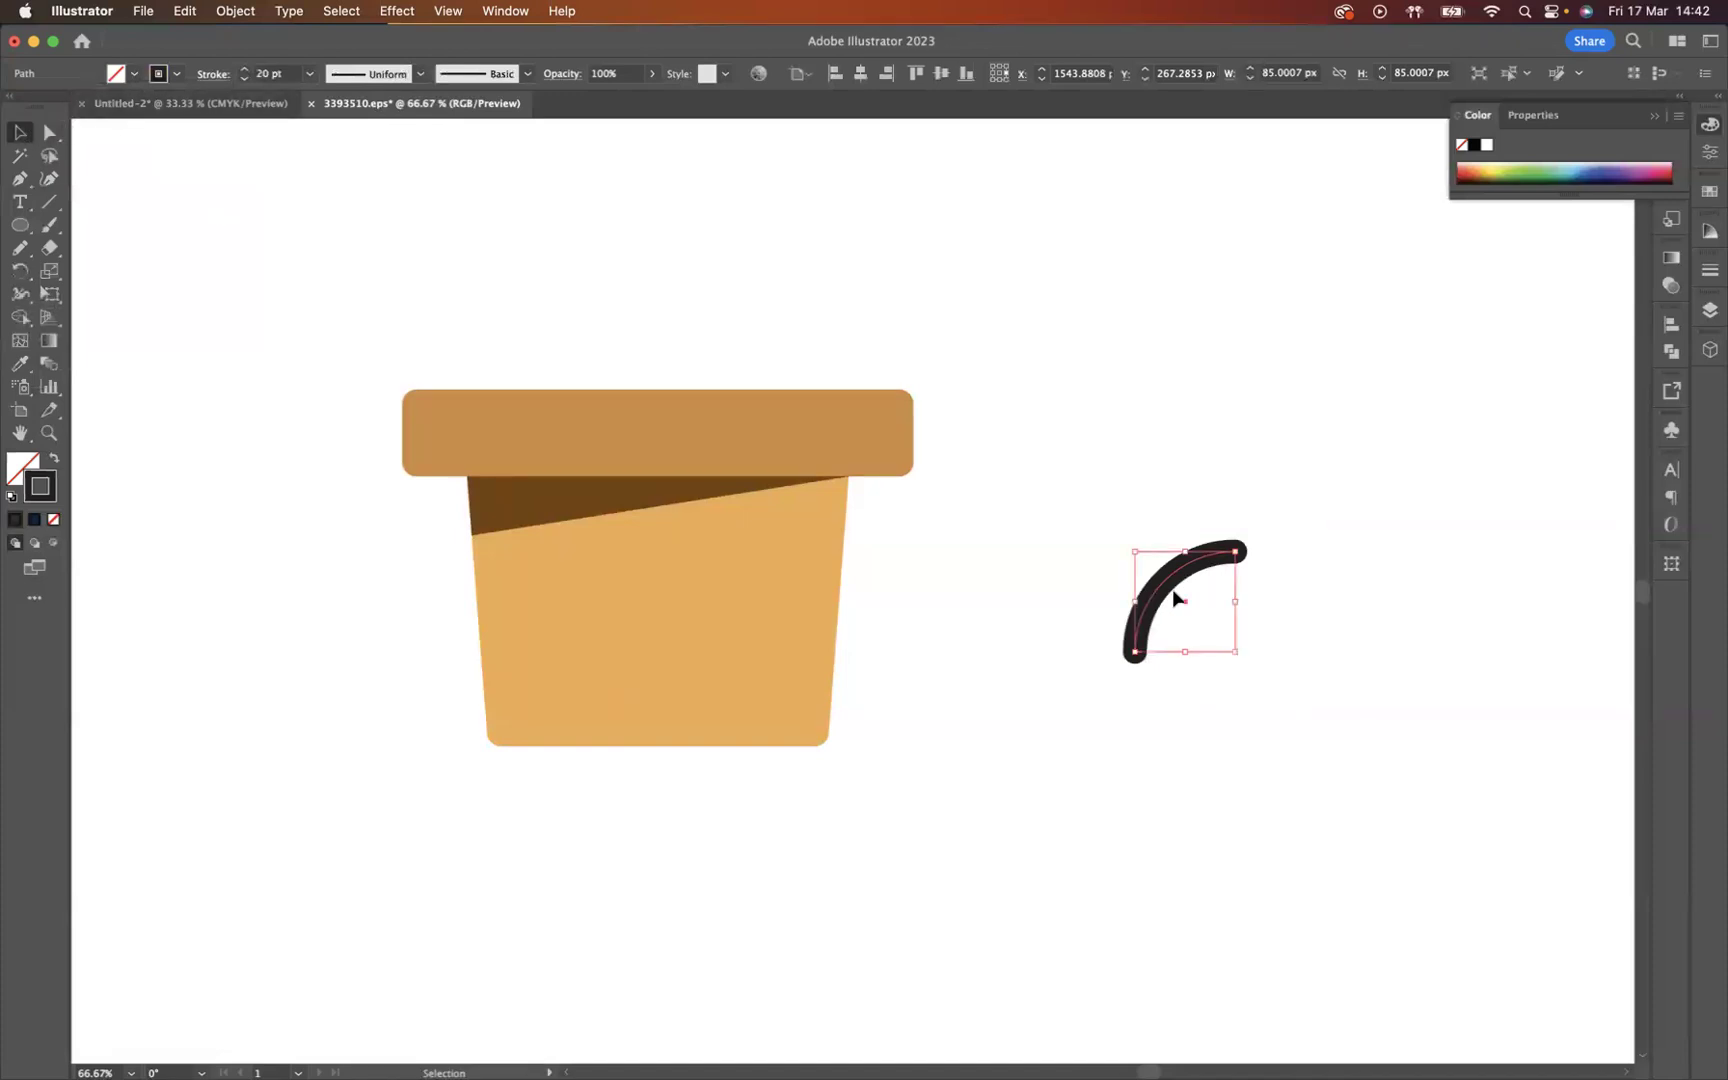
pyautogui.keyDown('shift'); pyautogui.click(524, 610); pyautogui.keyUp('shift')
pyautogui.click(1196, 625)
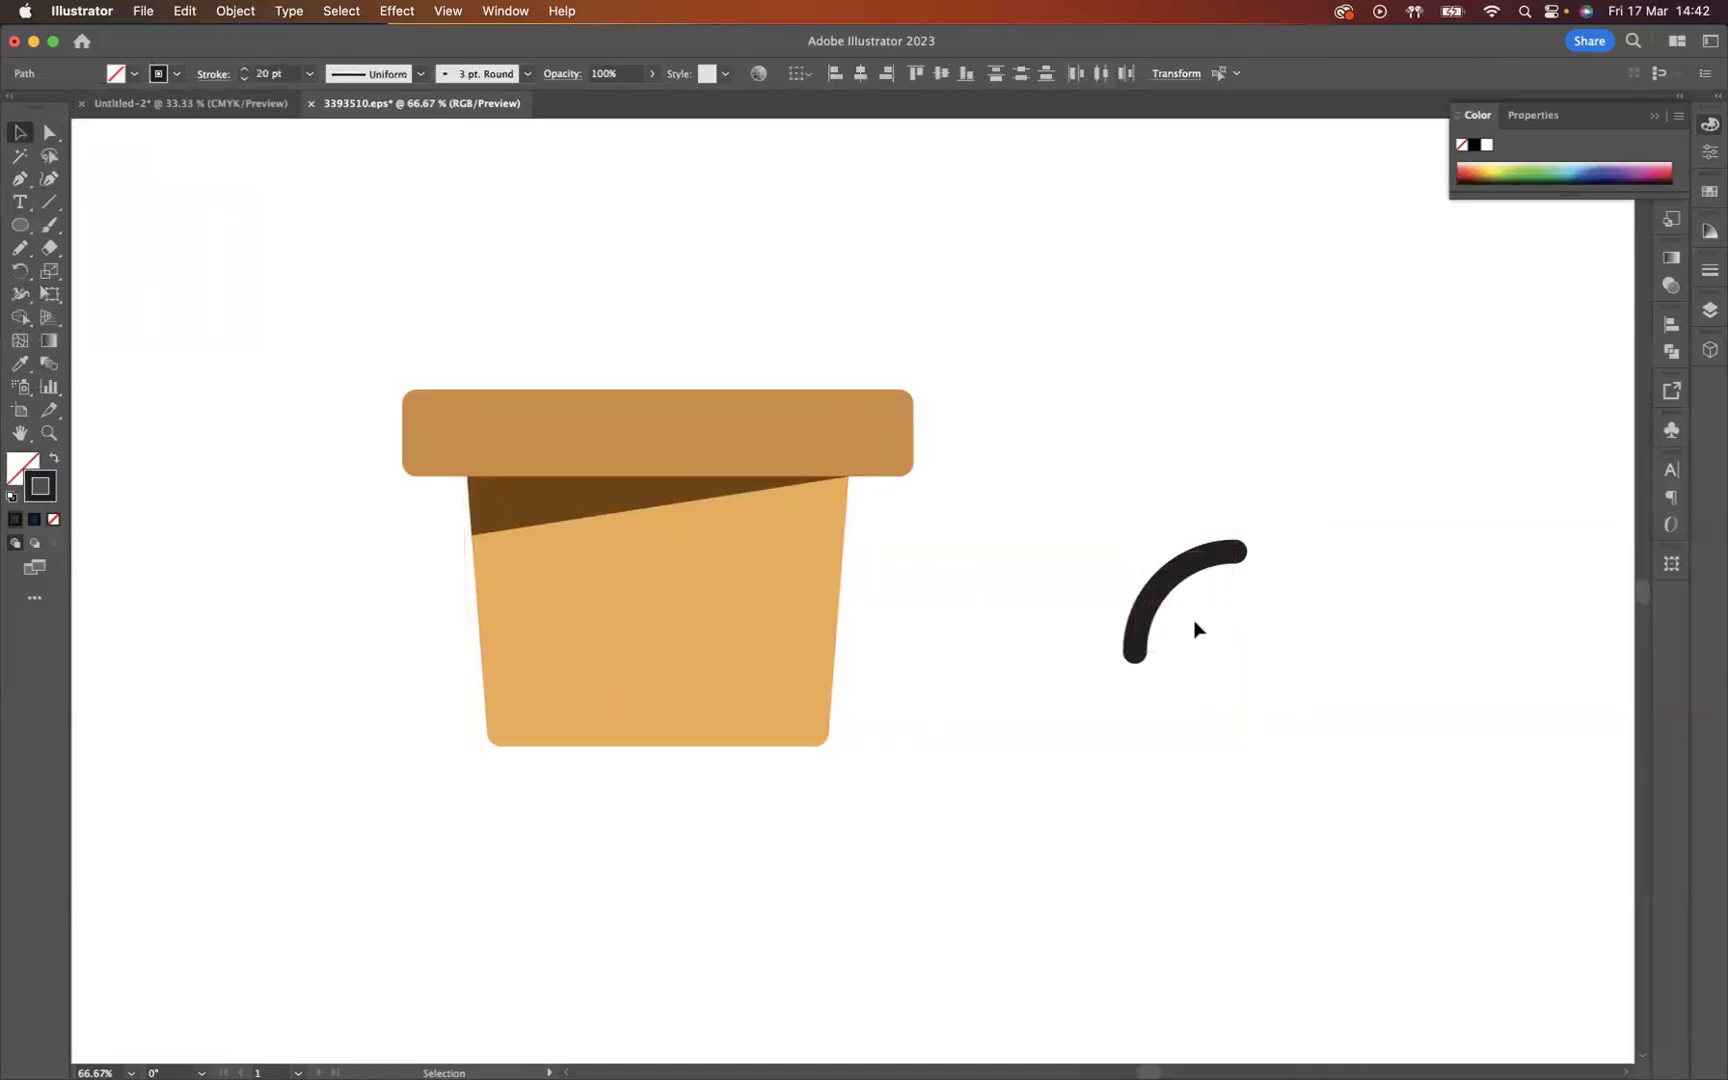
# Step: Place the arc on the pot's left edge and rotate a copy into a mirrored right arm
pyautogui.moveTo(1173, 590); pyautogui.dragTo(857, 585)
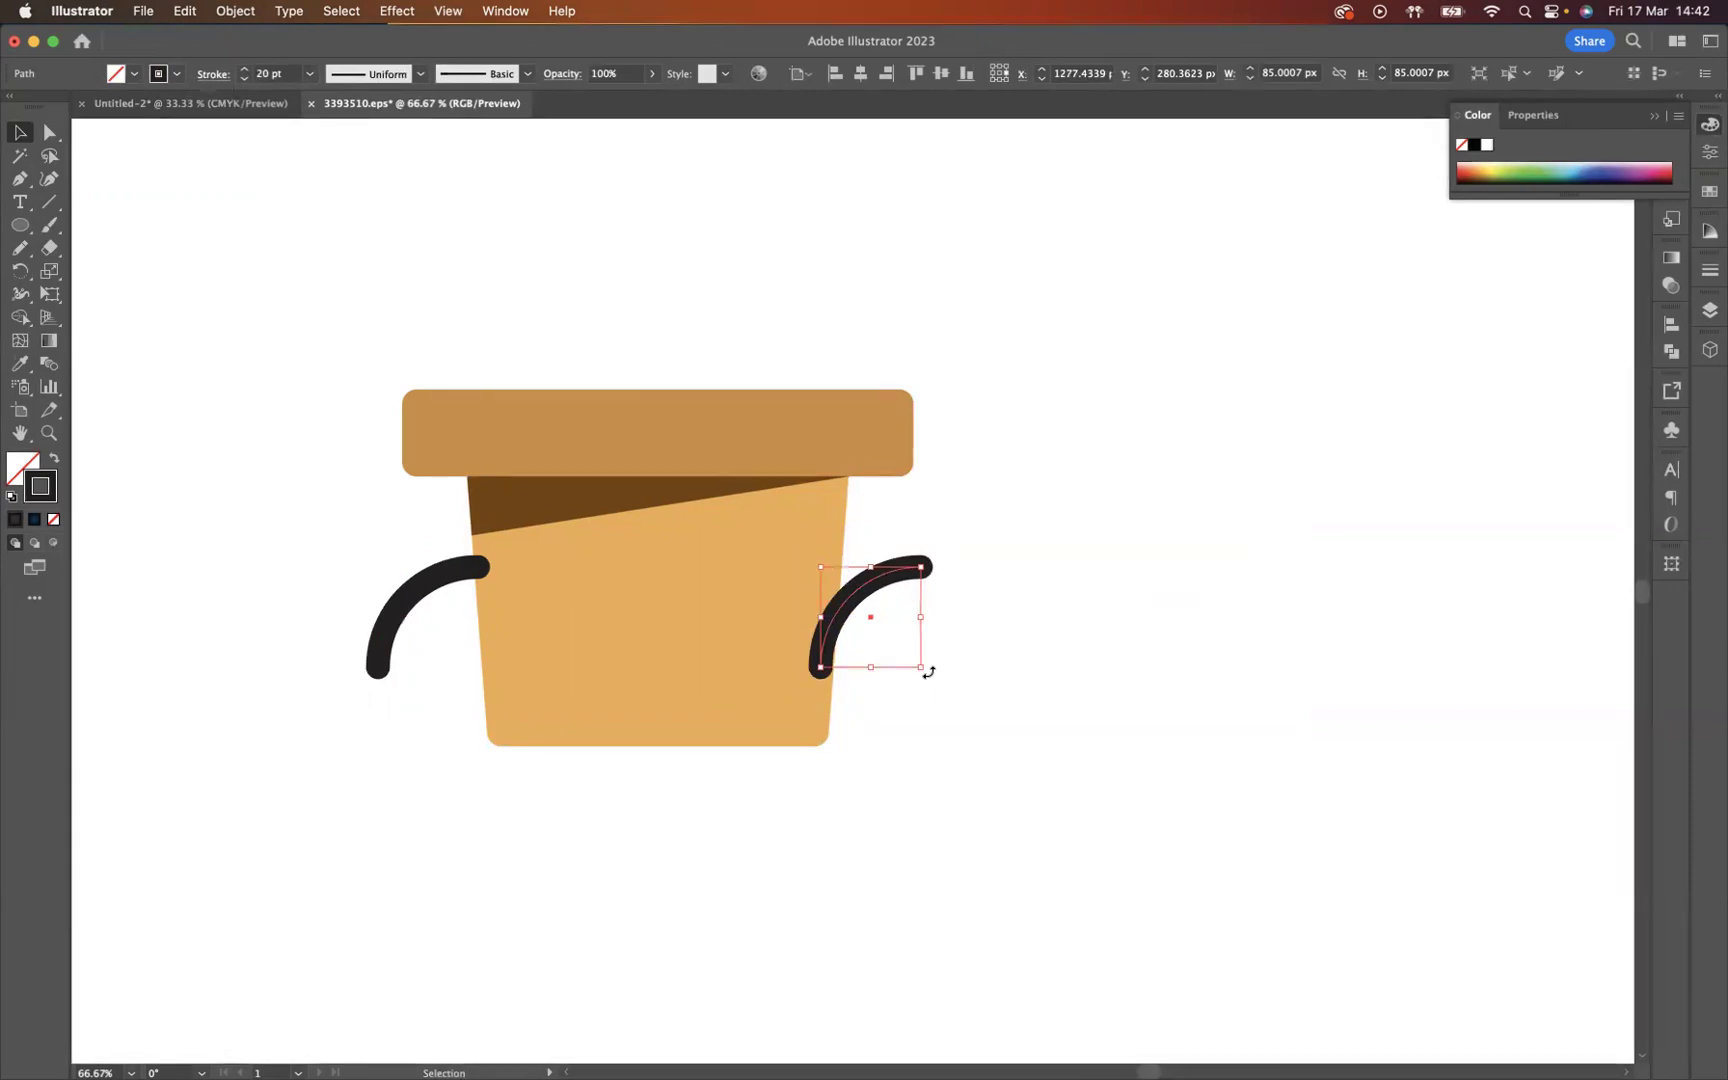
pyautogui.moveTo(929, 672); pyautogui.dragTo(790, 701)
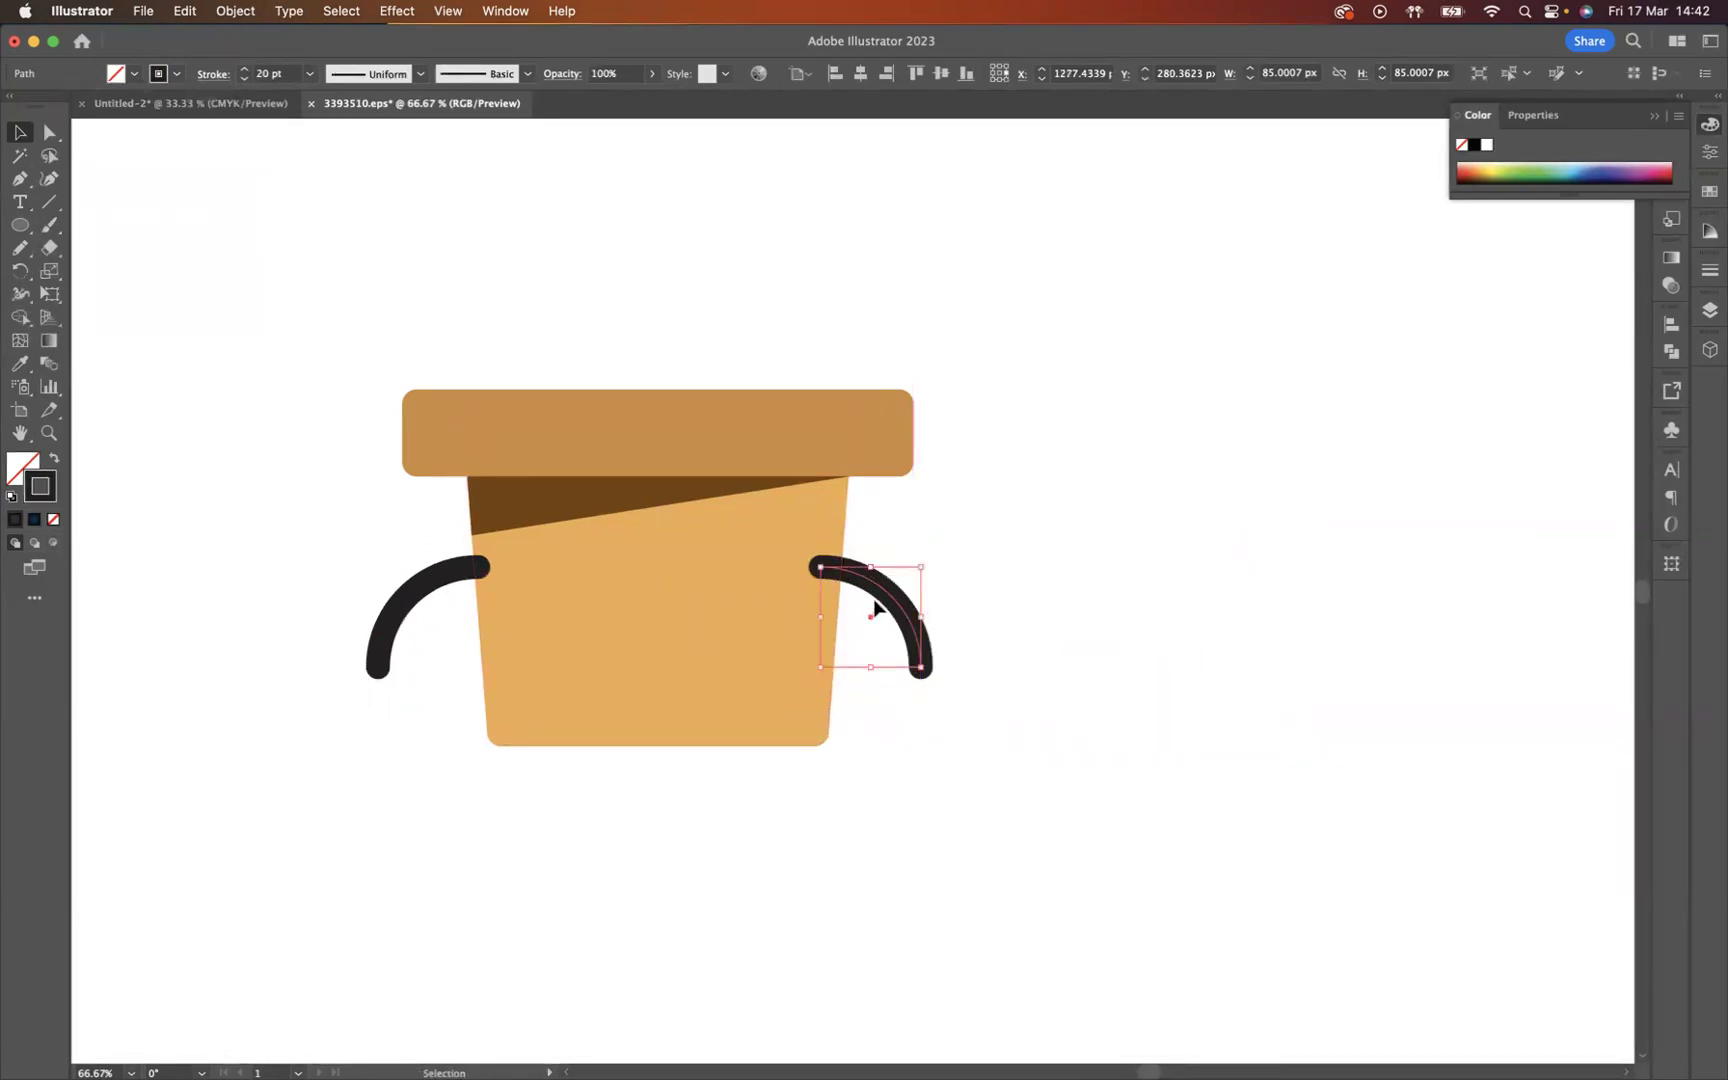
pyautogui.moveTo(883, 601); pyautogui.dragTo(896, 605)
# Step: Send both arms behind the pot body with Arrange > Send to Back
pyautogui.keyDown('shift'); pyautogui.click(405, 598); pyautogui.keyUp('shift')
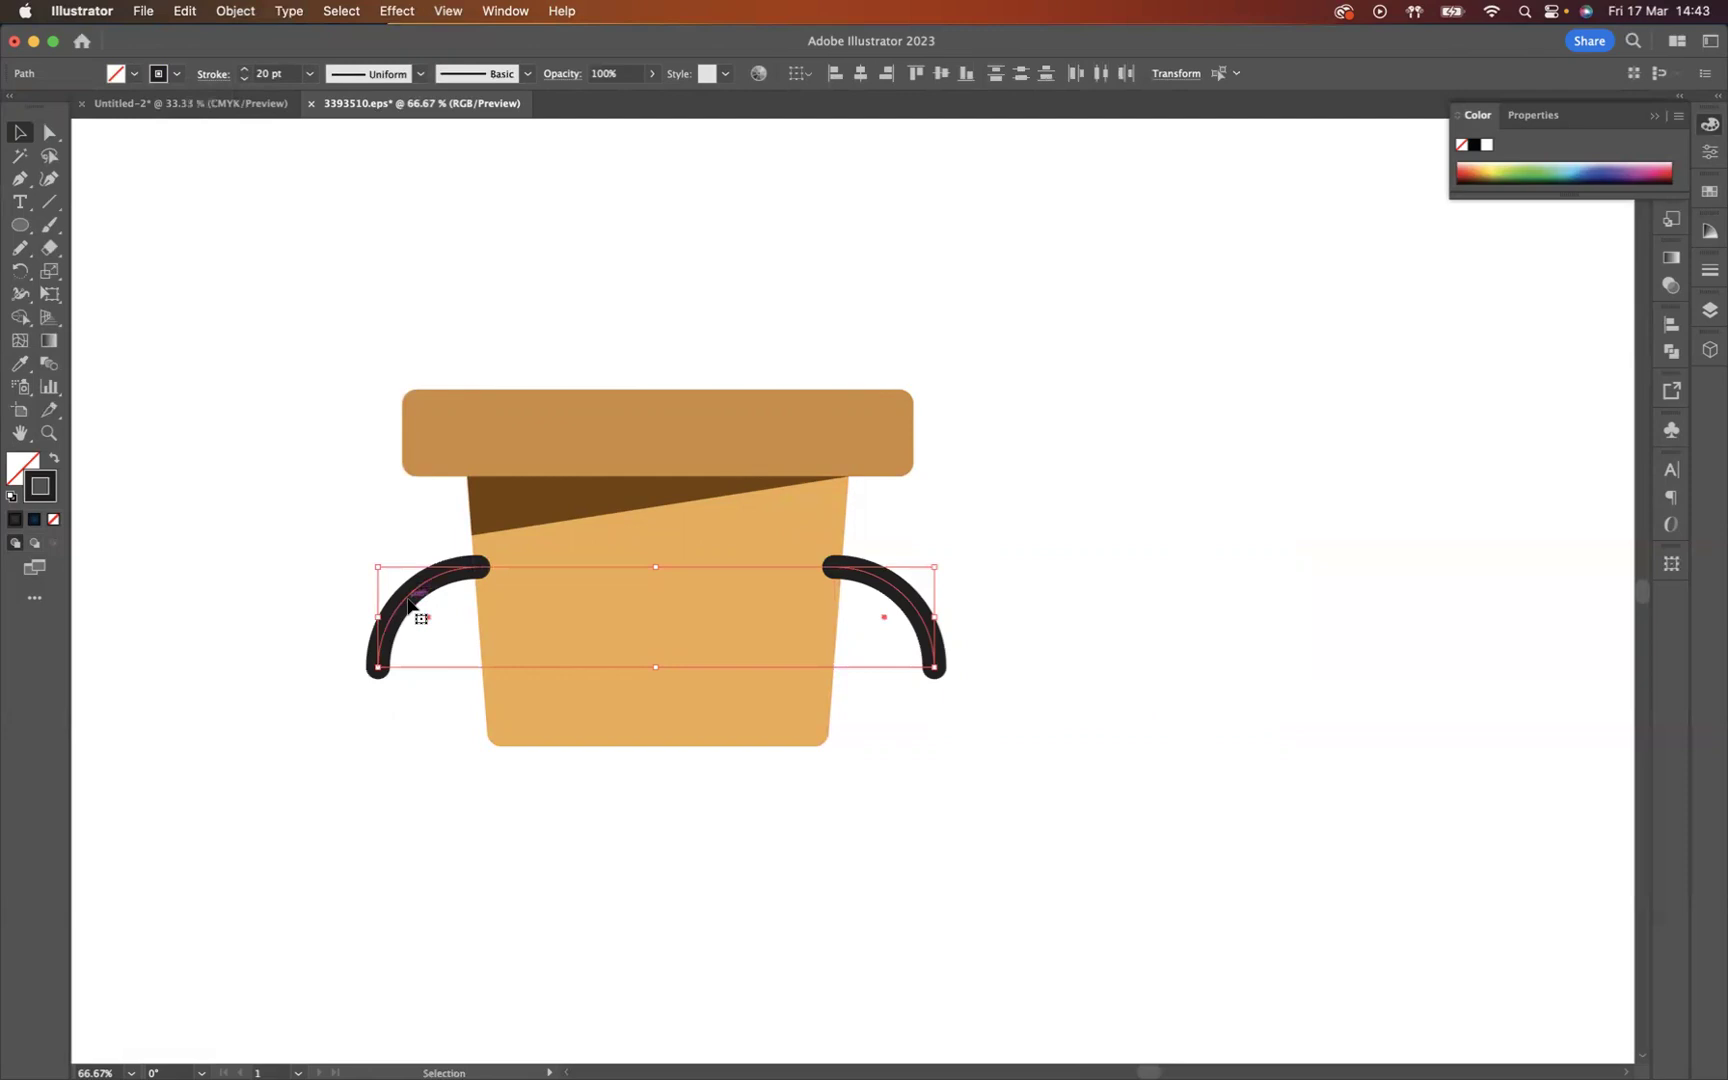
pyautogui.click(424, 750)
pyautogui.click(400, 598)
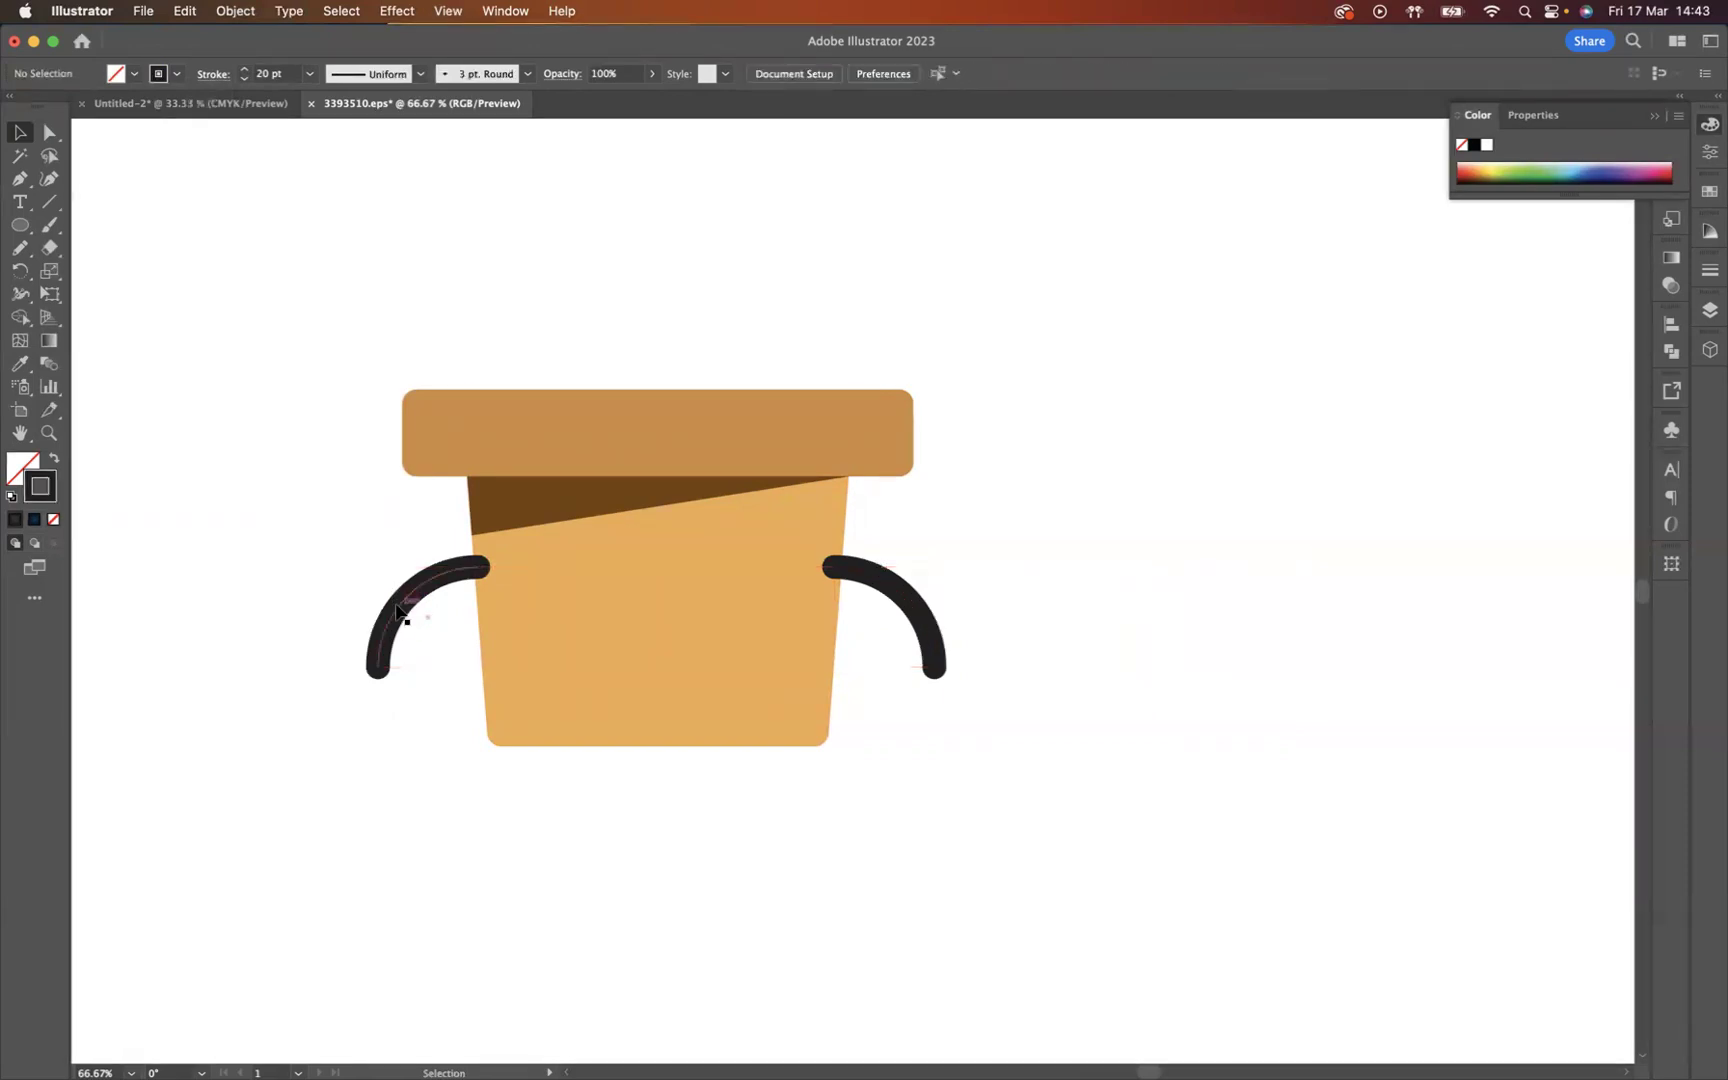
pyautogui.keyDown('shift'); pyautogui.click(925, 615); pyautogui.keyUp('shift')
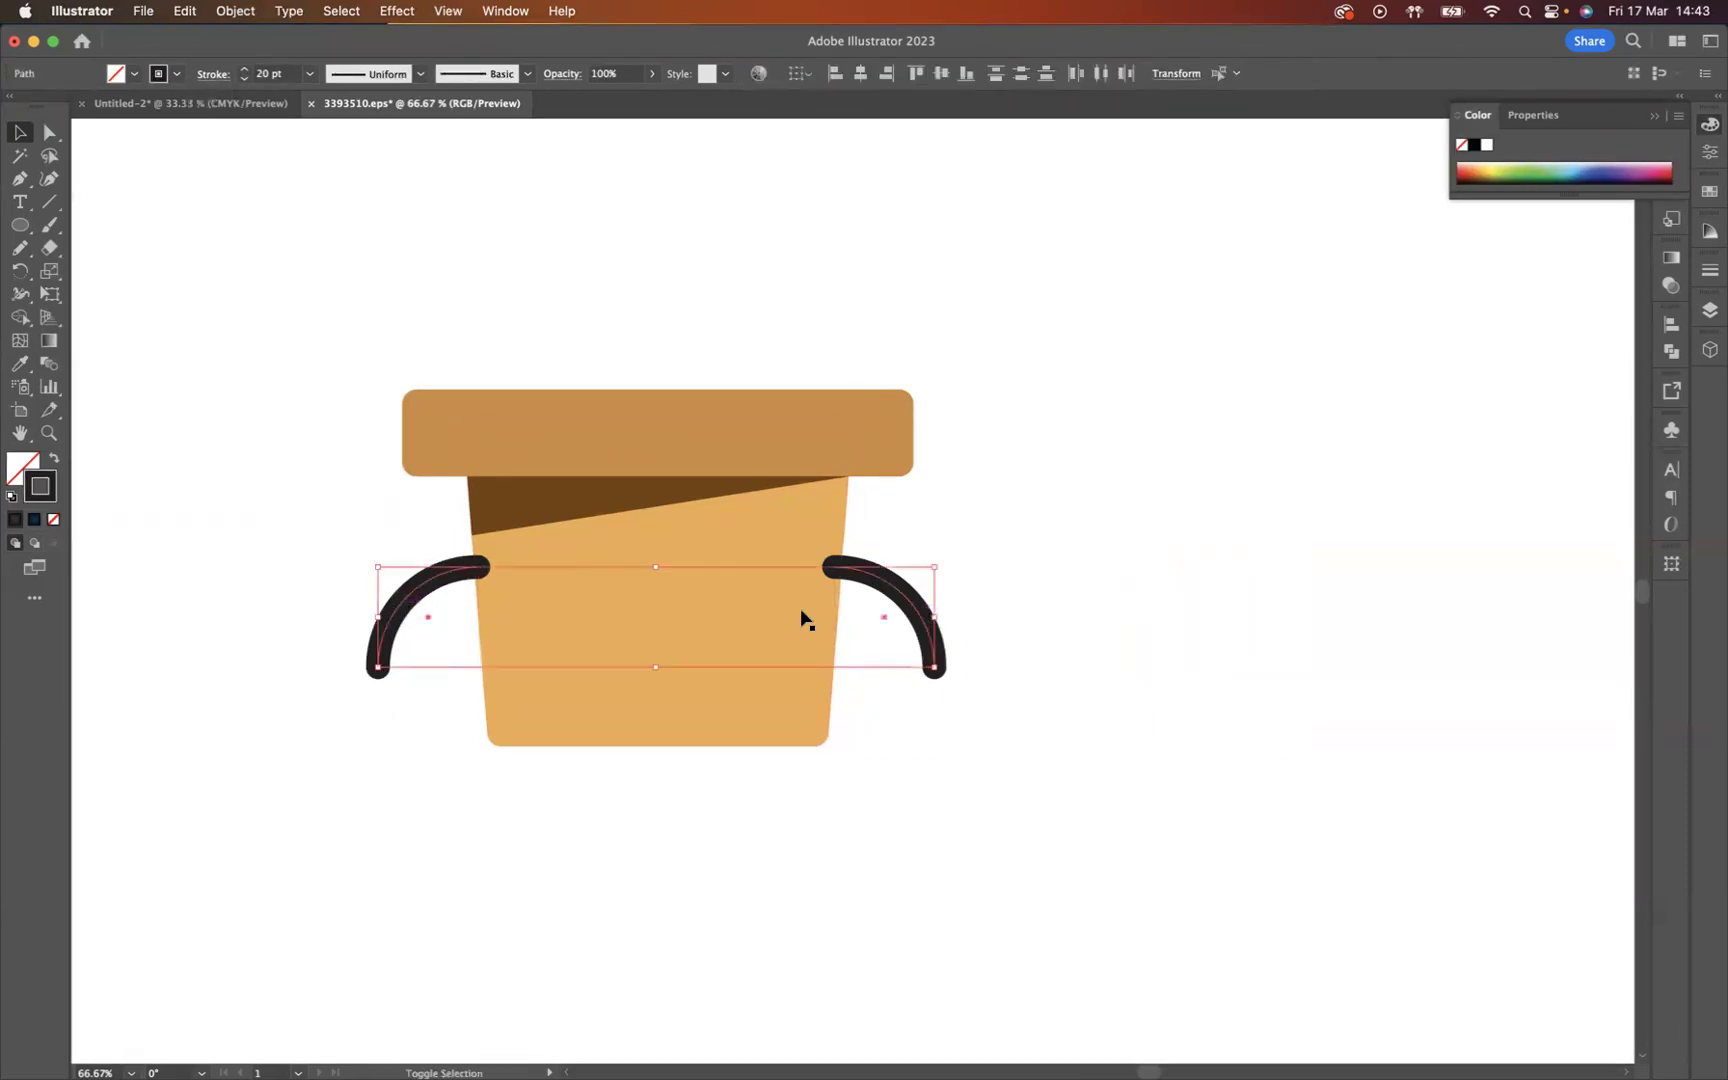
pyautogui.rightClick(893, 598)
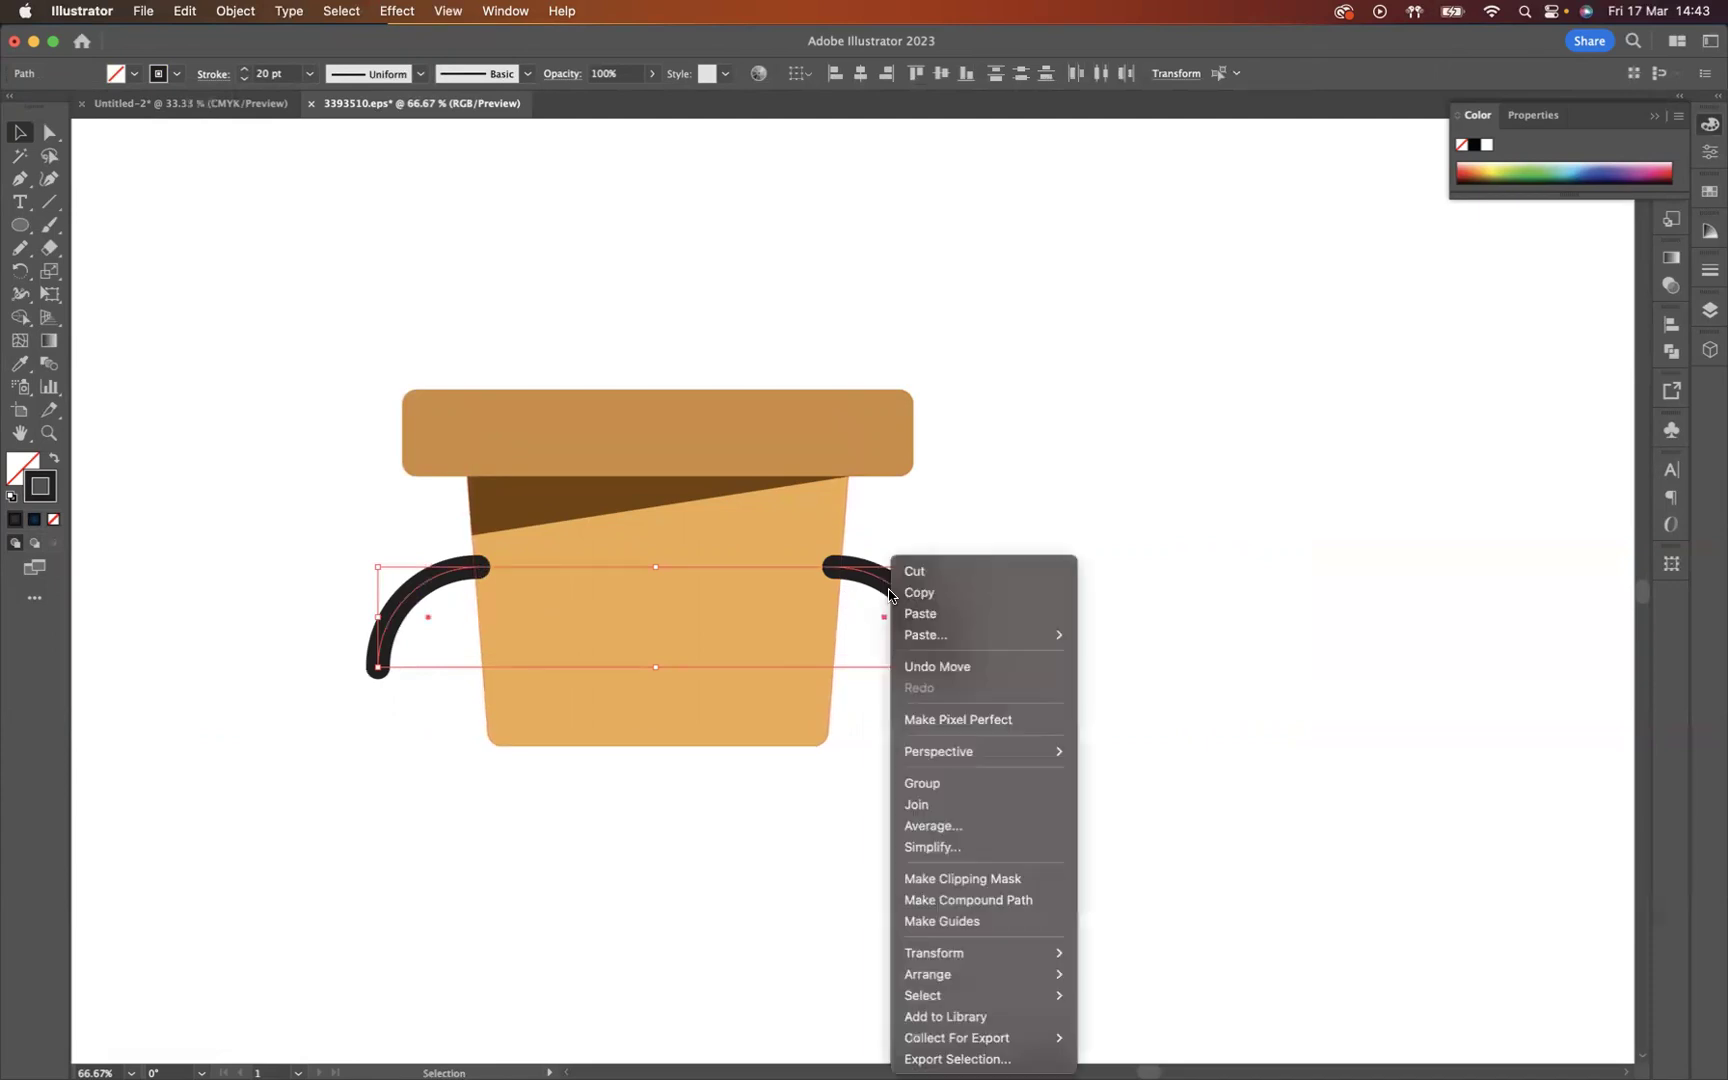
pyautogui.moveTo(966, 972)
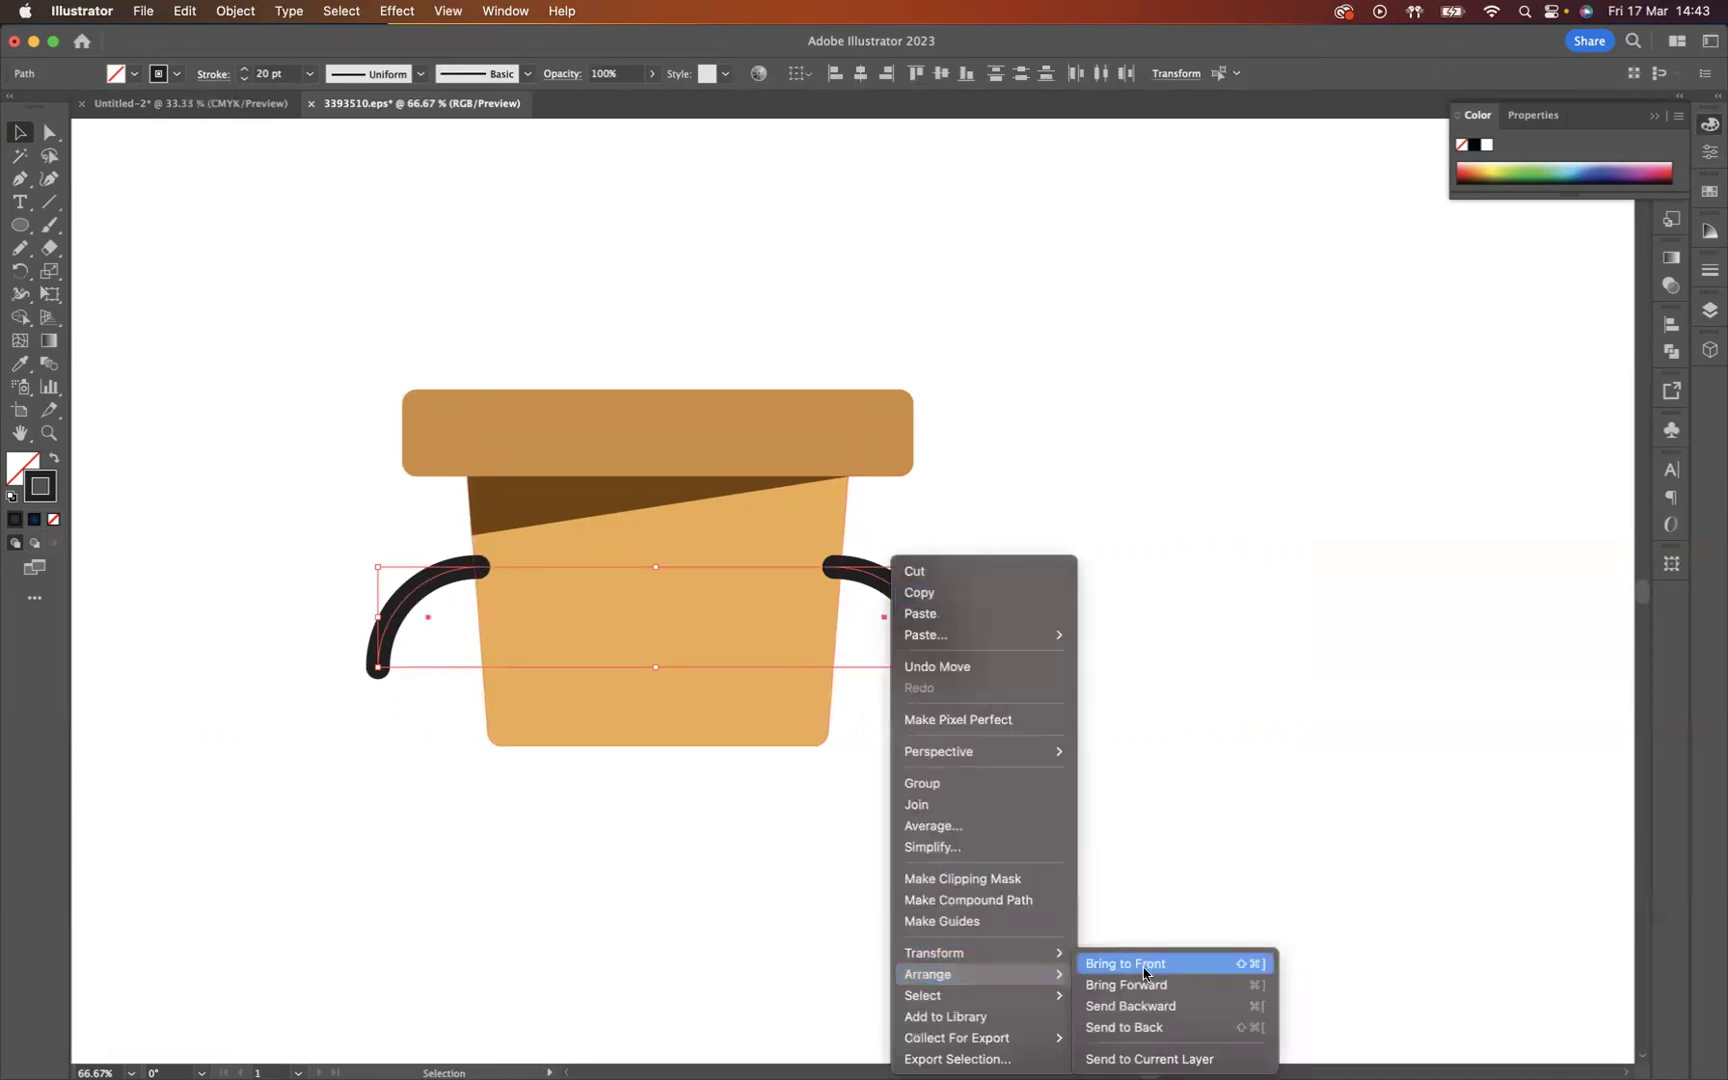
pyautogui.click(1131, 1028)
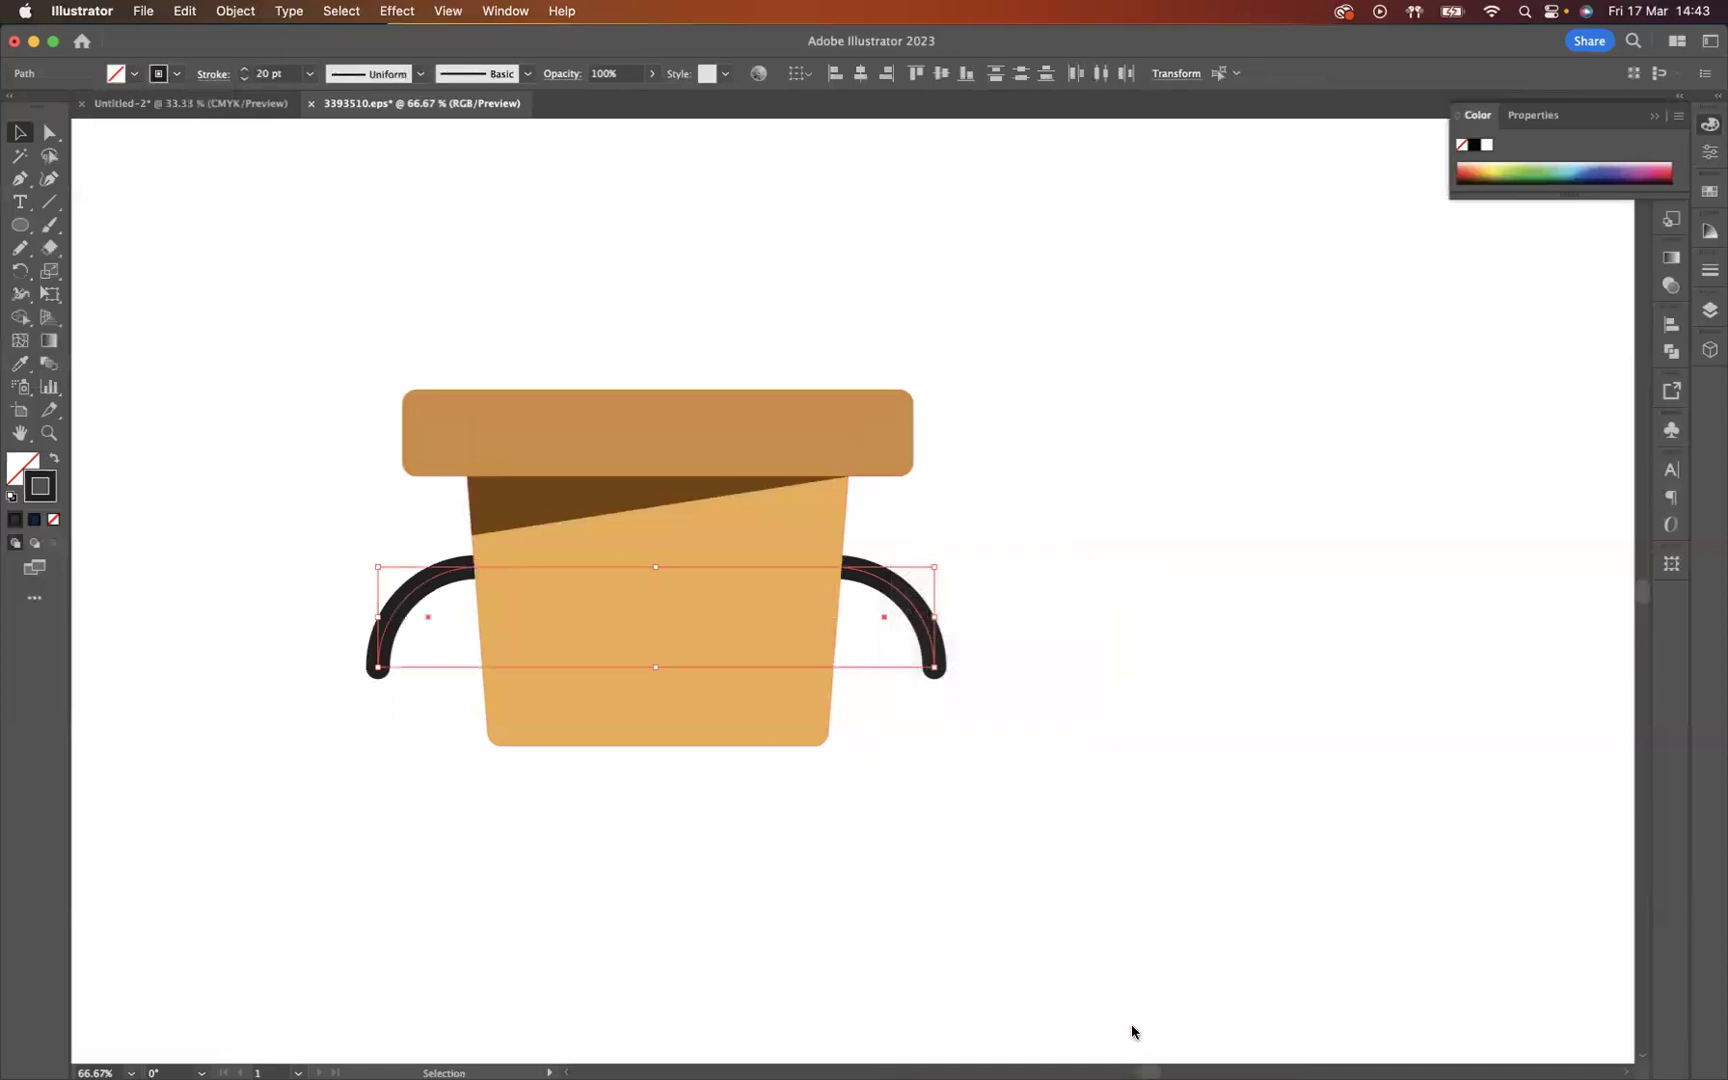
pyautogui.click(1058, 500)
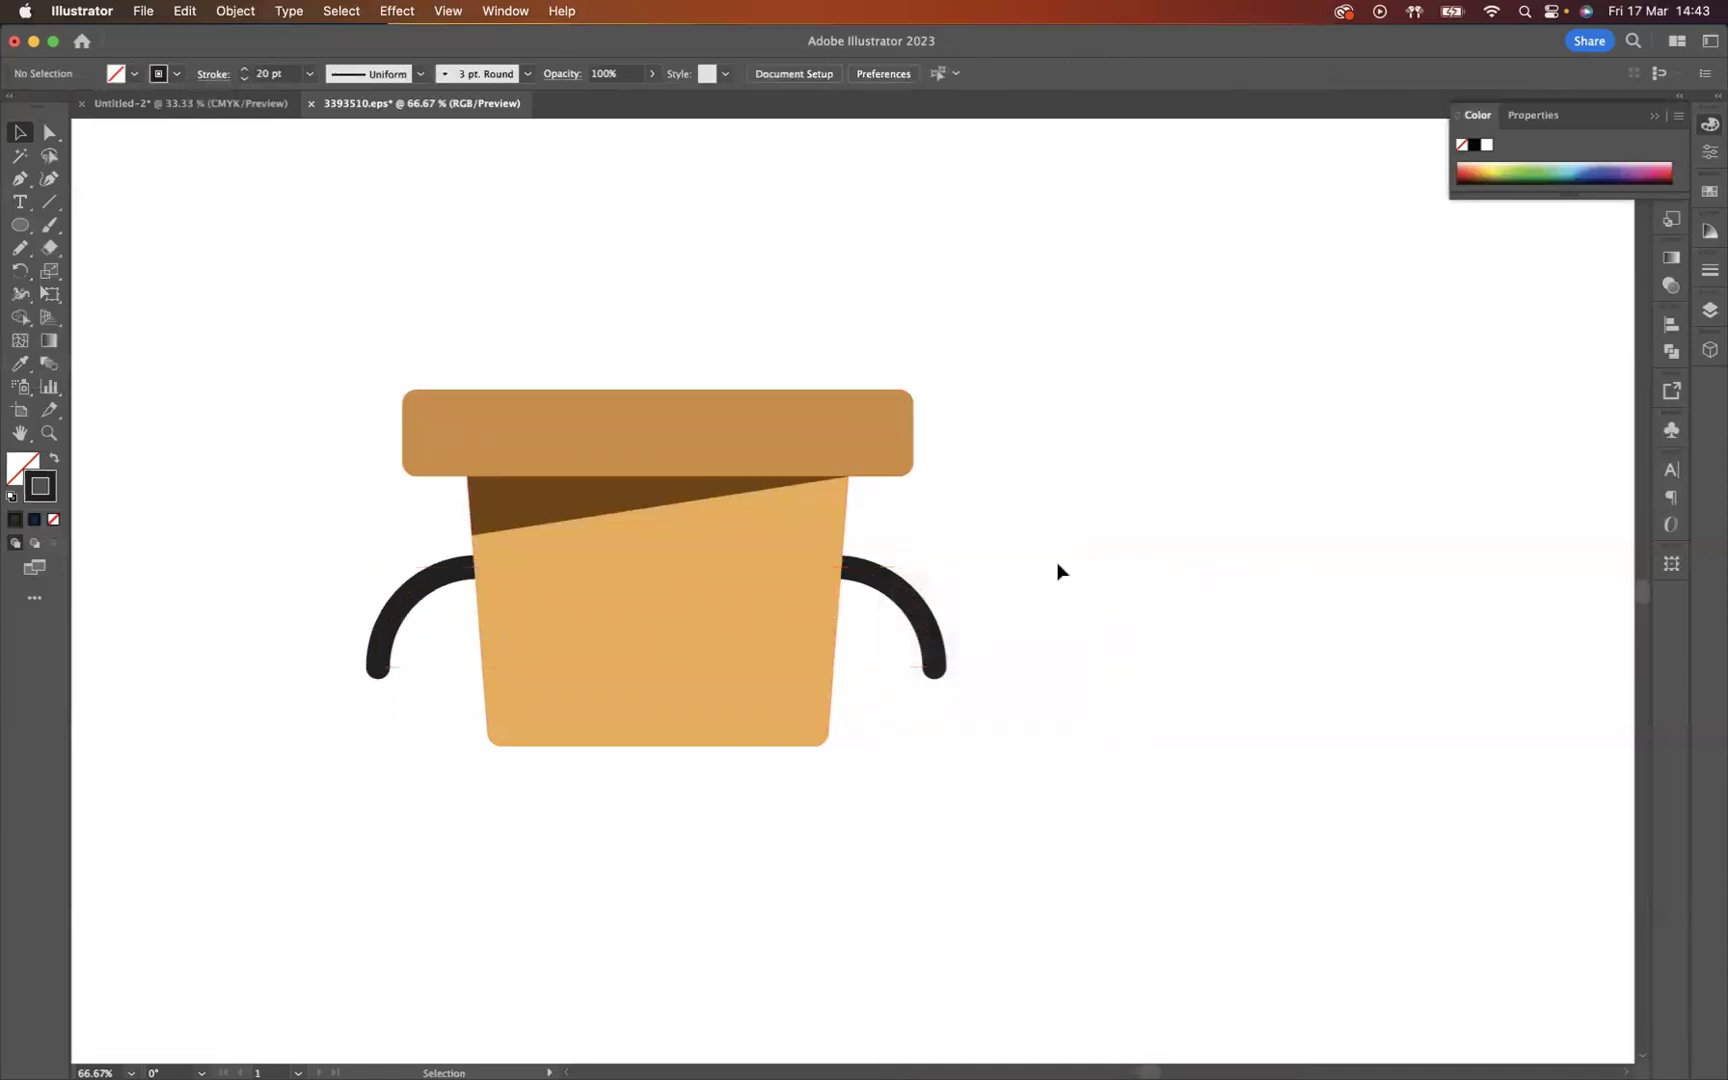
# Step: Nudge the left arm right and the right arm left so both sit against the pot
pyautogui.click(404, 580)
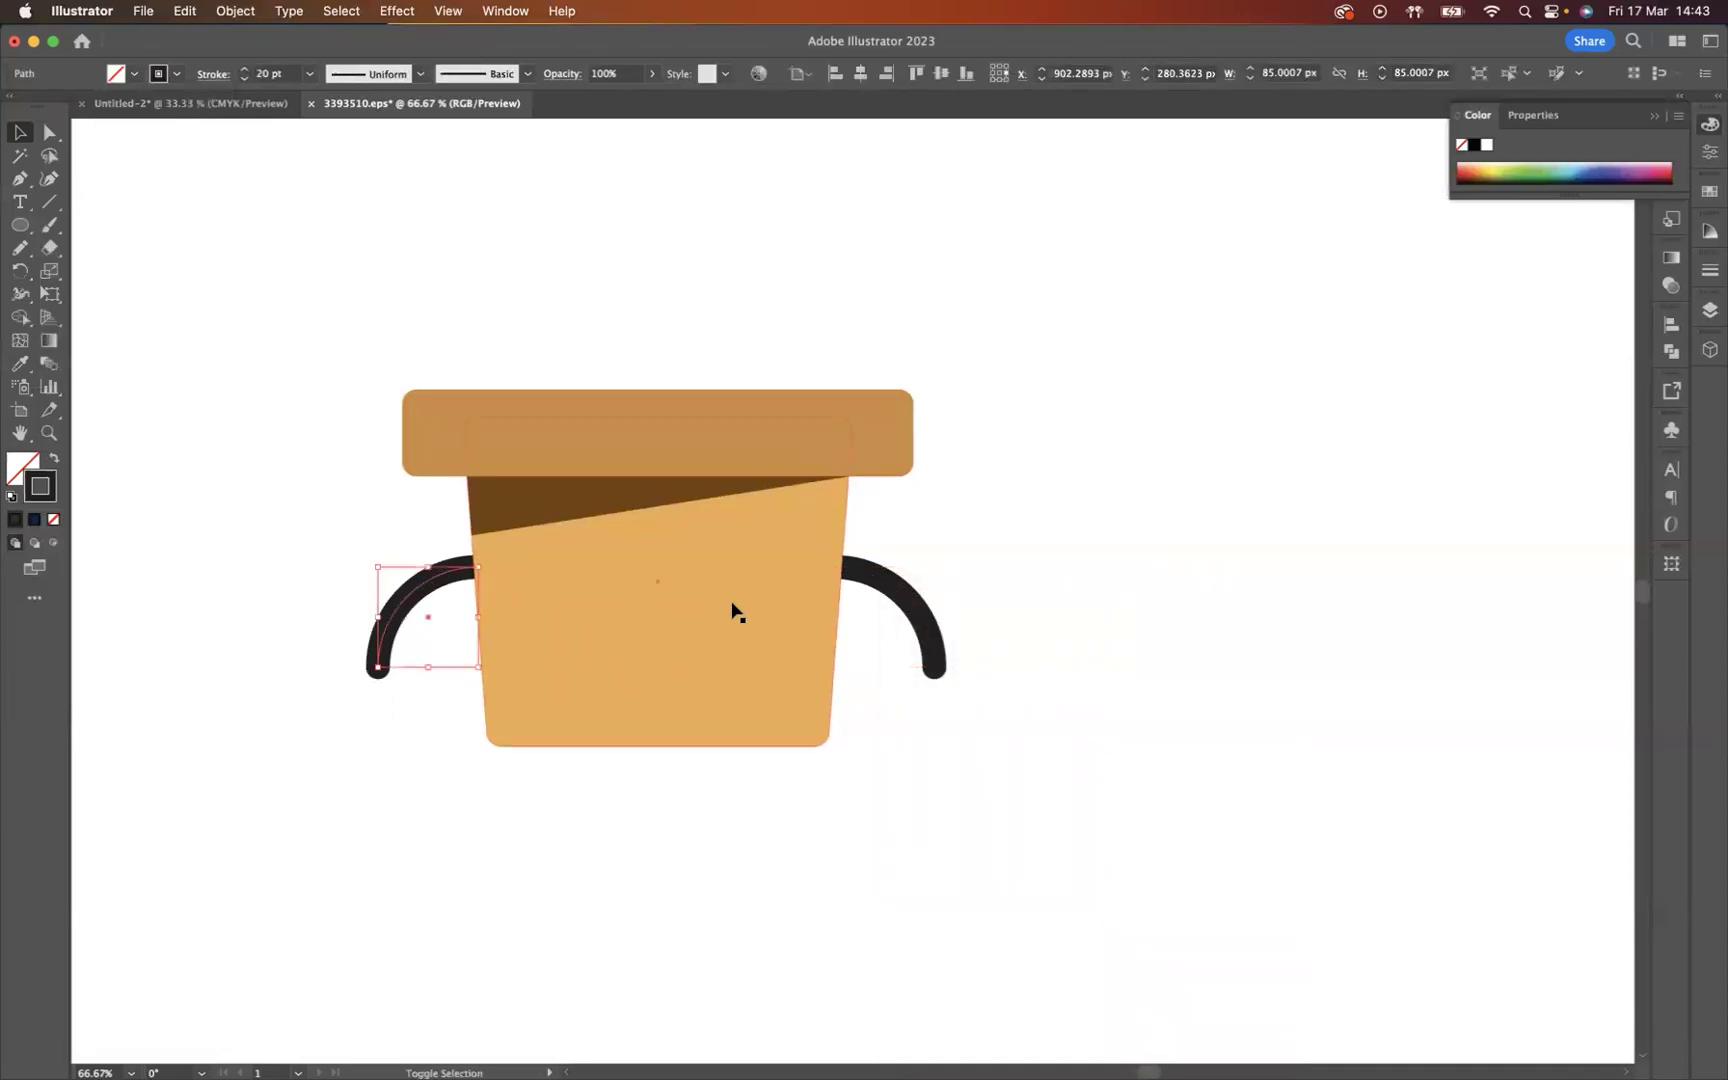
pyautogui.hotkey('shift', 'Right')
pyautogui.click(897, 597)
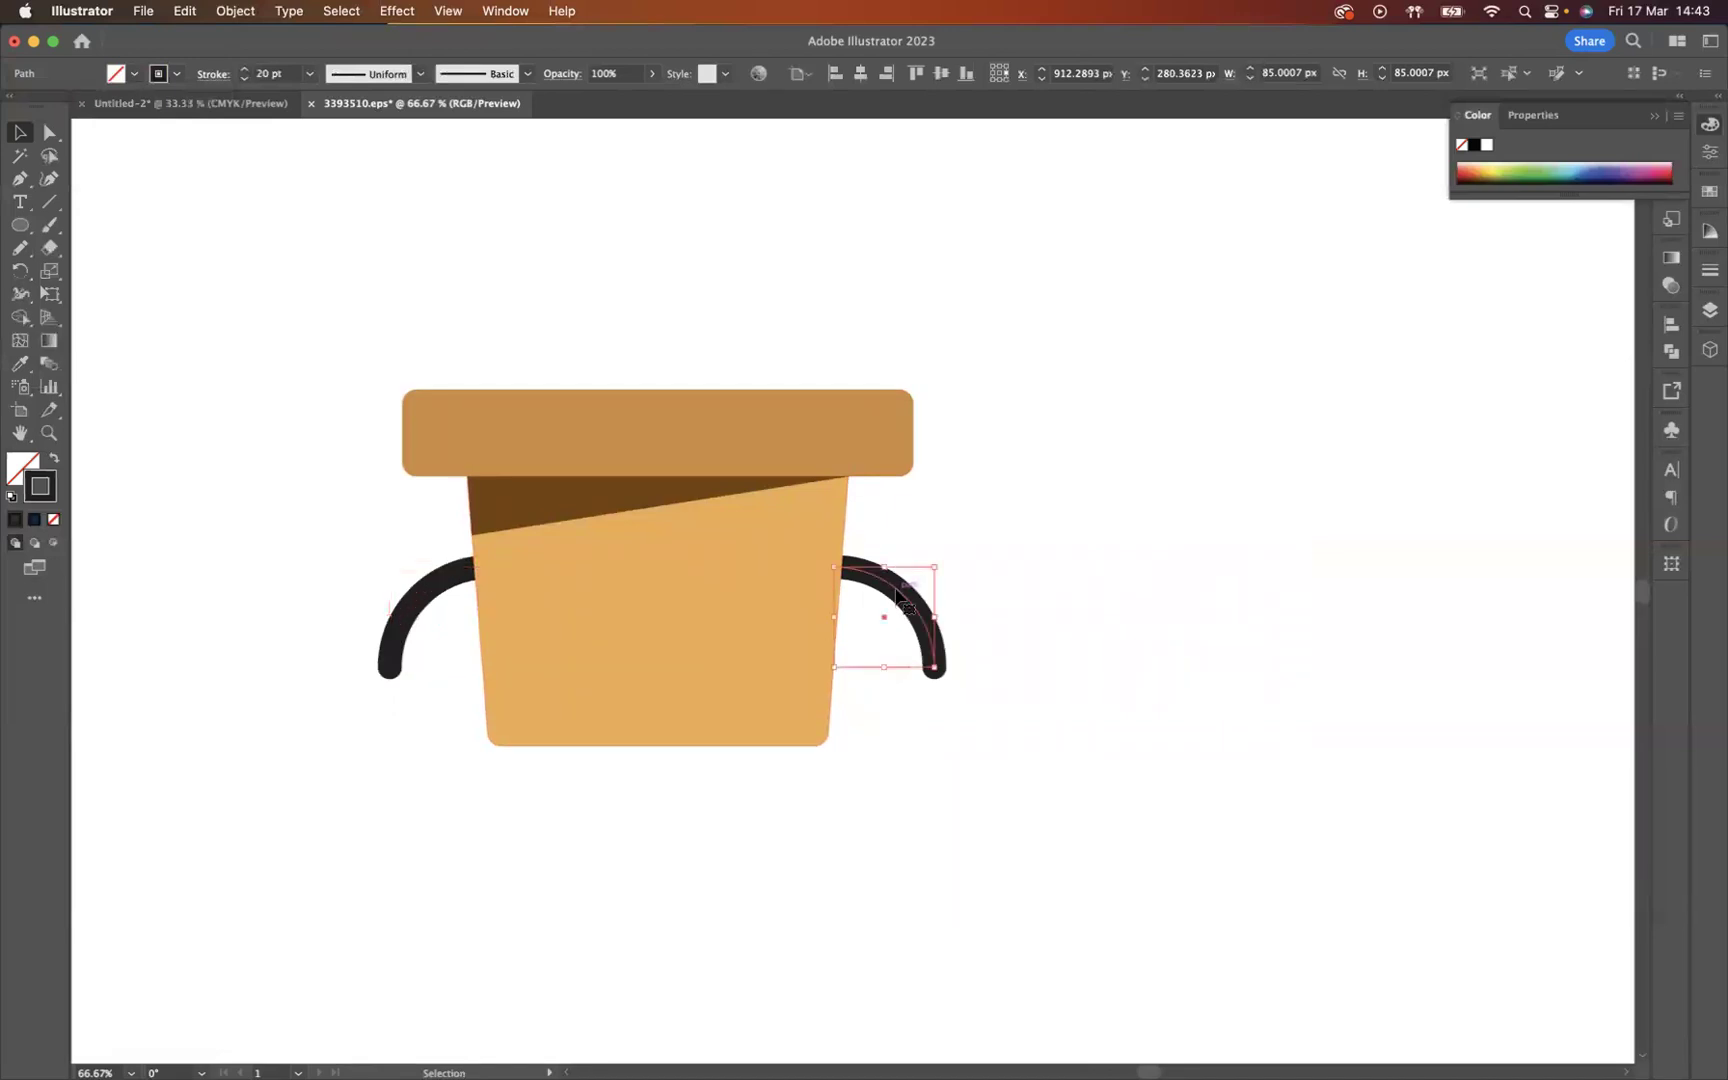
pyautogui.hotkey('shift', 'Left')
pyautogui.click(1048, 543)
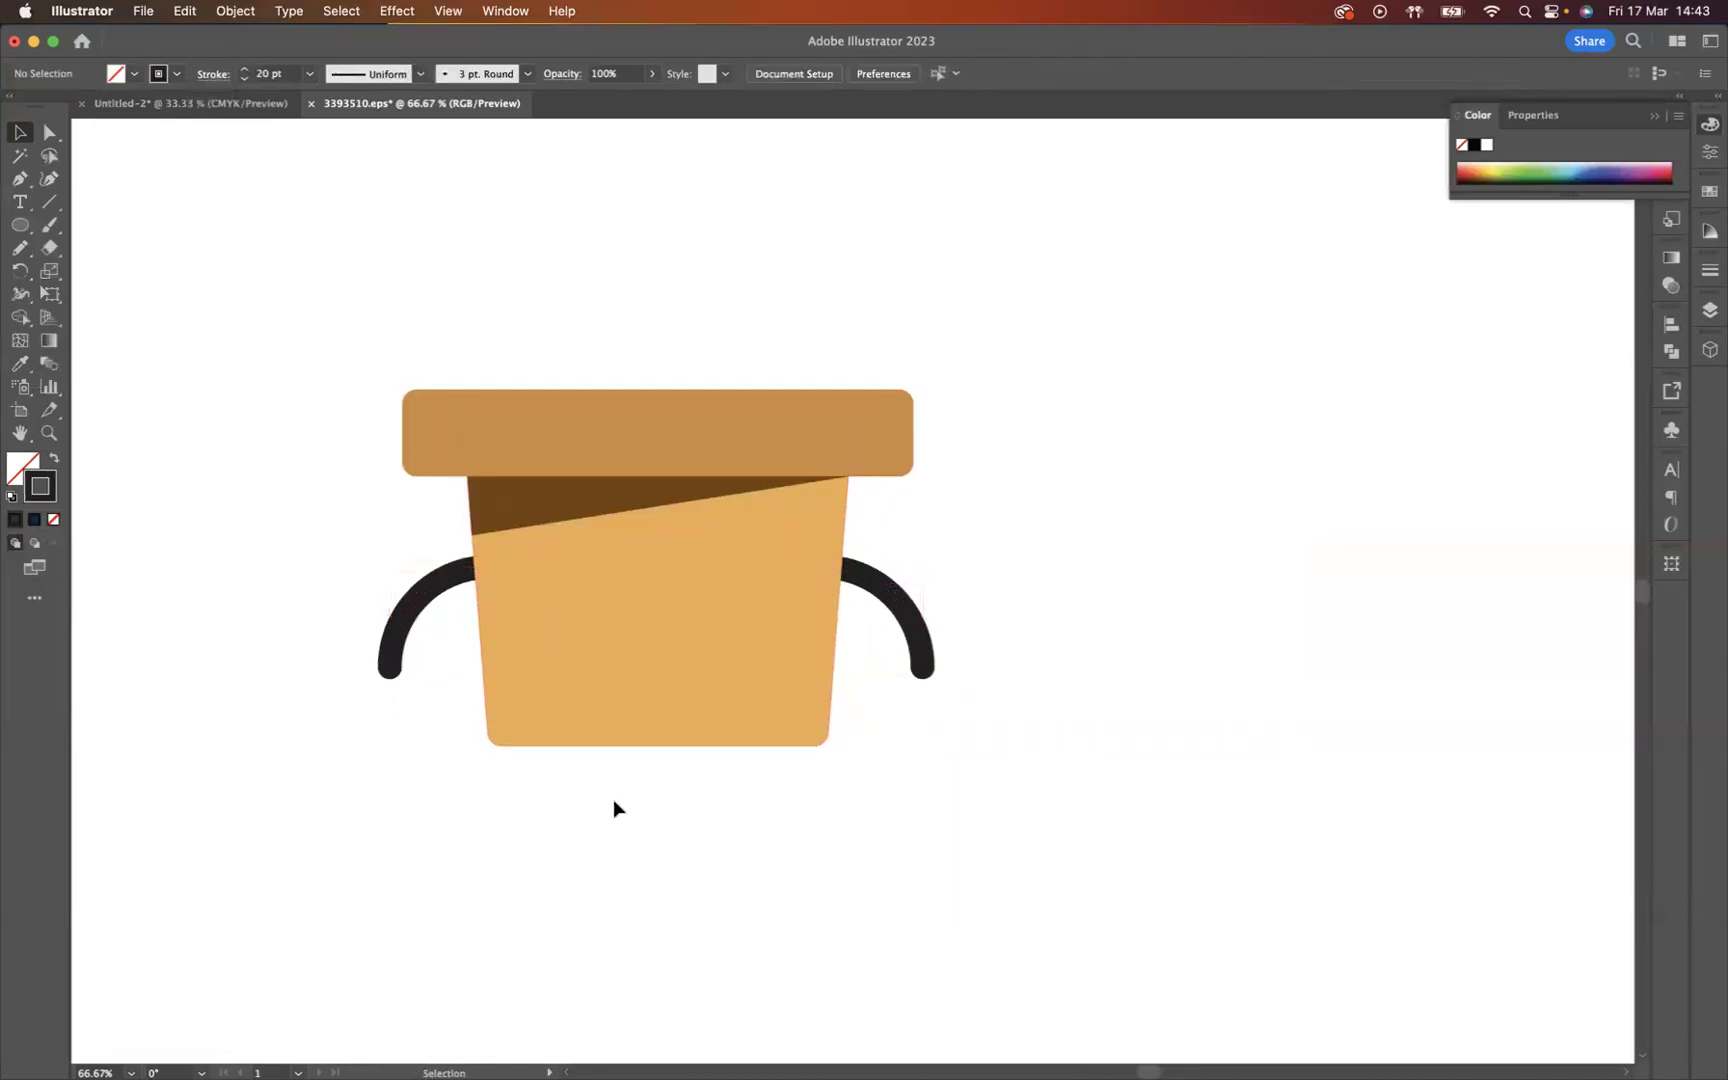
pyautogui.press('space')
pyautogui.moveTo(617, 810); pyautogui.dragTo(1052, 797)
# Step: Drag the left and right arms slightly upward to match the reference pose
pyautogui.moveTo(888, 592); pyautogui.dragTo(909, 574)
pyautogui.moveTo(1369, 597); pyautogui.dragTo(1358, 648)
pyautogui.click(1512, 690)
pyautogui.click(578, 640)
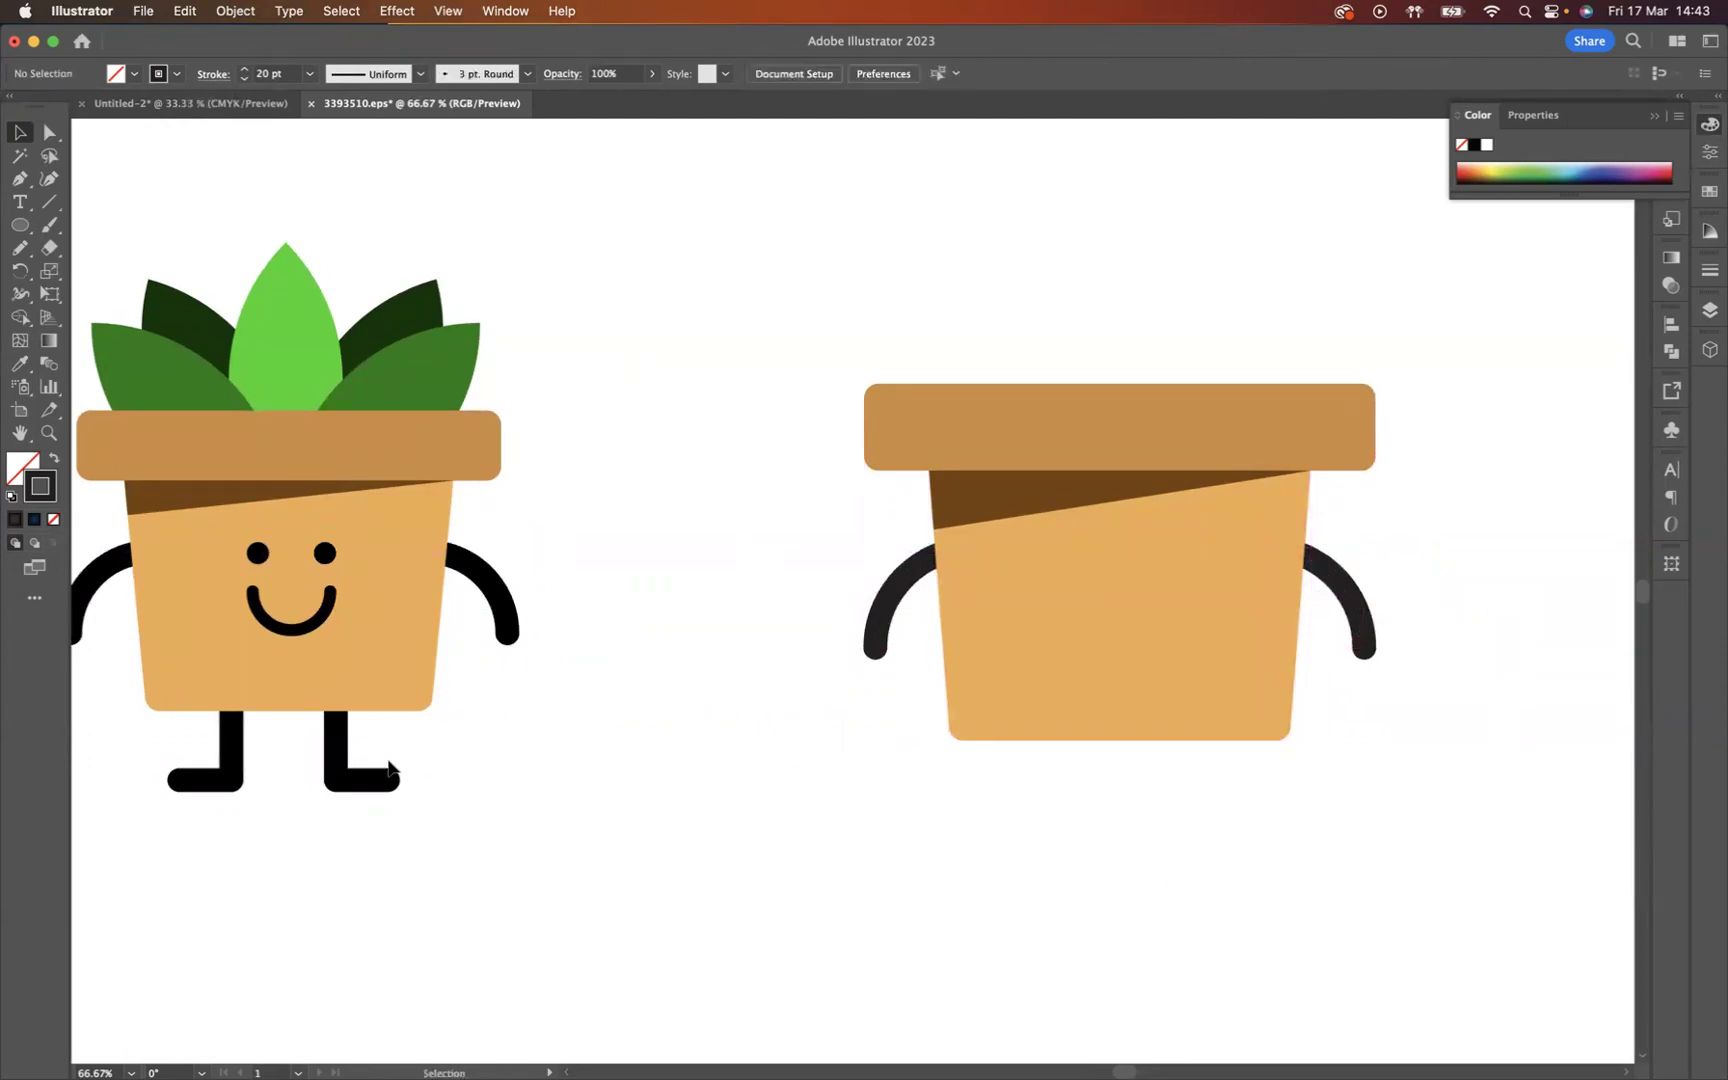
pyautogui.moveTo(1130, 864); pyautogui.dragTo(930, 875)
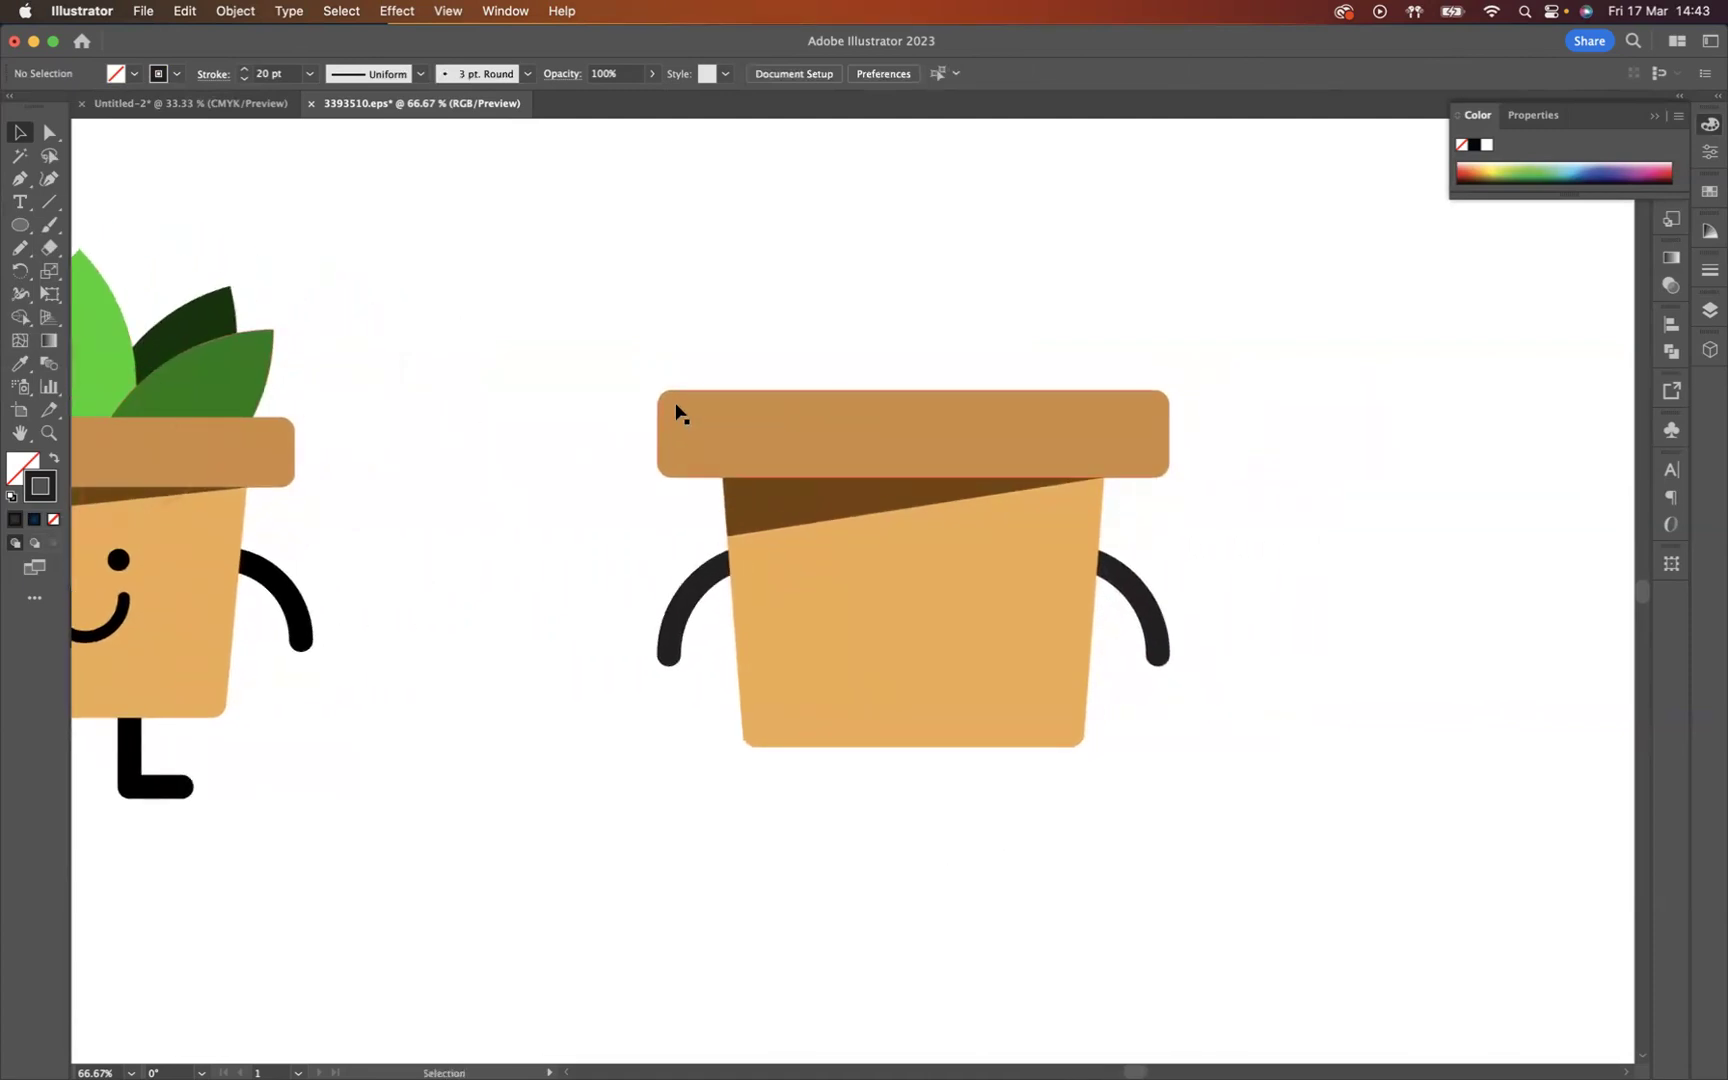
# Step: Draw an L-shaped leg path below the pot with the Pen tool
pyautogui.click(19, 178)
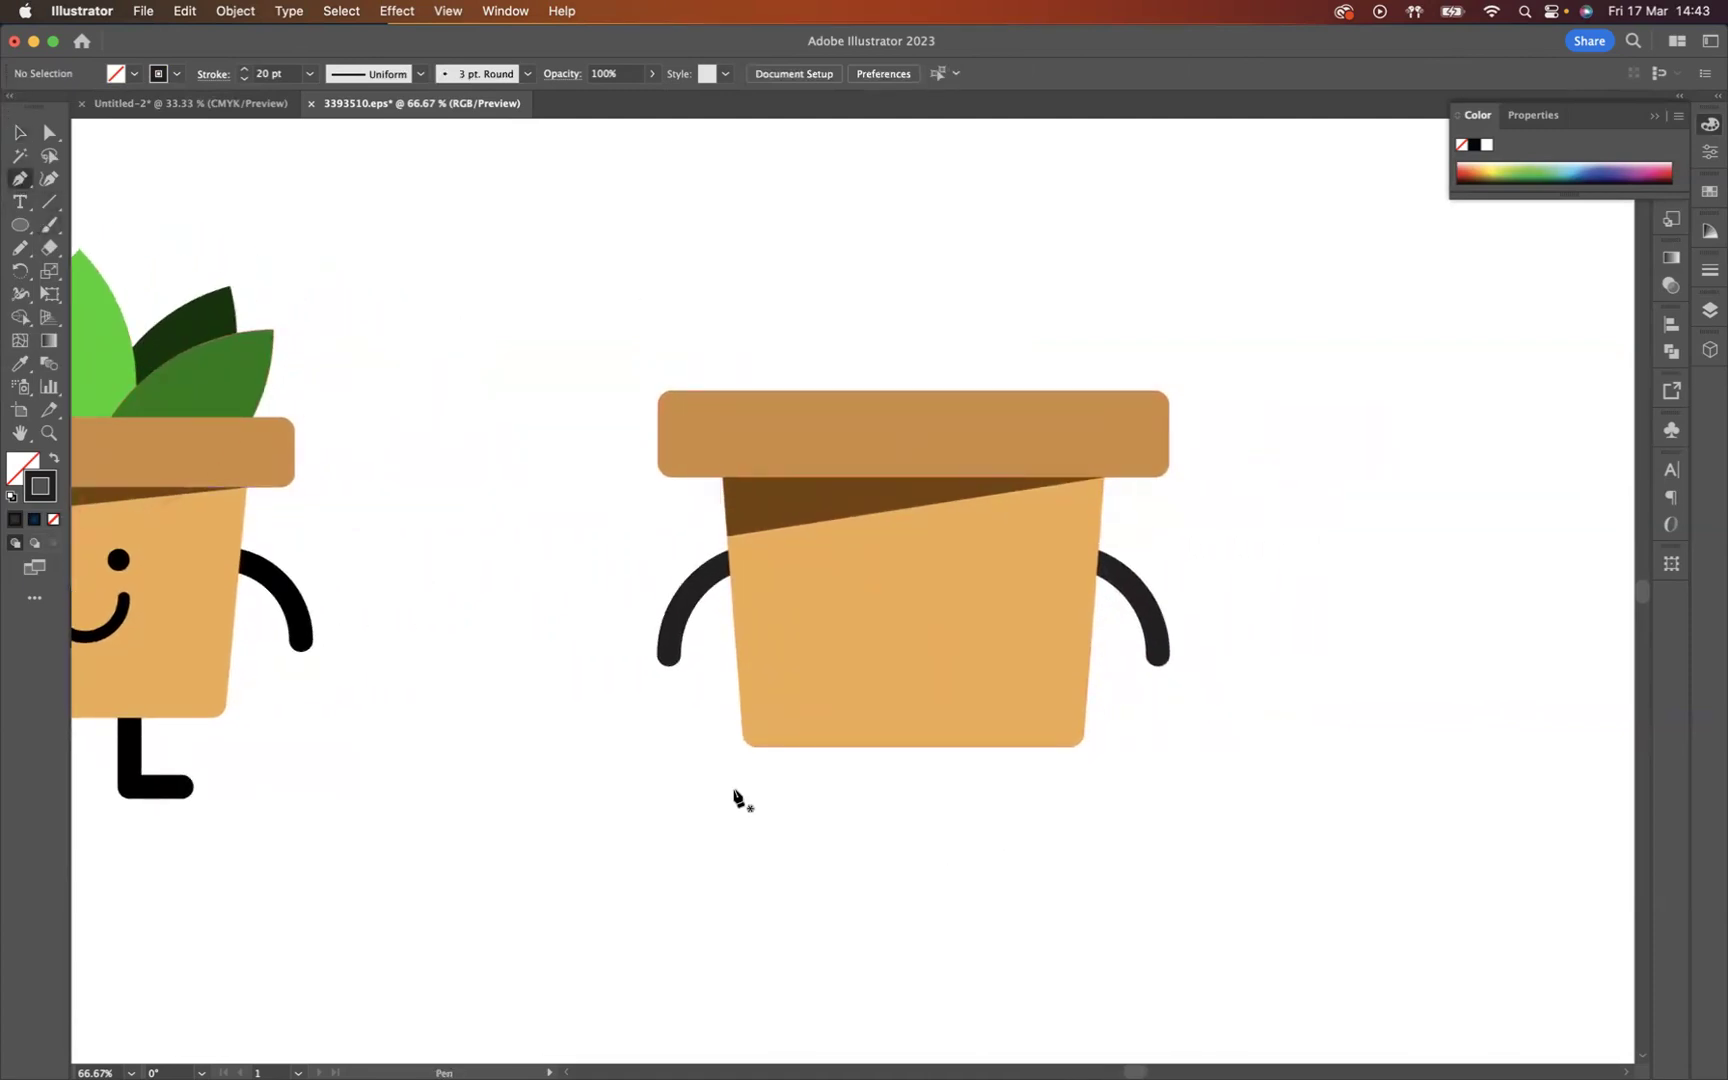
pyautogui.click(785, 838)
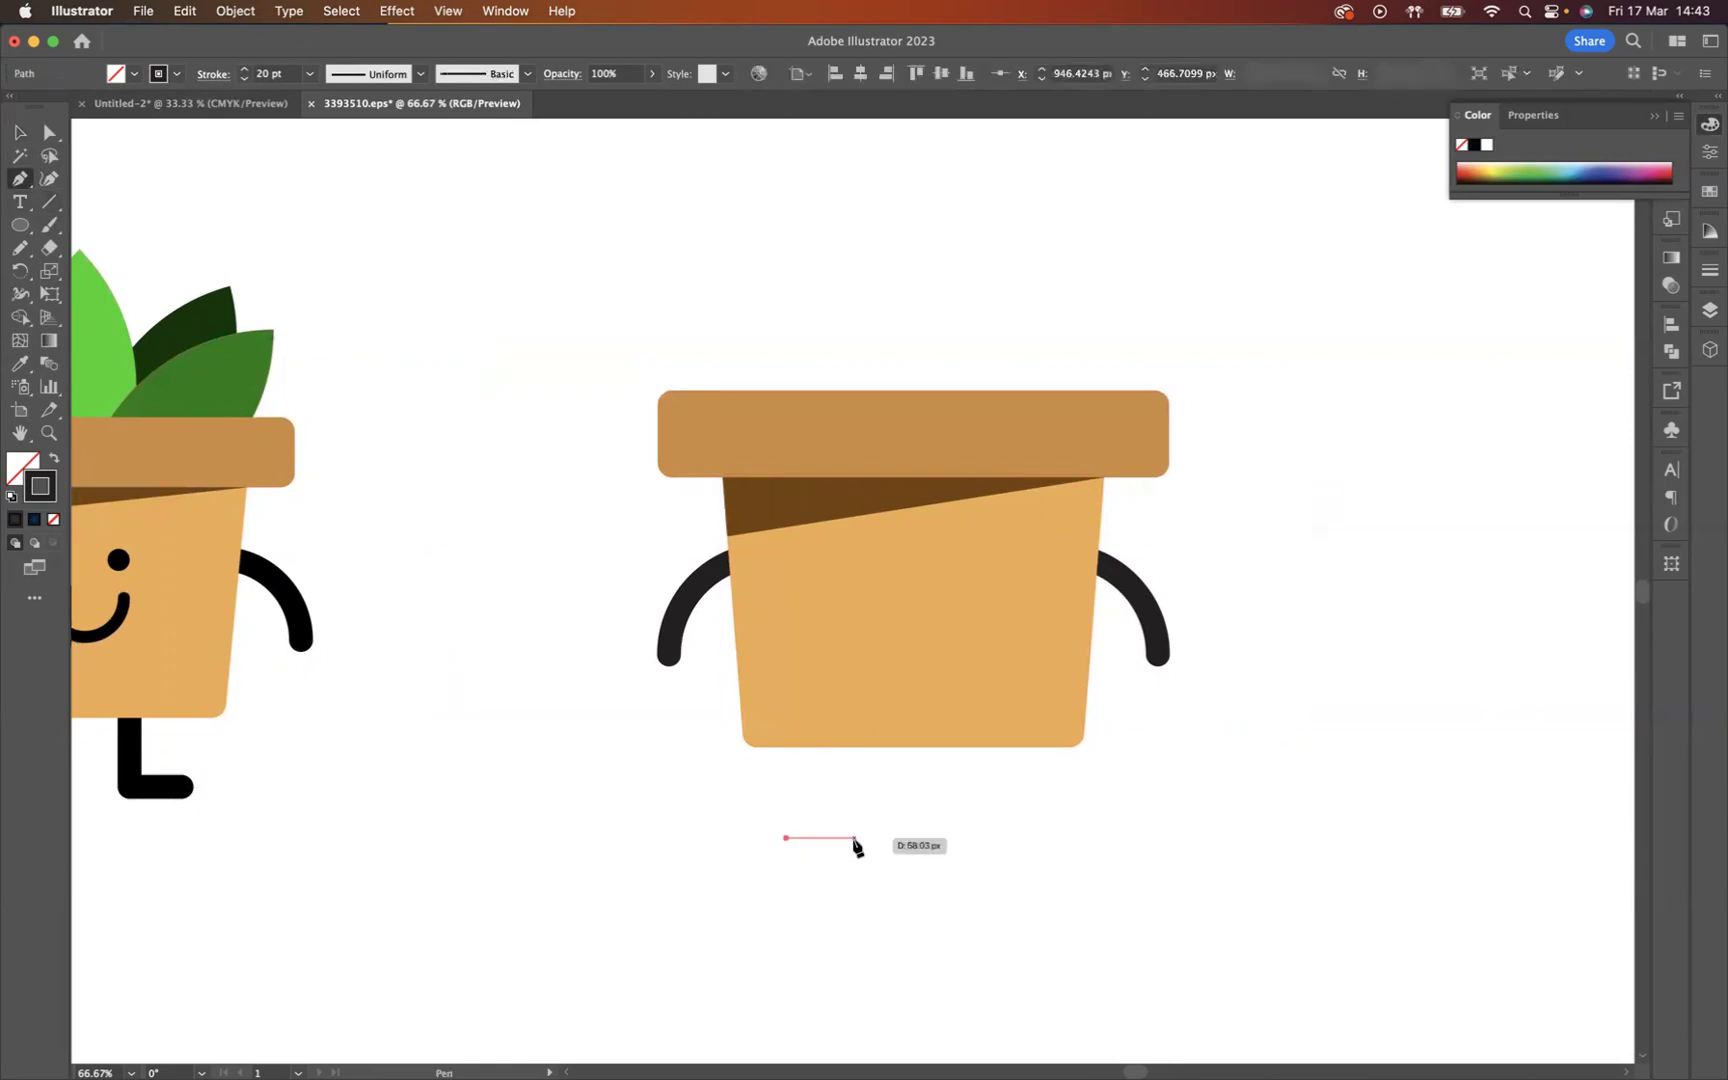
pyautogui.keyDown('shift'); pyautogui.click(857, 838); pyautogui.keyUp('shift')
pyautogui.keyDown('shift'); pyautogui.click(854, 722); pyautogui.keyUp('shift')
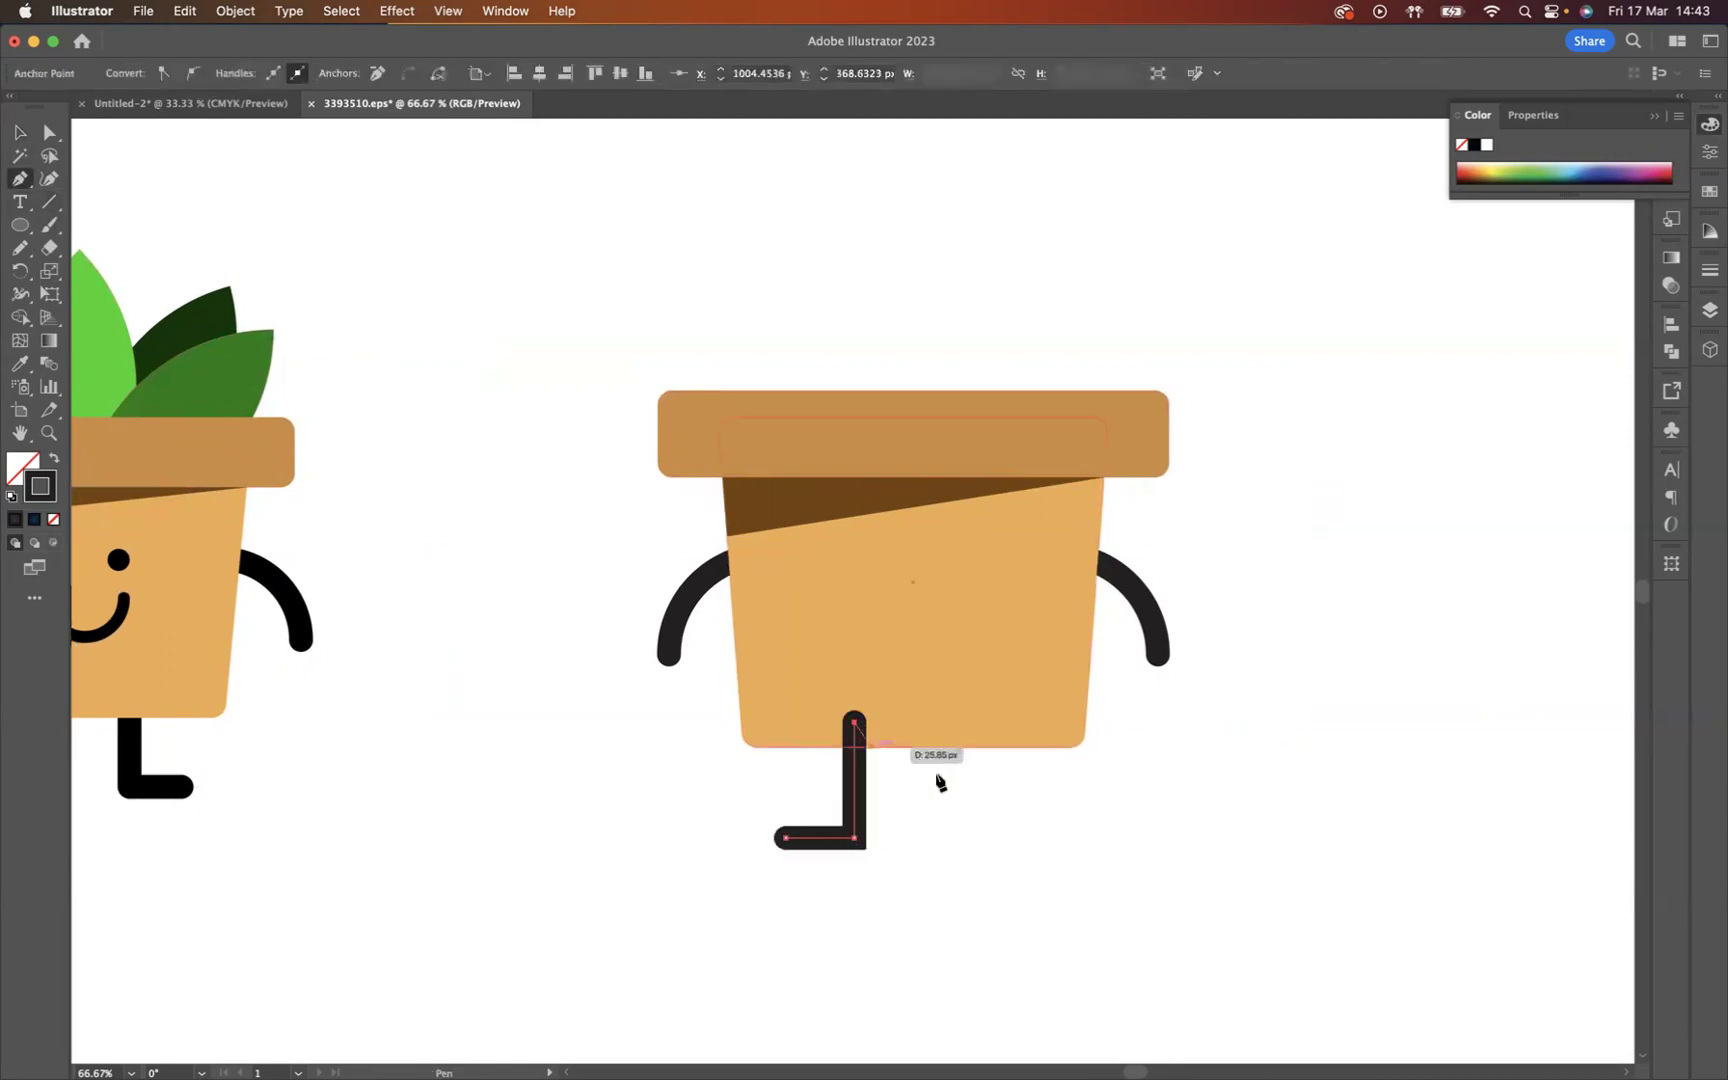
# Step: Set the leg's stroke corner to Round Join
pyautogui.click(19, 132)
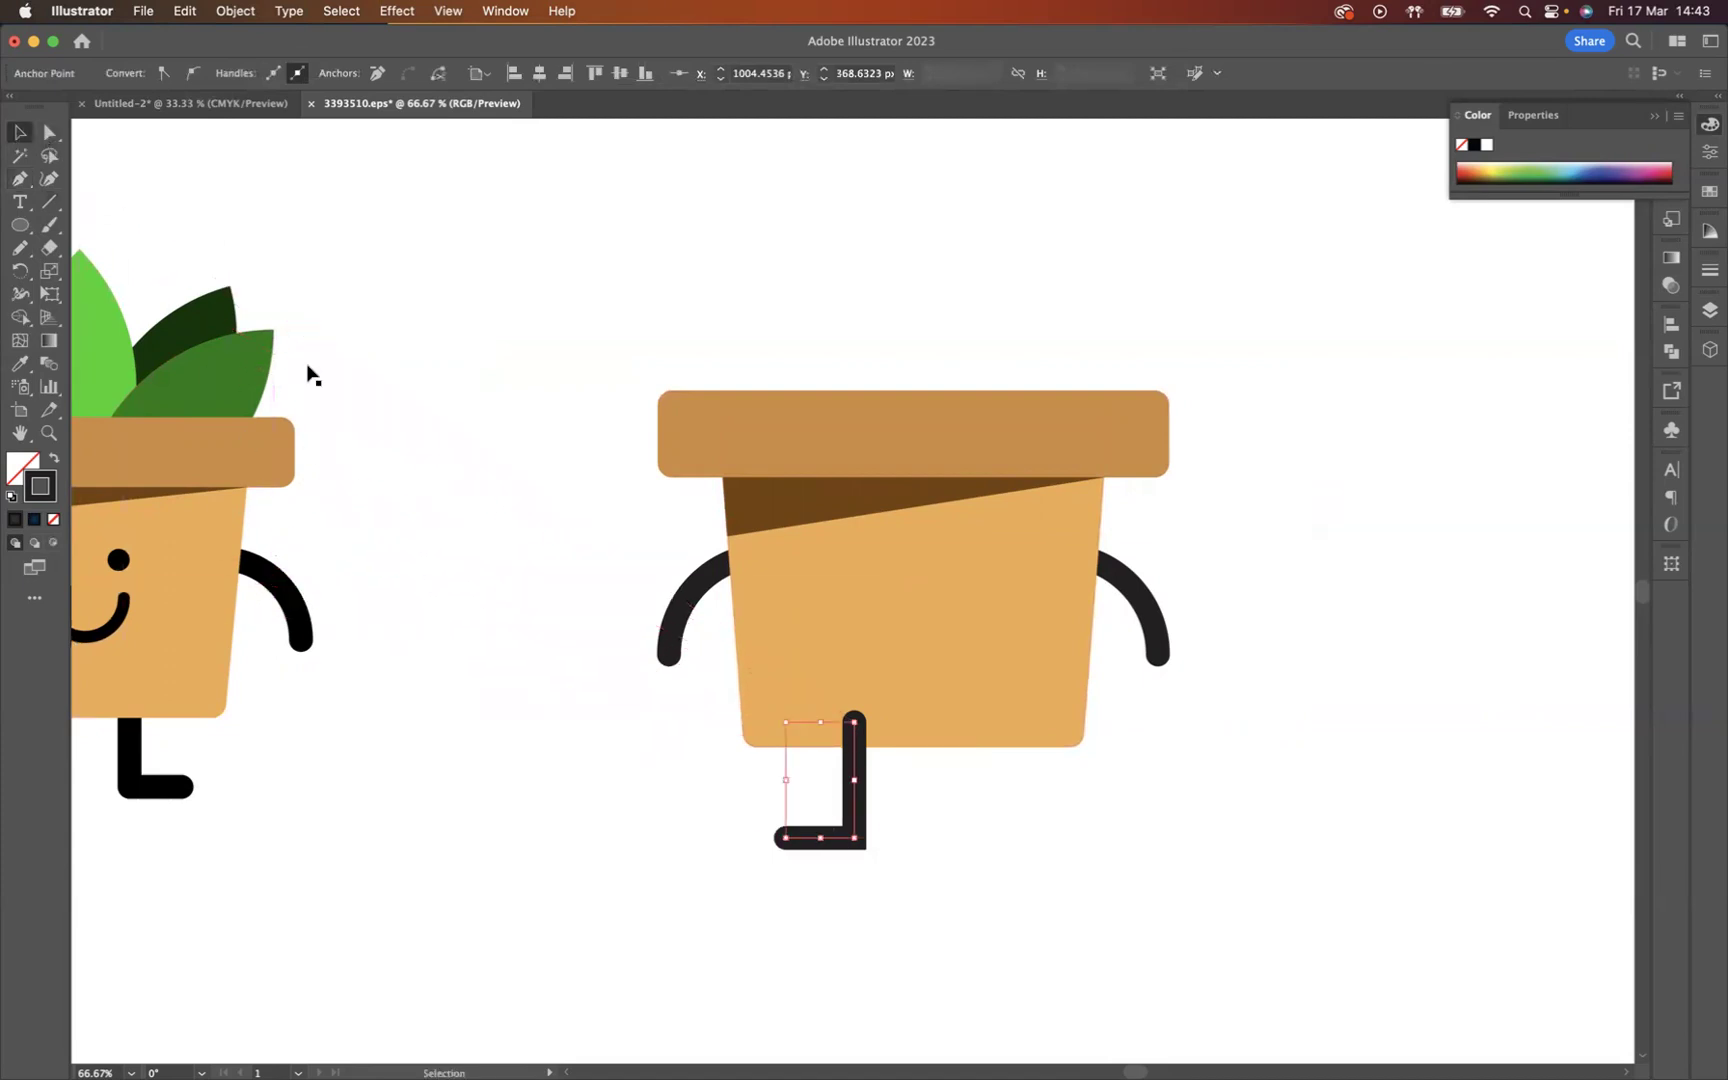
pyautogui.click(829, 896)
pyautogui.click(854, 828)
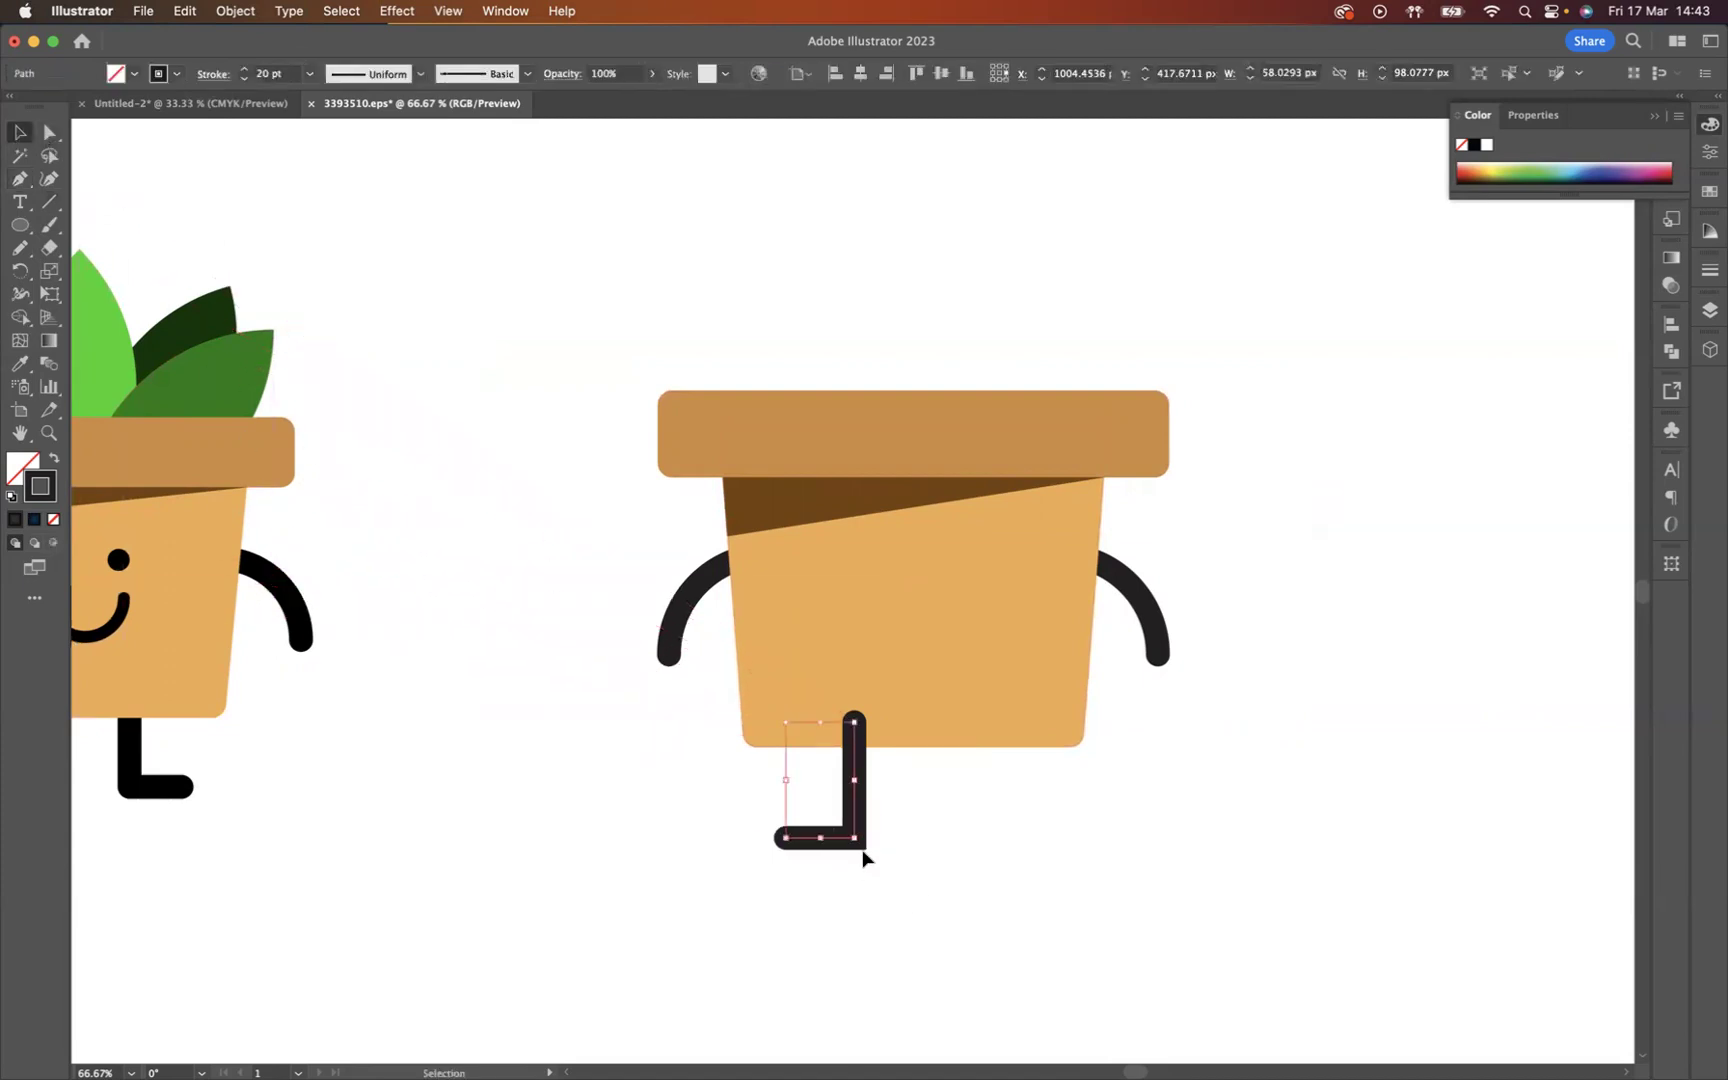
pyautogui.click(209, 79)
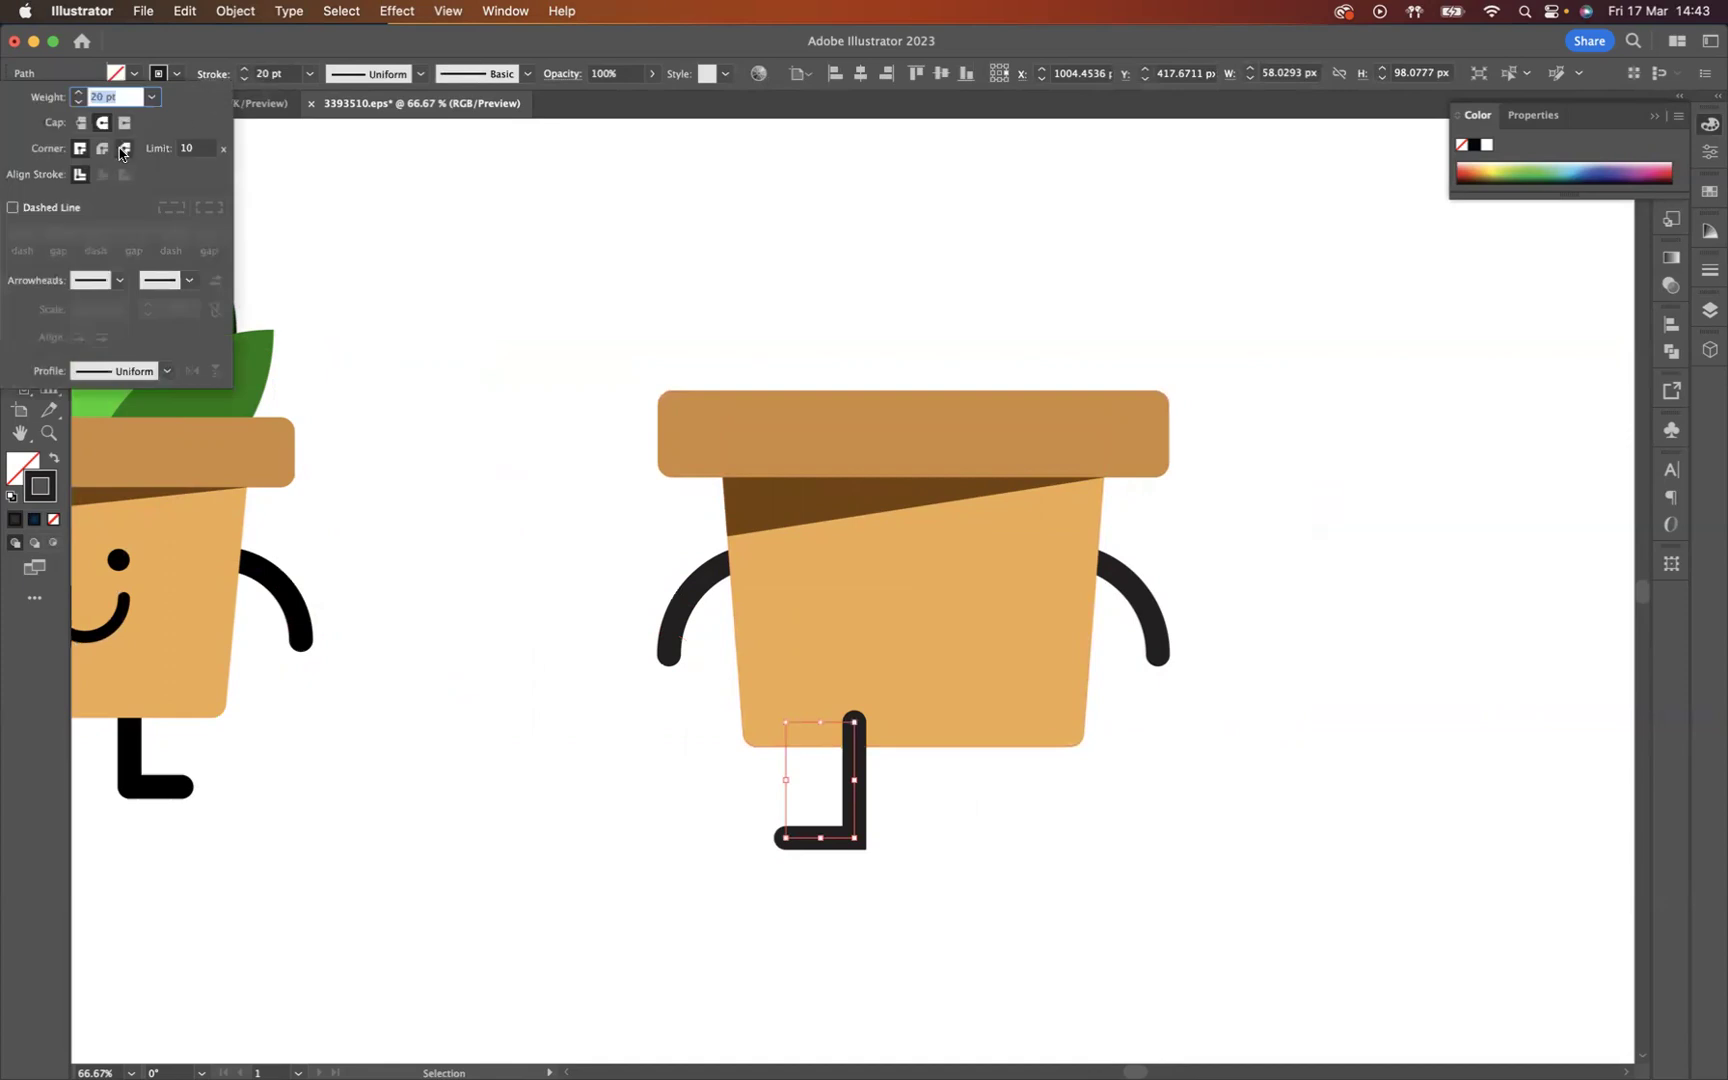
pyautogui.click(104, 150)
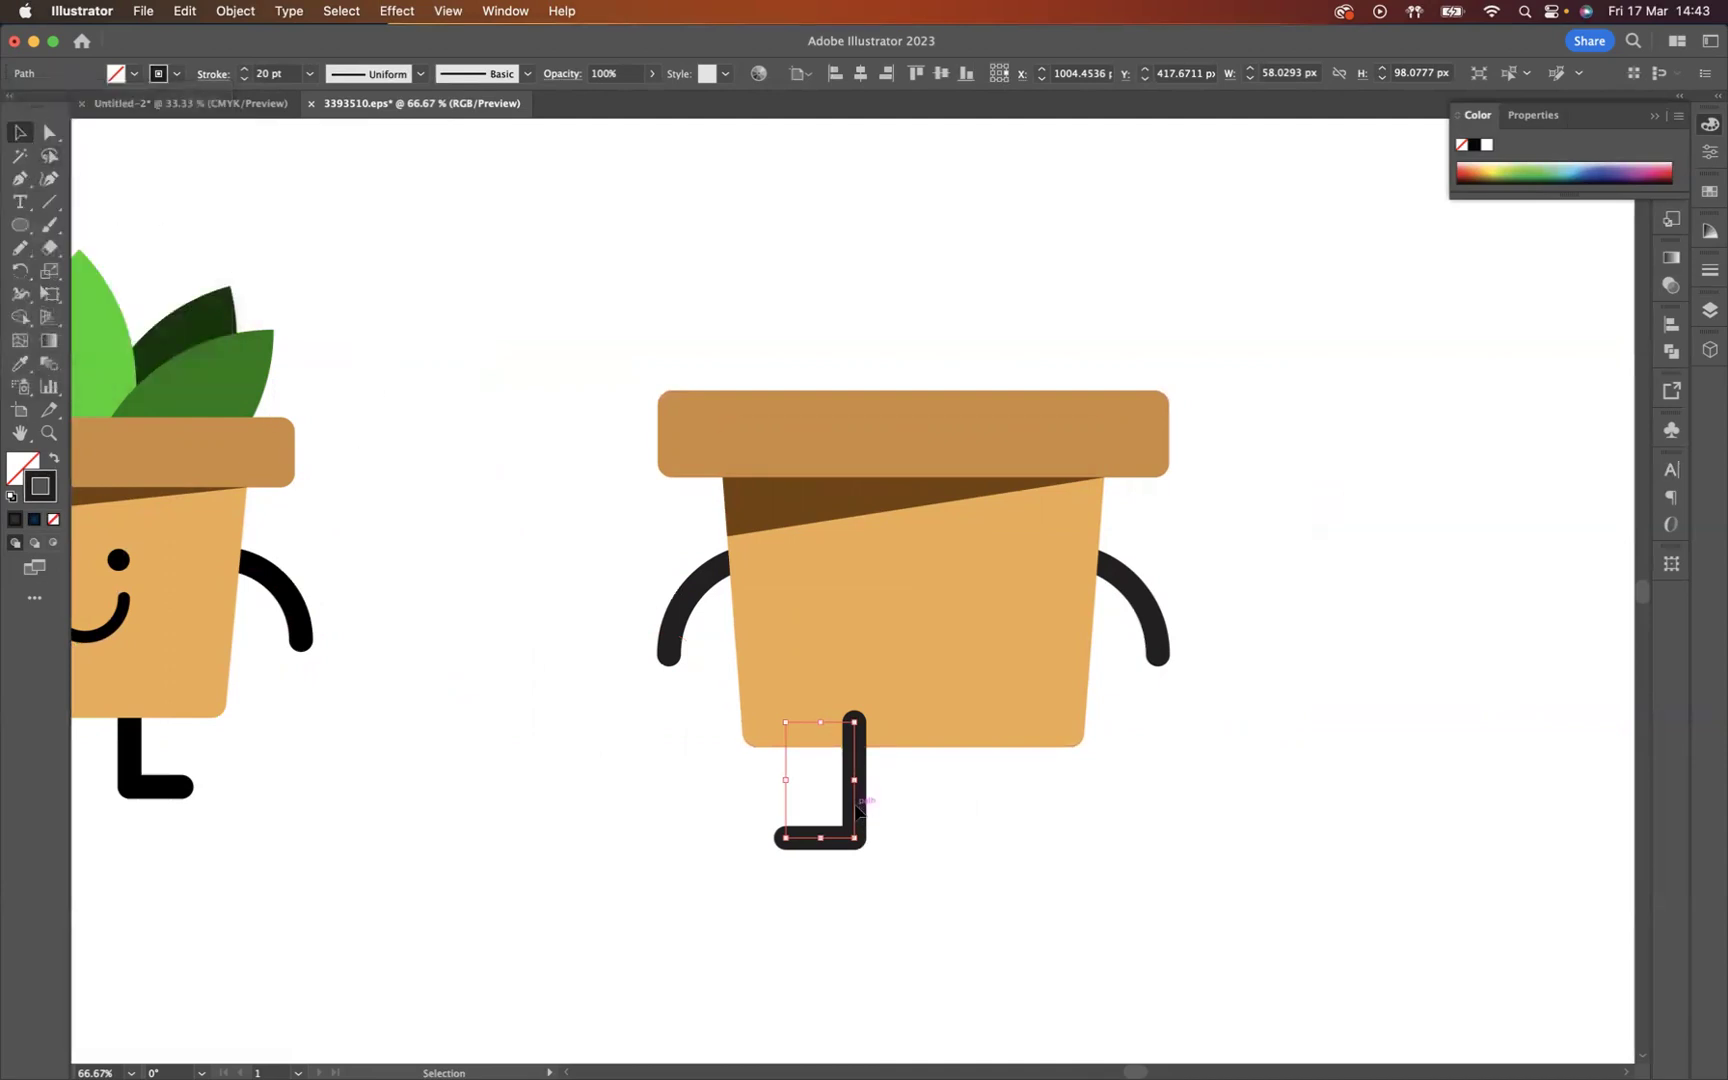
# Step: Duplicate the leg to the right, undo the copy, and reselect the original leg
pyautogui.moveTo(858, 808); pyautogui.dragTo(976, 810)
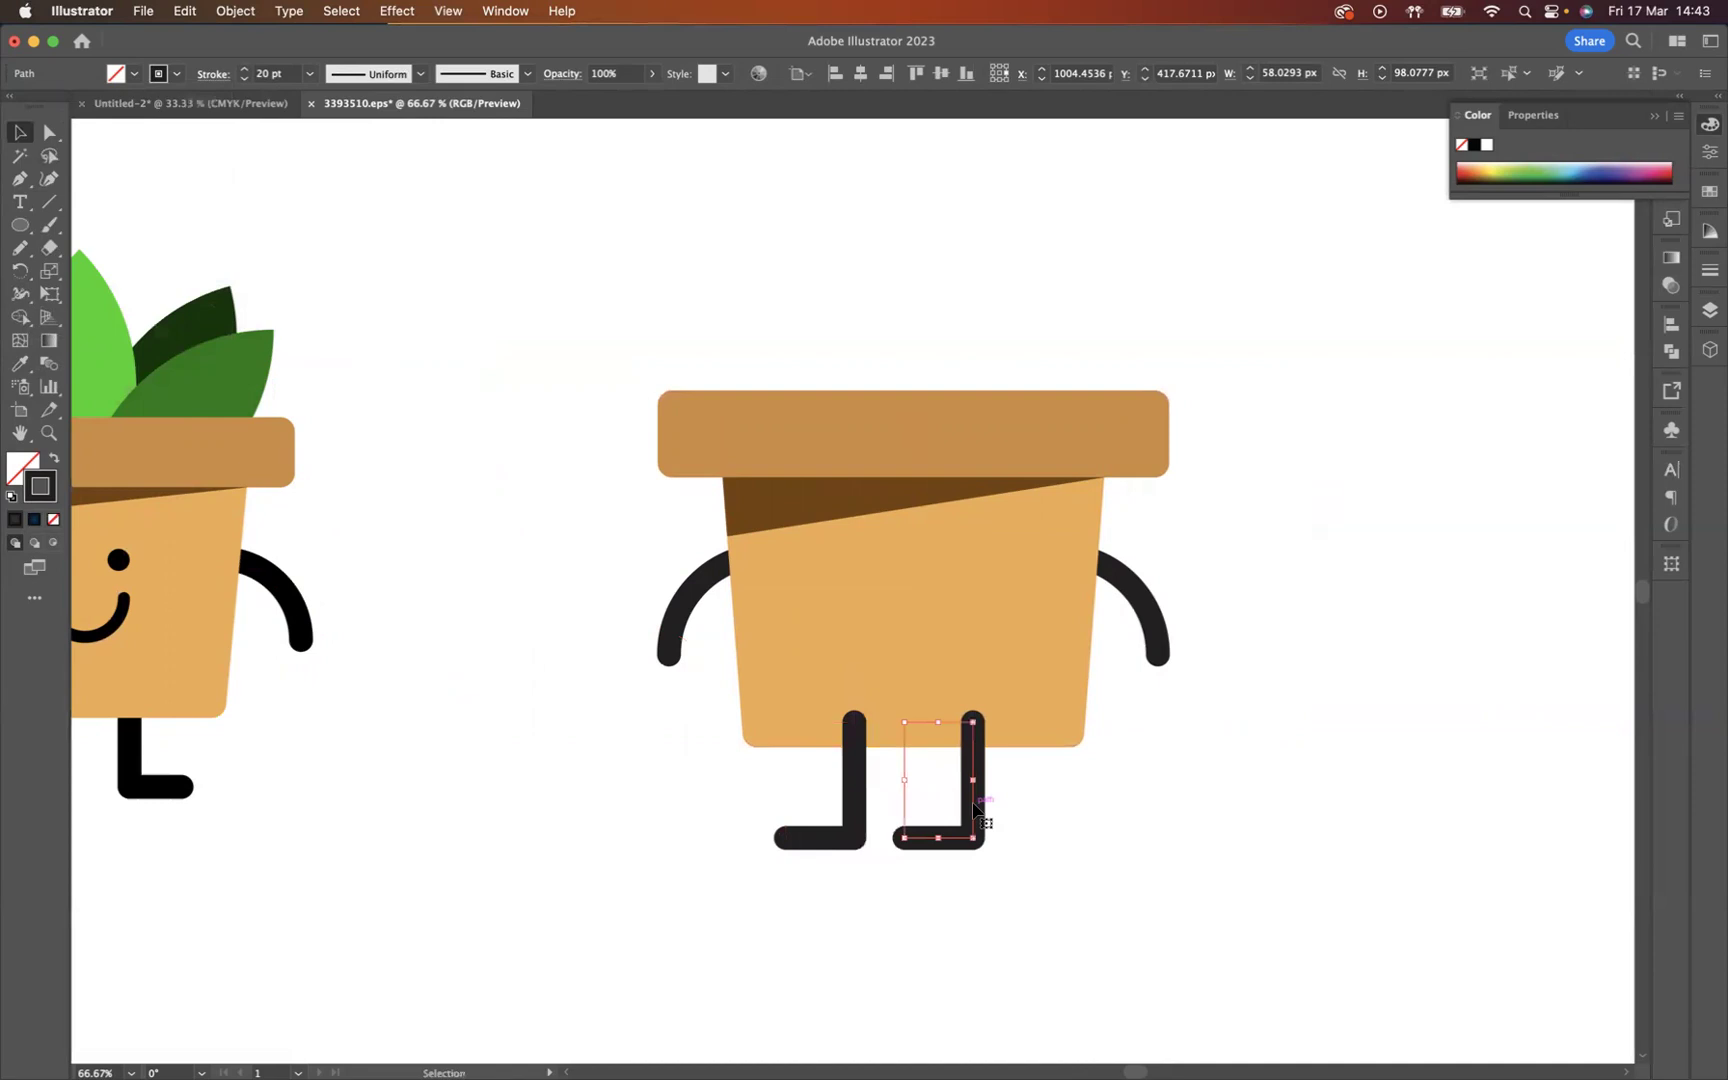
pyautogui.press('BackSpace')
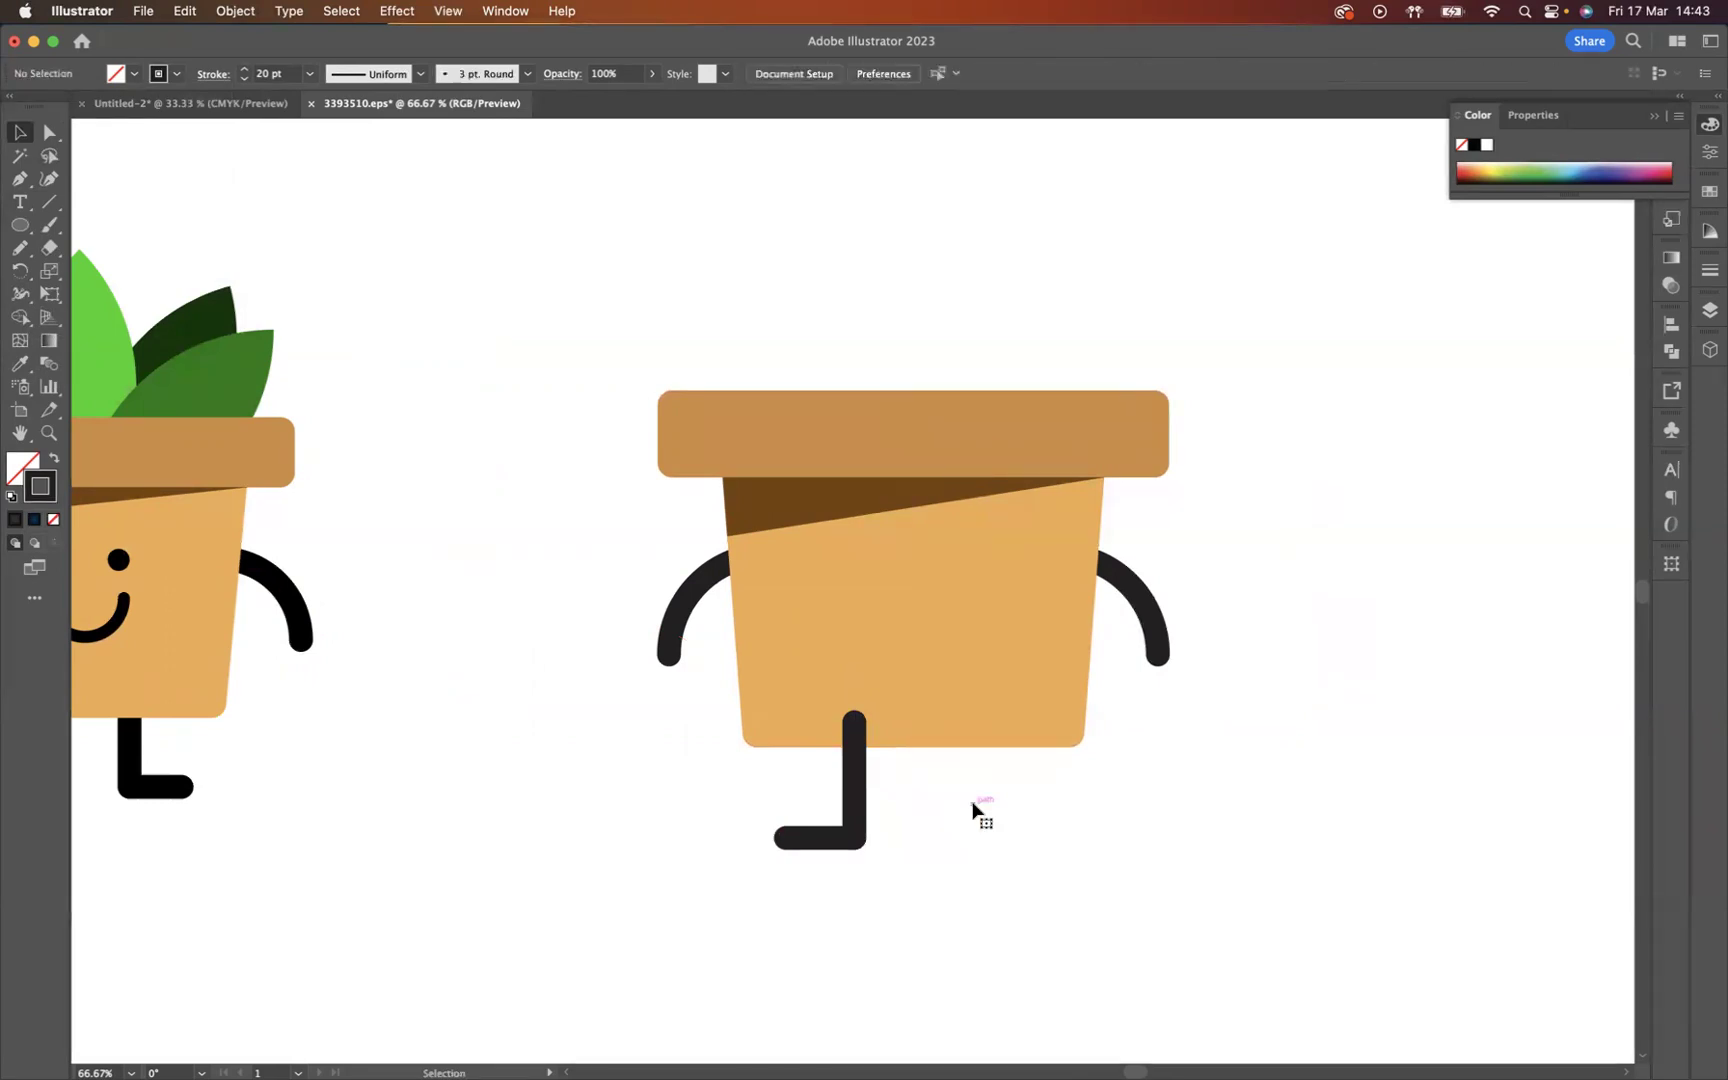
pyautogui.click(859, 809)
# Step: Make a vertically reflected copy of the leg and move it to the right
pyautogui.rightClick(859, 806)
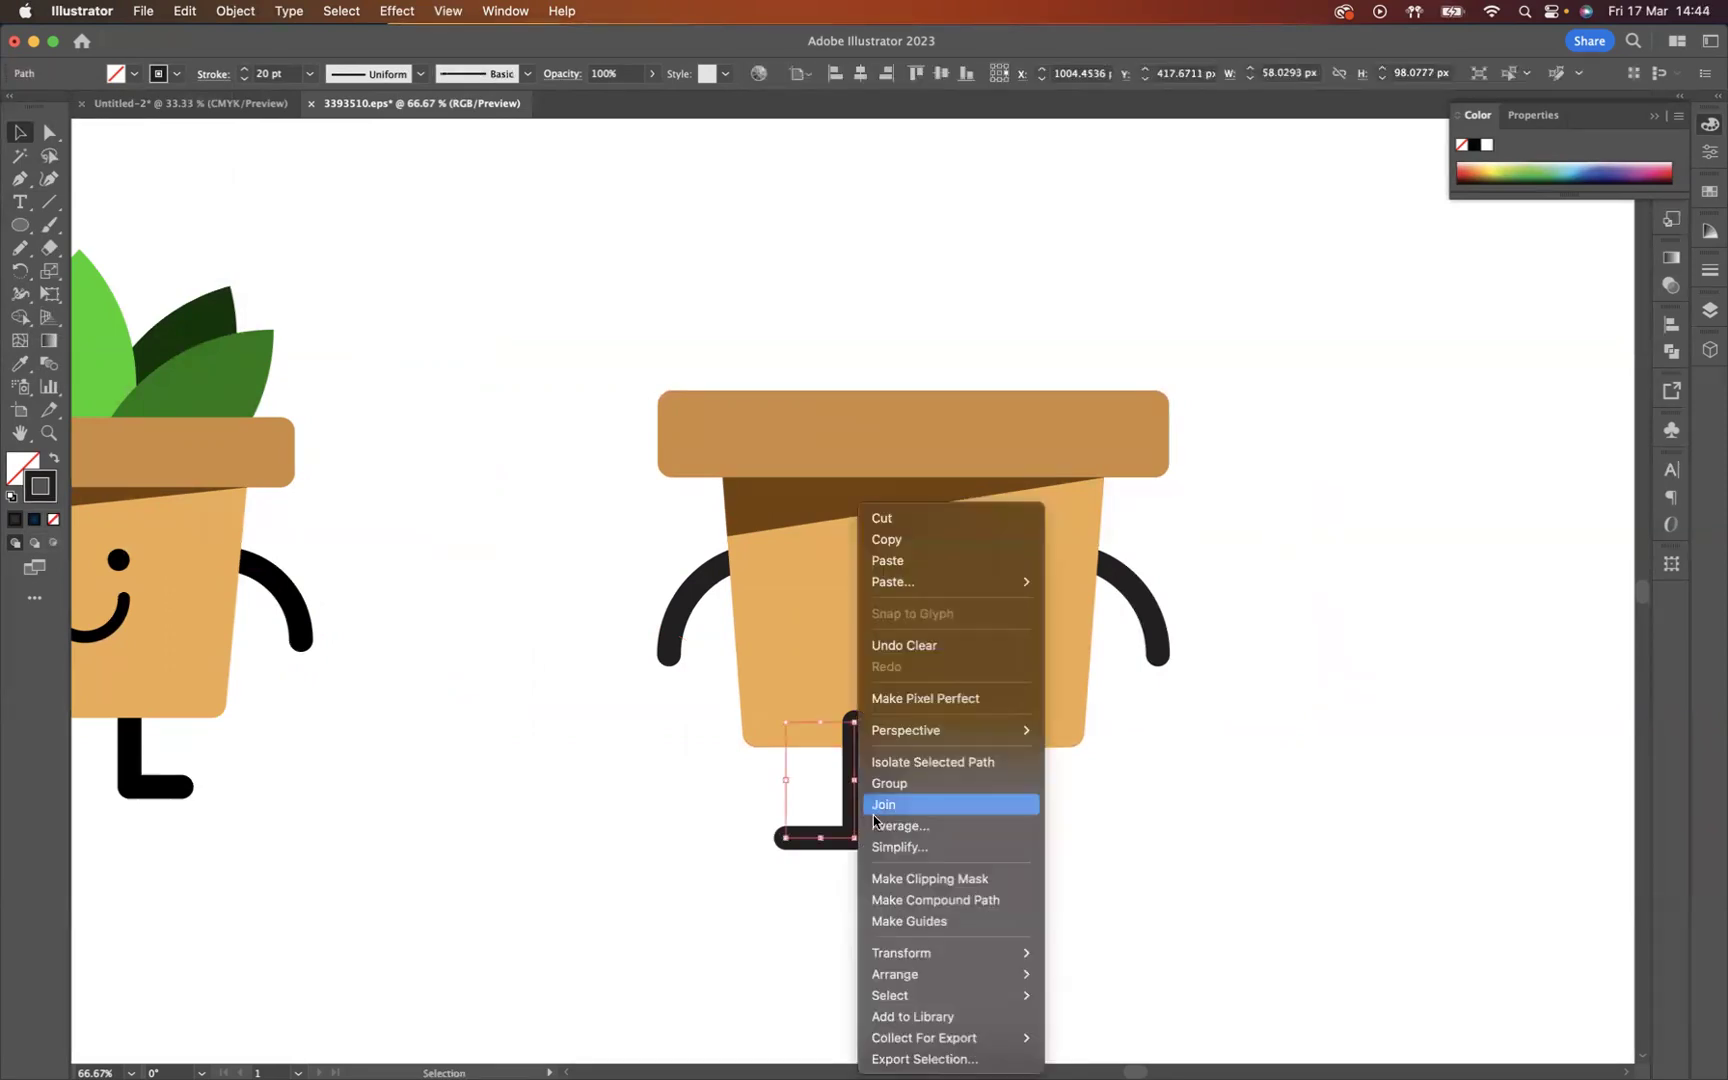
pyautogui.moveTo(952, 951)
pyautogui.click(1088, 953)
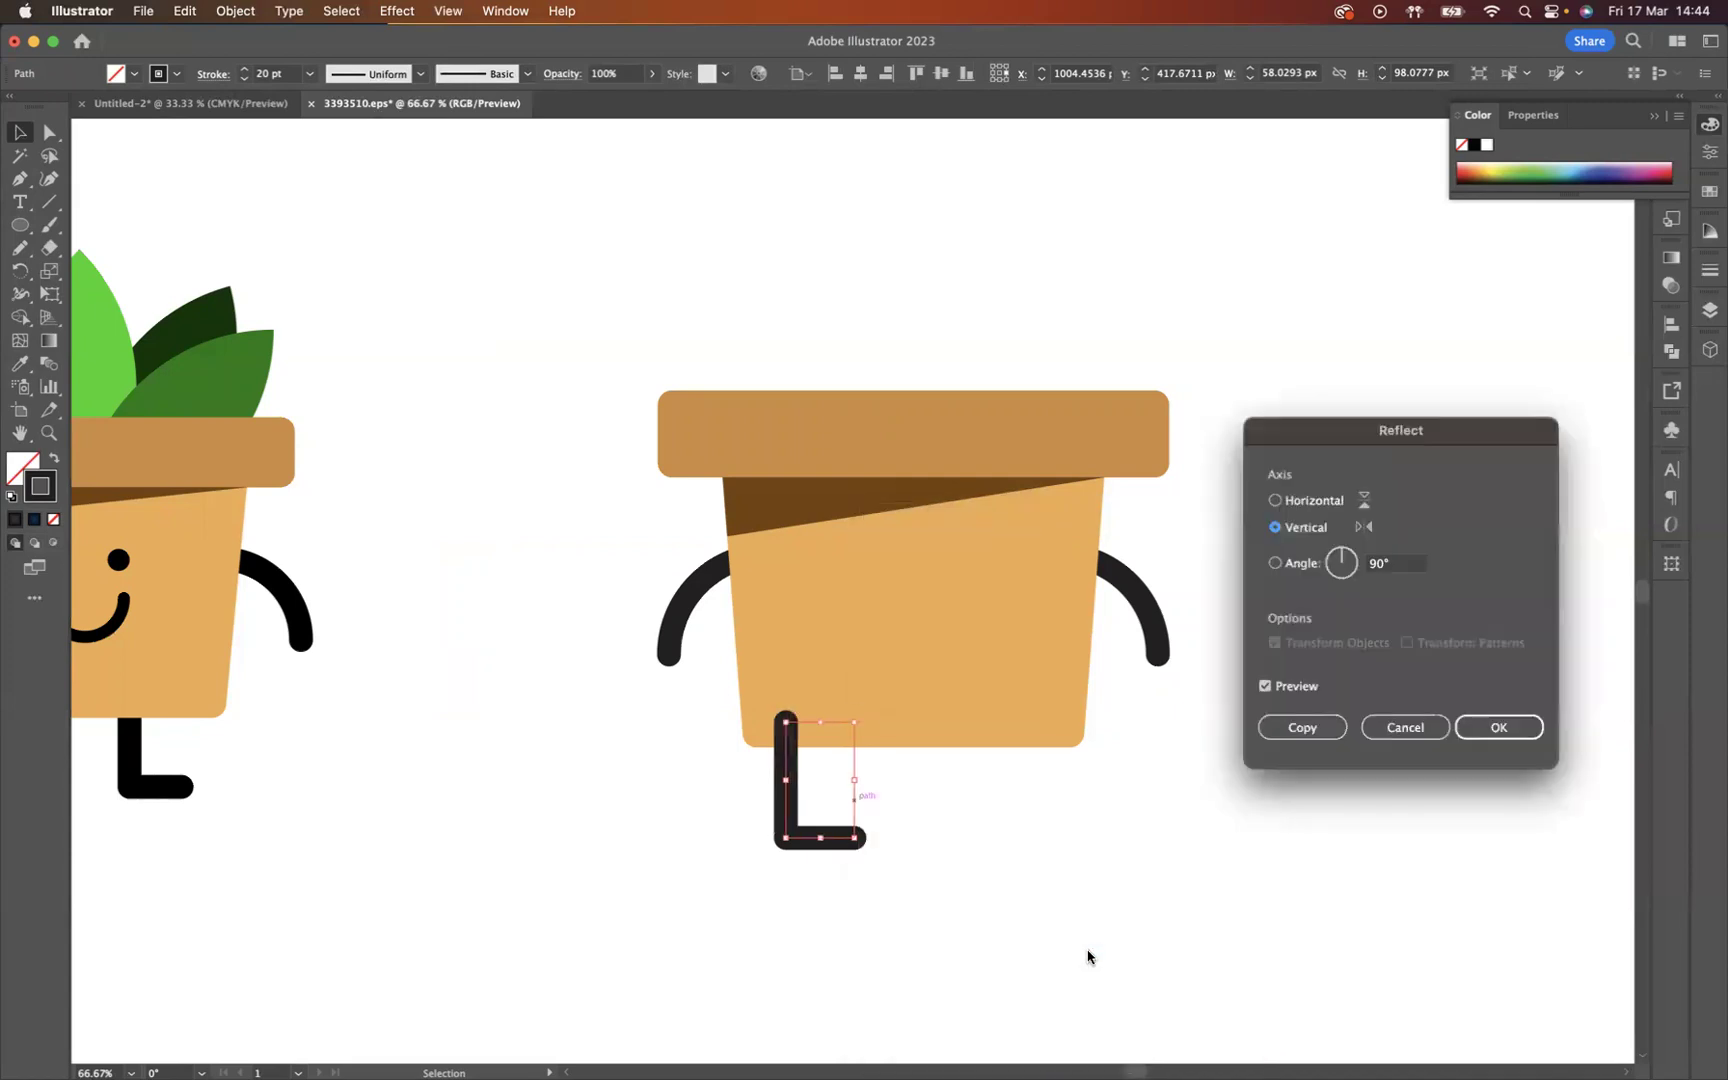
pyautogui.click(1307, 720)
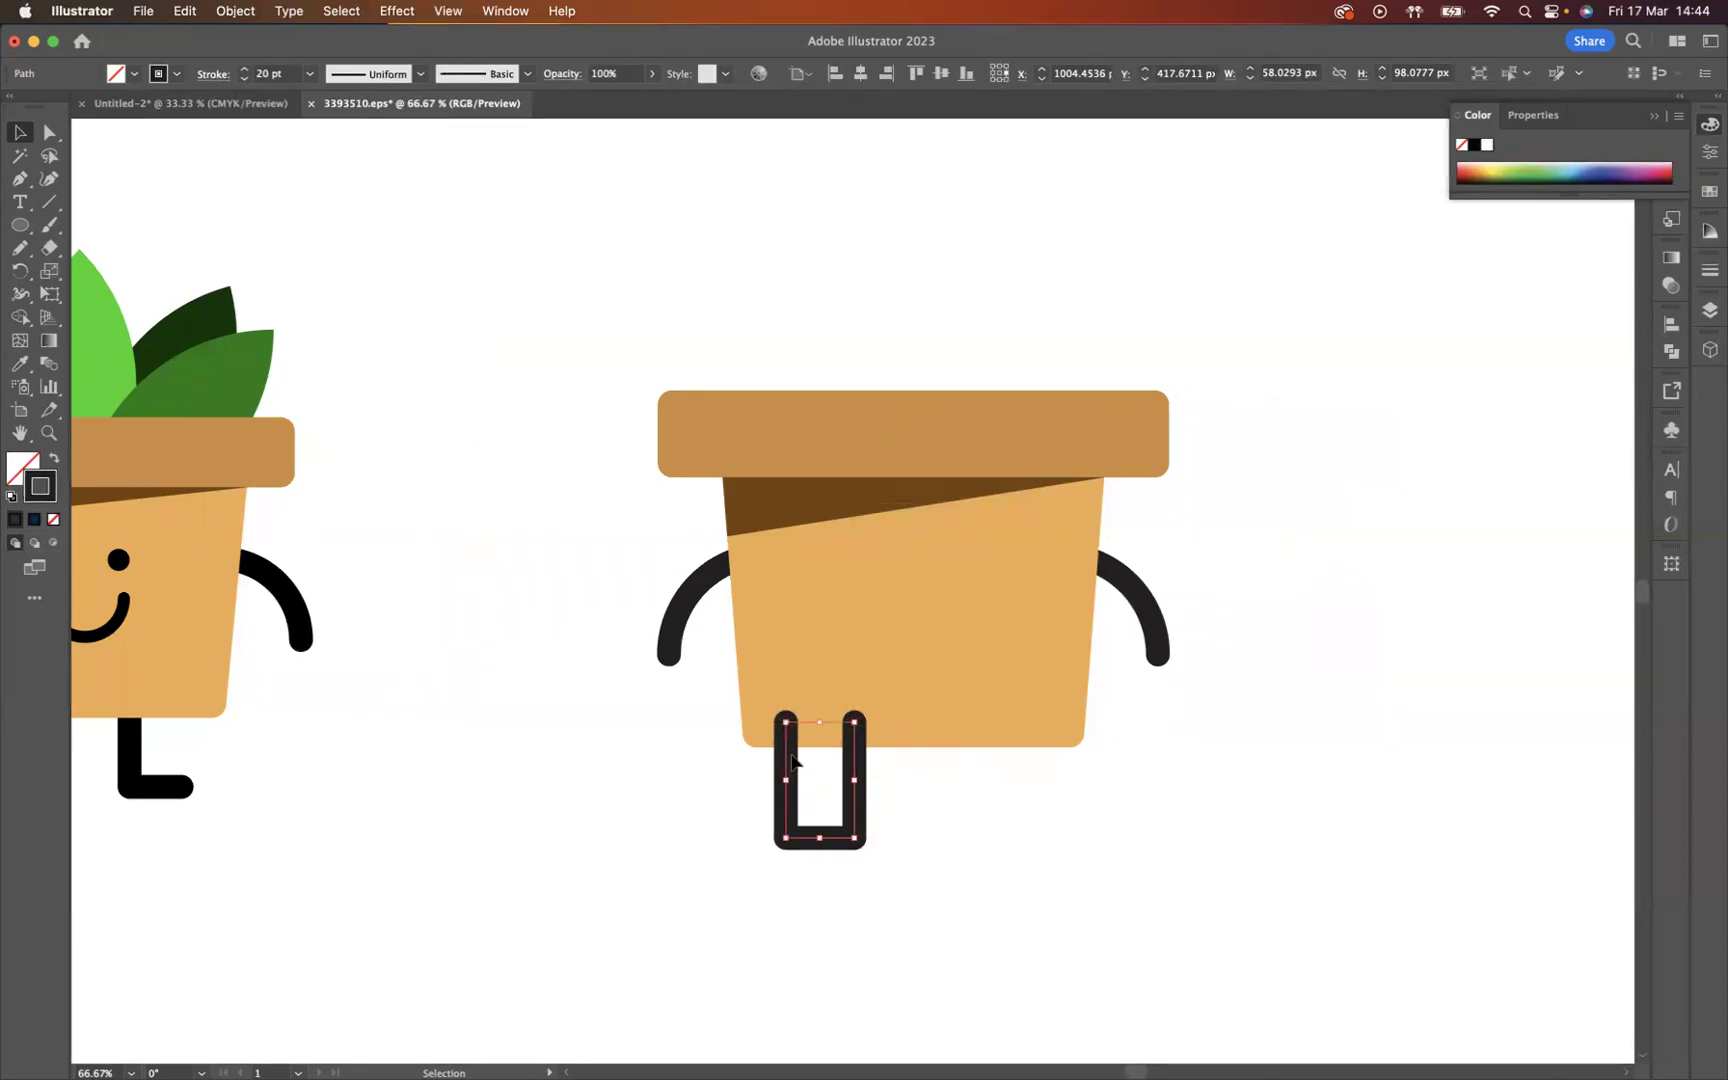
pyautogui.moveTo(791, 762); pyautogui.dragTo(971, 766)
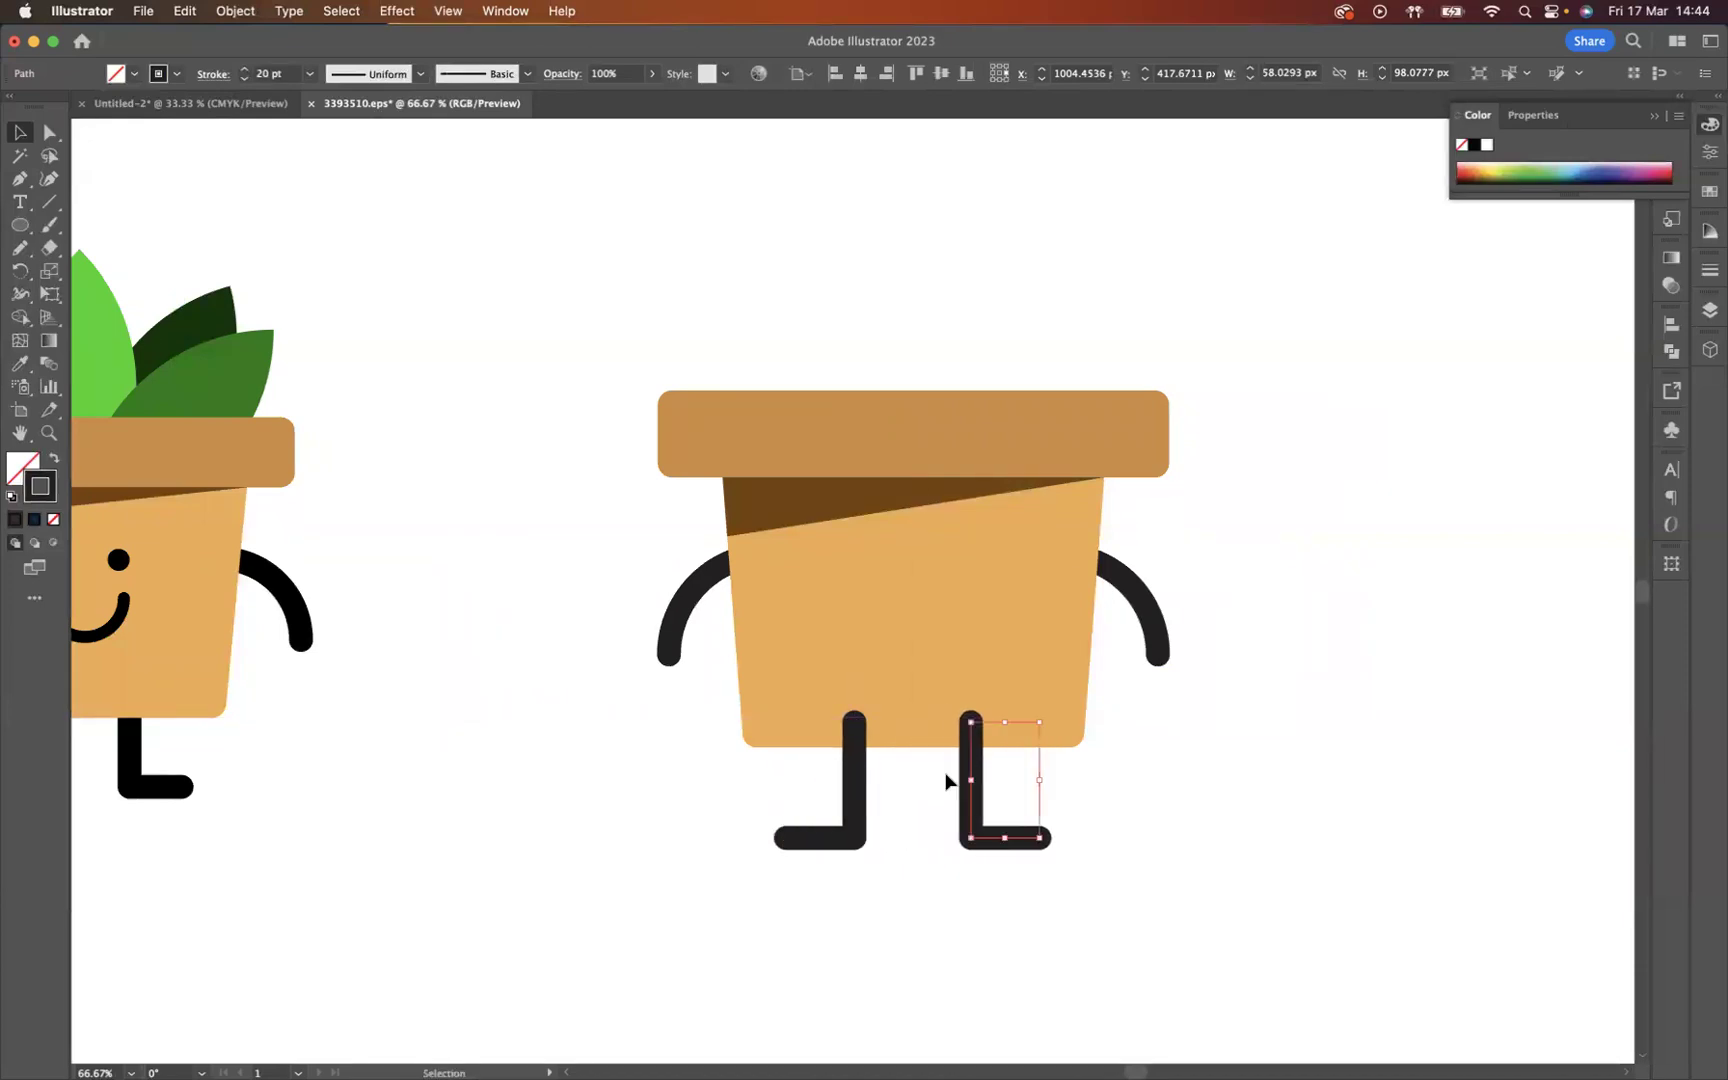
# Step: Send both legs behind the pot and group them together
pyautogui.moveTo(687, 818); pyautogui.dragTo(973, 785)
pyautogui.rightClick(973, 785)
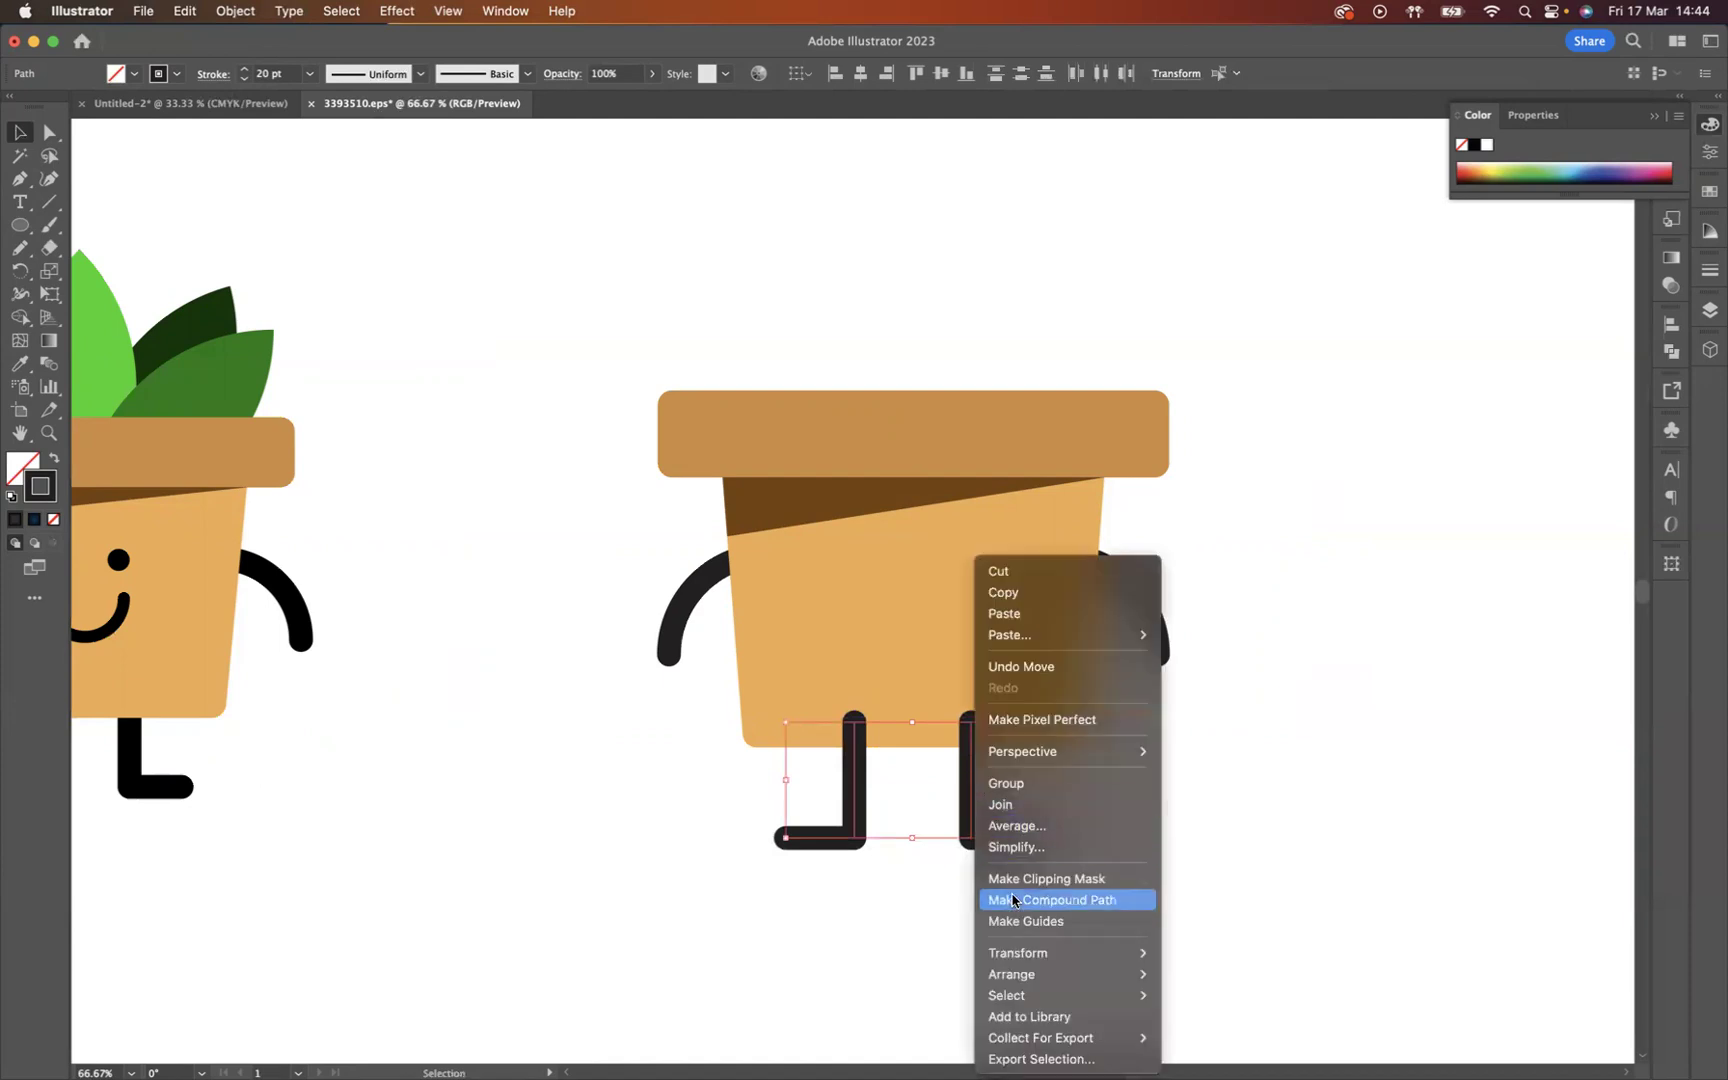
pyautogui.moveTo(1030, 974)
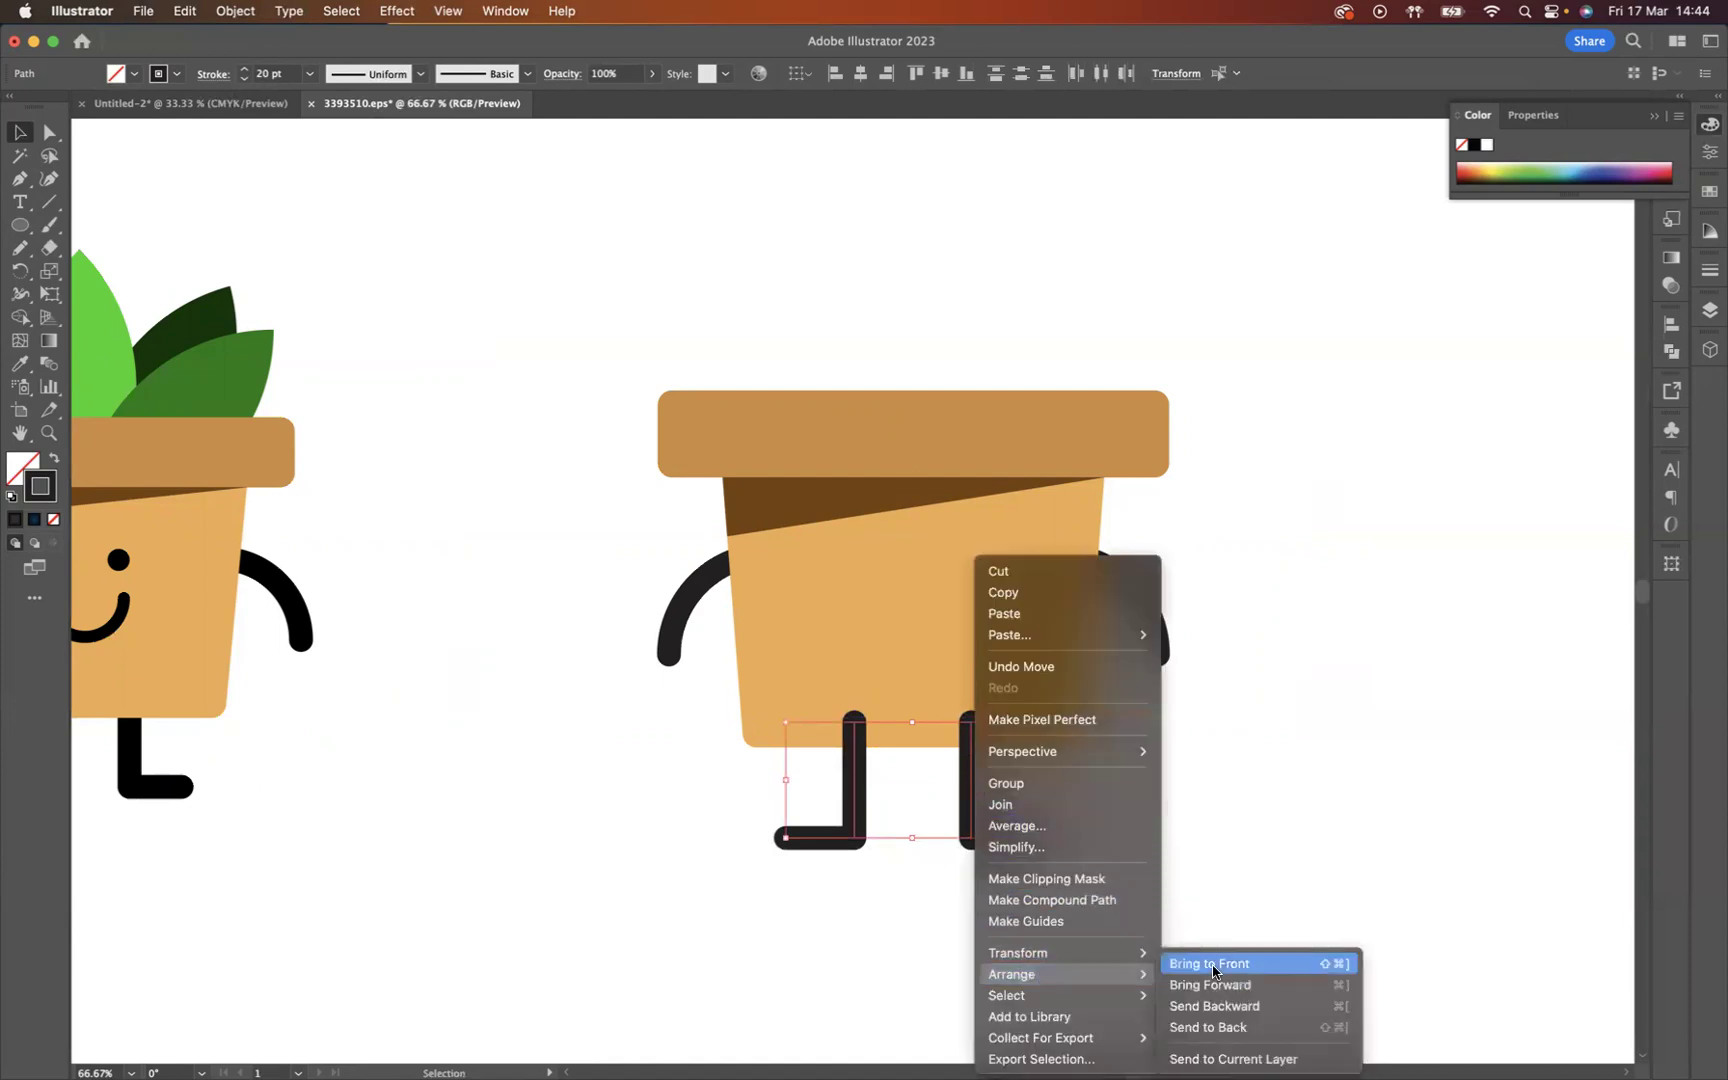
pyautogui.click(1222, 1028)
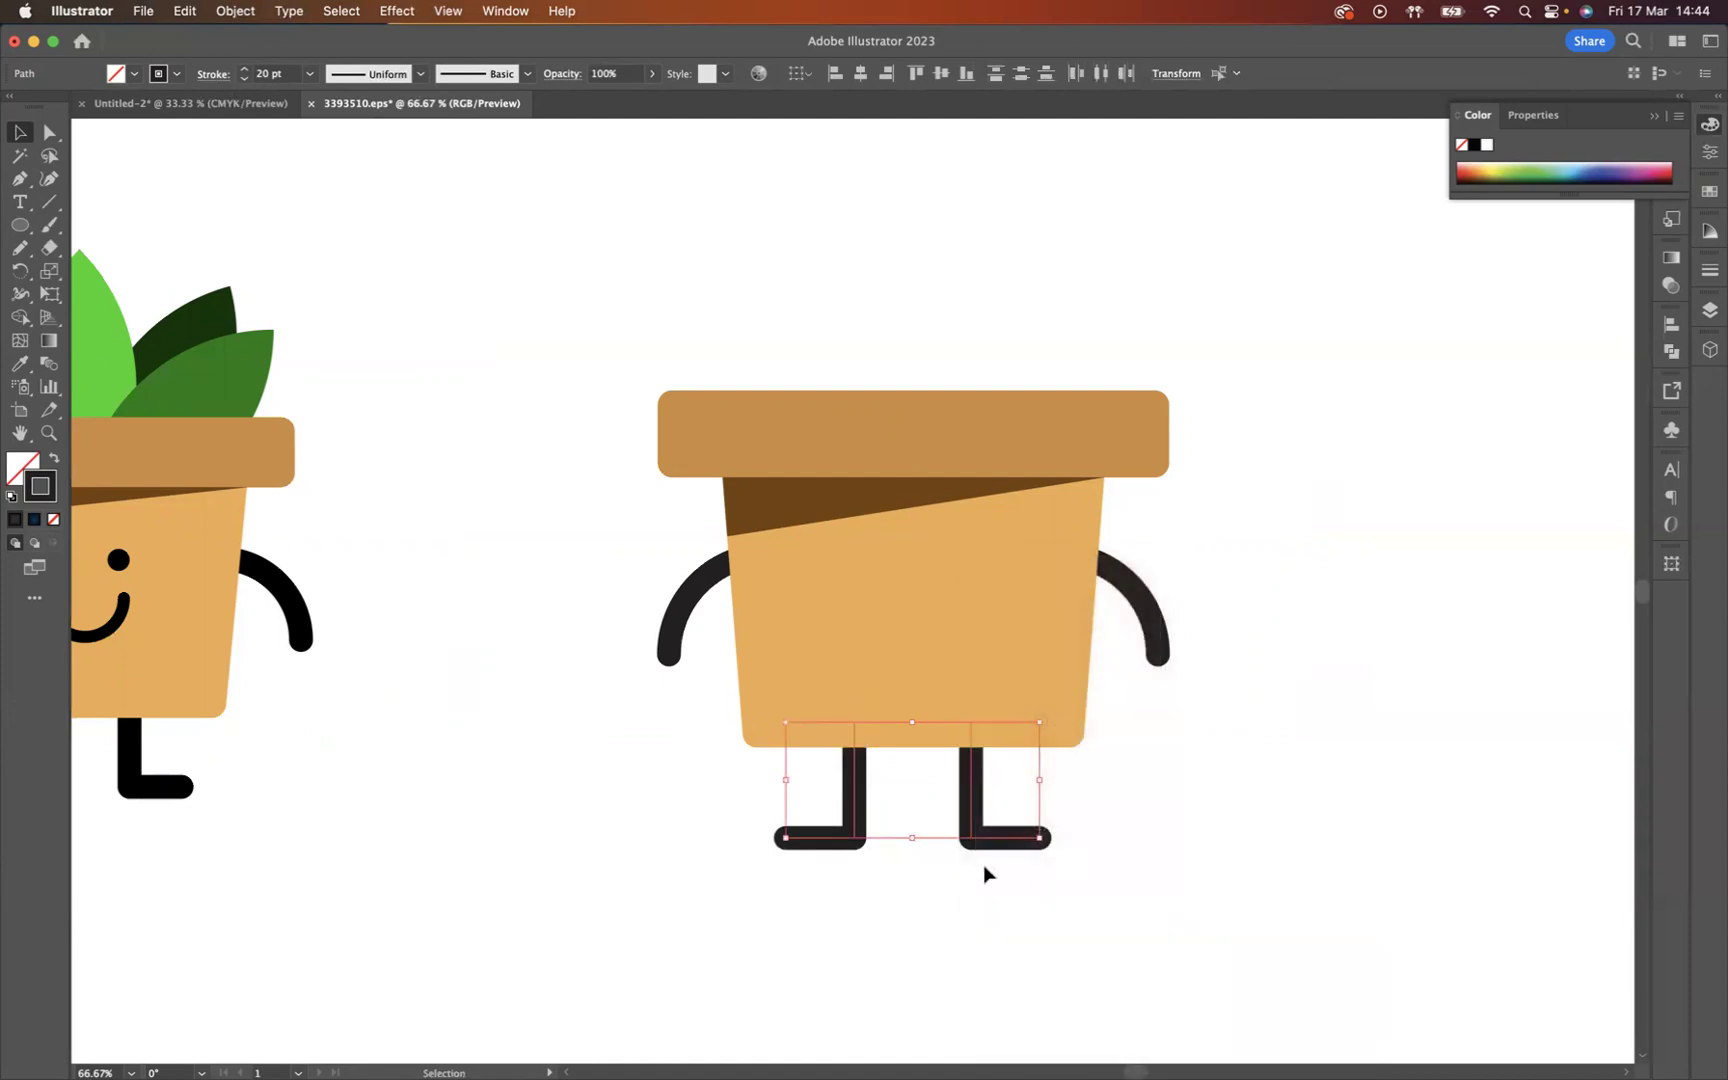
pyautogui.press('super+g')
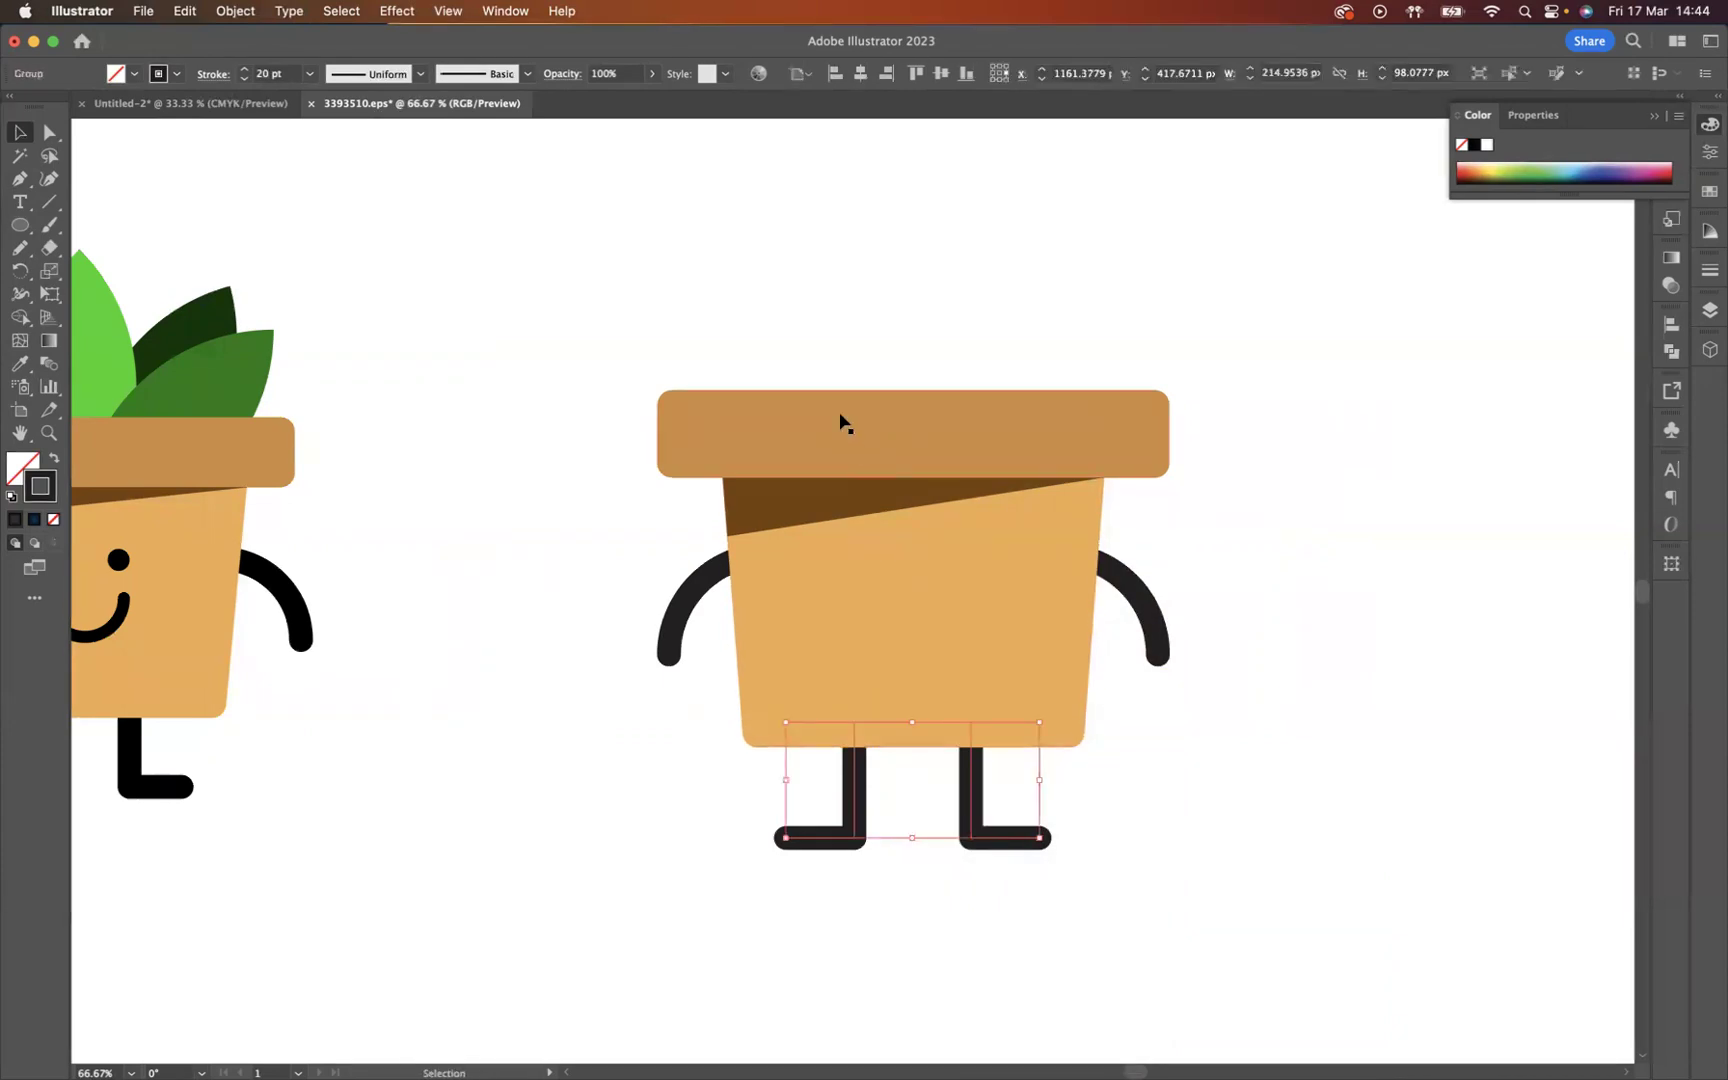
pyautogui.moveTo(789, 323); pyautogui.dragTo(1010, 793)
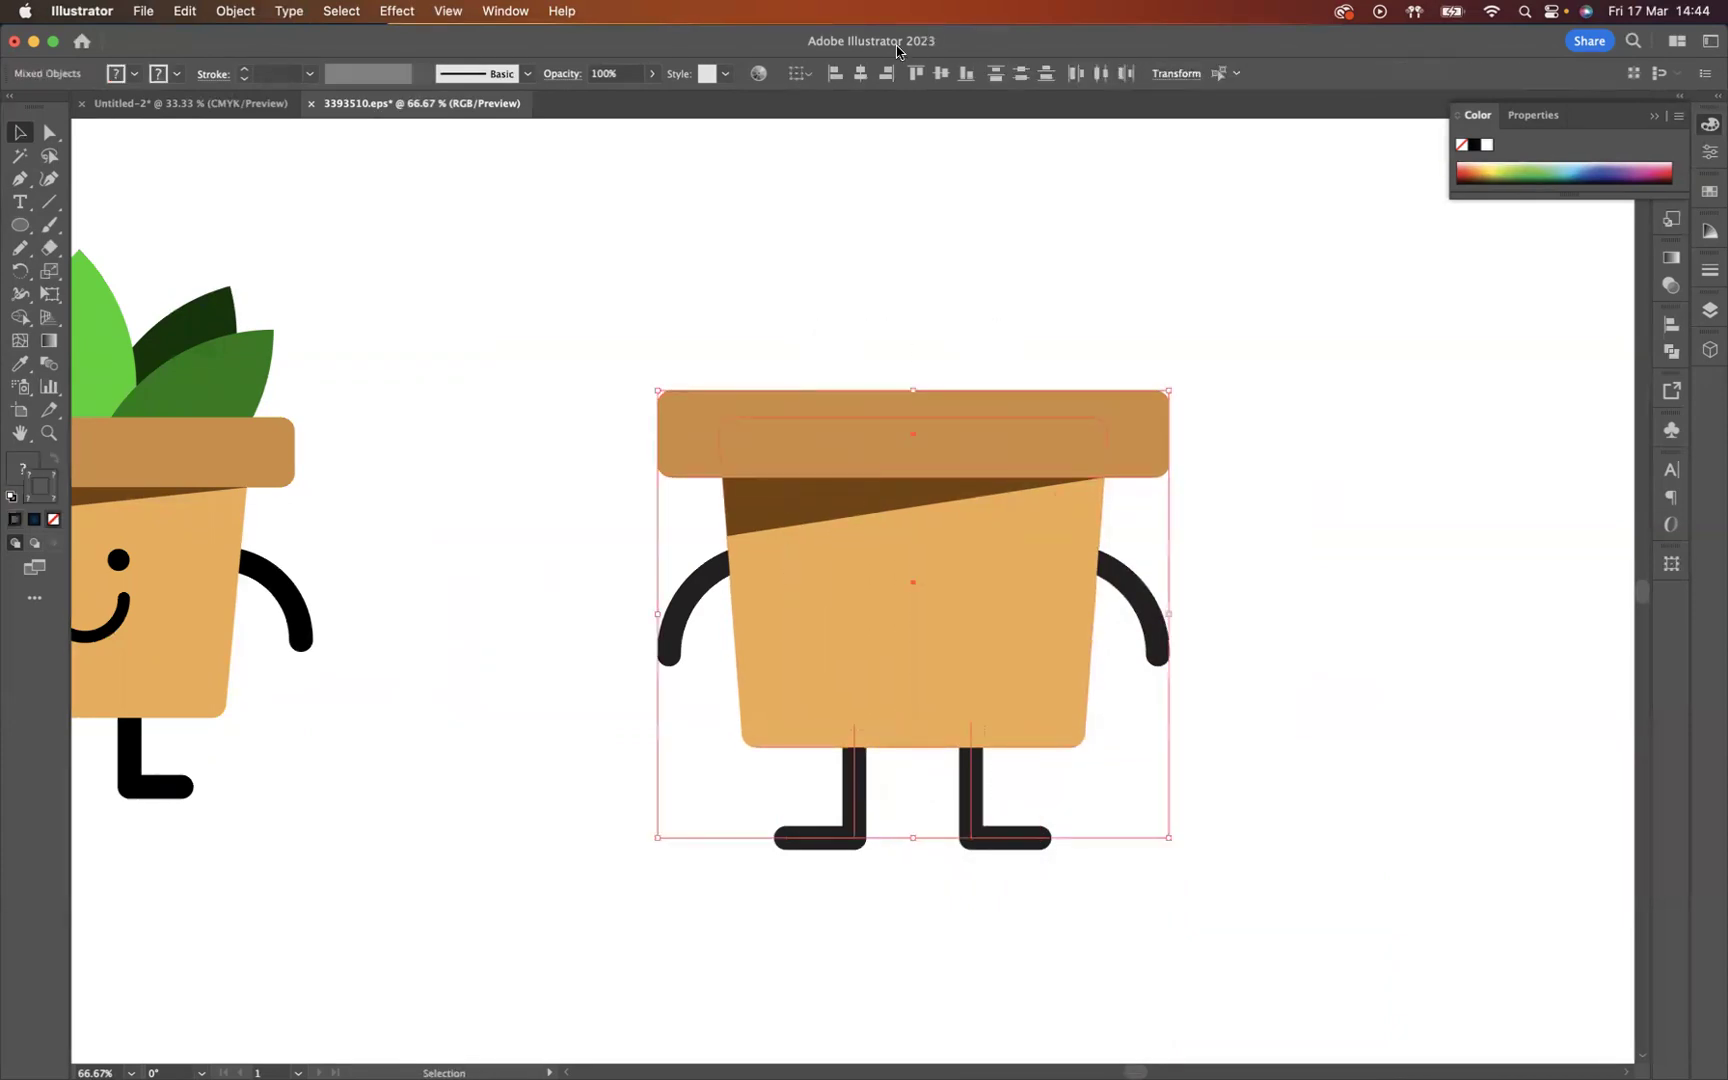
pyautogui.click(922, 235)
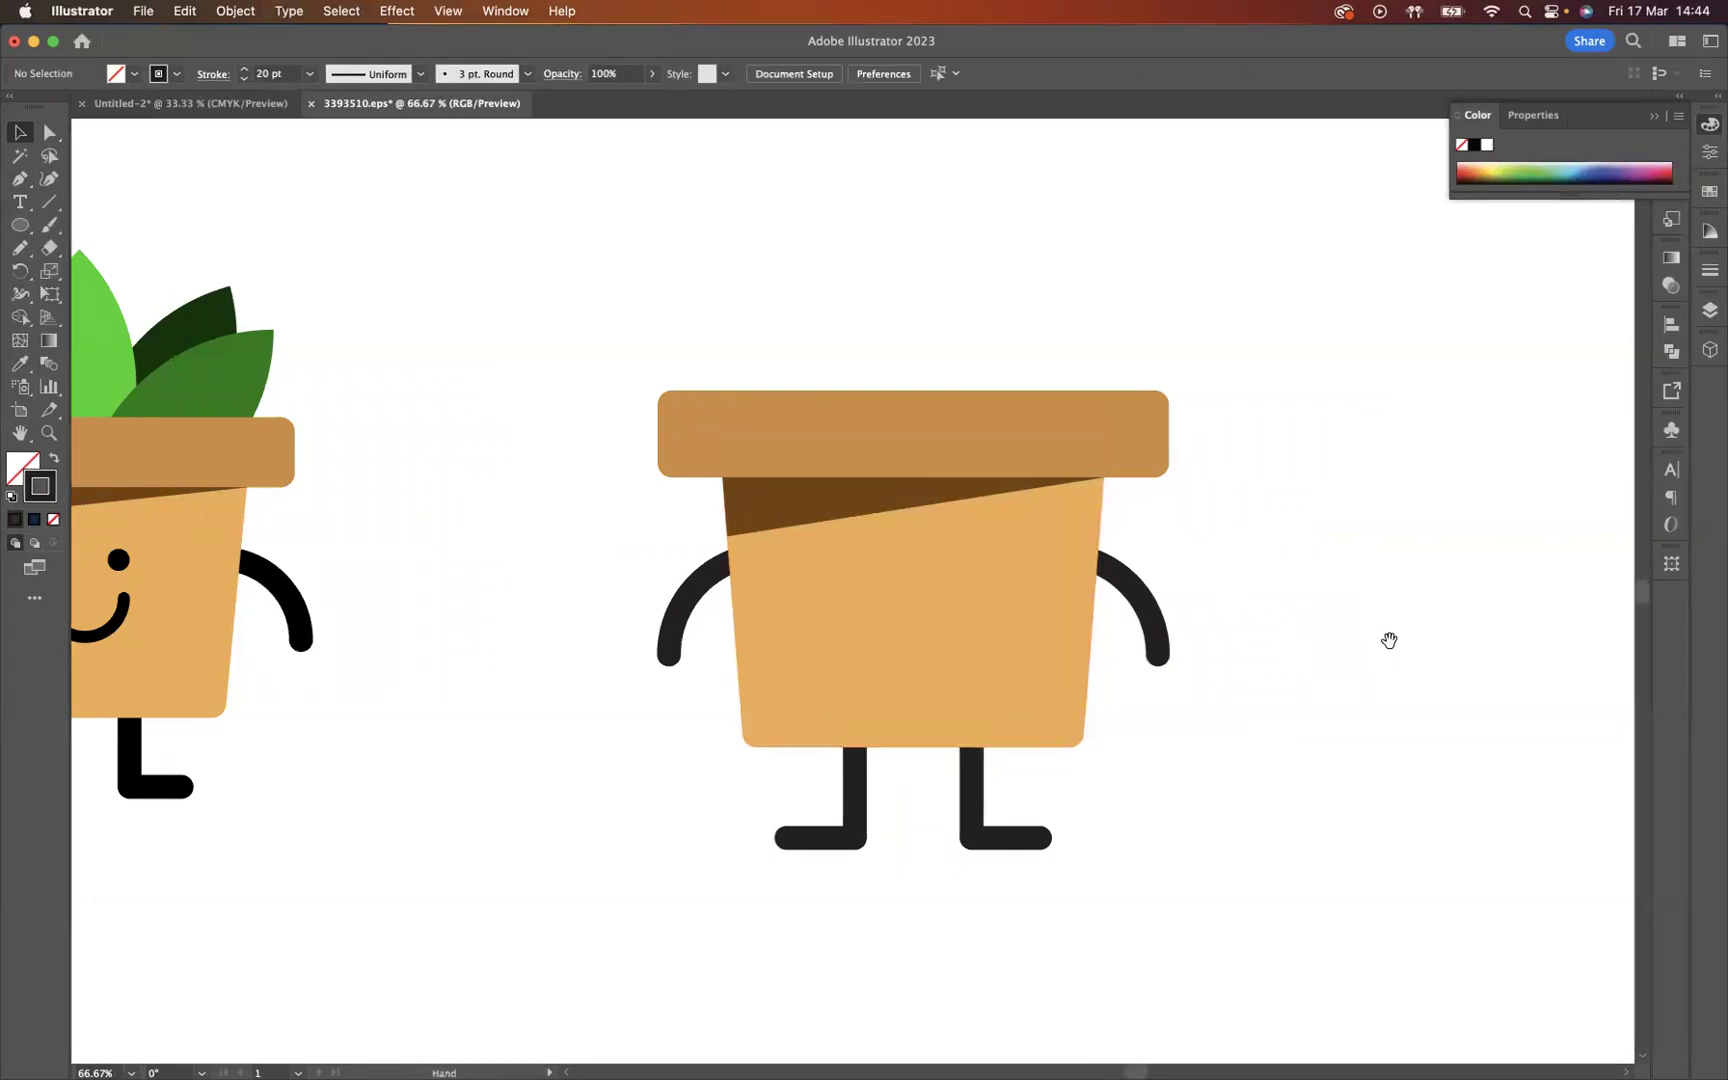
pyautogui.moveTo(1388, 640); pyautogui.dragTo(1203, 620)
# Step: Draw a small circle right of the pot and give it a black fill instead of a stroke
pyautogui.click(24, 228)
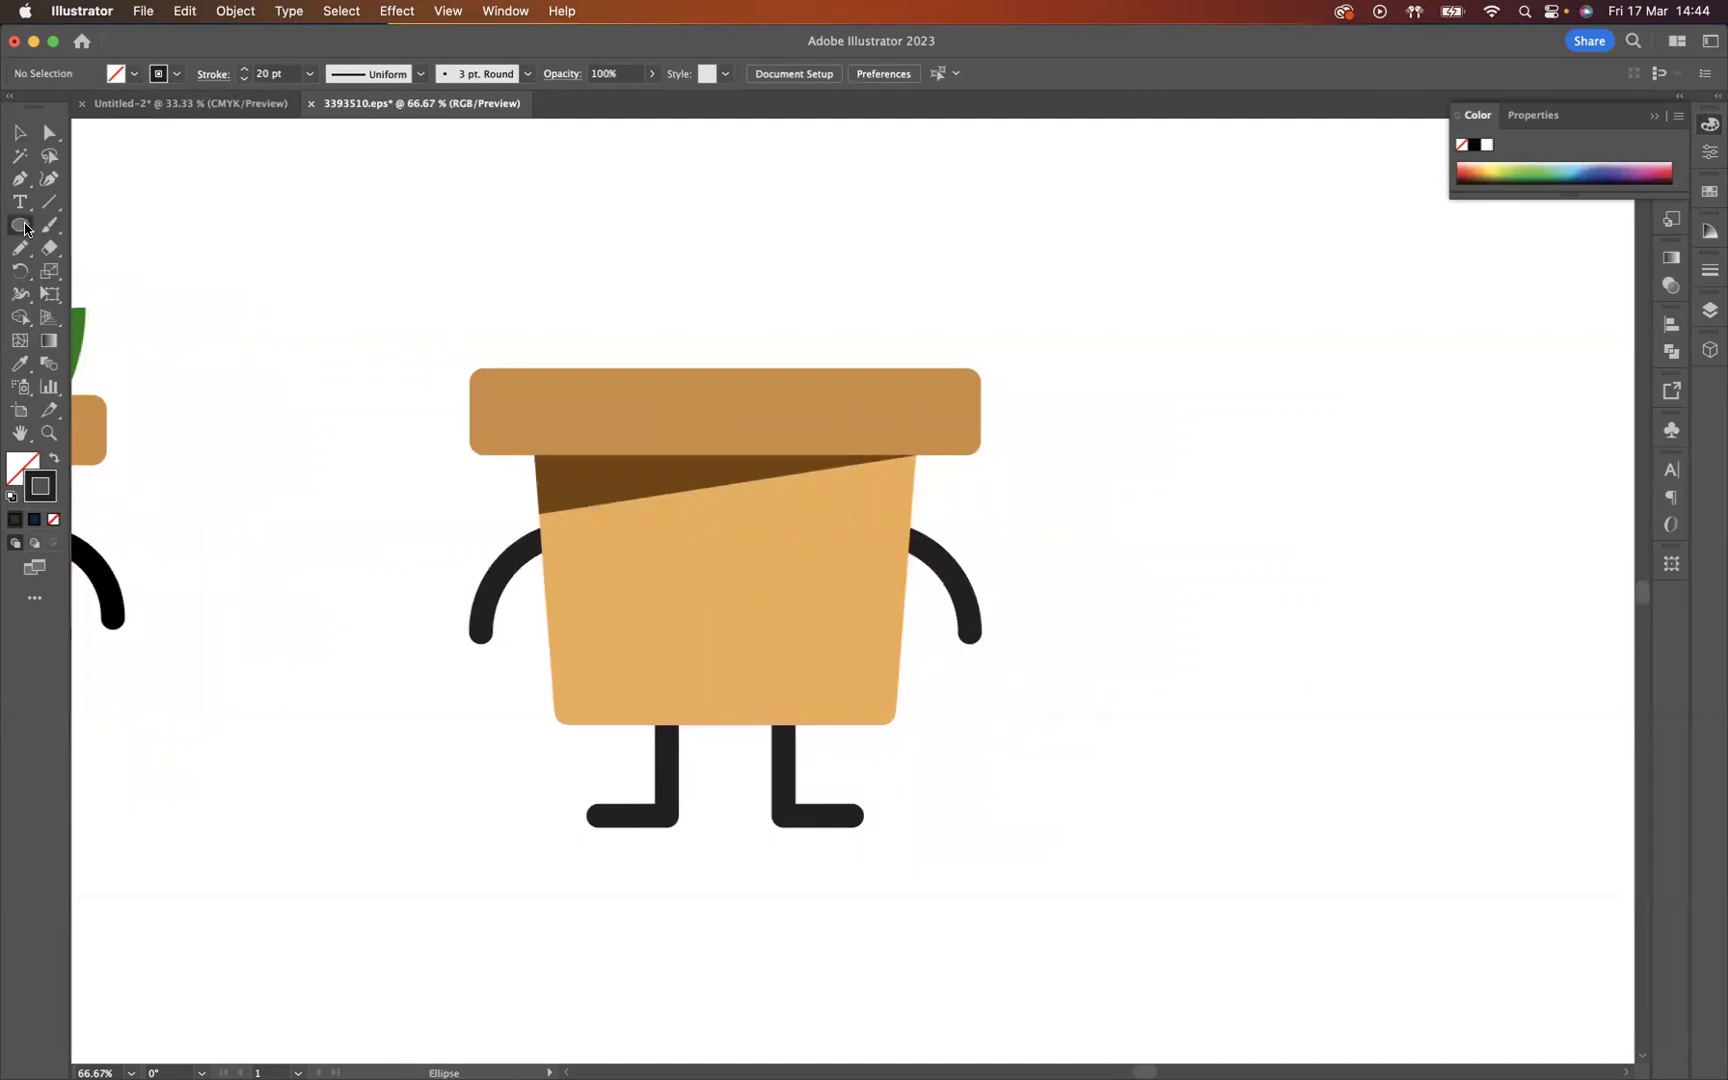
pyautogui.moveTo(1188, 510); pyautogui.dragTo(1206, 528)
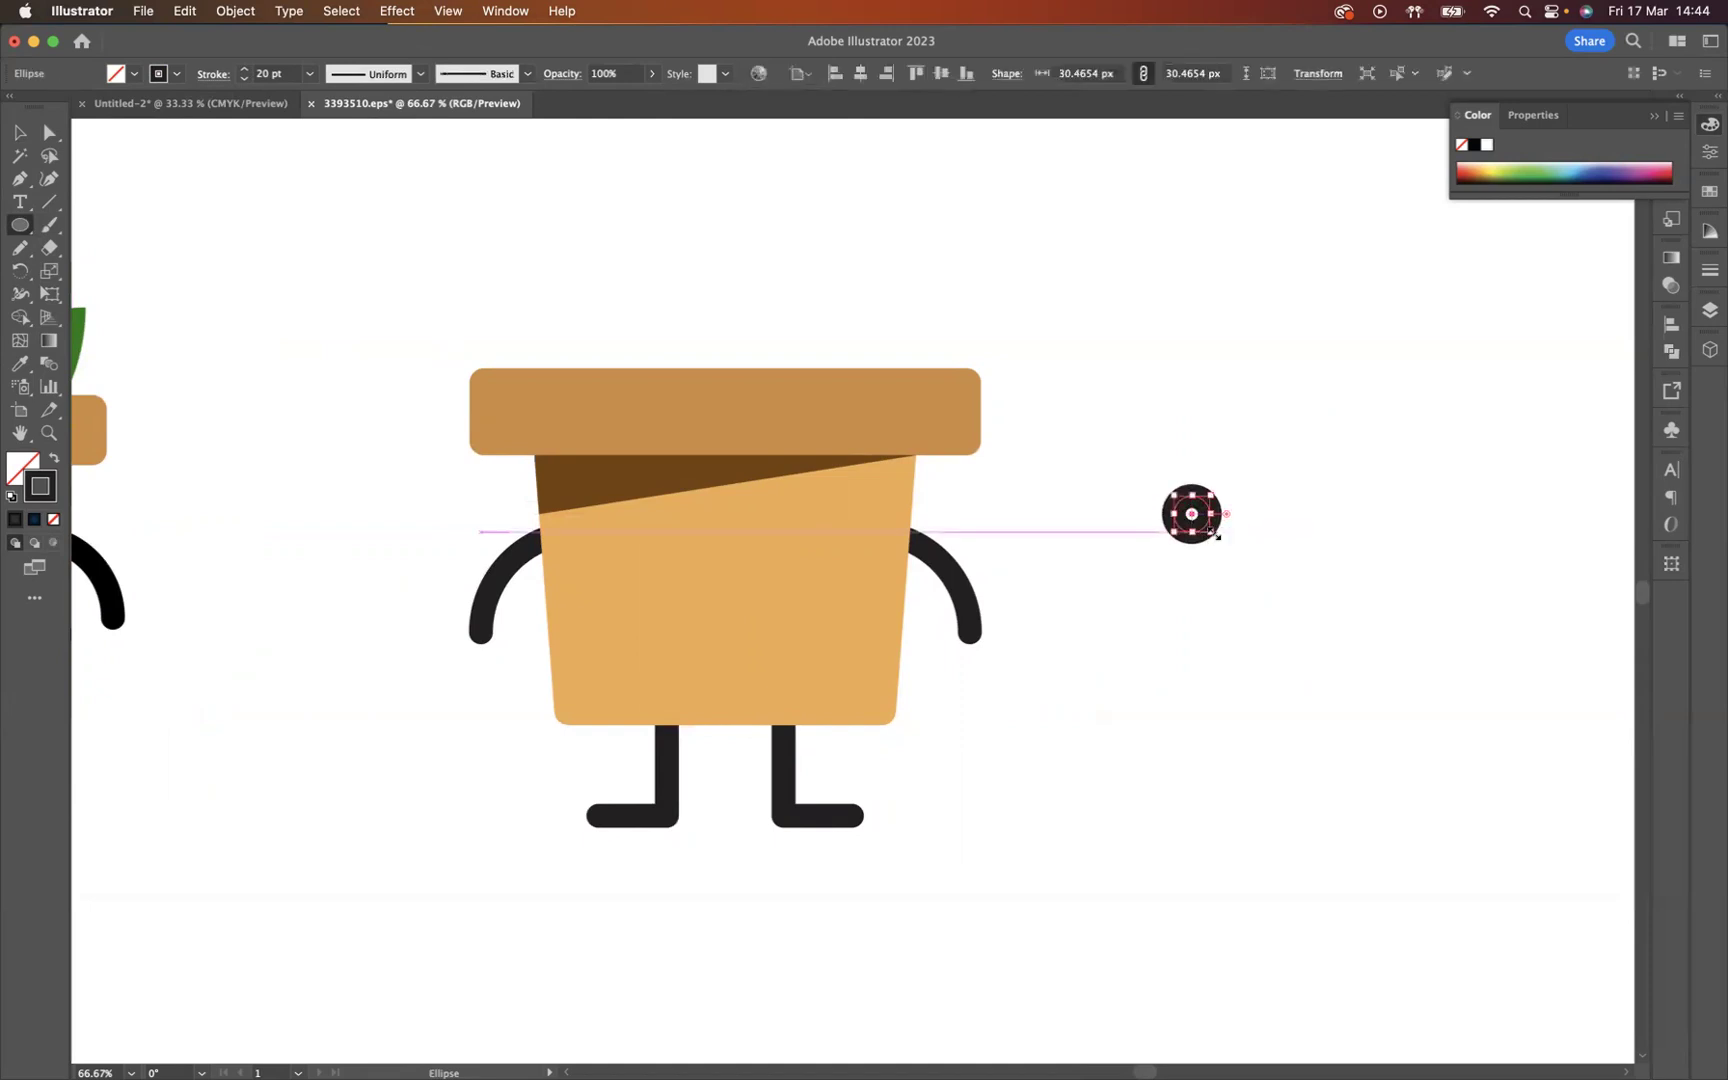
pyautogui.click(28, 481)
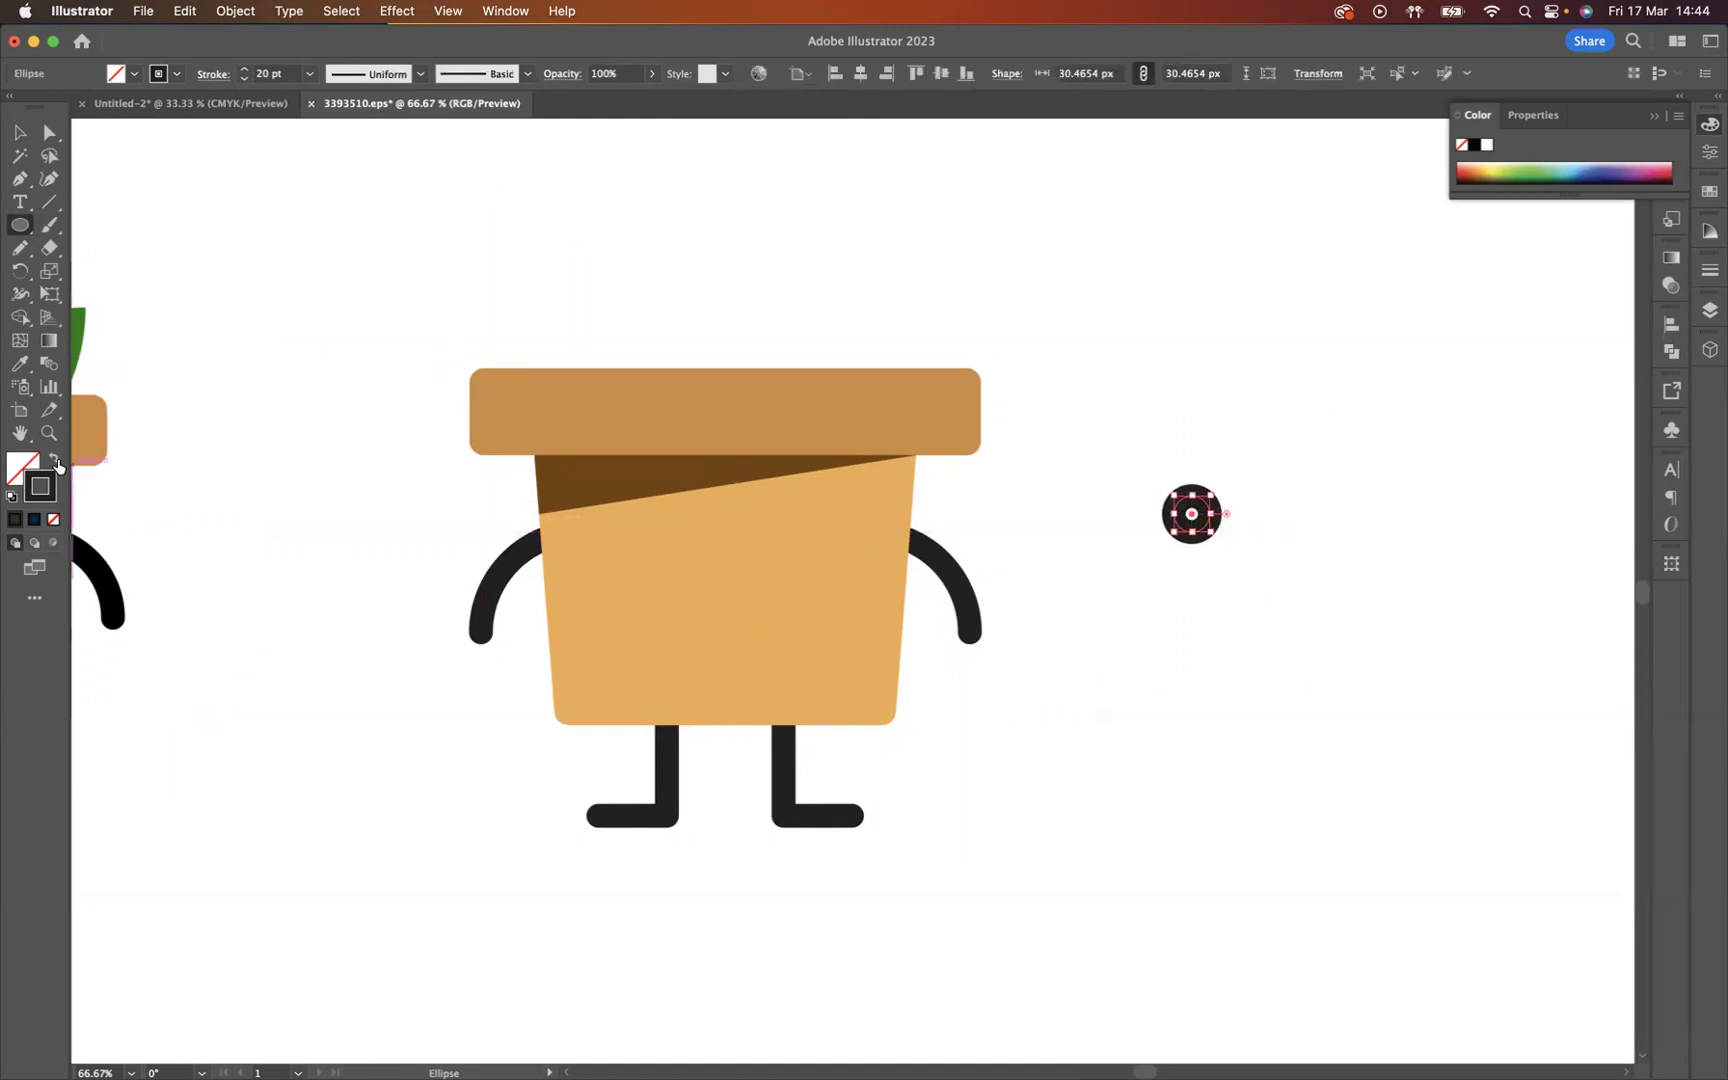
pyautogui.click(57, 462)
pyautogui.click(20, 132)
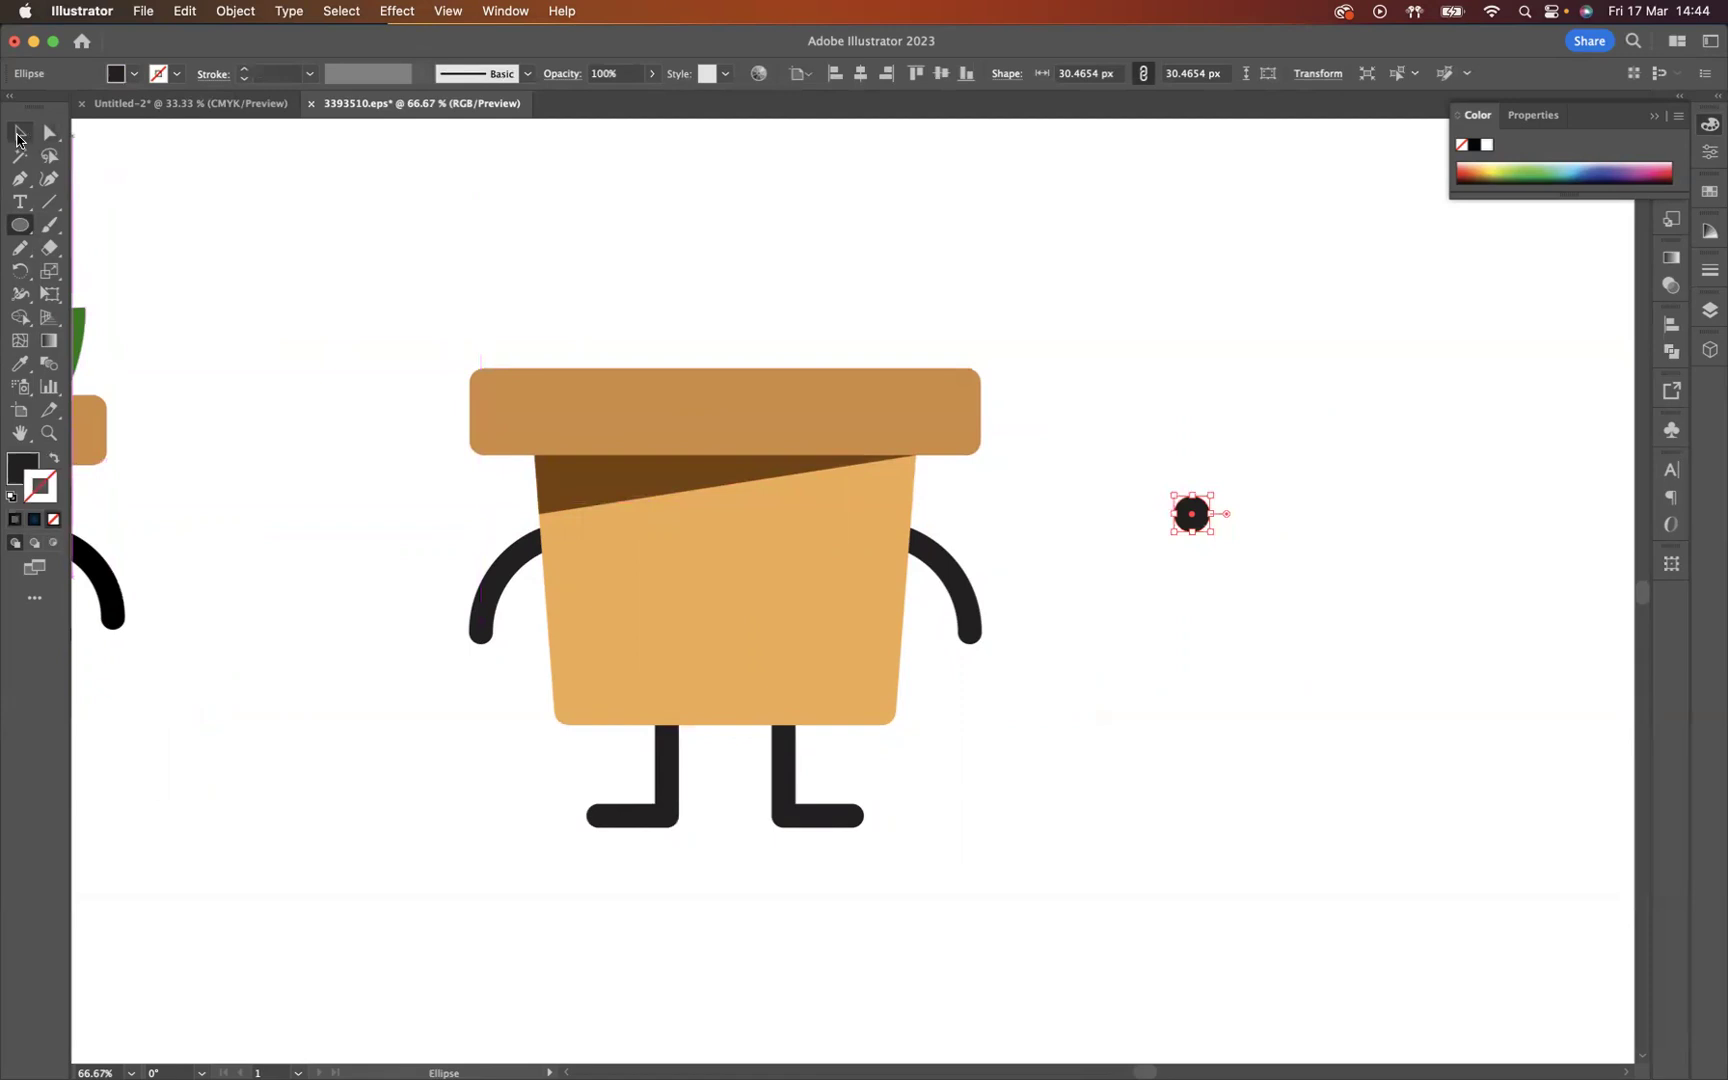
pyautogui.click(1345, 402)
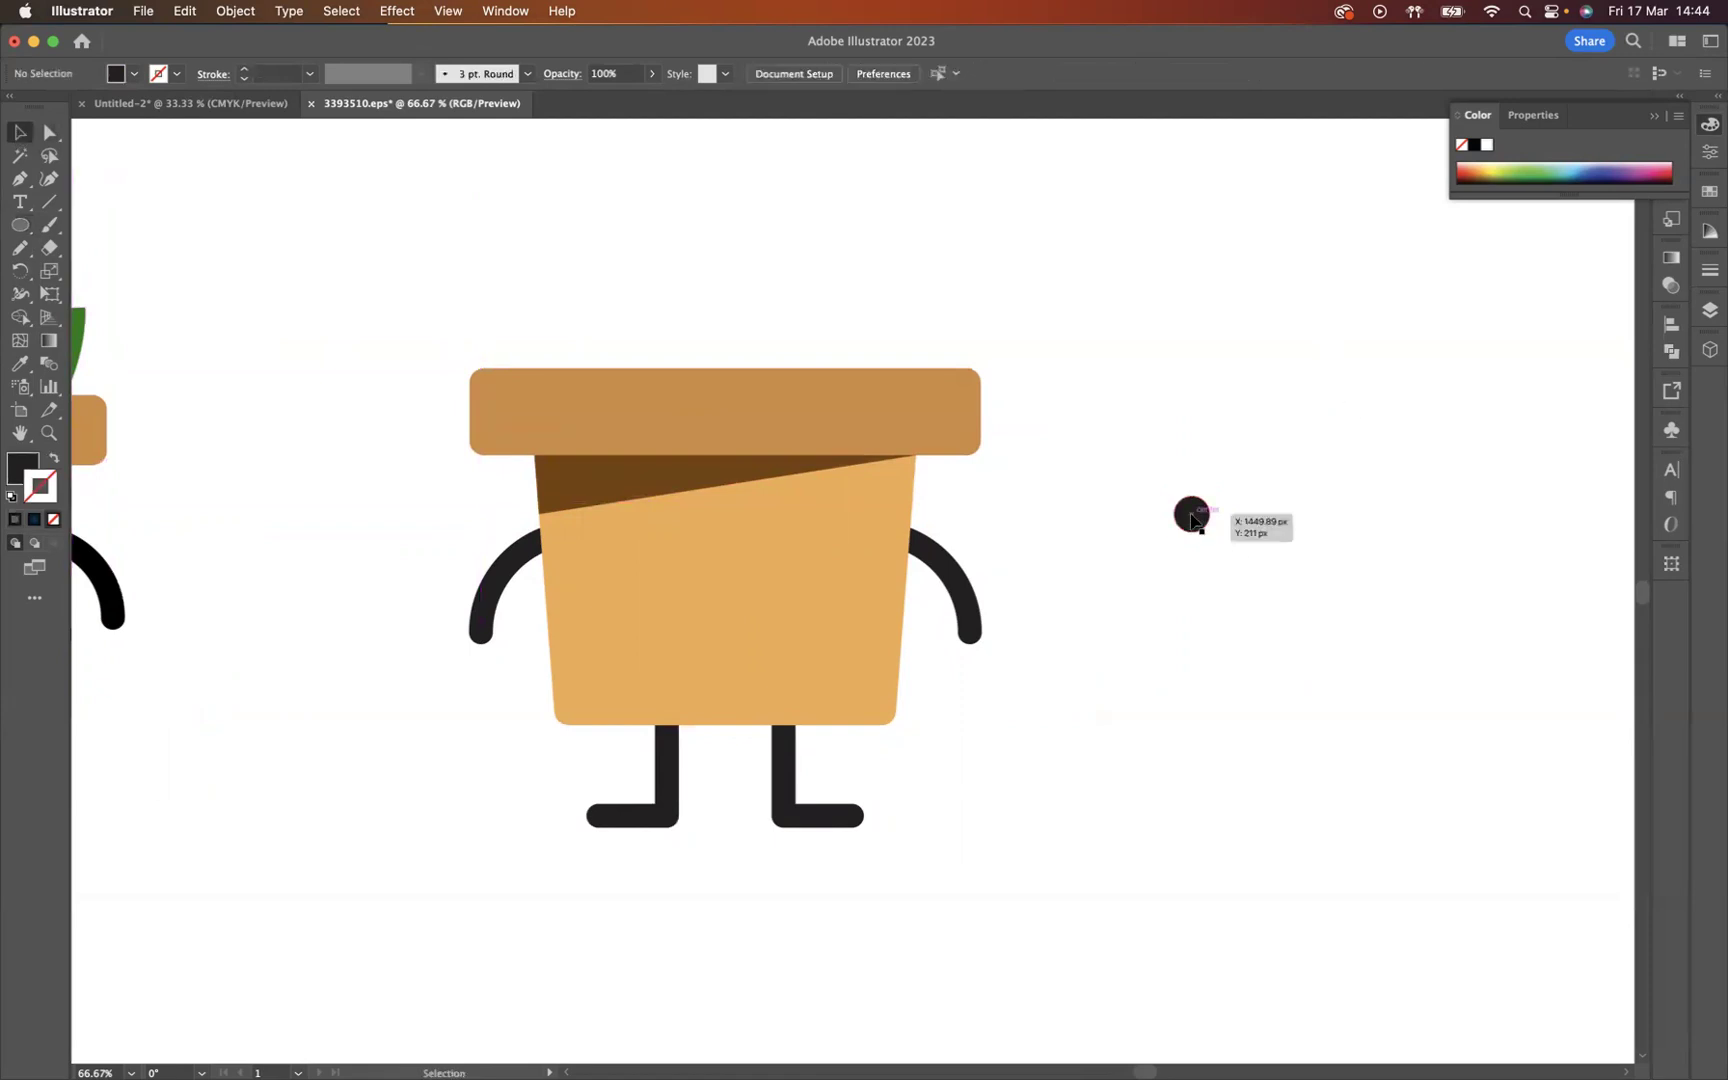
# Step: Duplicate the dot to the right as a second eye and draw a larger circle below
pyautogui.moveTo(1192, 517); pyautogui.dragTo(1299, 517)
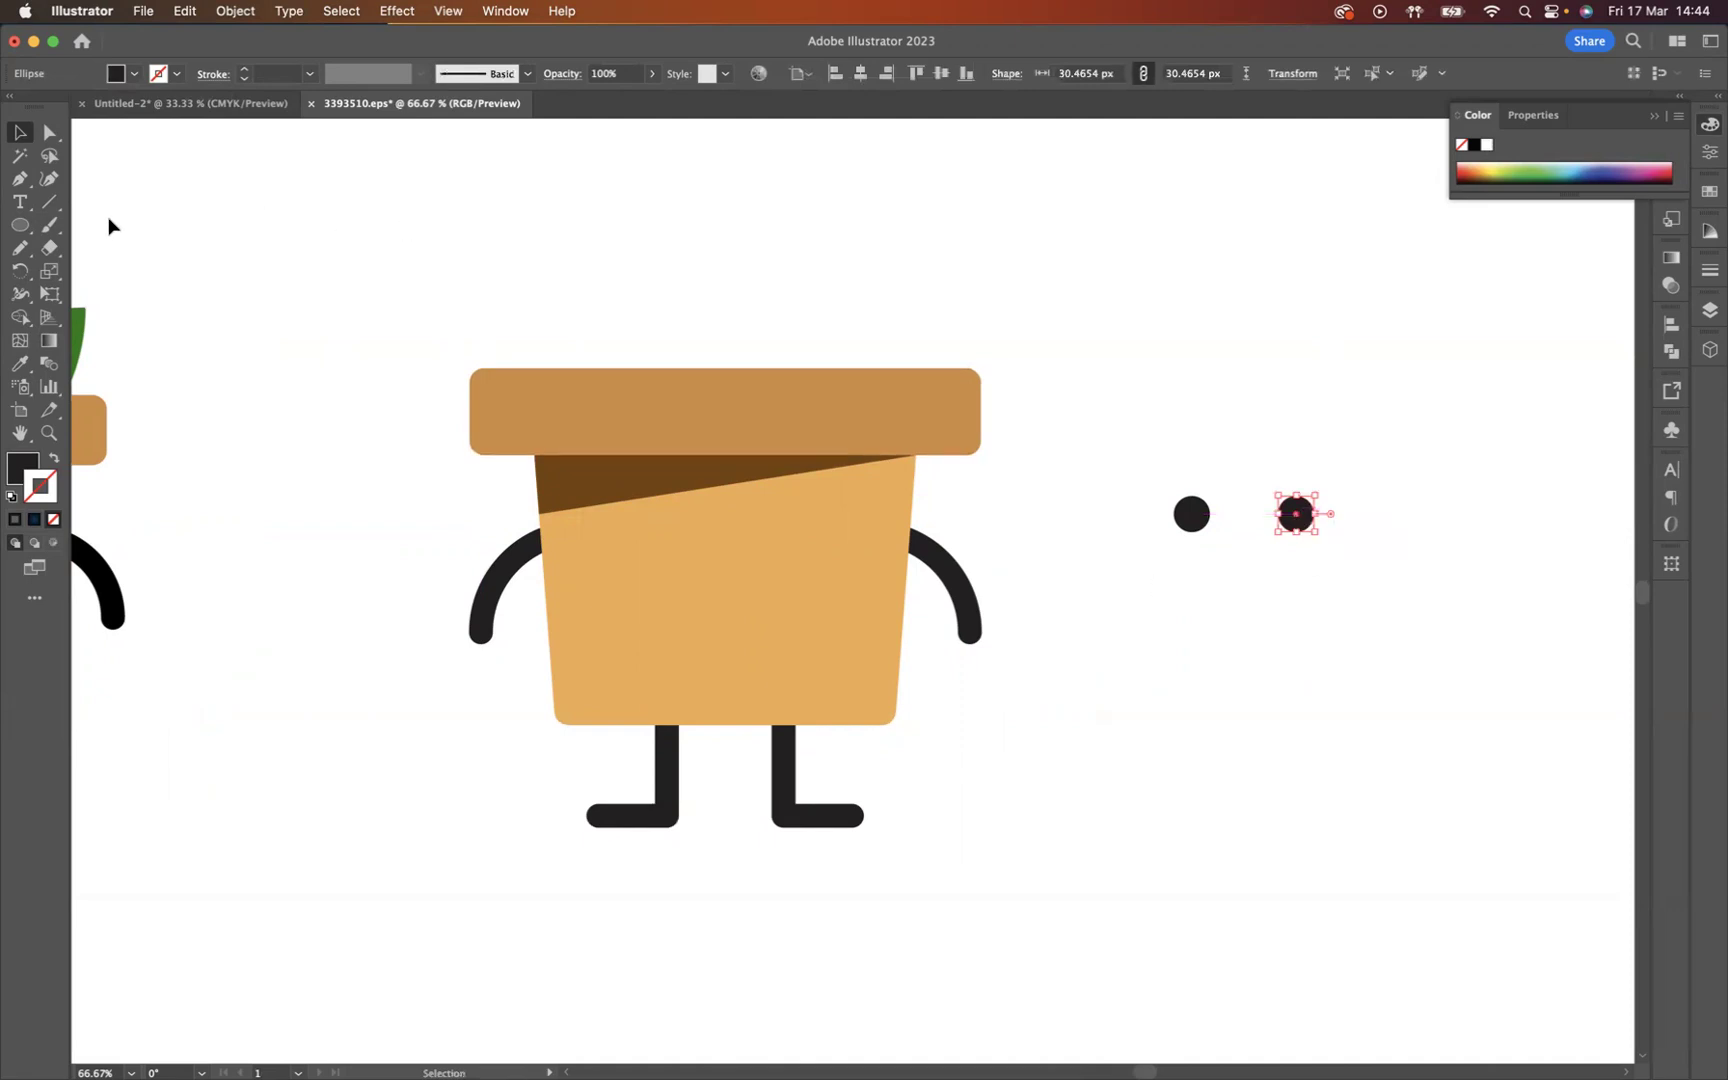
pyautogui.click(24, 226)
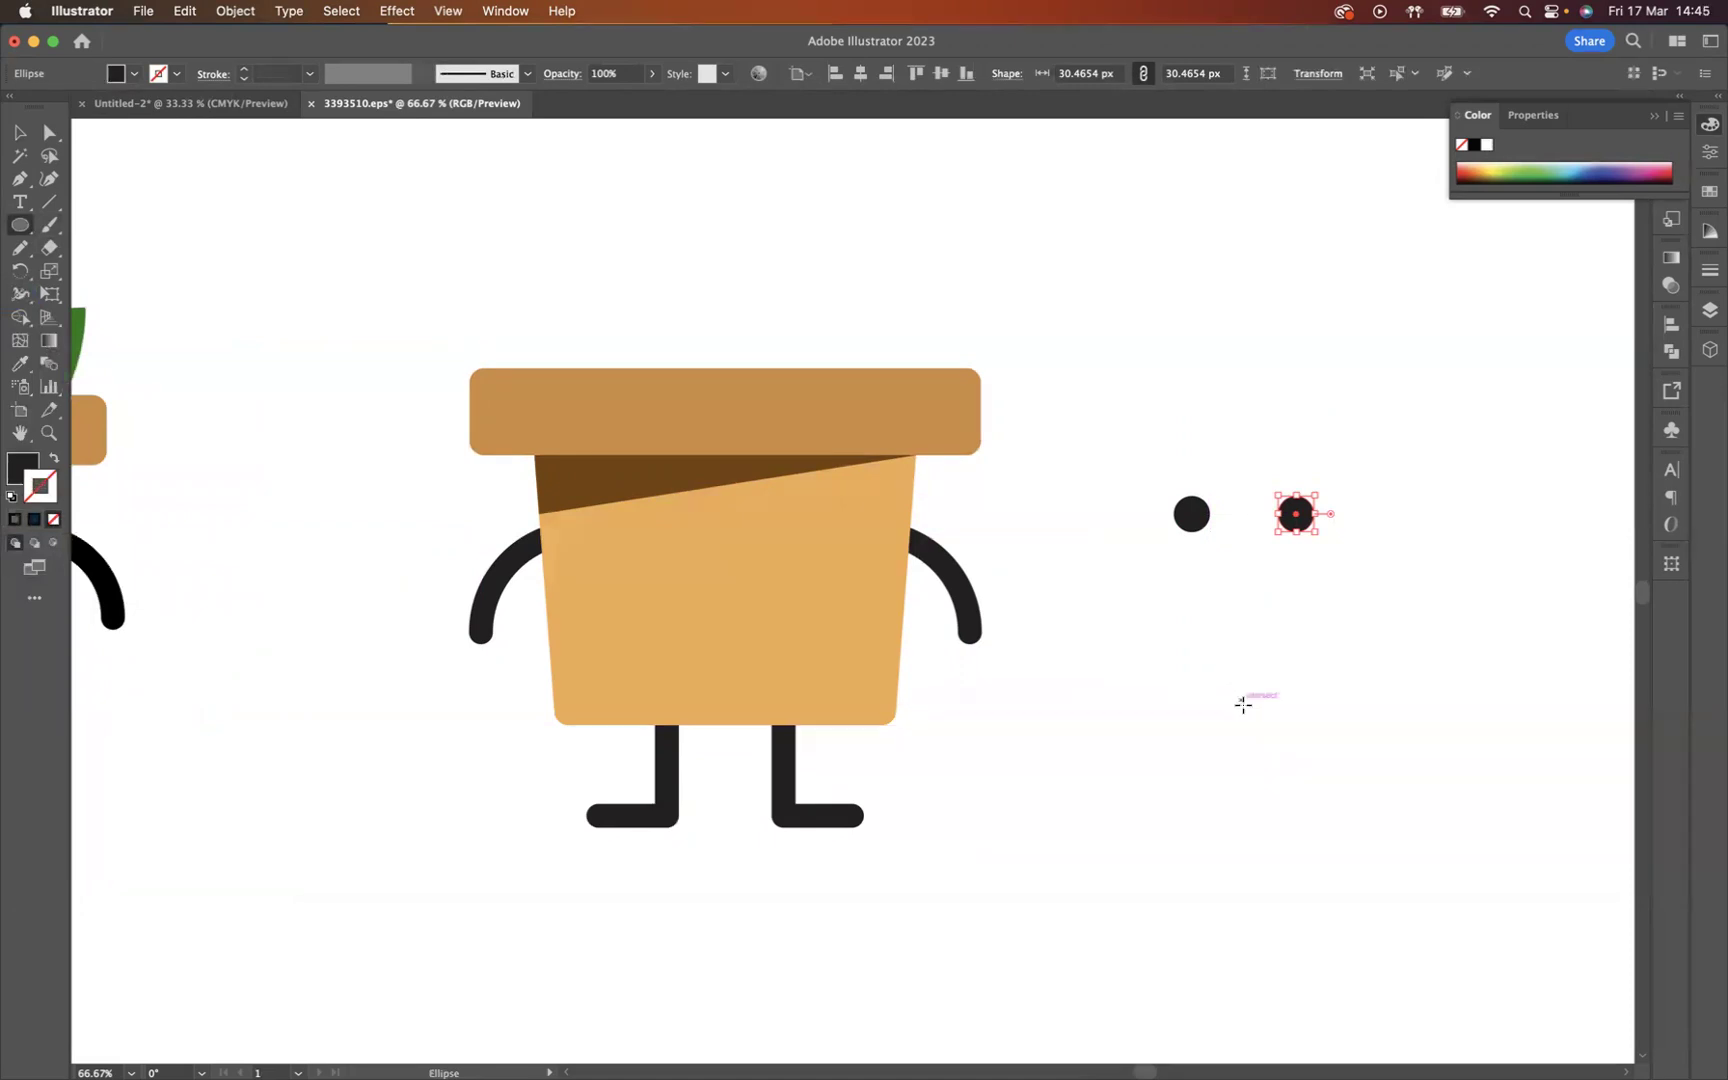
pyautogui.moveTo(1241, 700); pyautogui.dragTo(1311, 758)
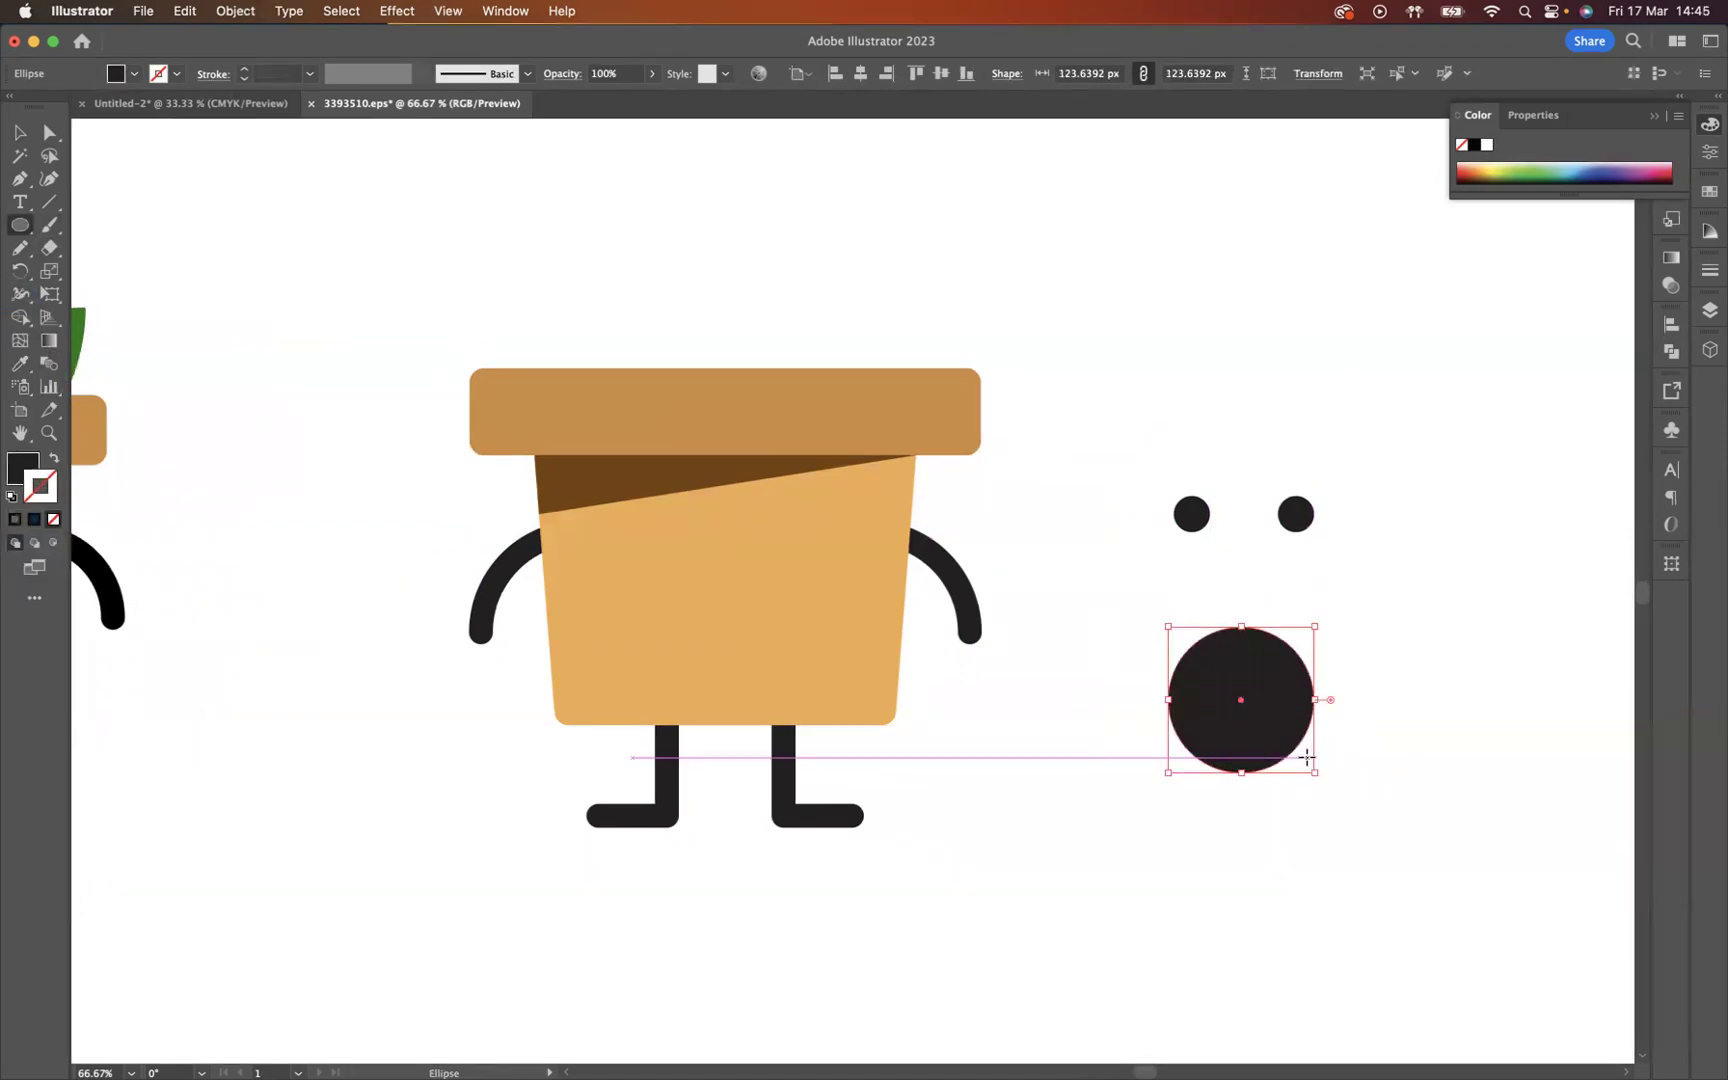
# Step: Give the large circle the arm's thick dark stroke and delete its top anchor to form a smile arc
pyautogui.press('i')
pyautogui.click(964, 579)
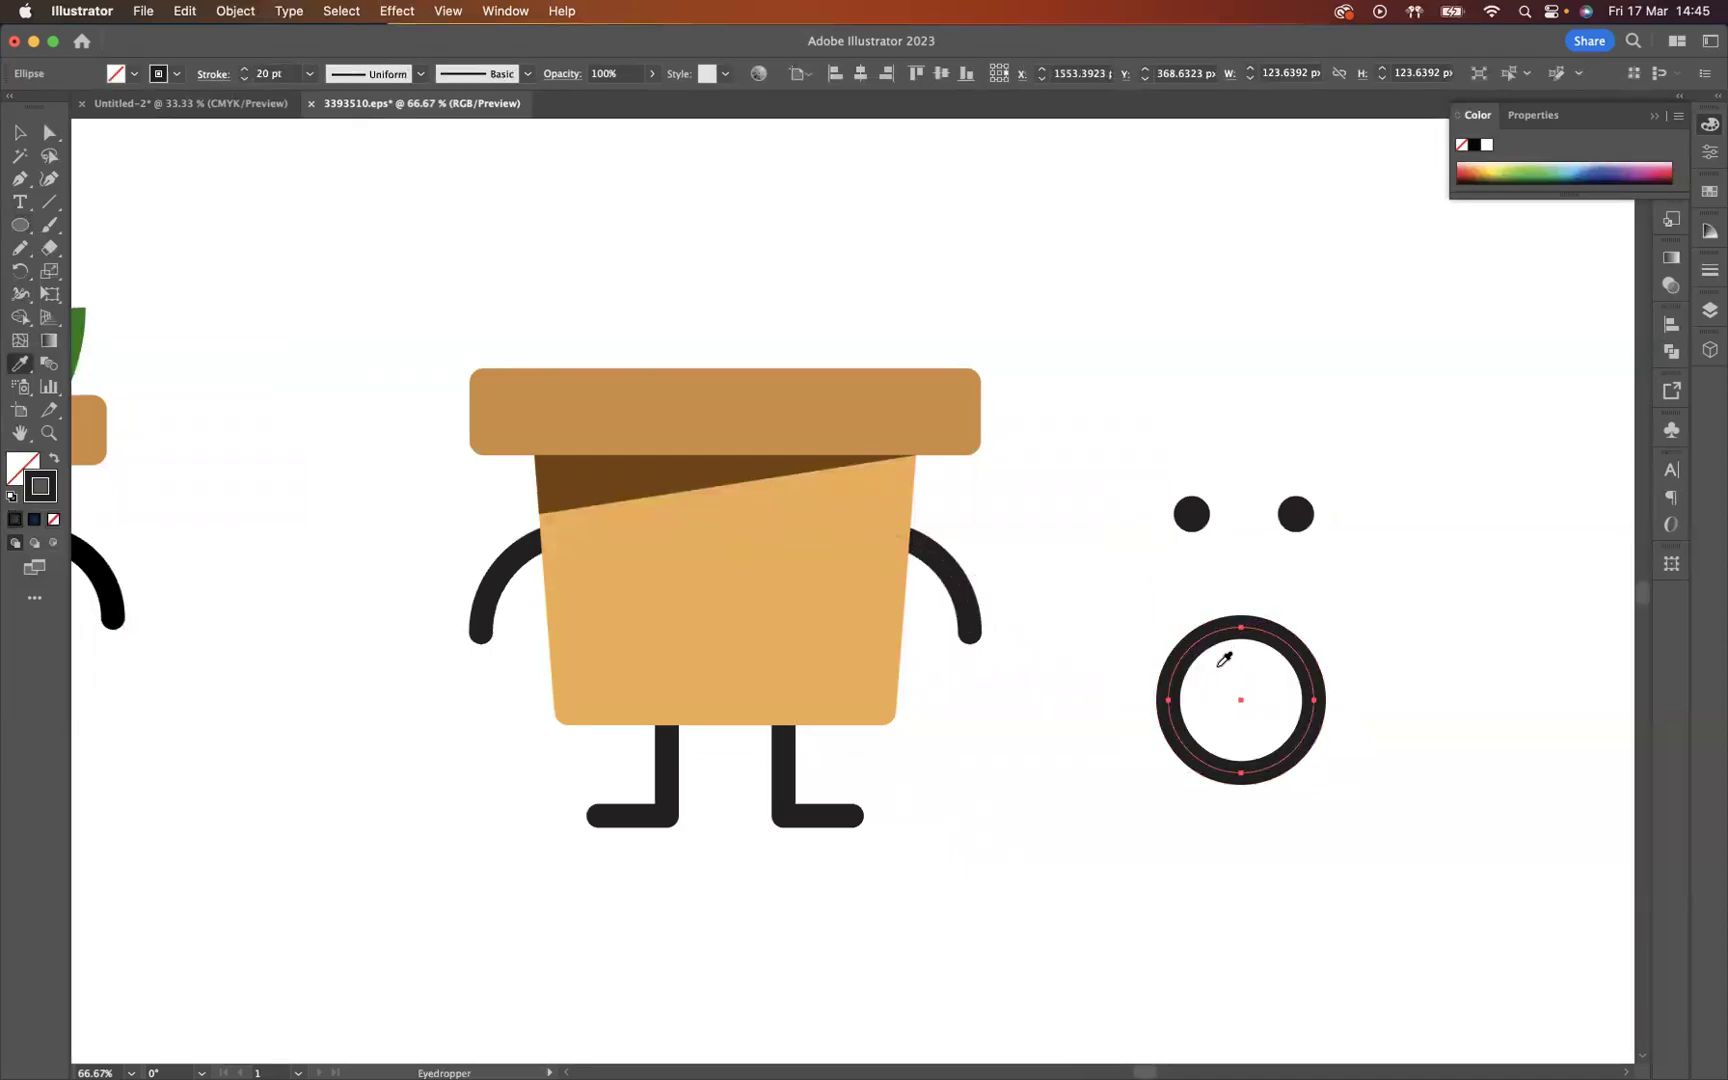
pyautogui.click(49, 132)
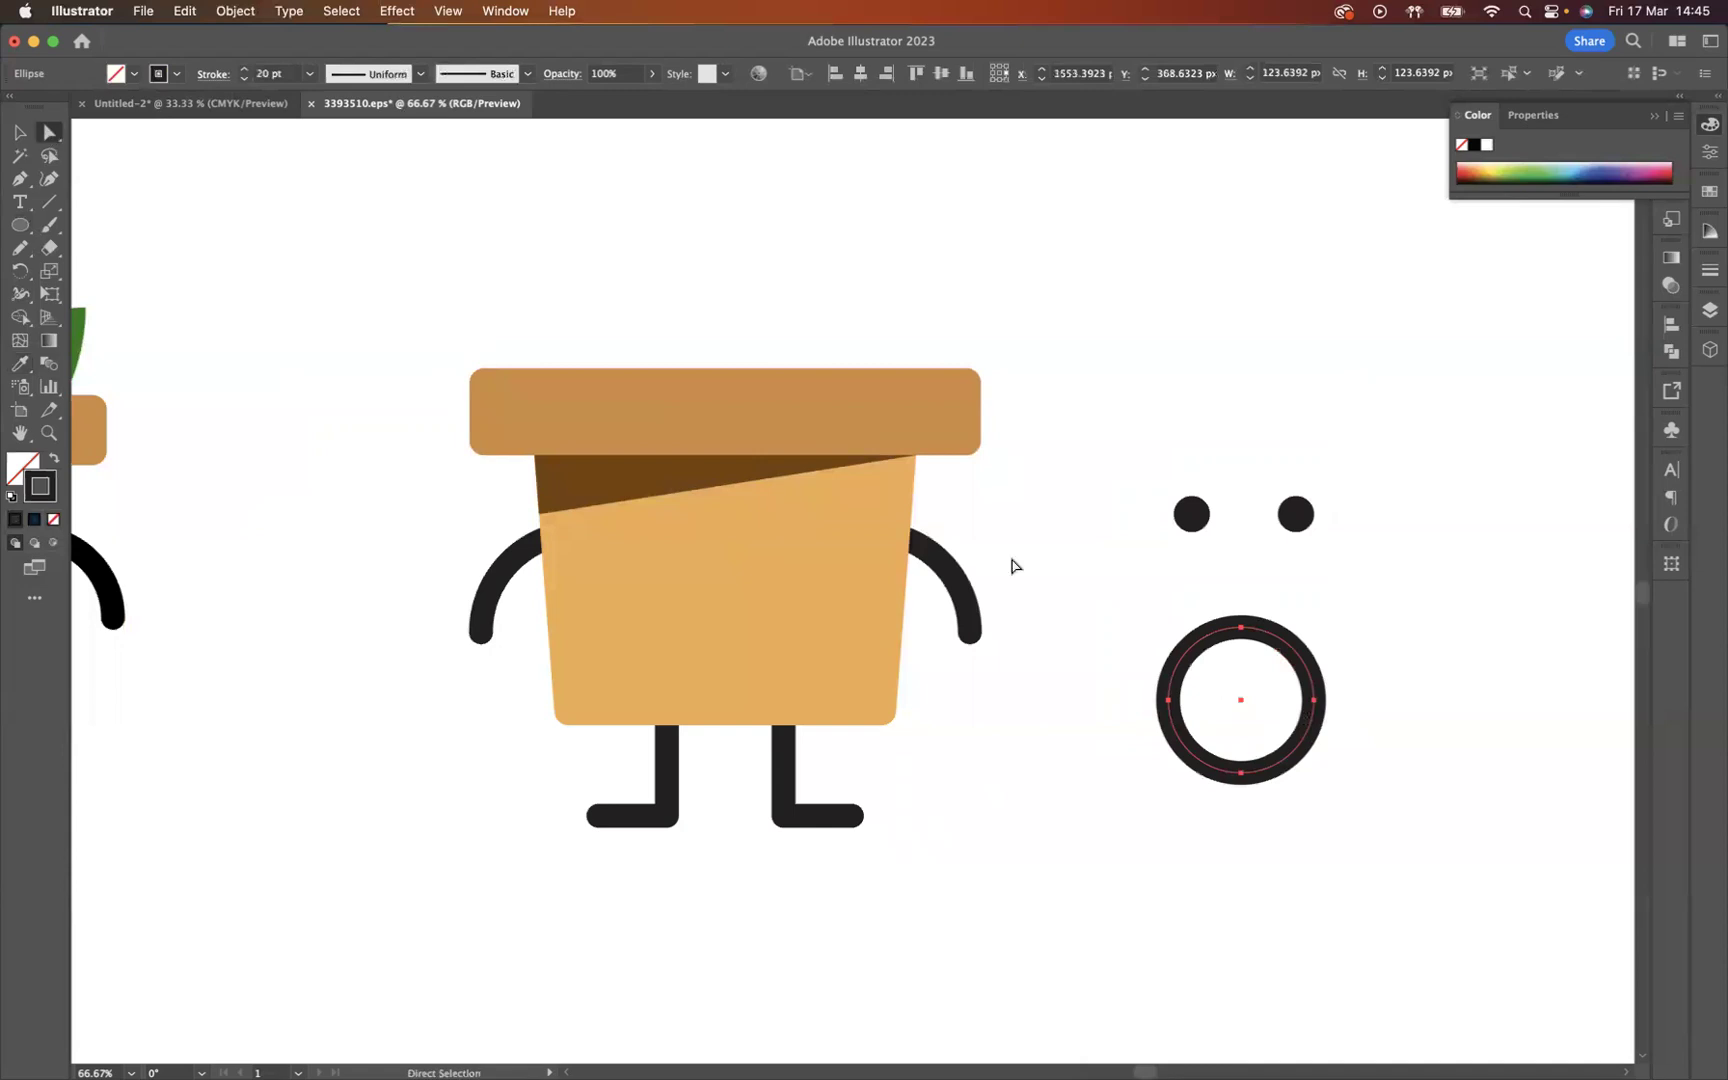
pyautogui.moveTo(1213, 600); pyautogui.dragTo(1277, 675)
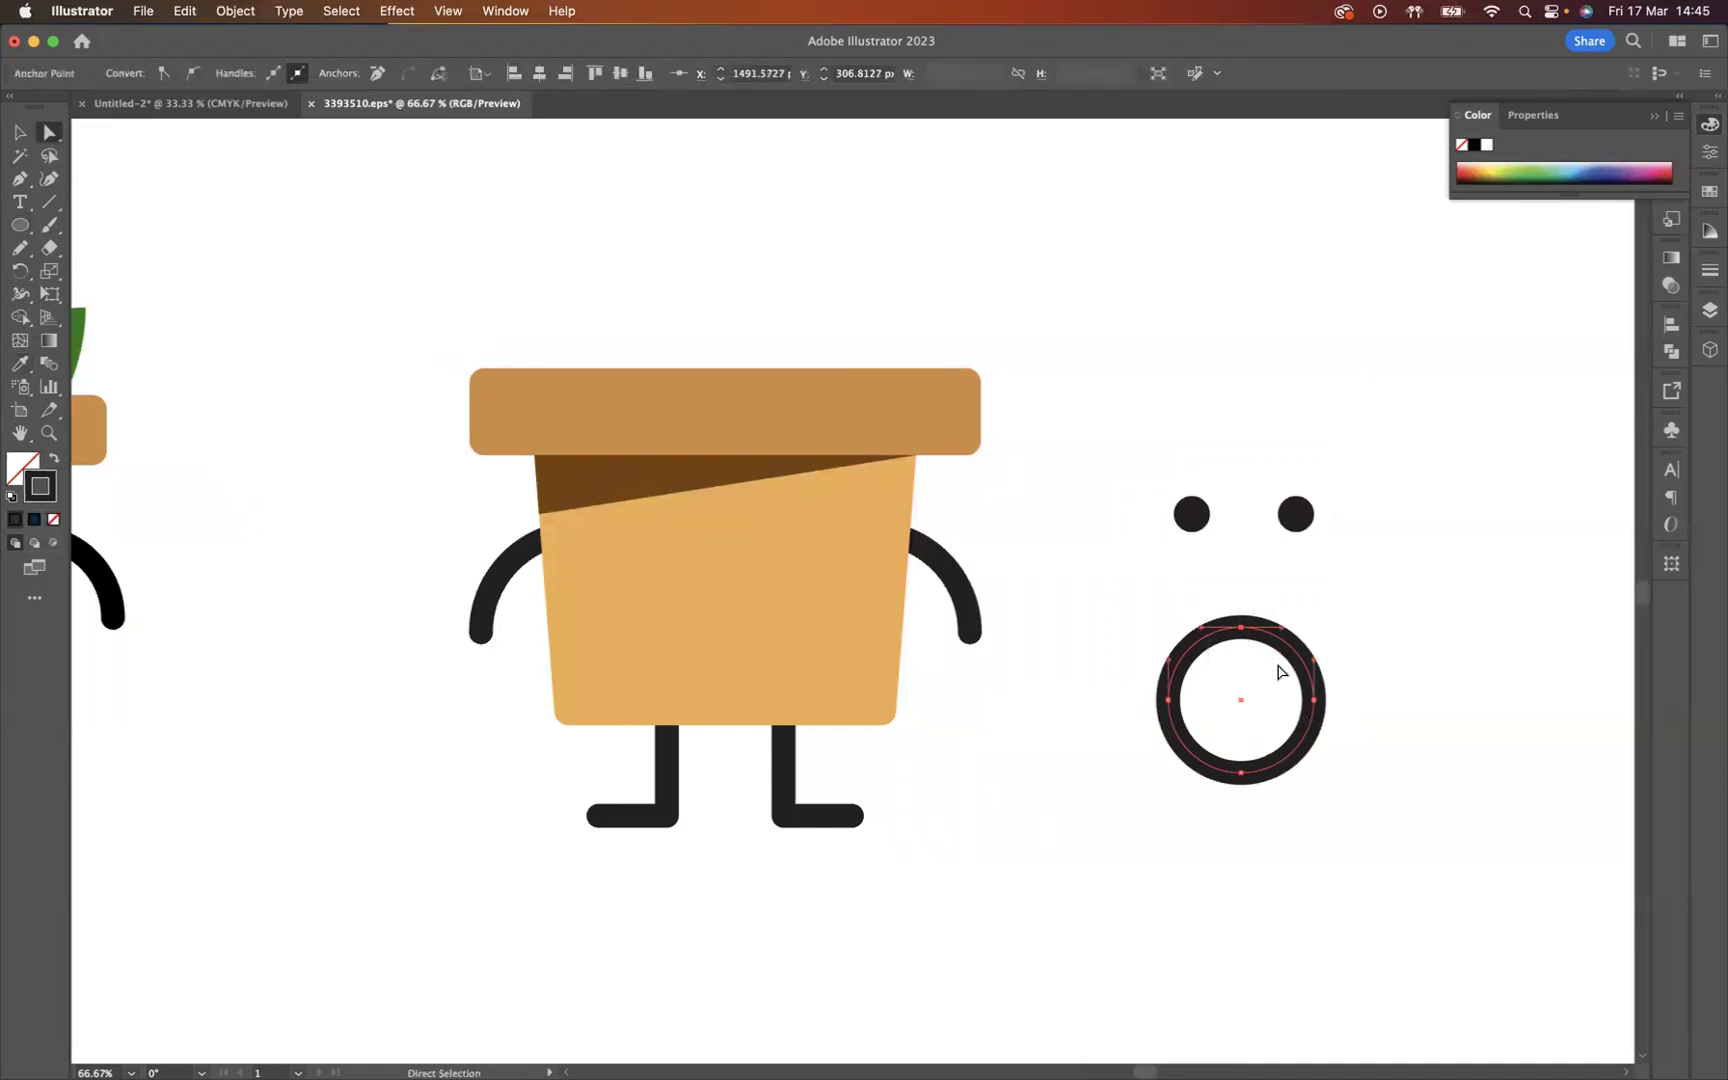
pyautogui.press('Delete')
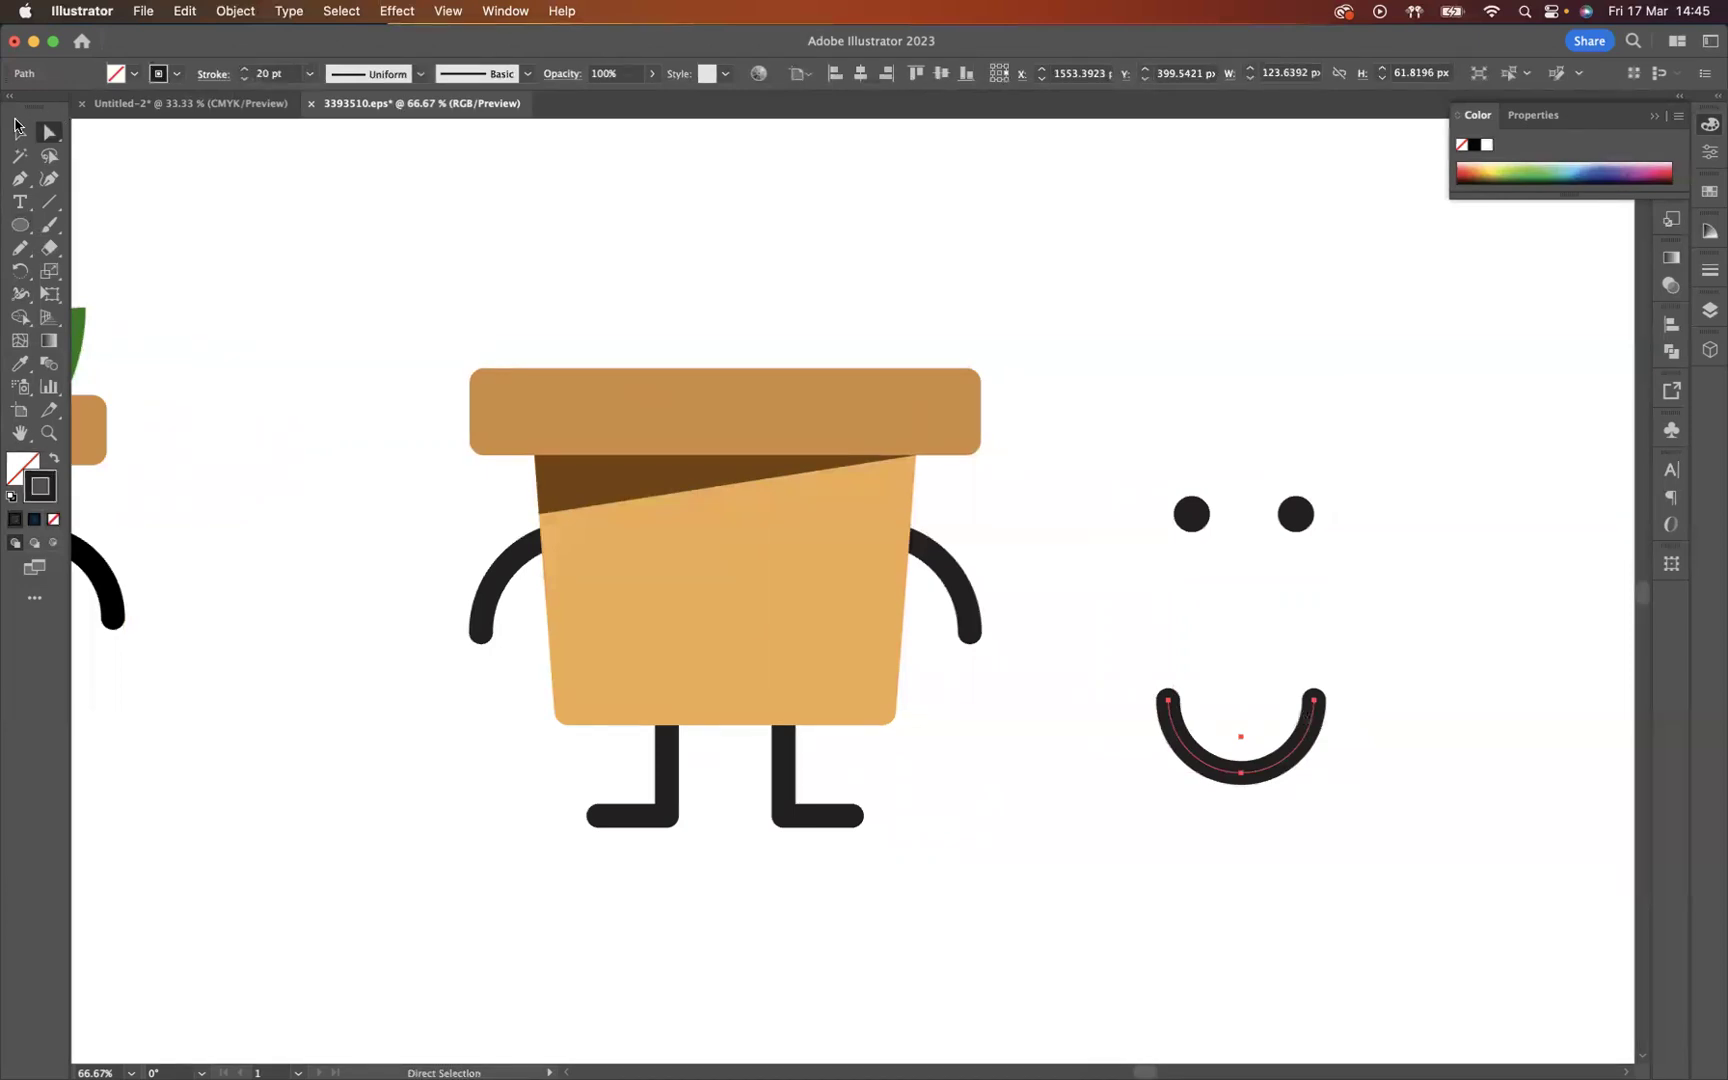
# Step: Shrink the smile arc slightly and move it up under the eyes
pyautogui.click(19, 132)
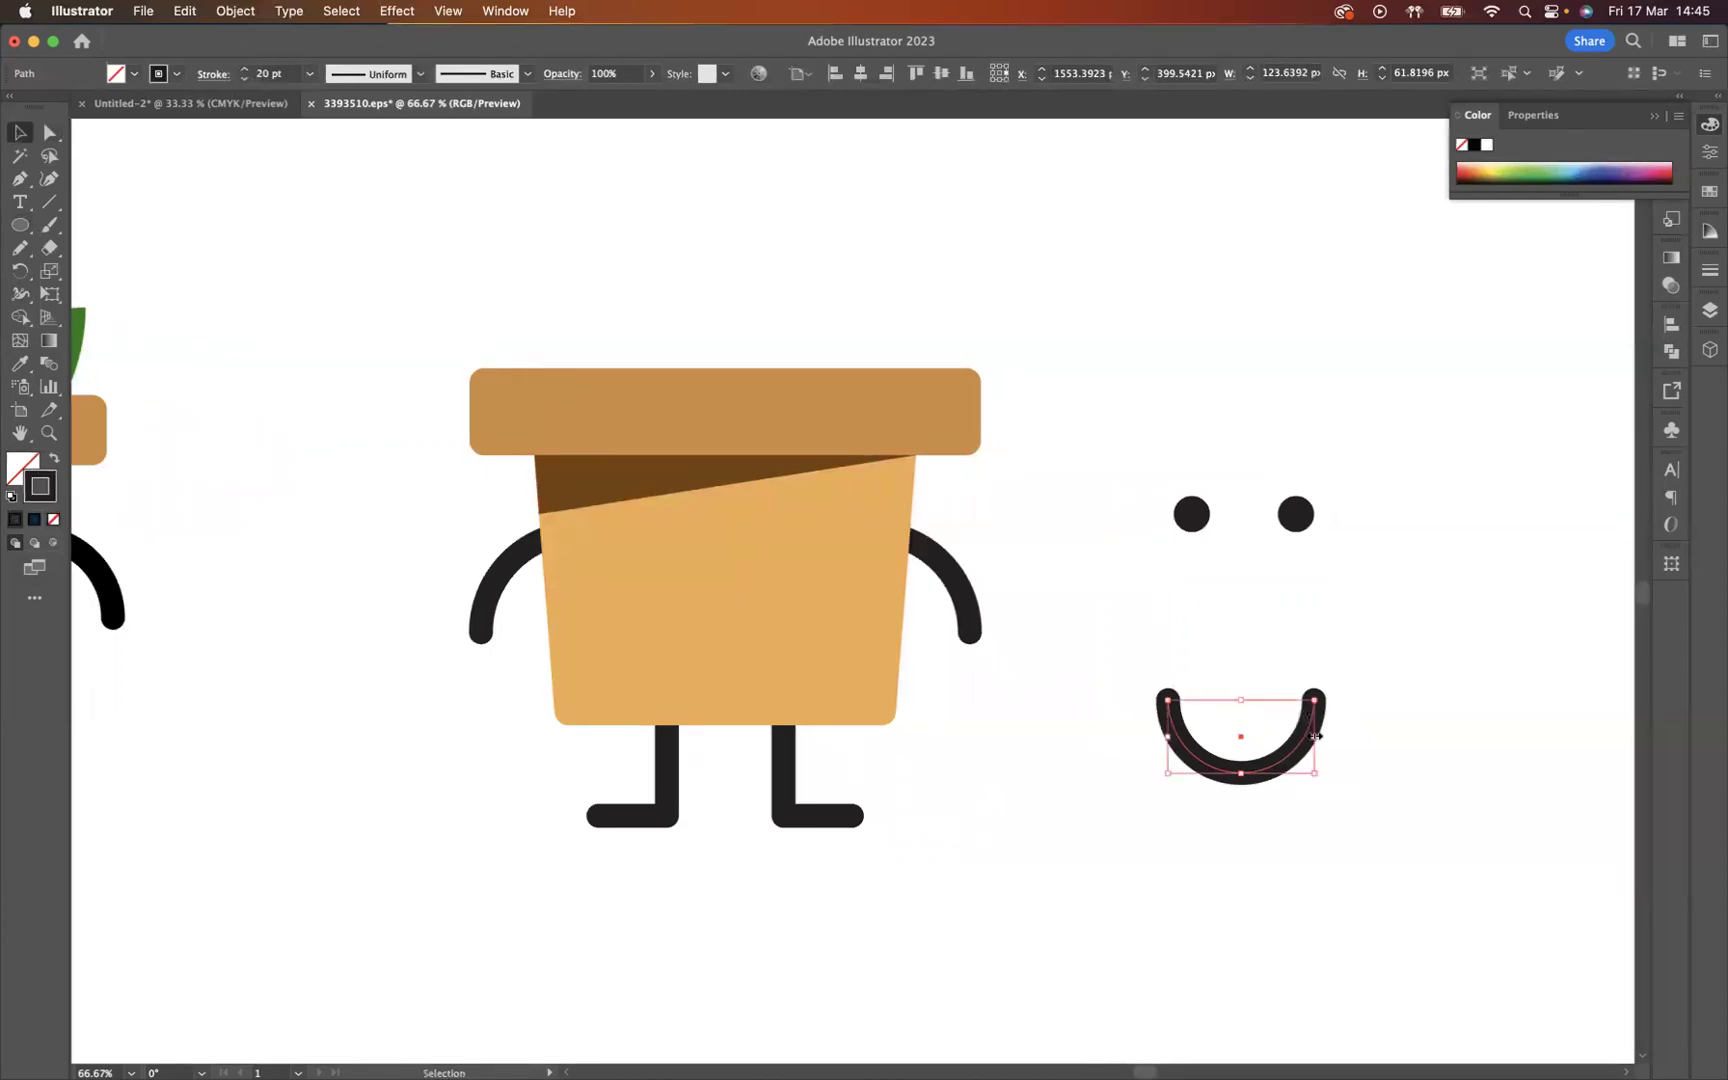
pyautogui.moveTo(1316, 736); pyautogui.dragTo(1265, 650)
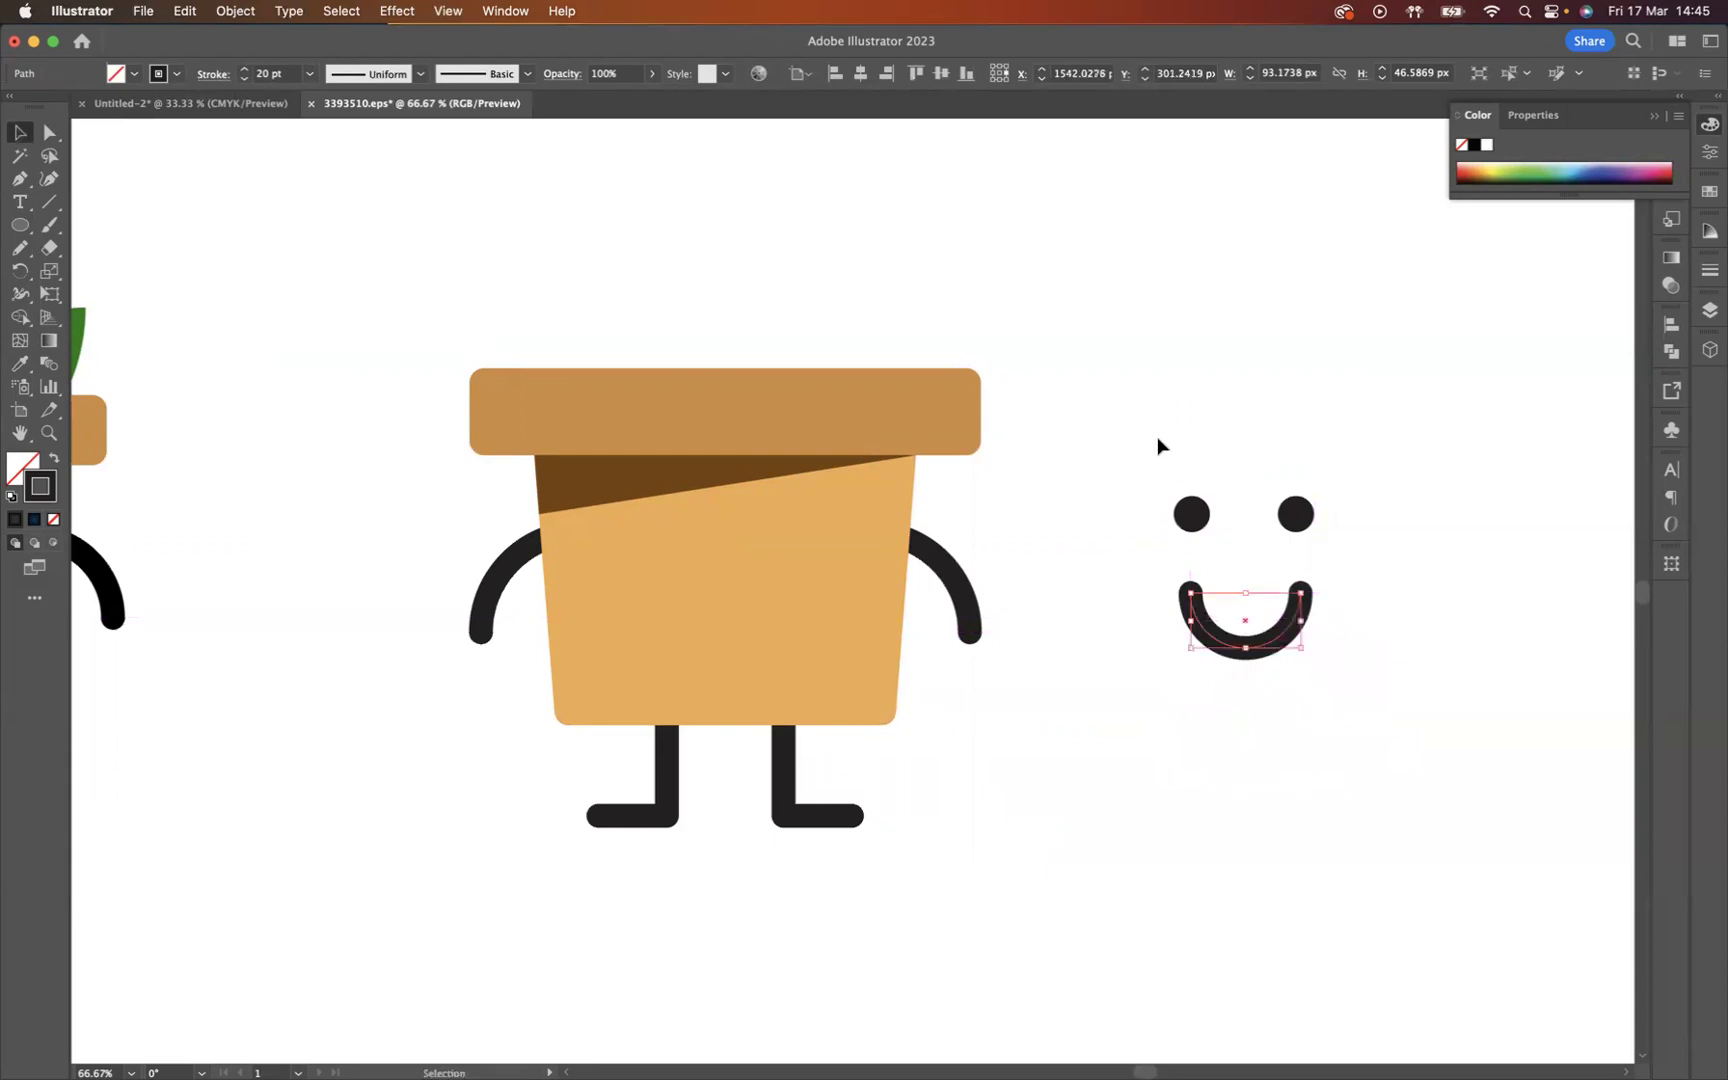
pyautogui.moveTo(1157, 437); pyautogui.dragTo(1338, 688)
pyautogui.click(1202, 317)
# Step: Group the eyes, centre them horizontally over the smile, and move the face onto the pot
pyautogui.moveTo(1172, 459); pyautogui.dragTo(1318, 714)
pyautogui.press('super+g')
pyautogui.click(860, 73)
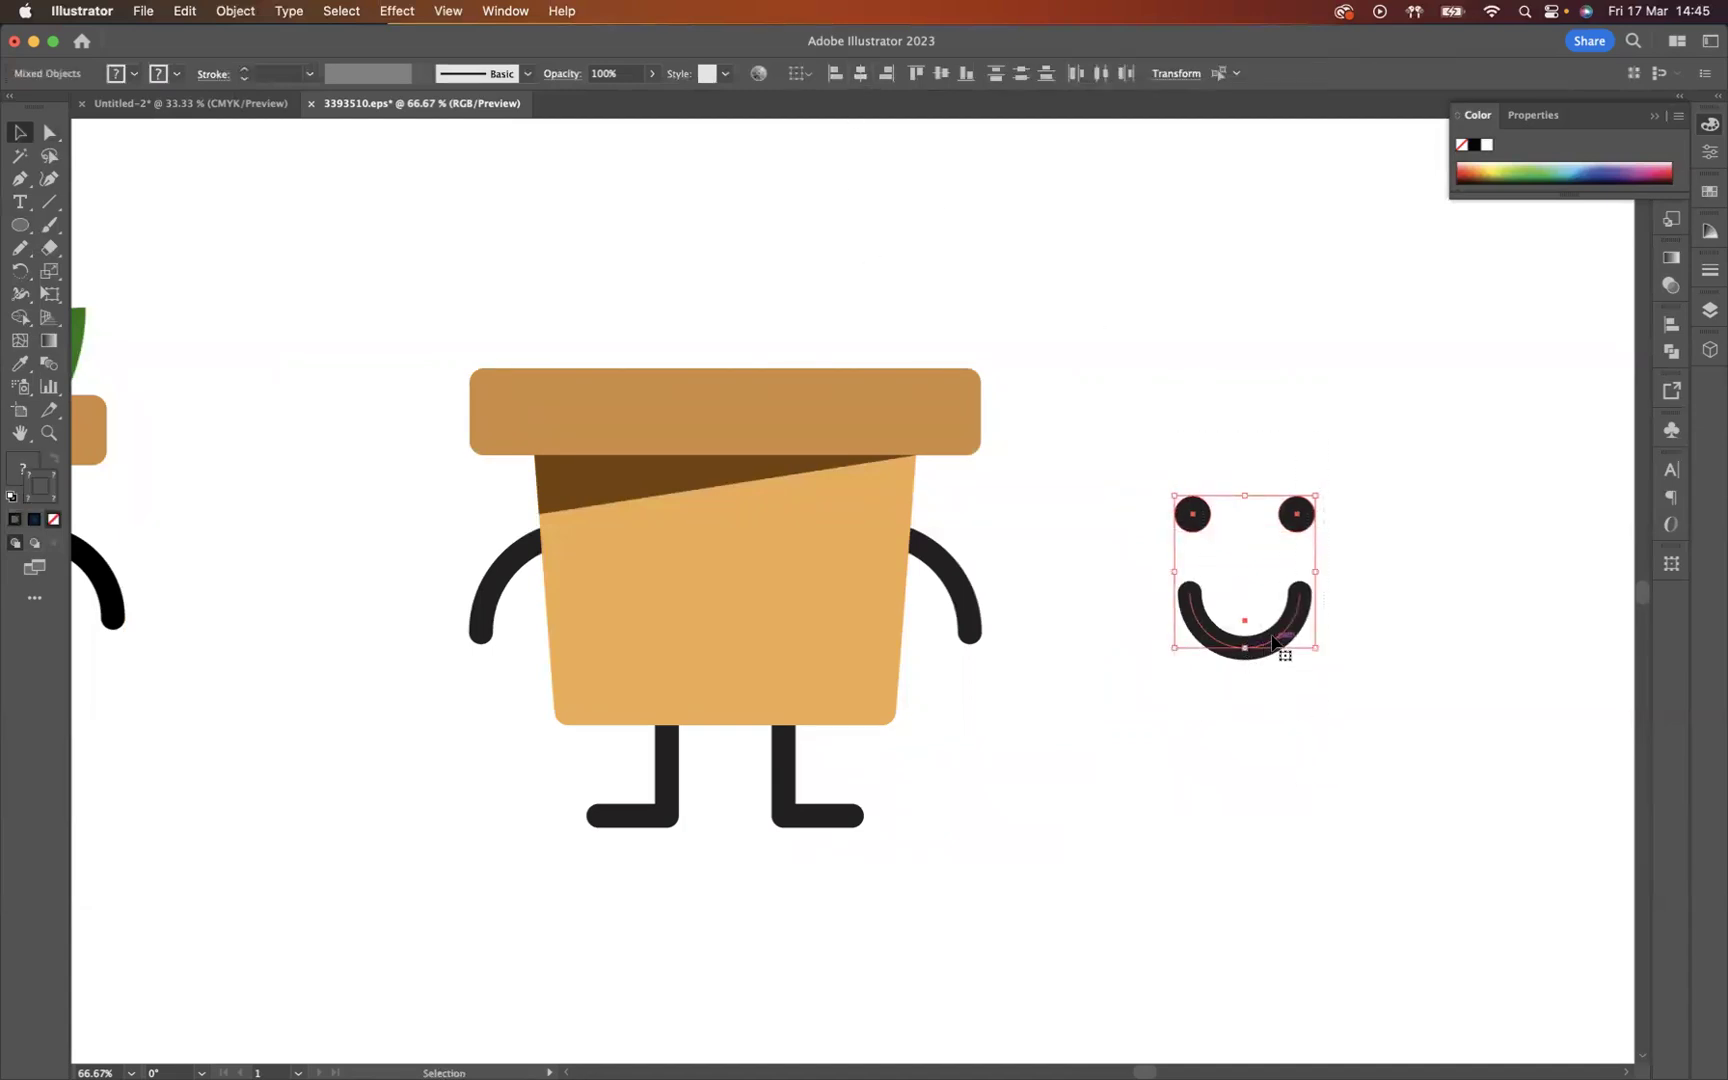
pyautogui.moveTo(1266, 645); pyautogui.dragTo(752, 656)
# Step: Shrink the face to fit the pot and thin the smile's stroke to 15 pt
pyautogui.moveTo(801, 587); pyautogui.dragTo(785, 585)
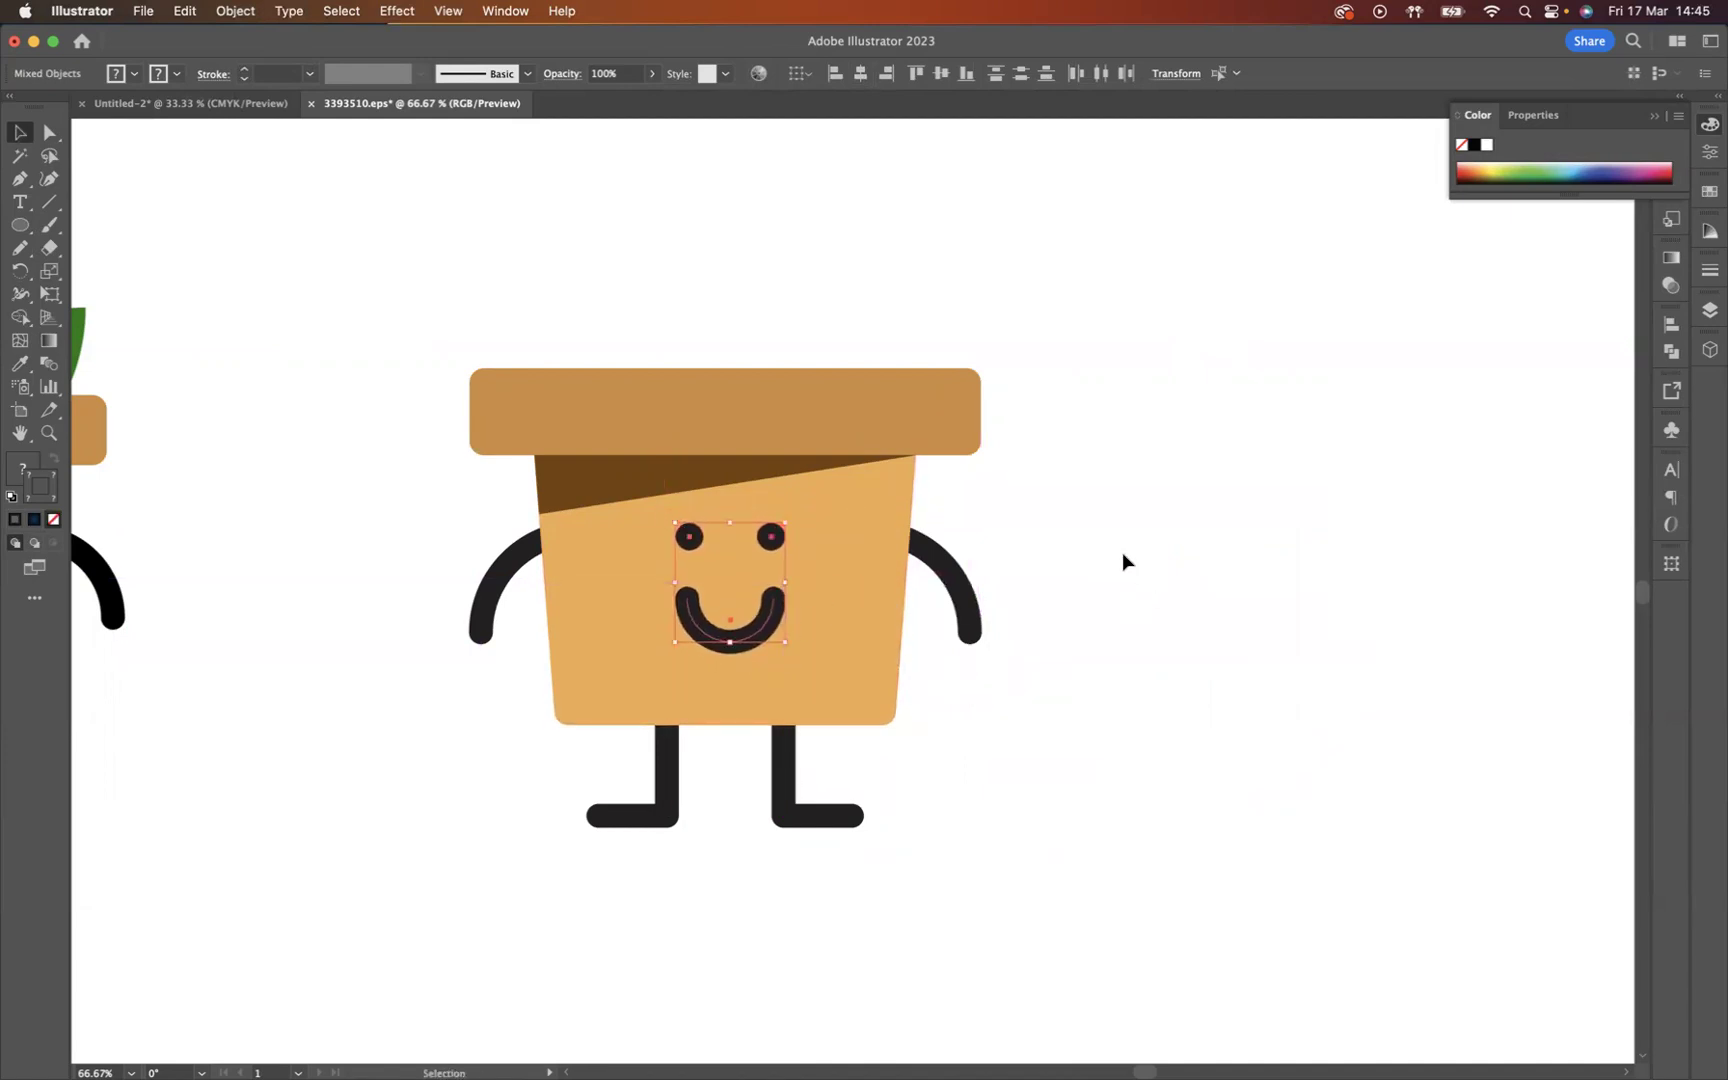
pyautogui.click(1237, 623)
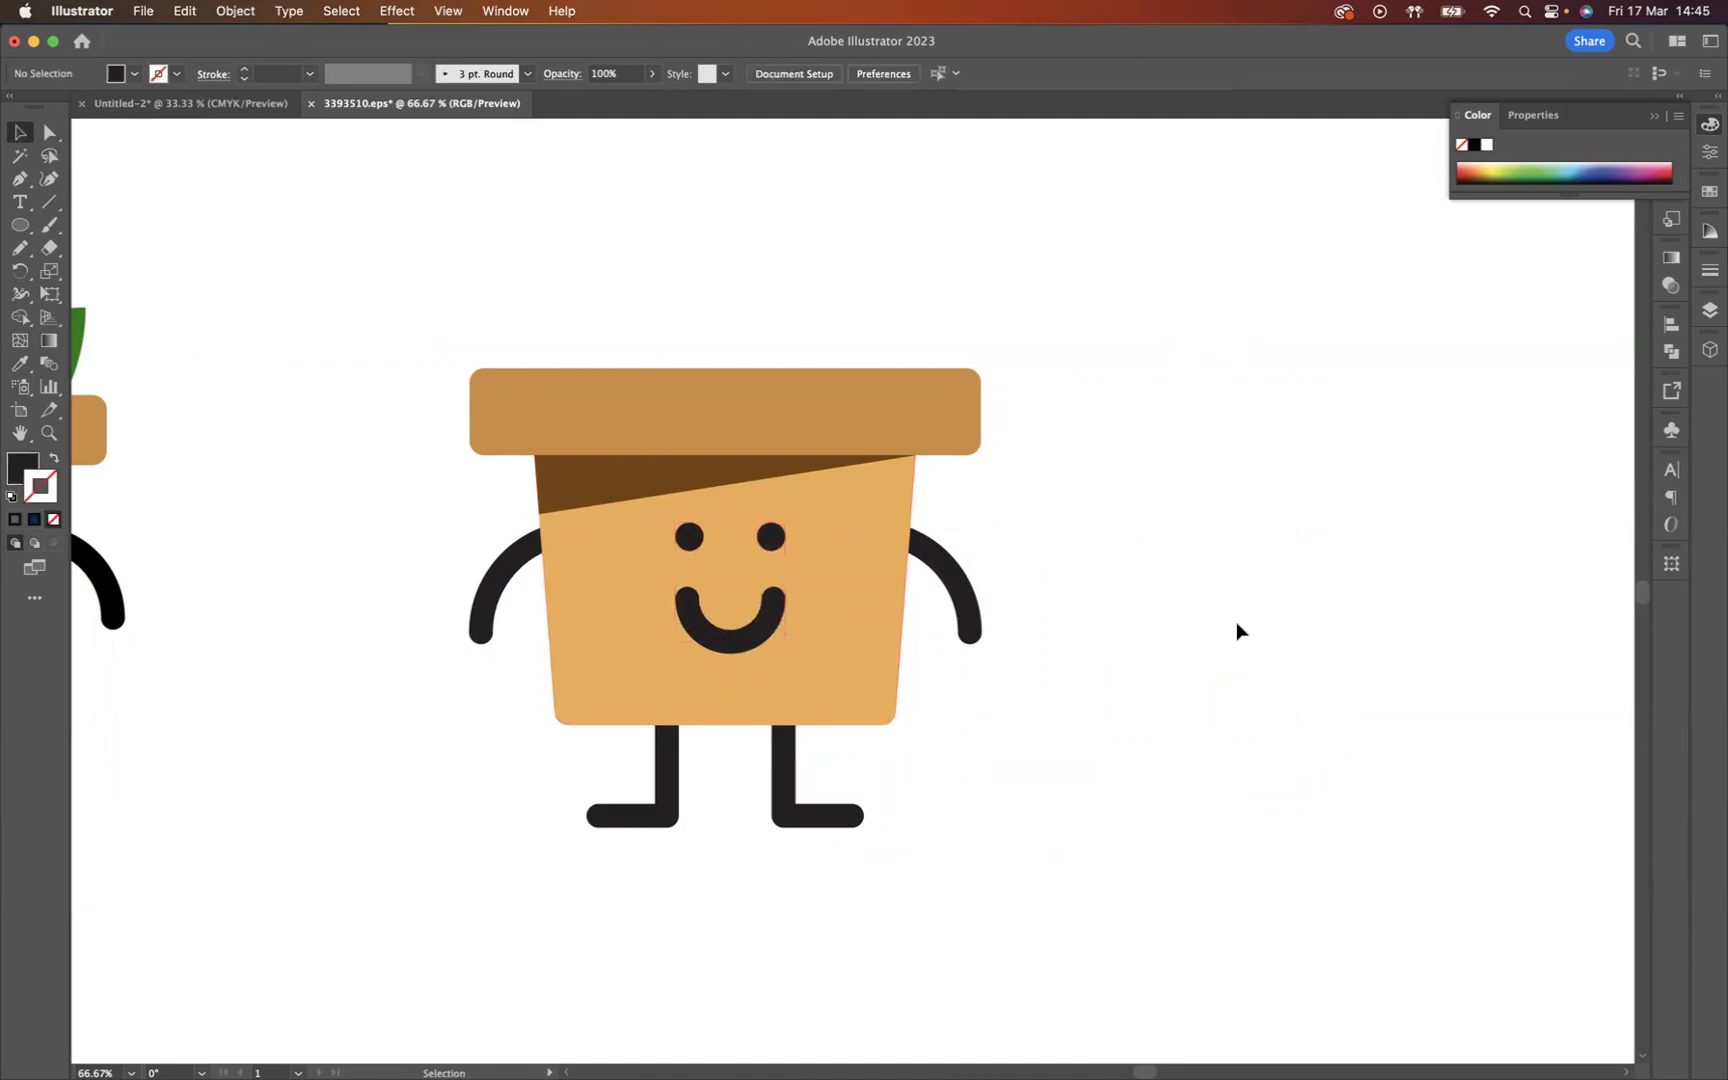
pyautogui.click(742, 645)
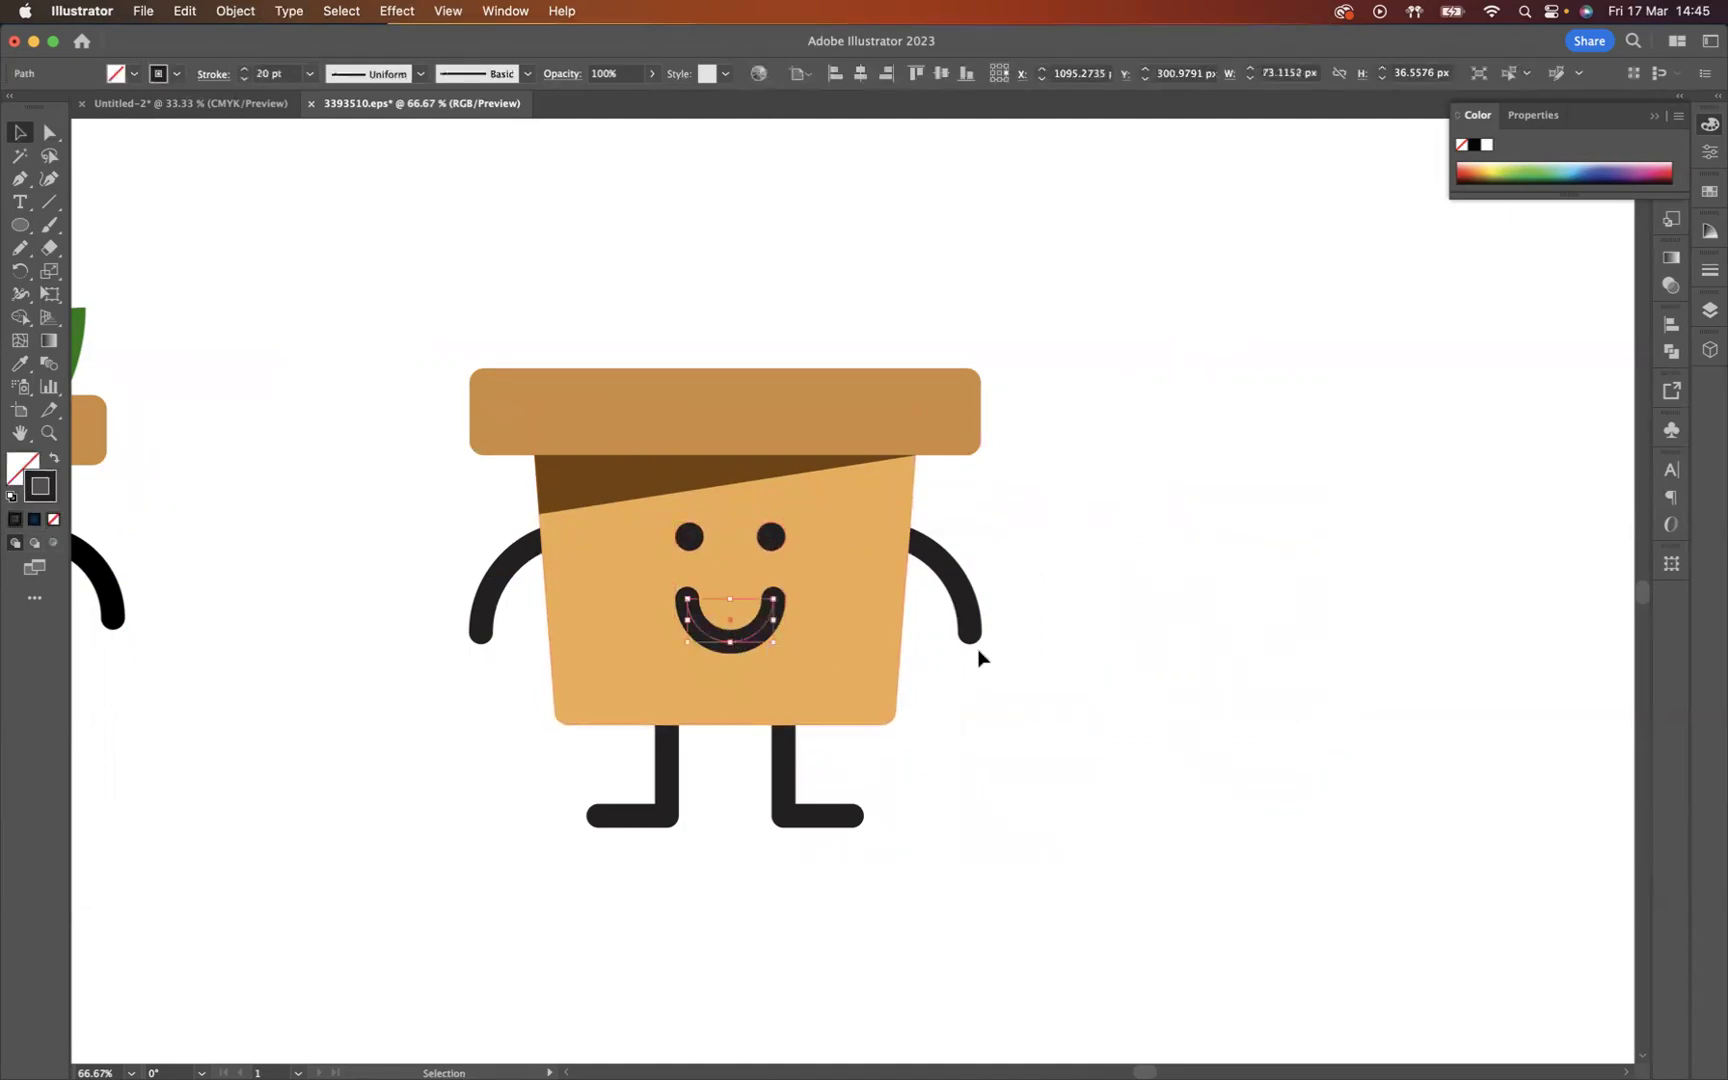
pyautogui.click(243, 79)
pyautogui.click(243, 79)
pyautogui.click(243, 79)
pyautogui.click(243, 79)
pyautogui.click(243, 79)
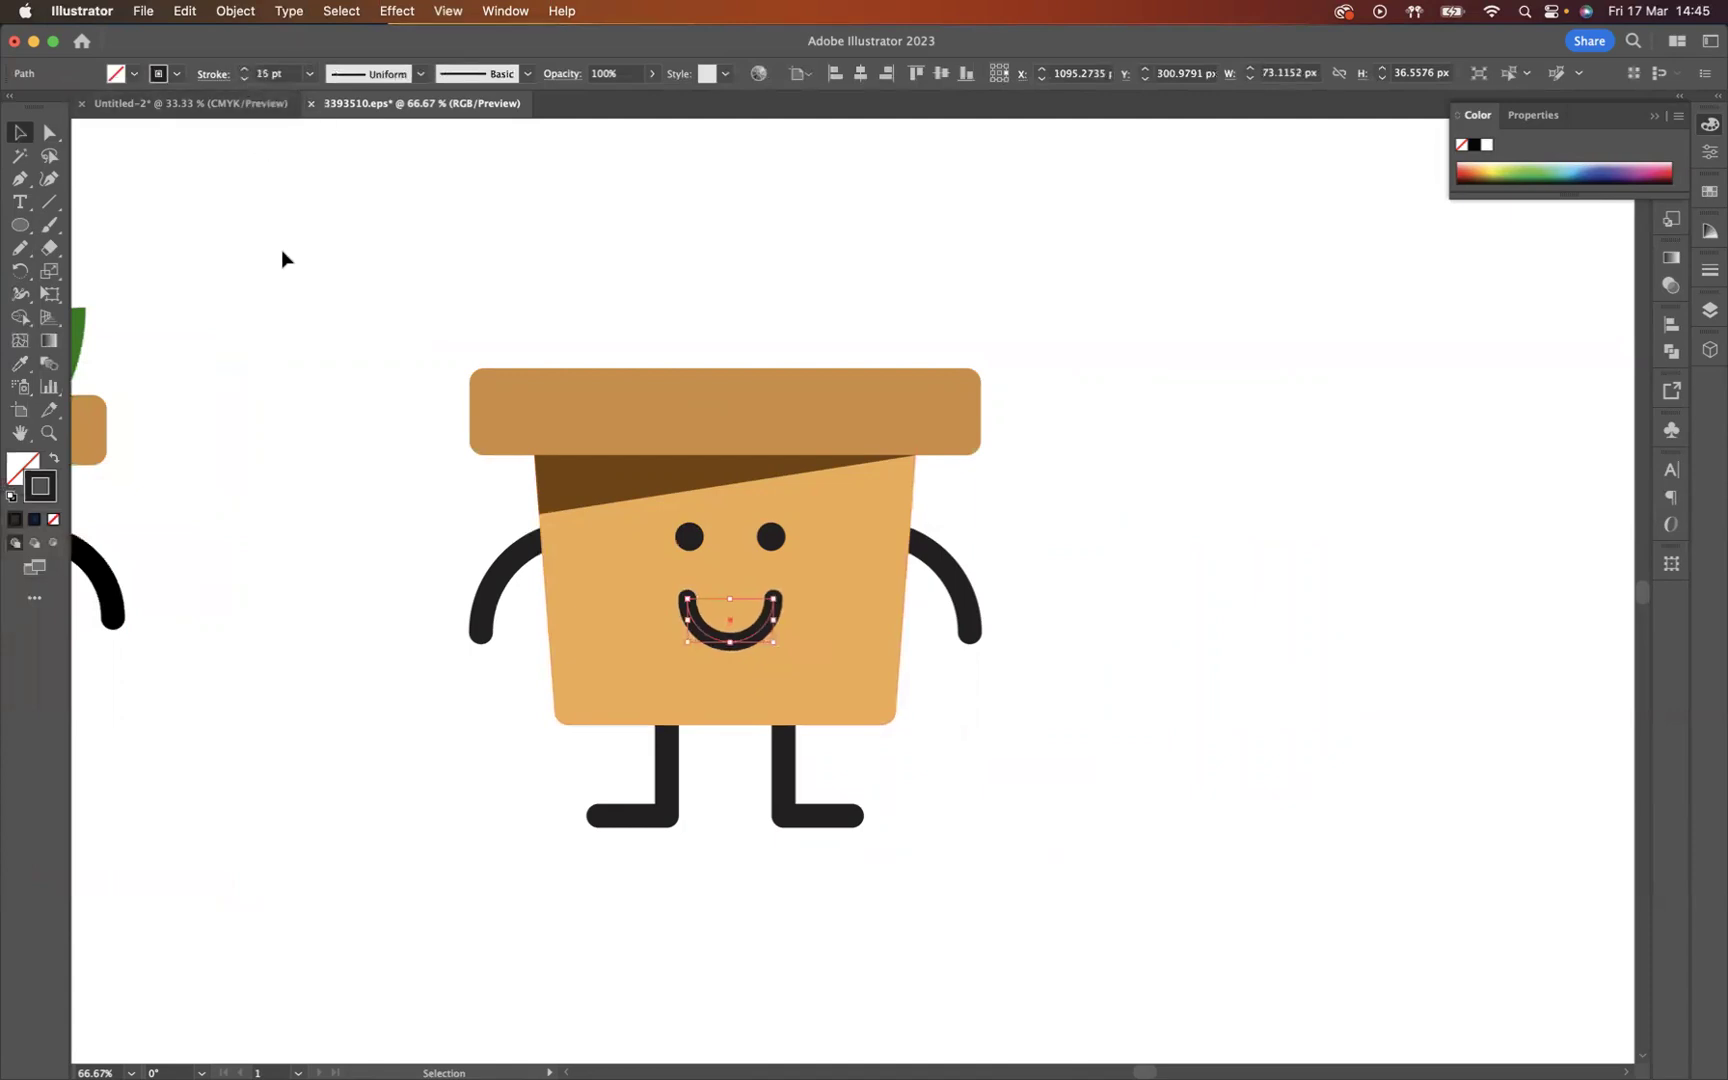
pyautogui.click(303, 273)
# Step: With the reference in view, thin the smile's stroke further to 13 pt
pyautogui.press('space')
pyautogui.moveTo(1075, 684); pyautogui.dragTo(1500, 675)
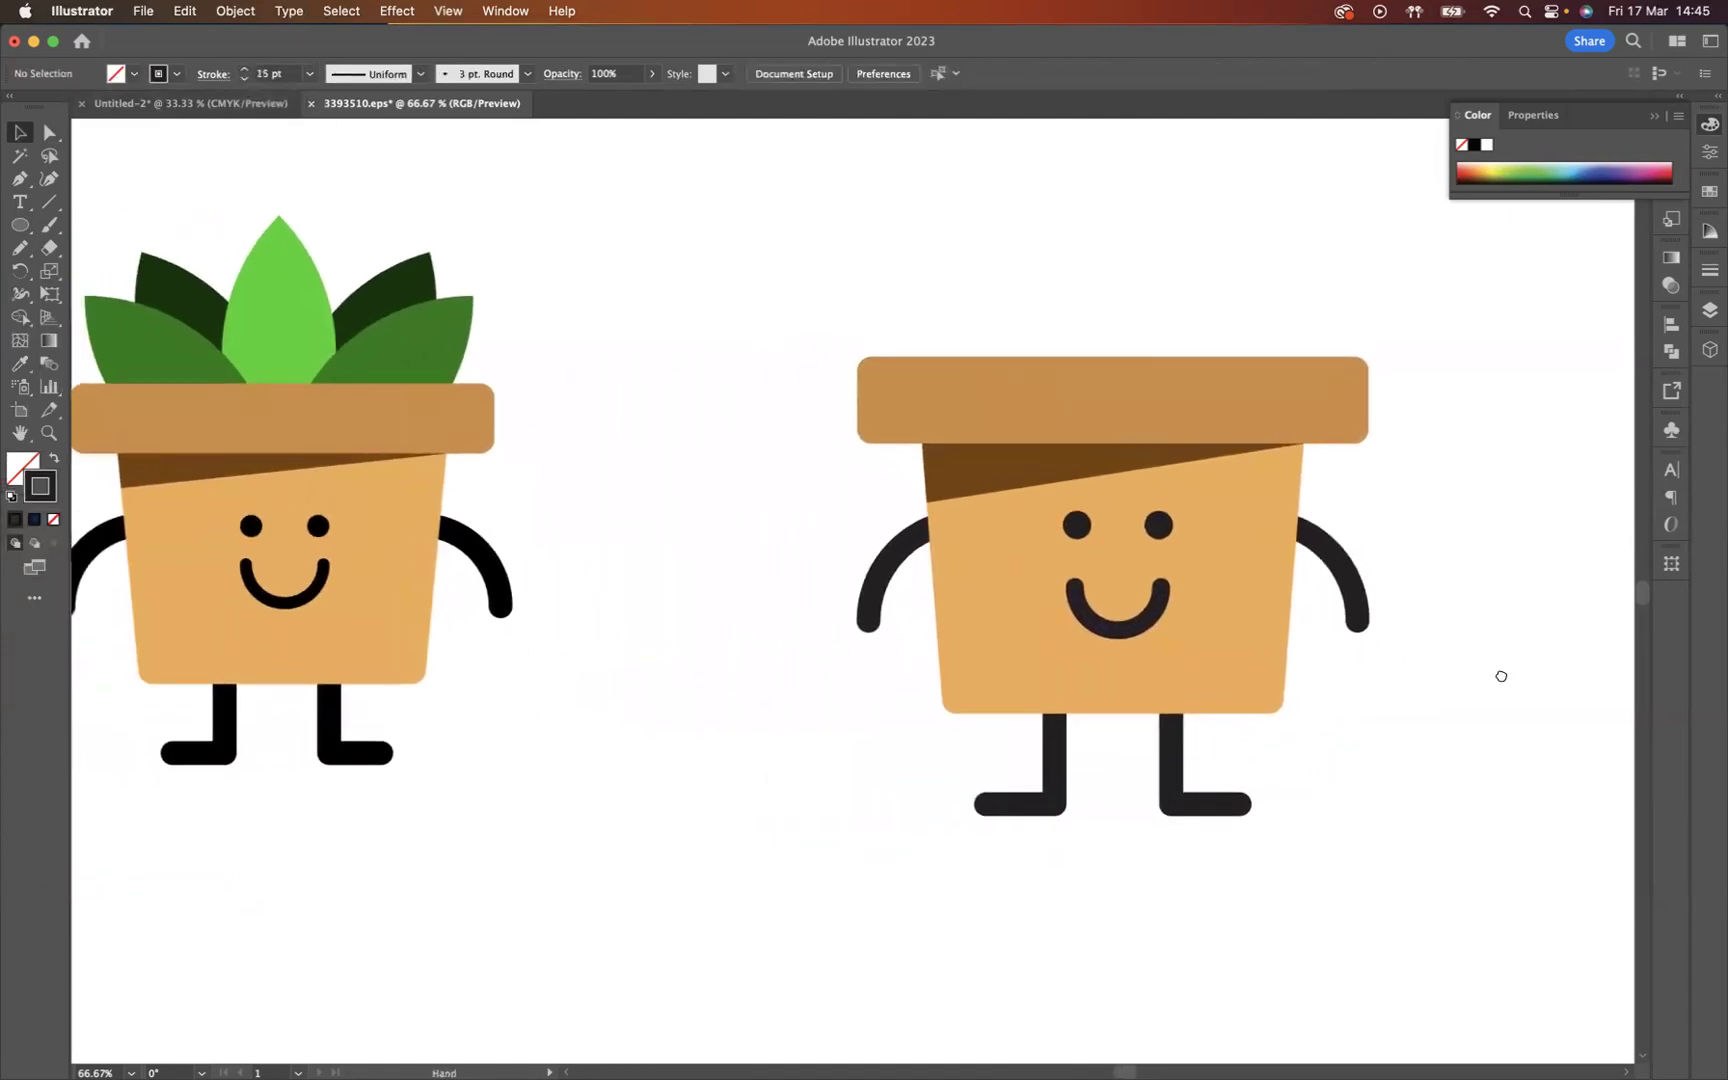
pyautogui.click(1131, 637)
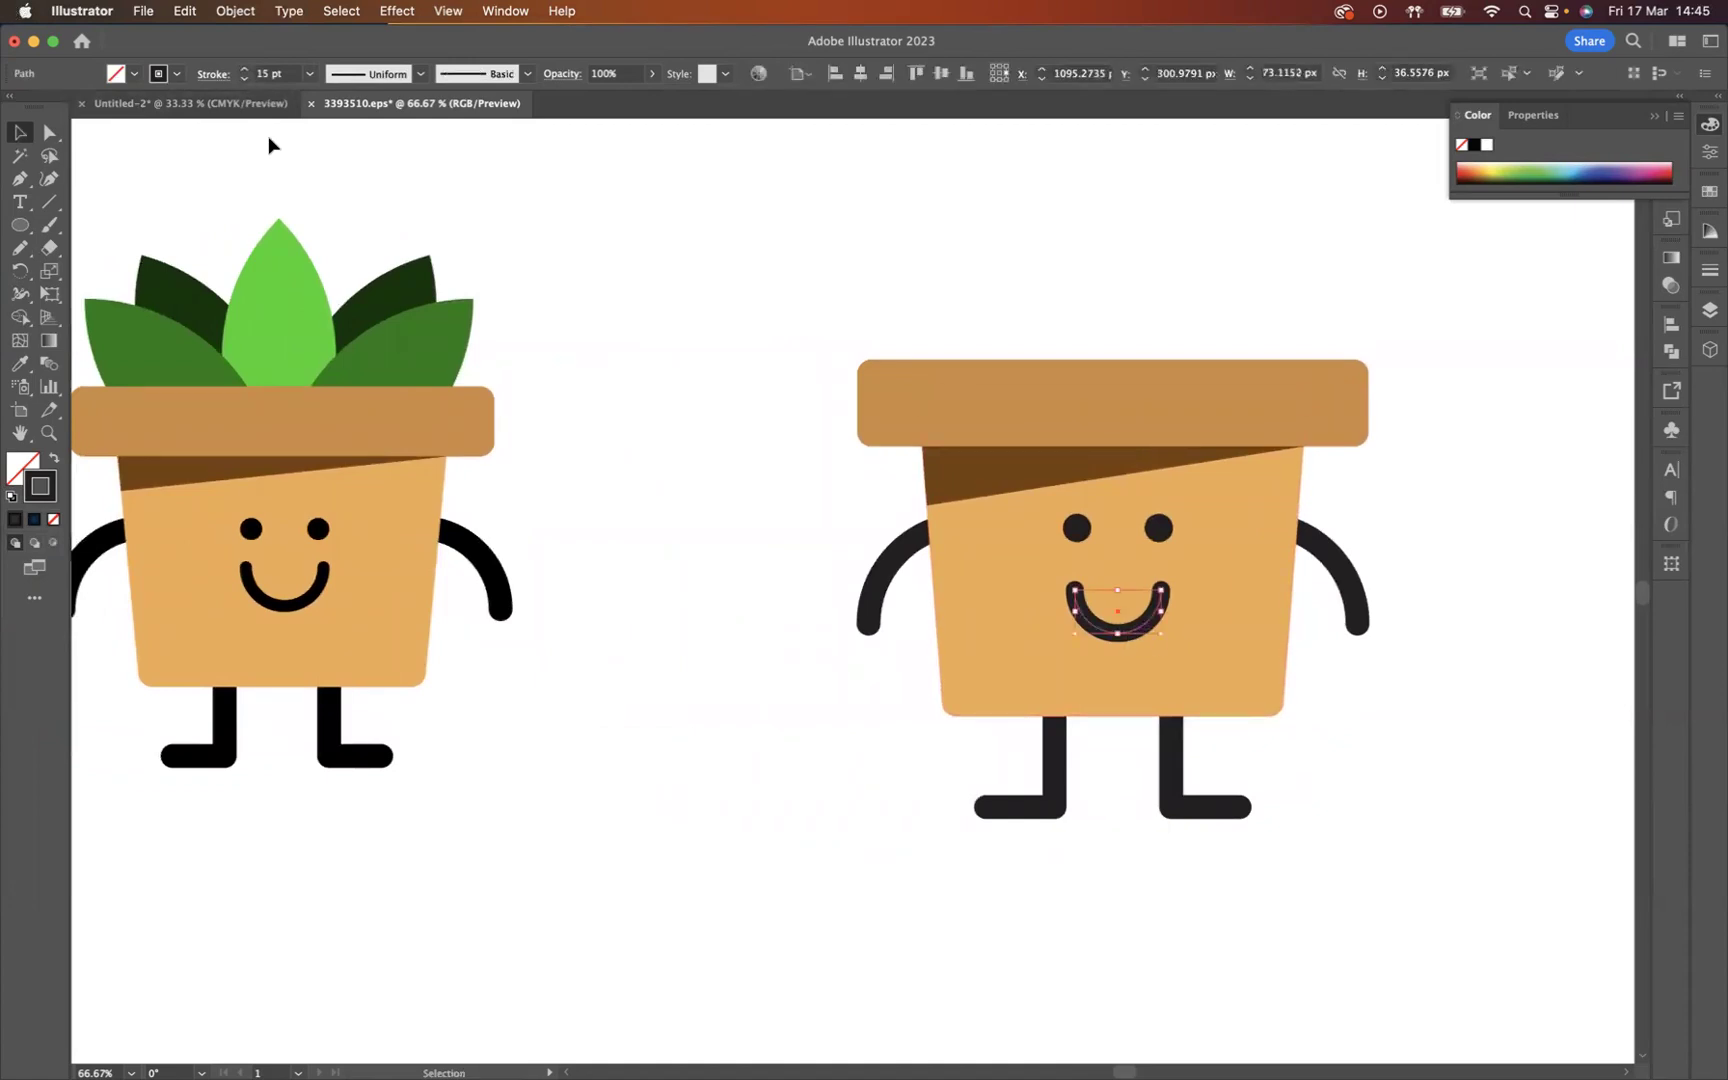
pyautogui.click(244, 79)
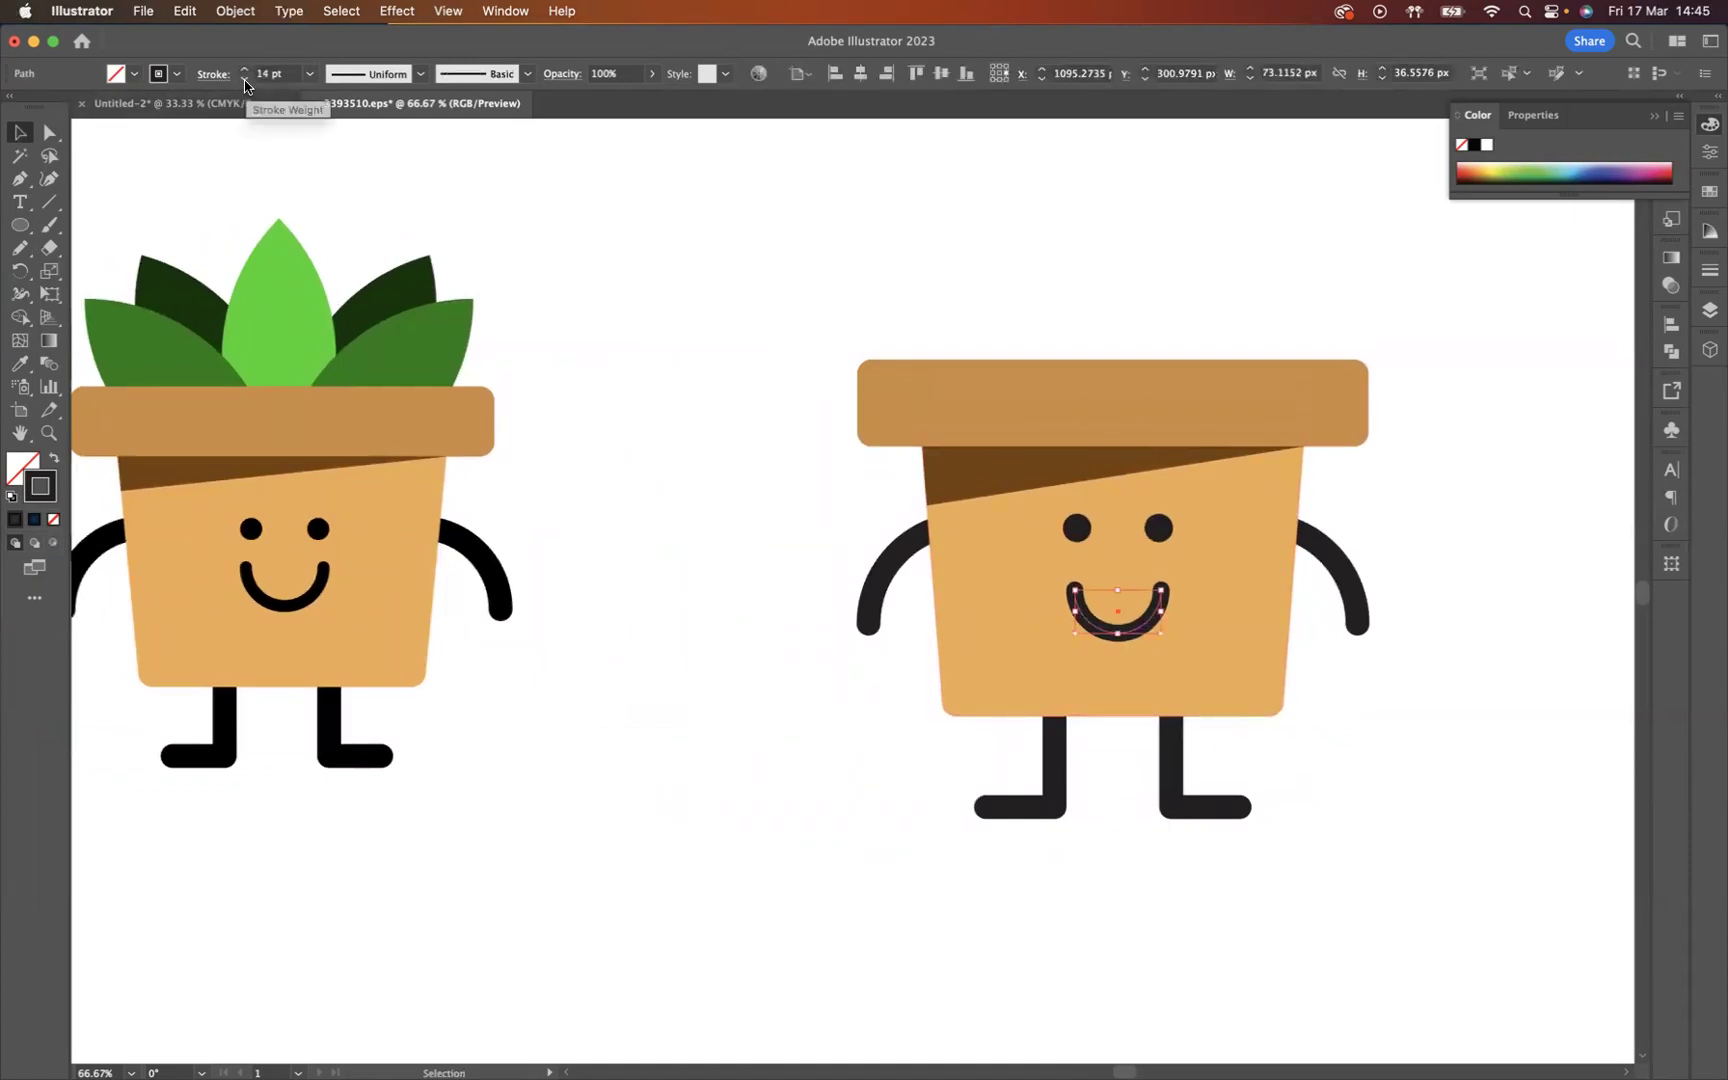
pyautogui.click(244, 79)
pyautogui.click(767, 506)
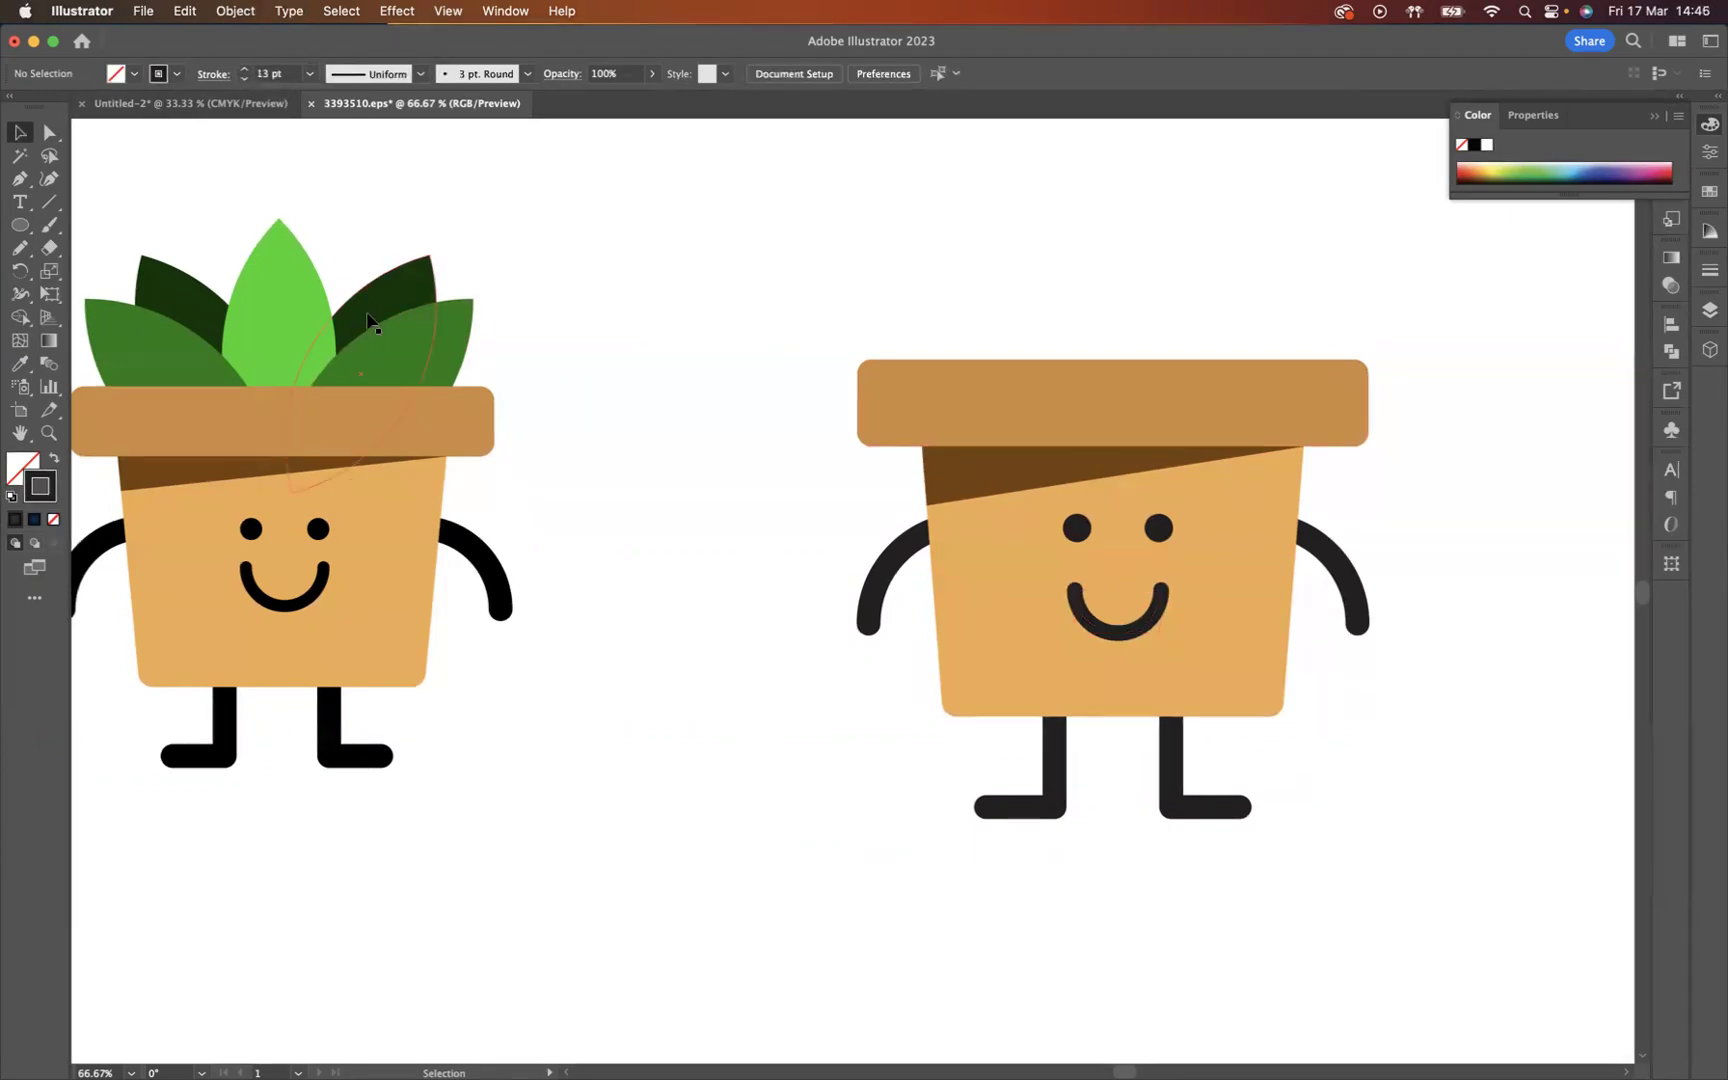
# Step: Draw a square above the new pot and rotate it 45° into a diamond
pyautogui.moveTo(1396, 424); pyautogui.dragTo(1284, 892)
pyautogui.click(22, 226)
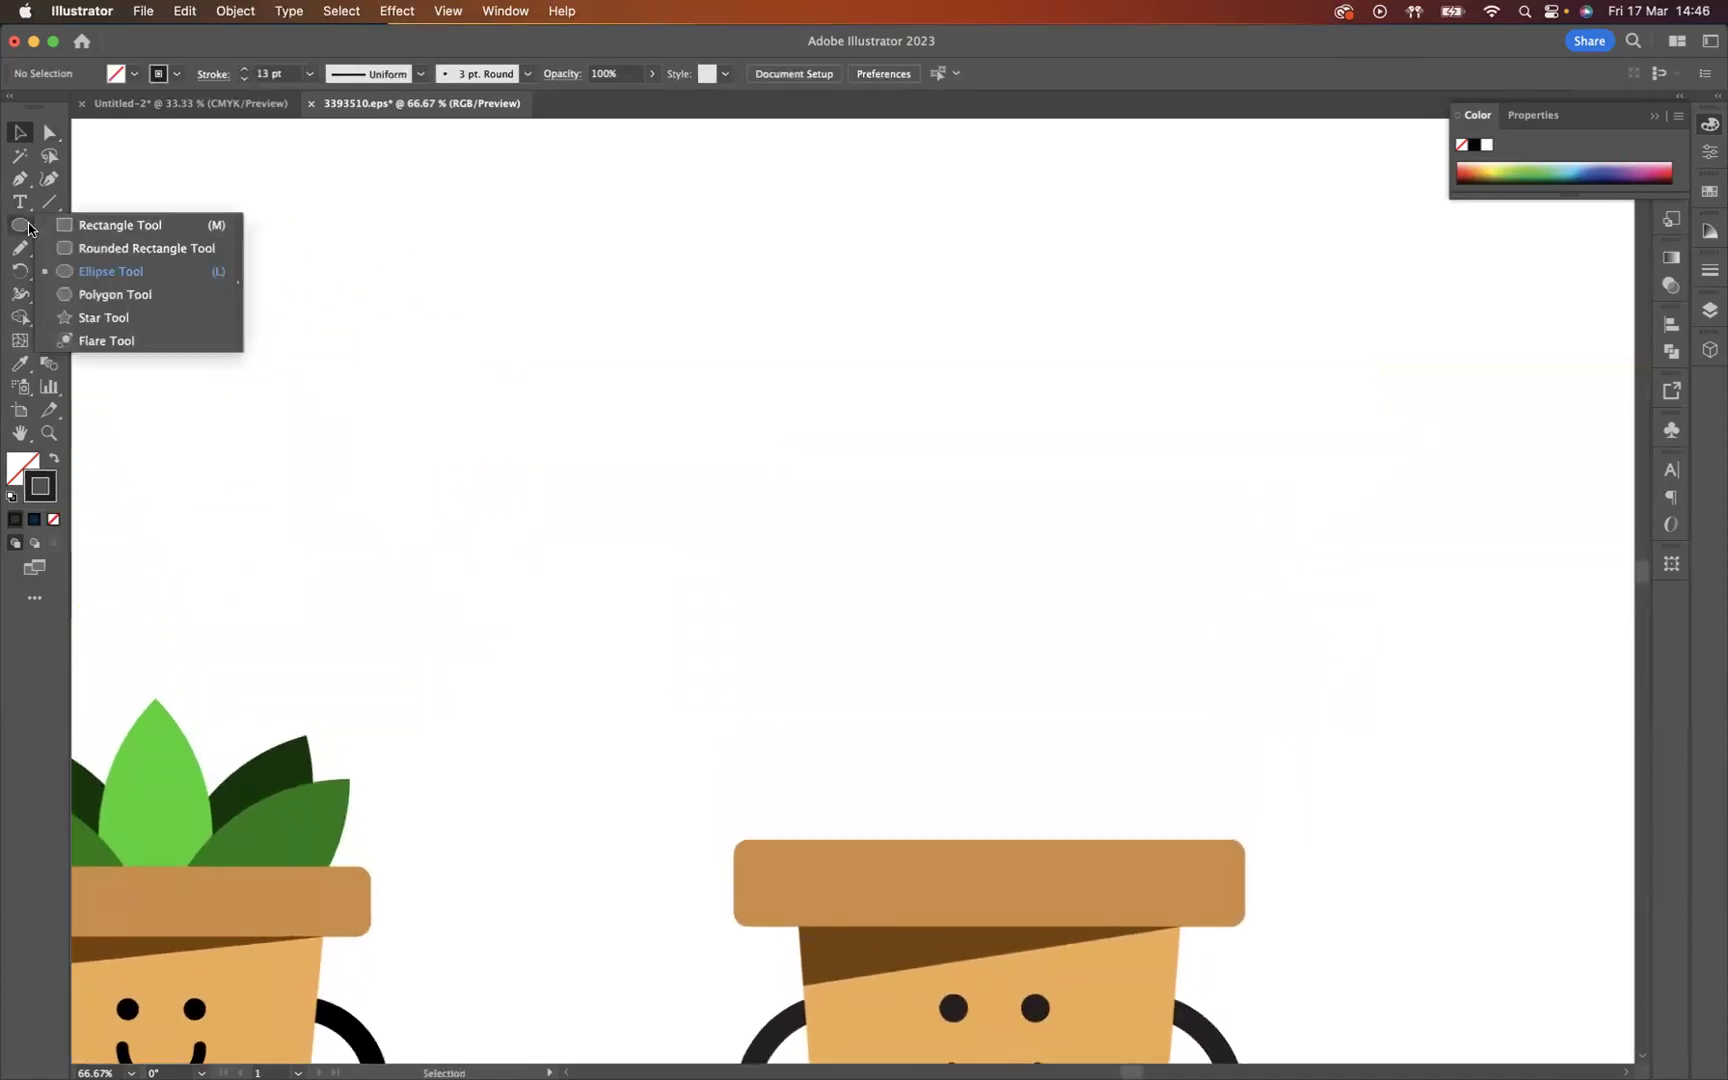
pyautogui.click(120, 225)
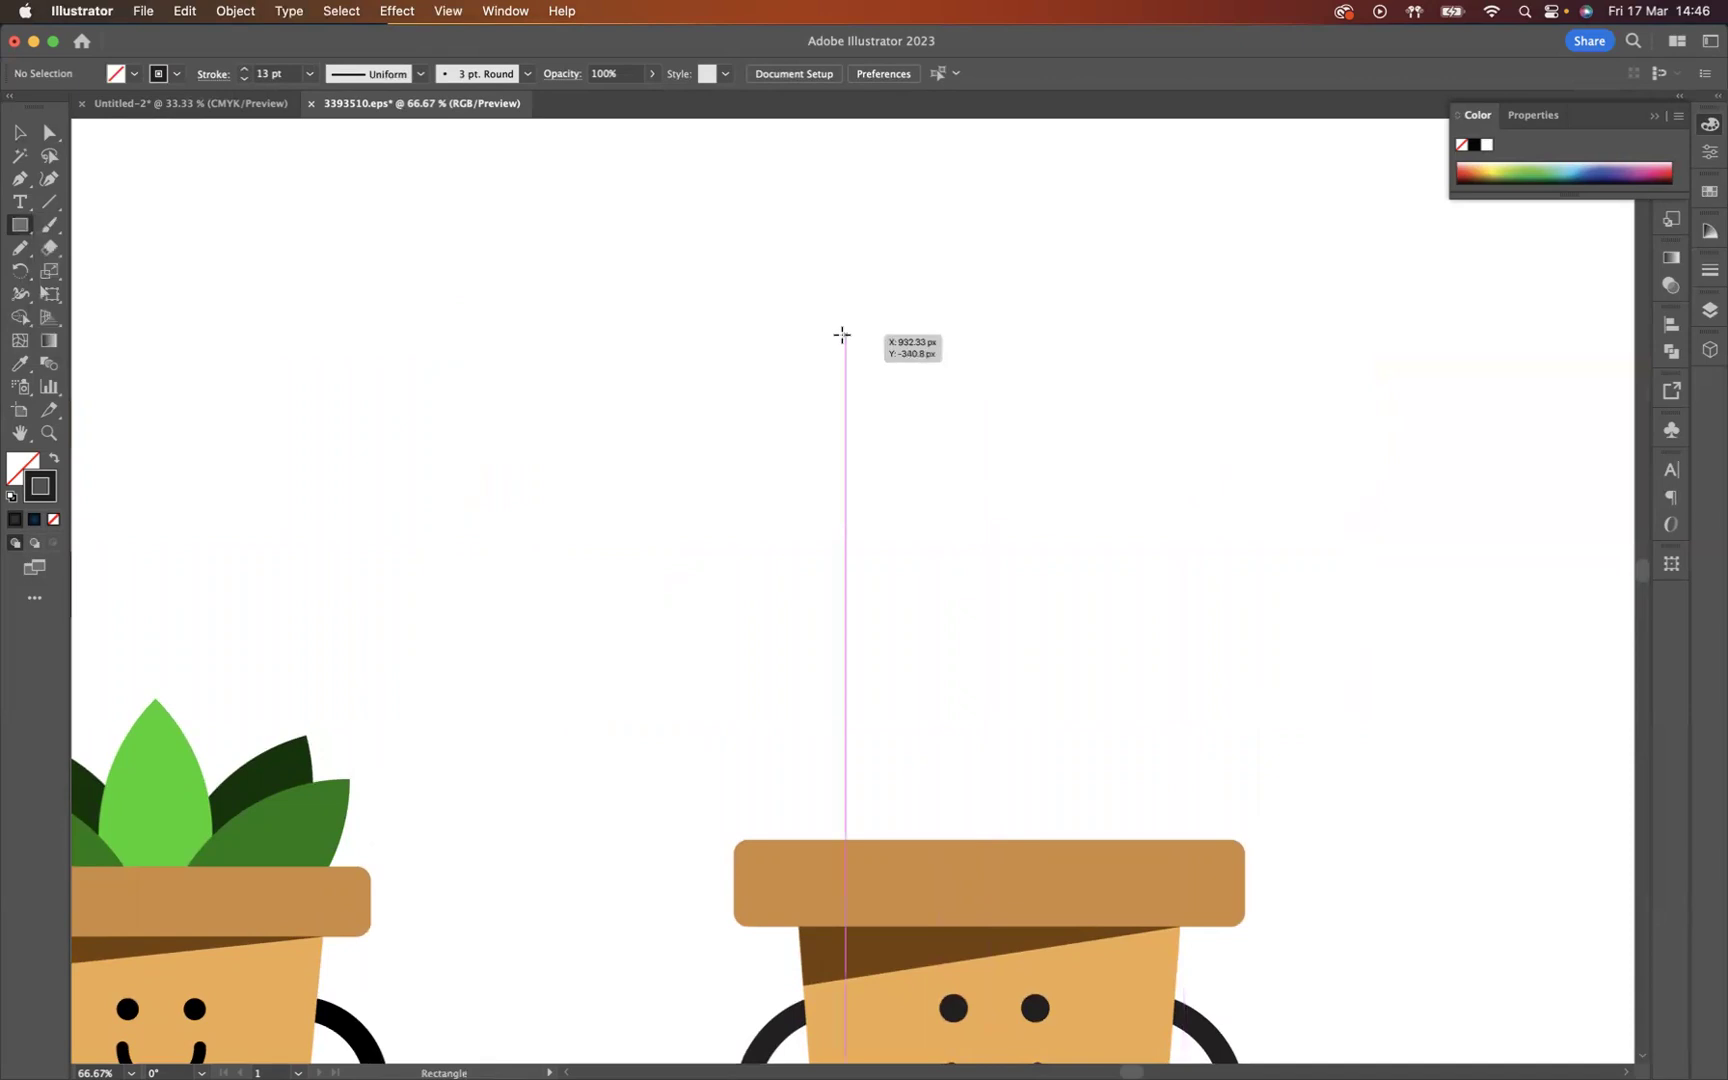
pyautogui.moveTo(845, 336); pyautogui.dragTo(1066, 553)
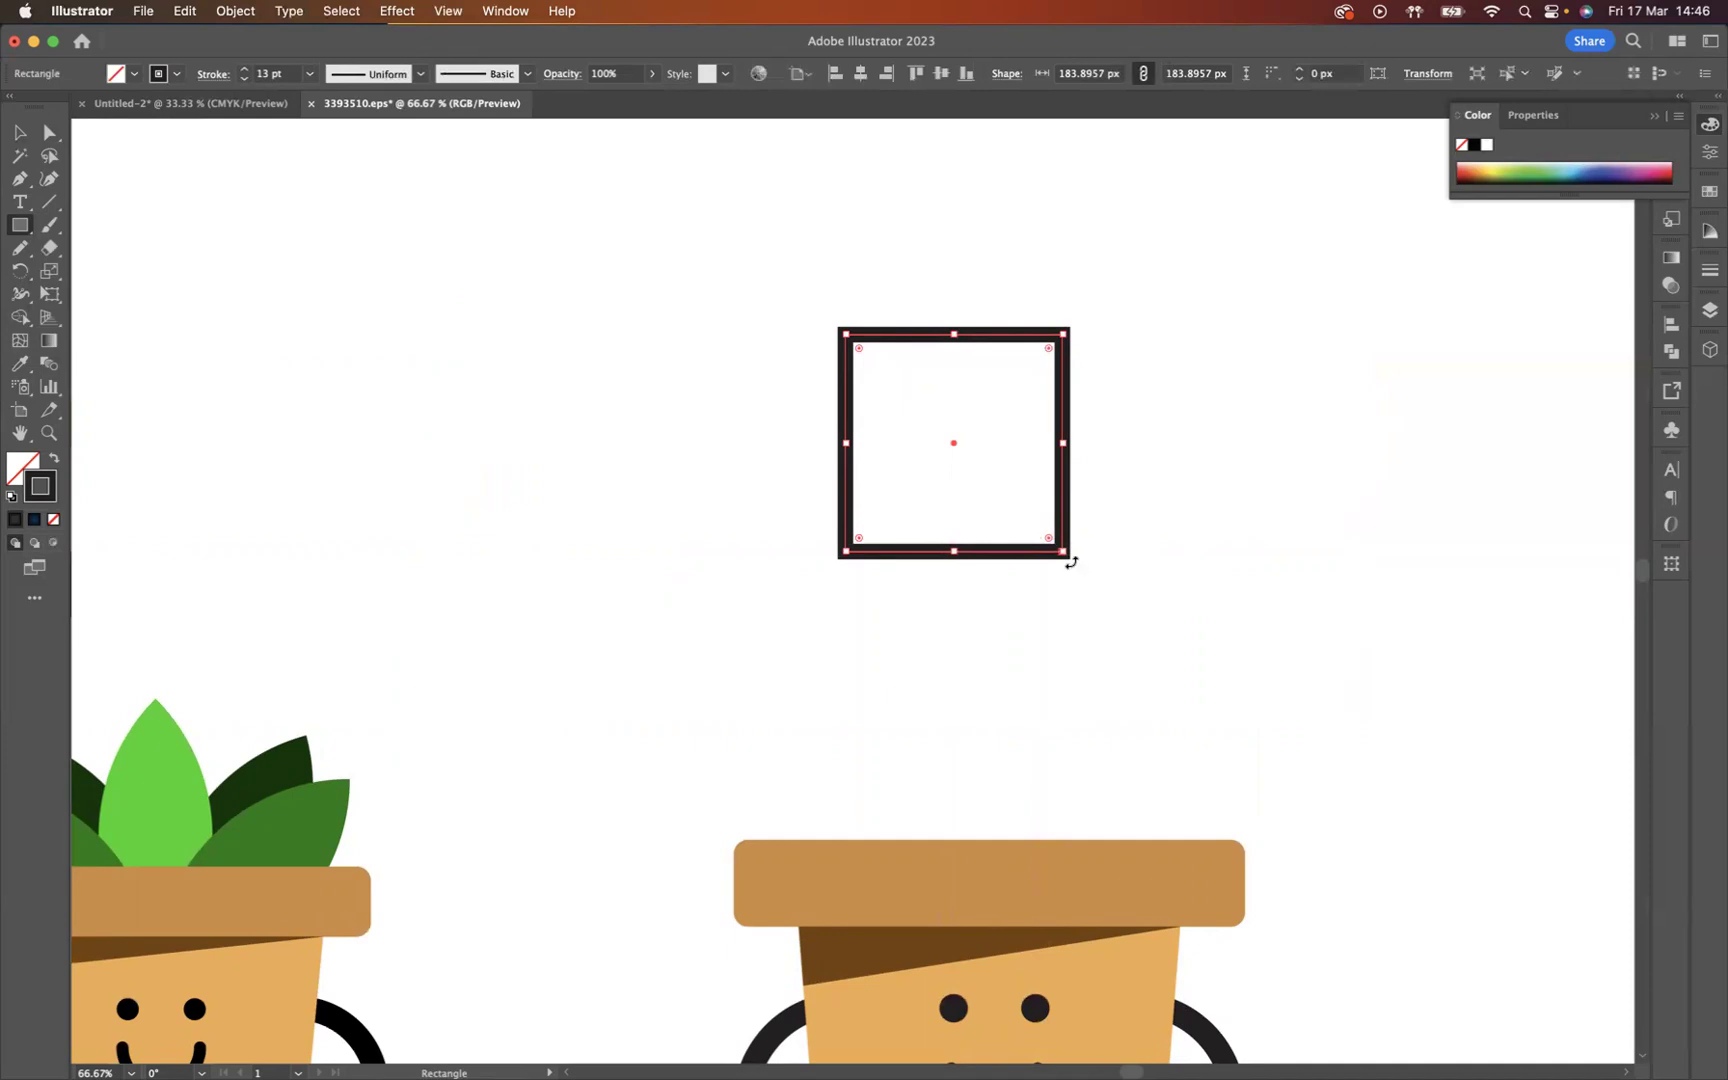
pyautogui.moveTo(1071, 562); pyautogui.dragTo(1008, 609)
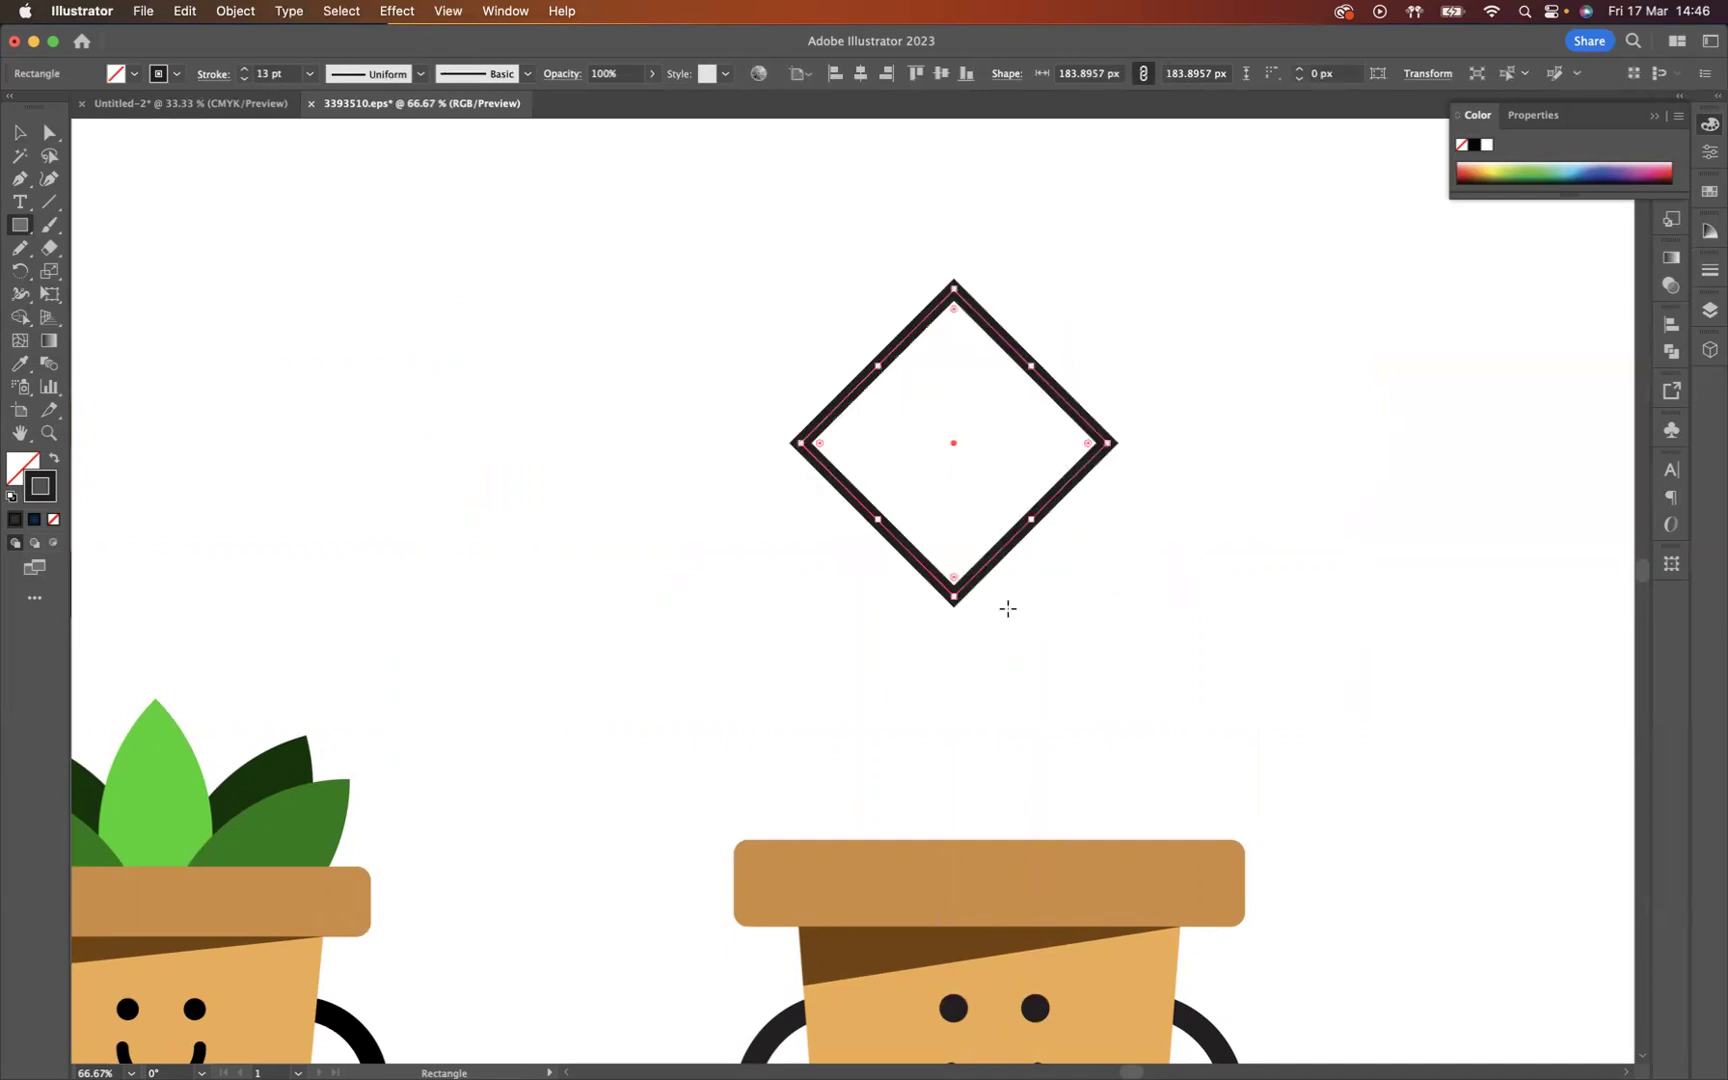
# Step: Round the diamond's side corners into a pointed lens-shaped leaf
pyautogui.click(49, 156)
pyautogui.moveTo(1133, 388)
pyautogui.mouseDown()
pyautogui.moveTo(738, 412)
pyautogui.moveTo(748, 479)
pyautogui.moveTo(994, 509)
pyautogui.moveTo(1174, 500)
pyautogui.moveTo(1197, 429)
pyautogui.moveTo(1128, 390)
pyautogui.mouseUp()
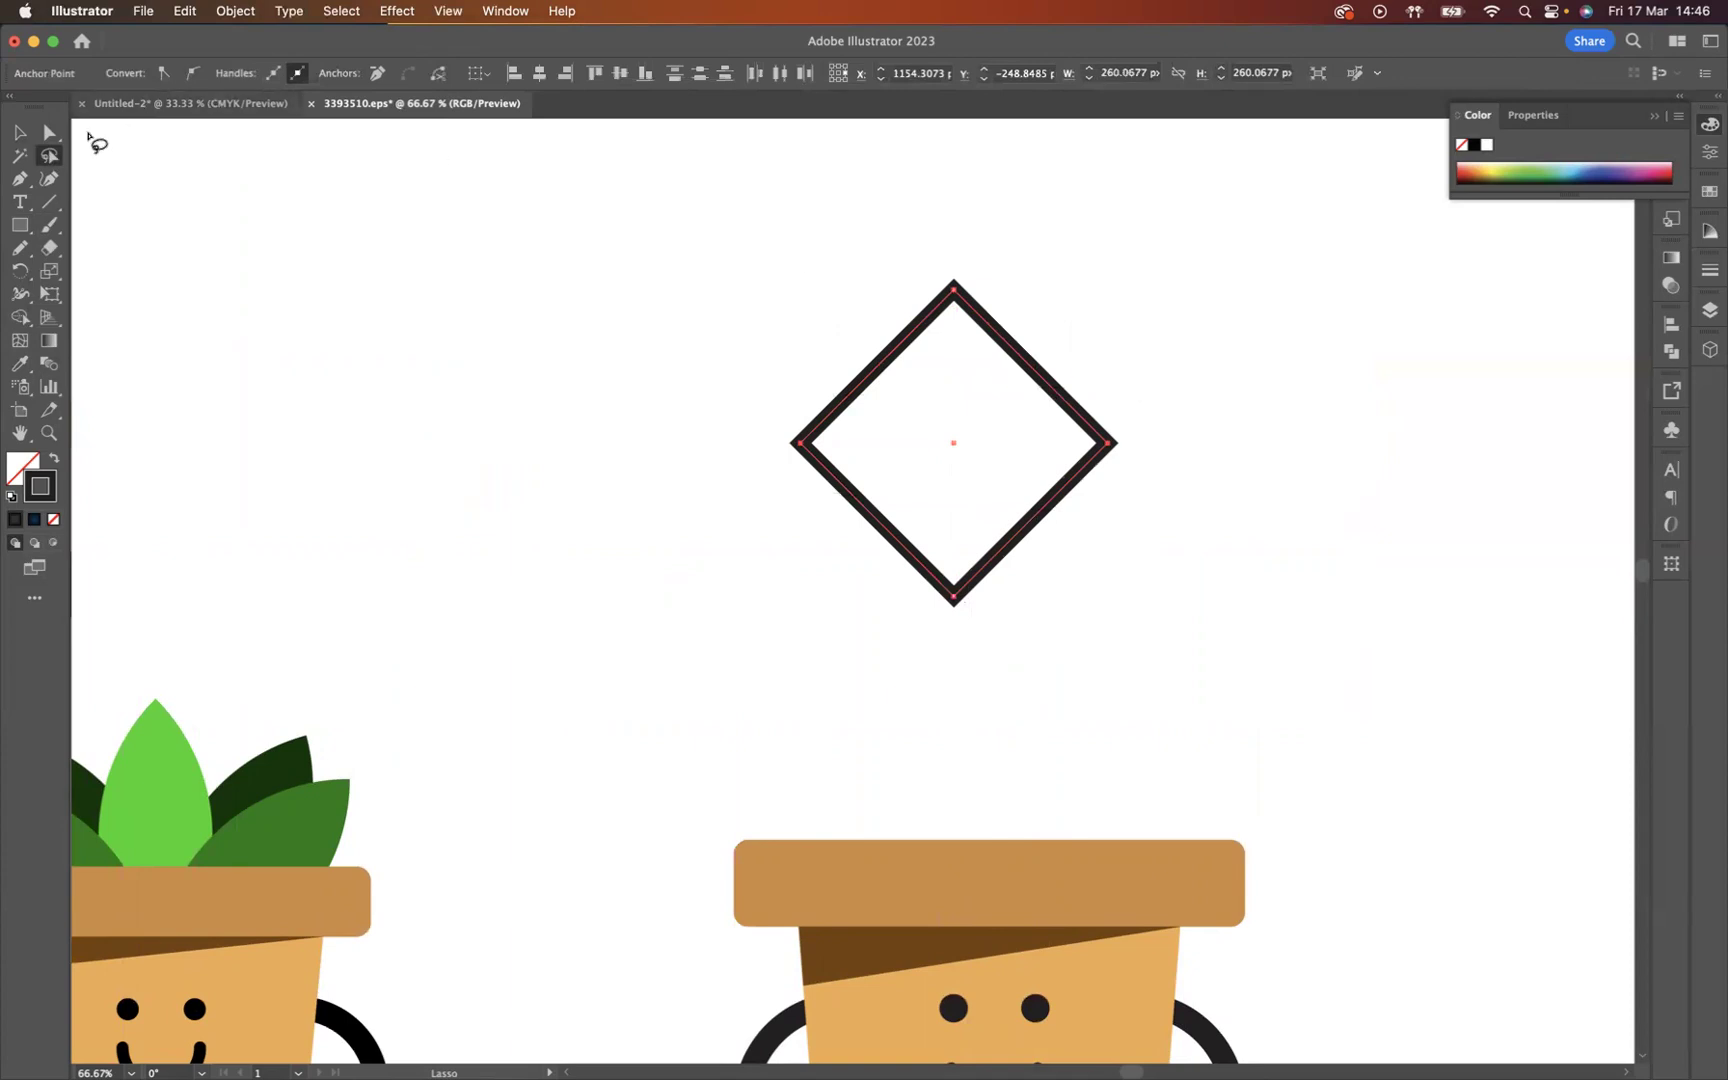
pyautogui.click(50, 135)
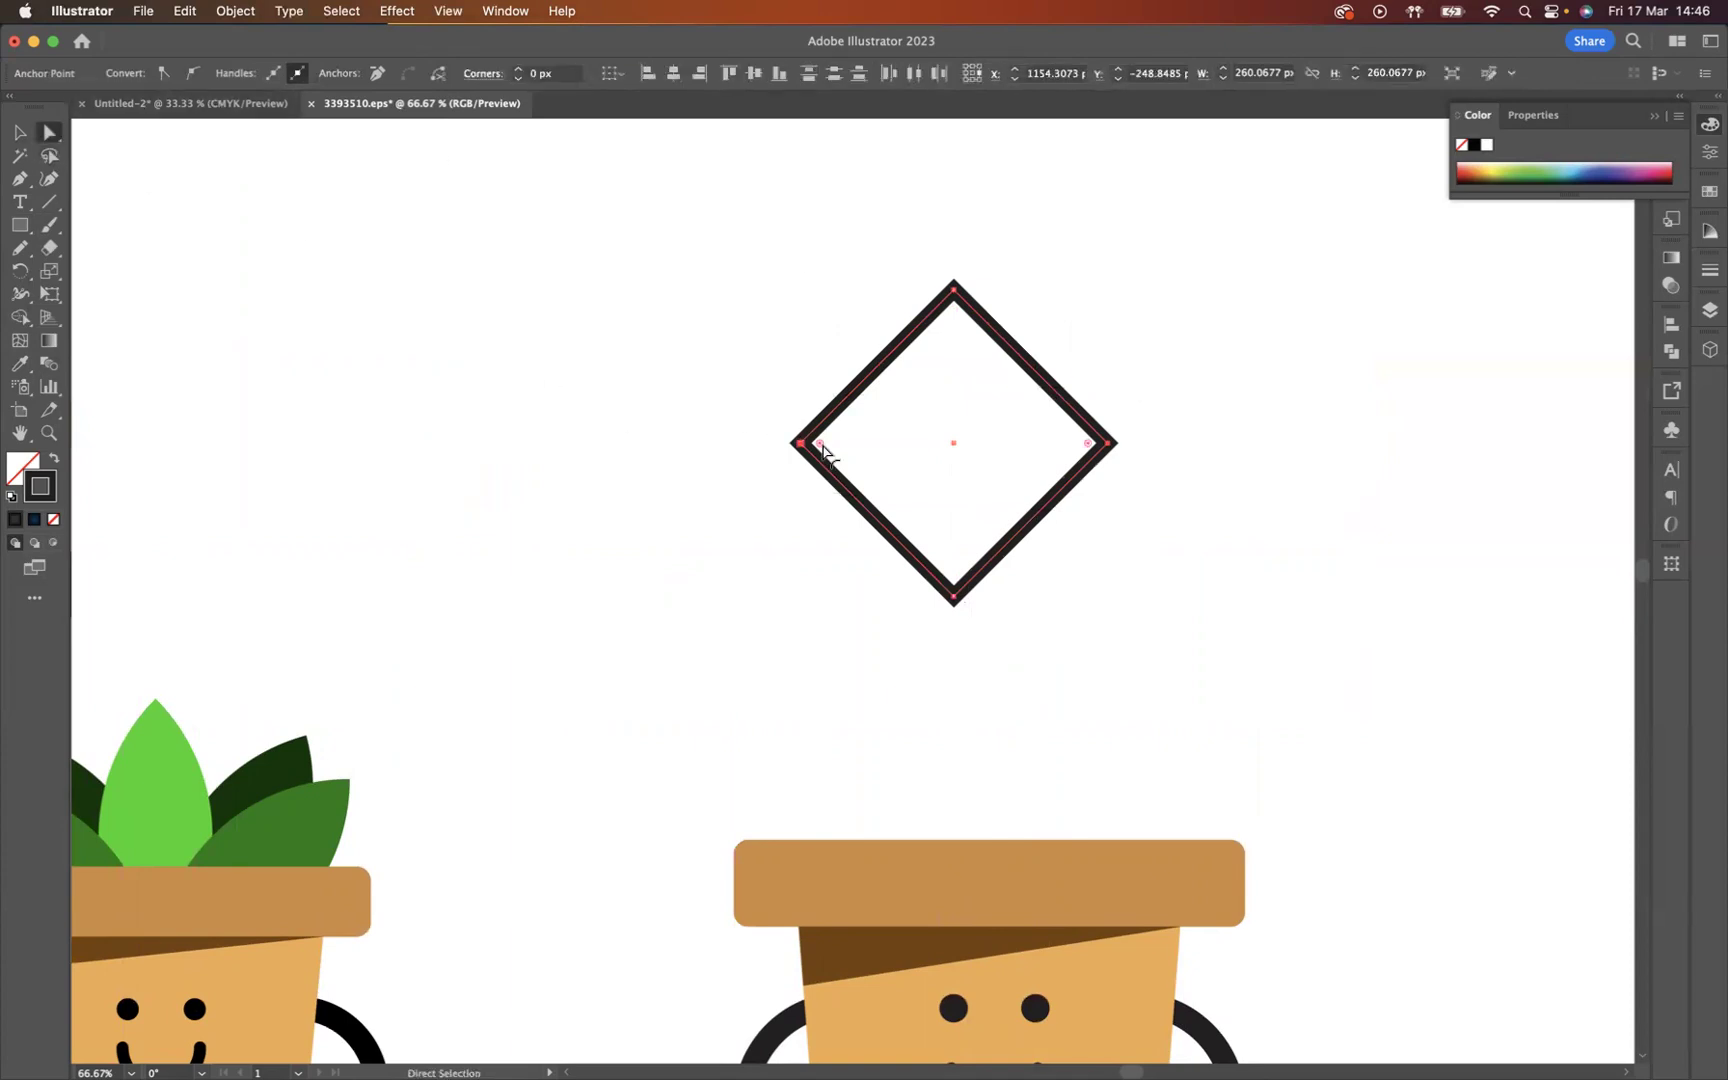
pyautogui.moveTo(822, 450); pyautogui.dragTo(1196, 467)
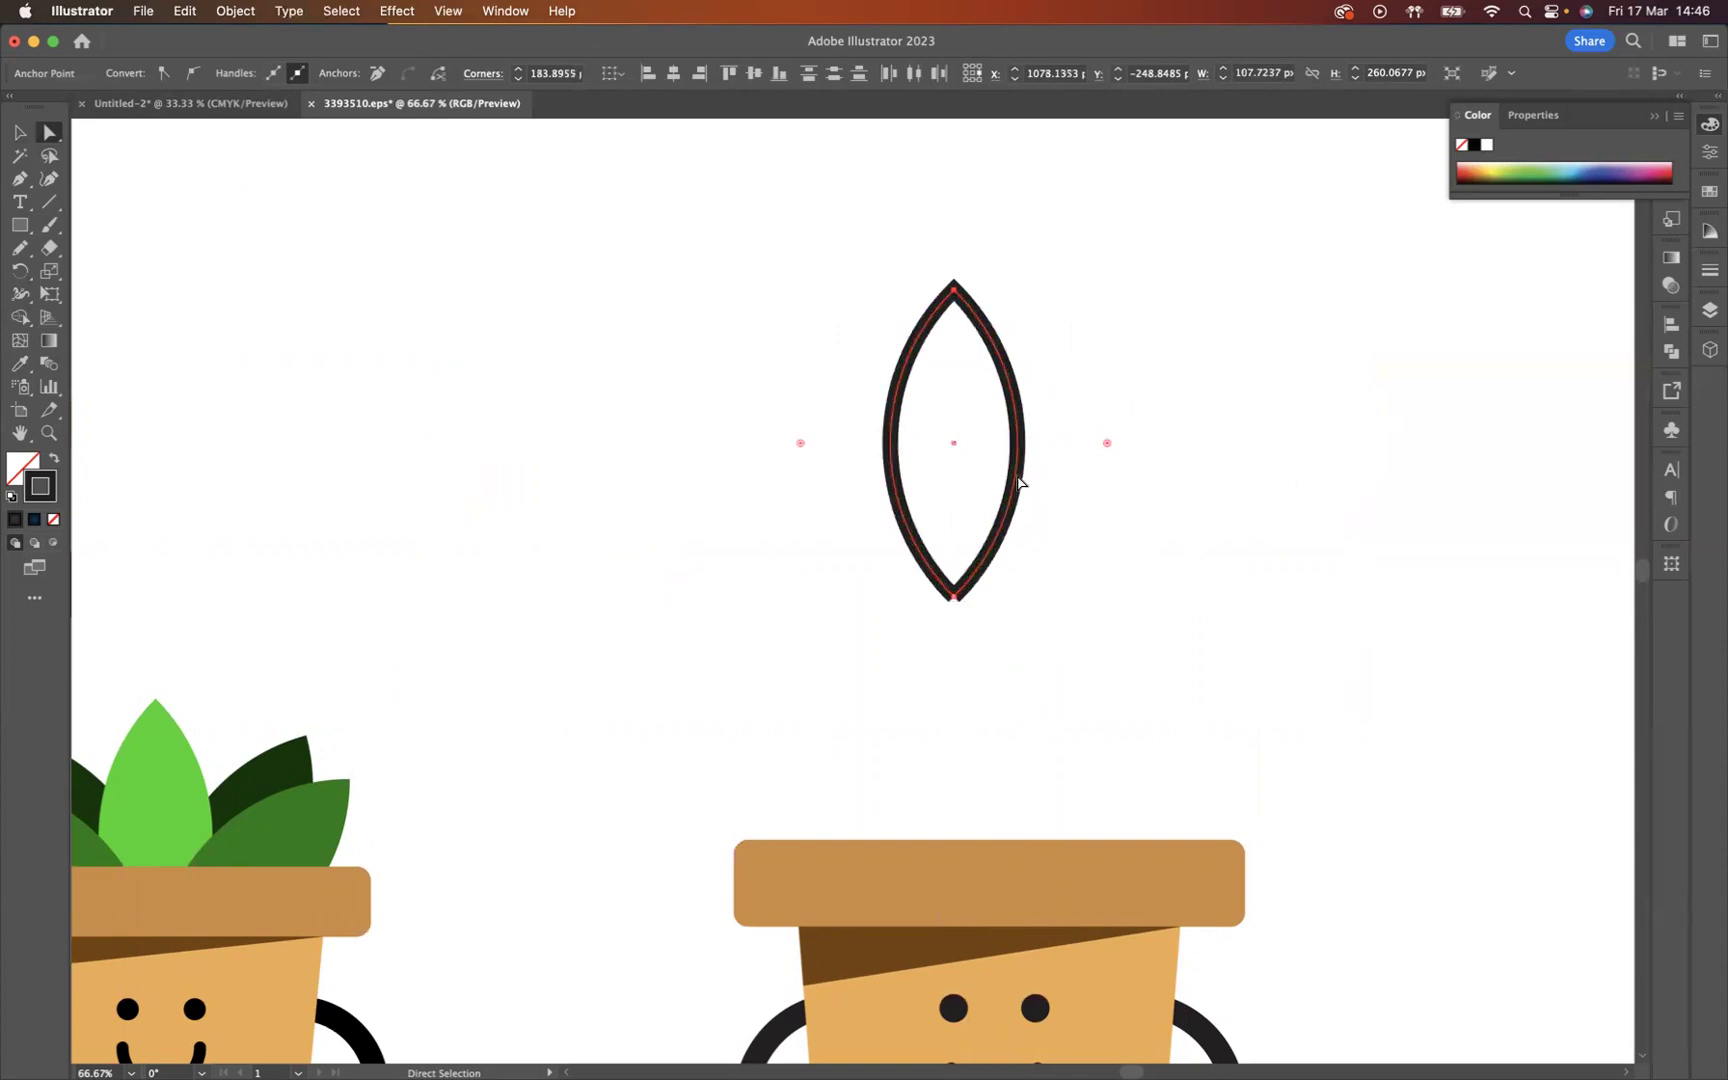
pyautogui.click(19, 132)
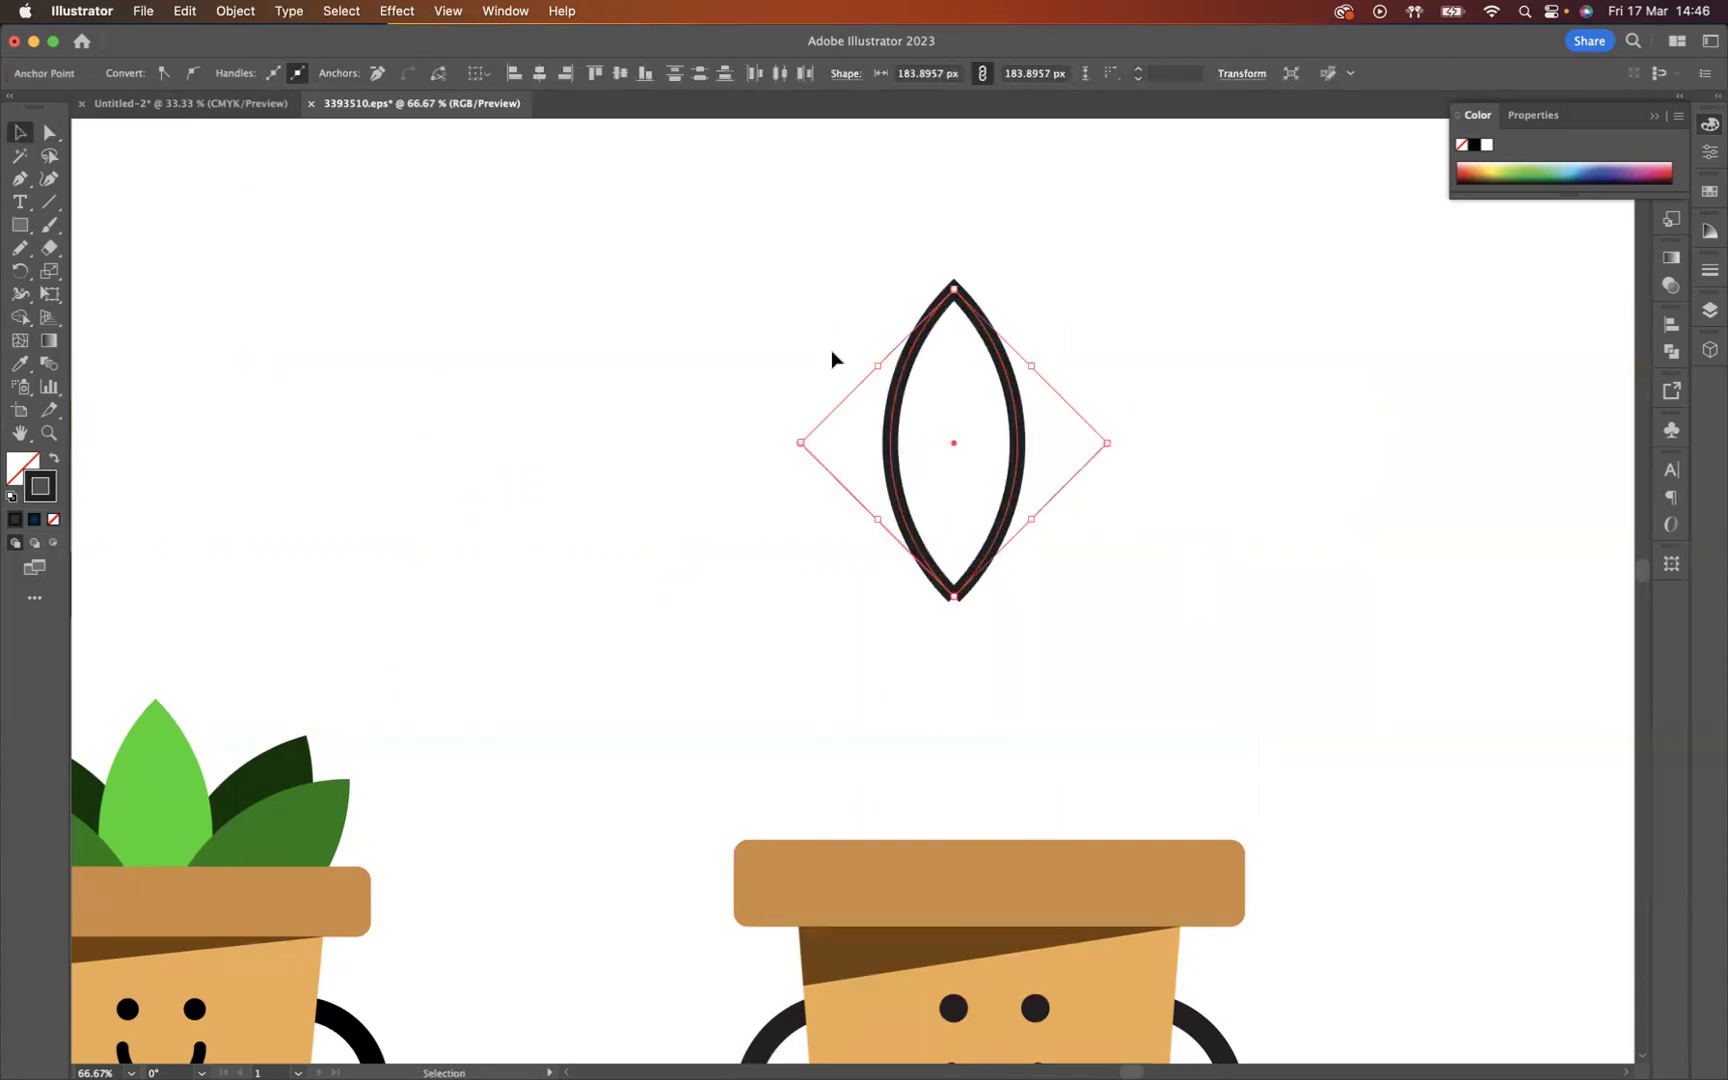
# Step: Fill the leaf with the reference leaf's light green
pyautogui.press('i')
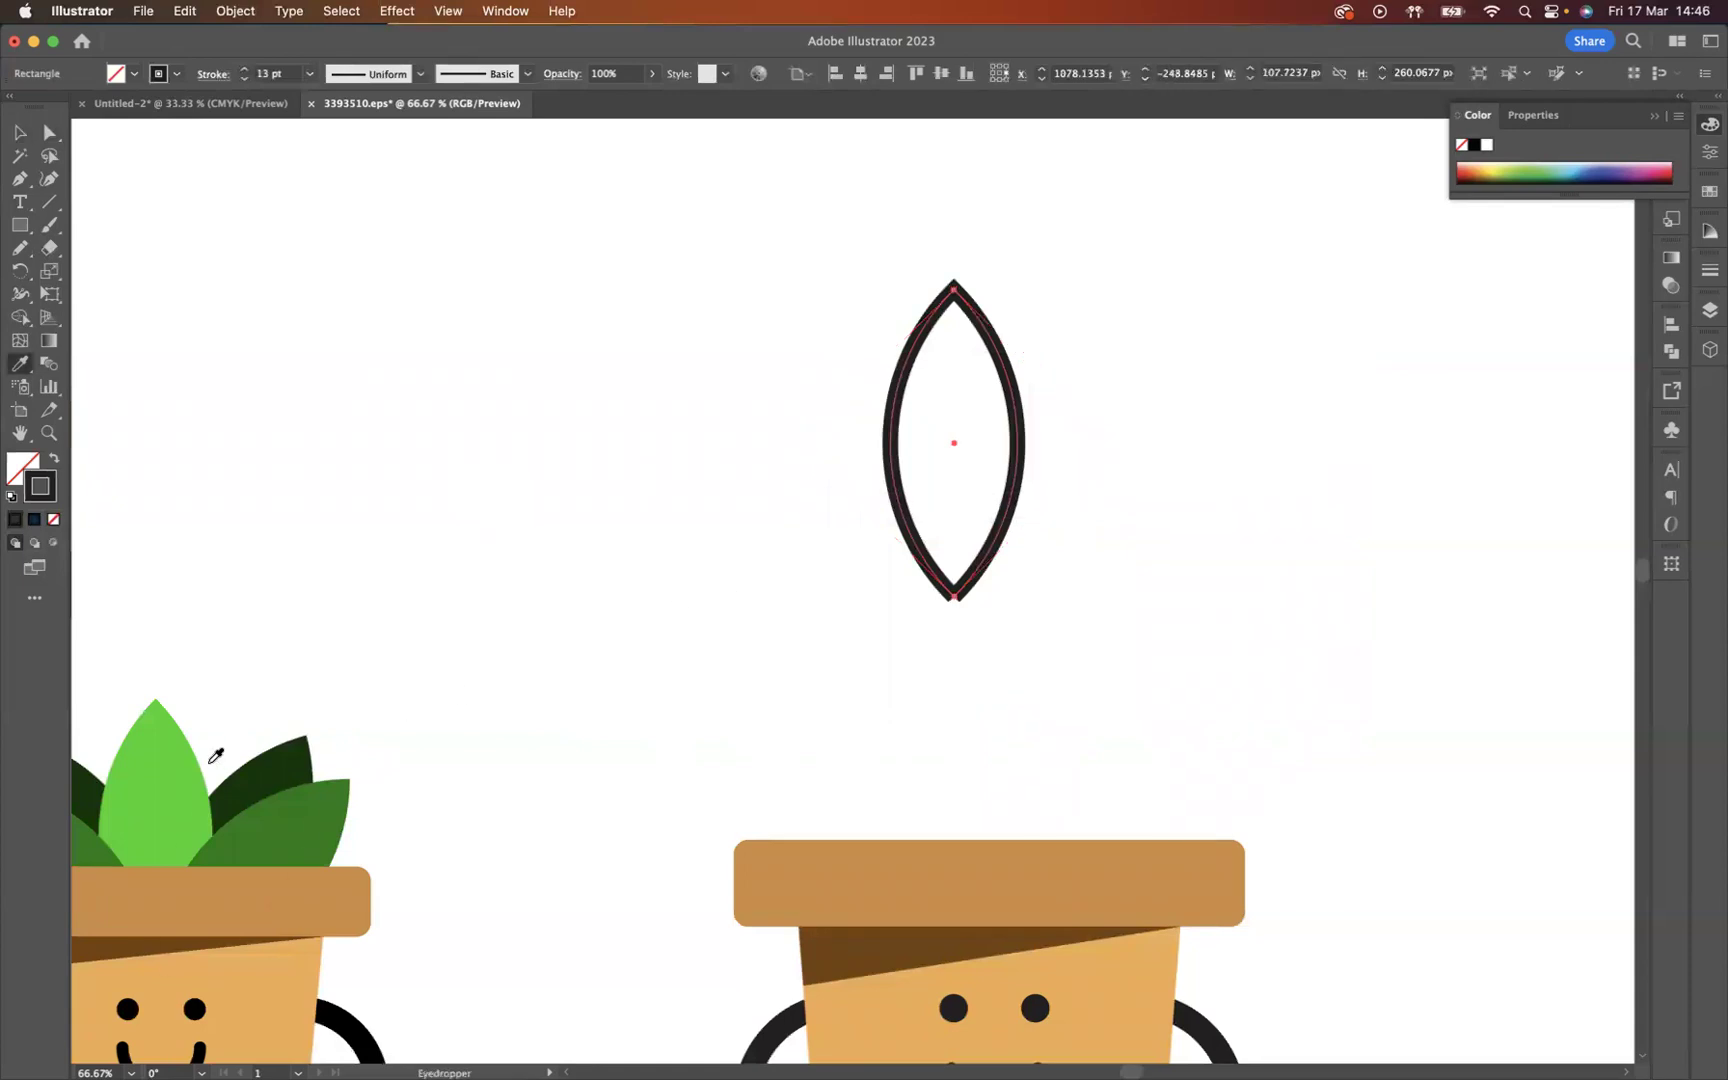
pyautogui.click(181, 771)
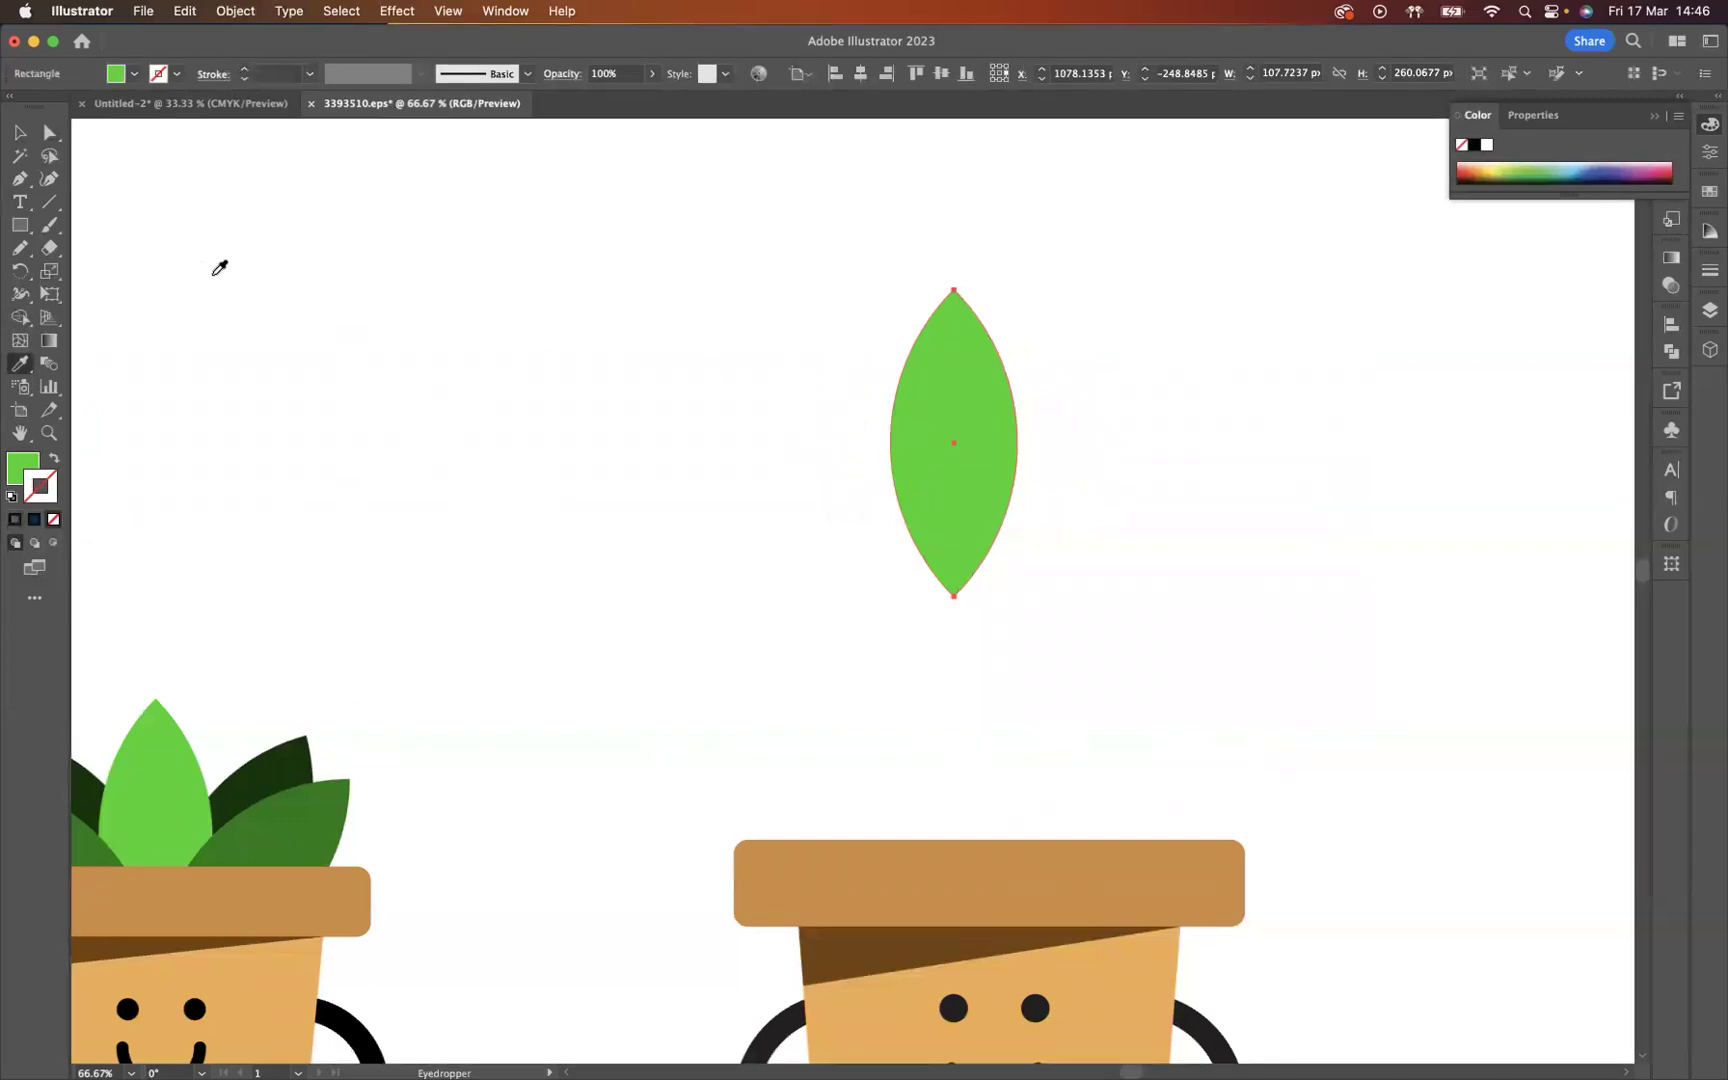
pyautogui.click(20, 271)
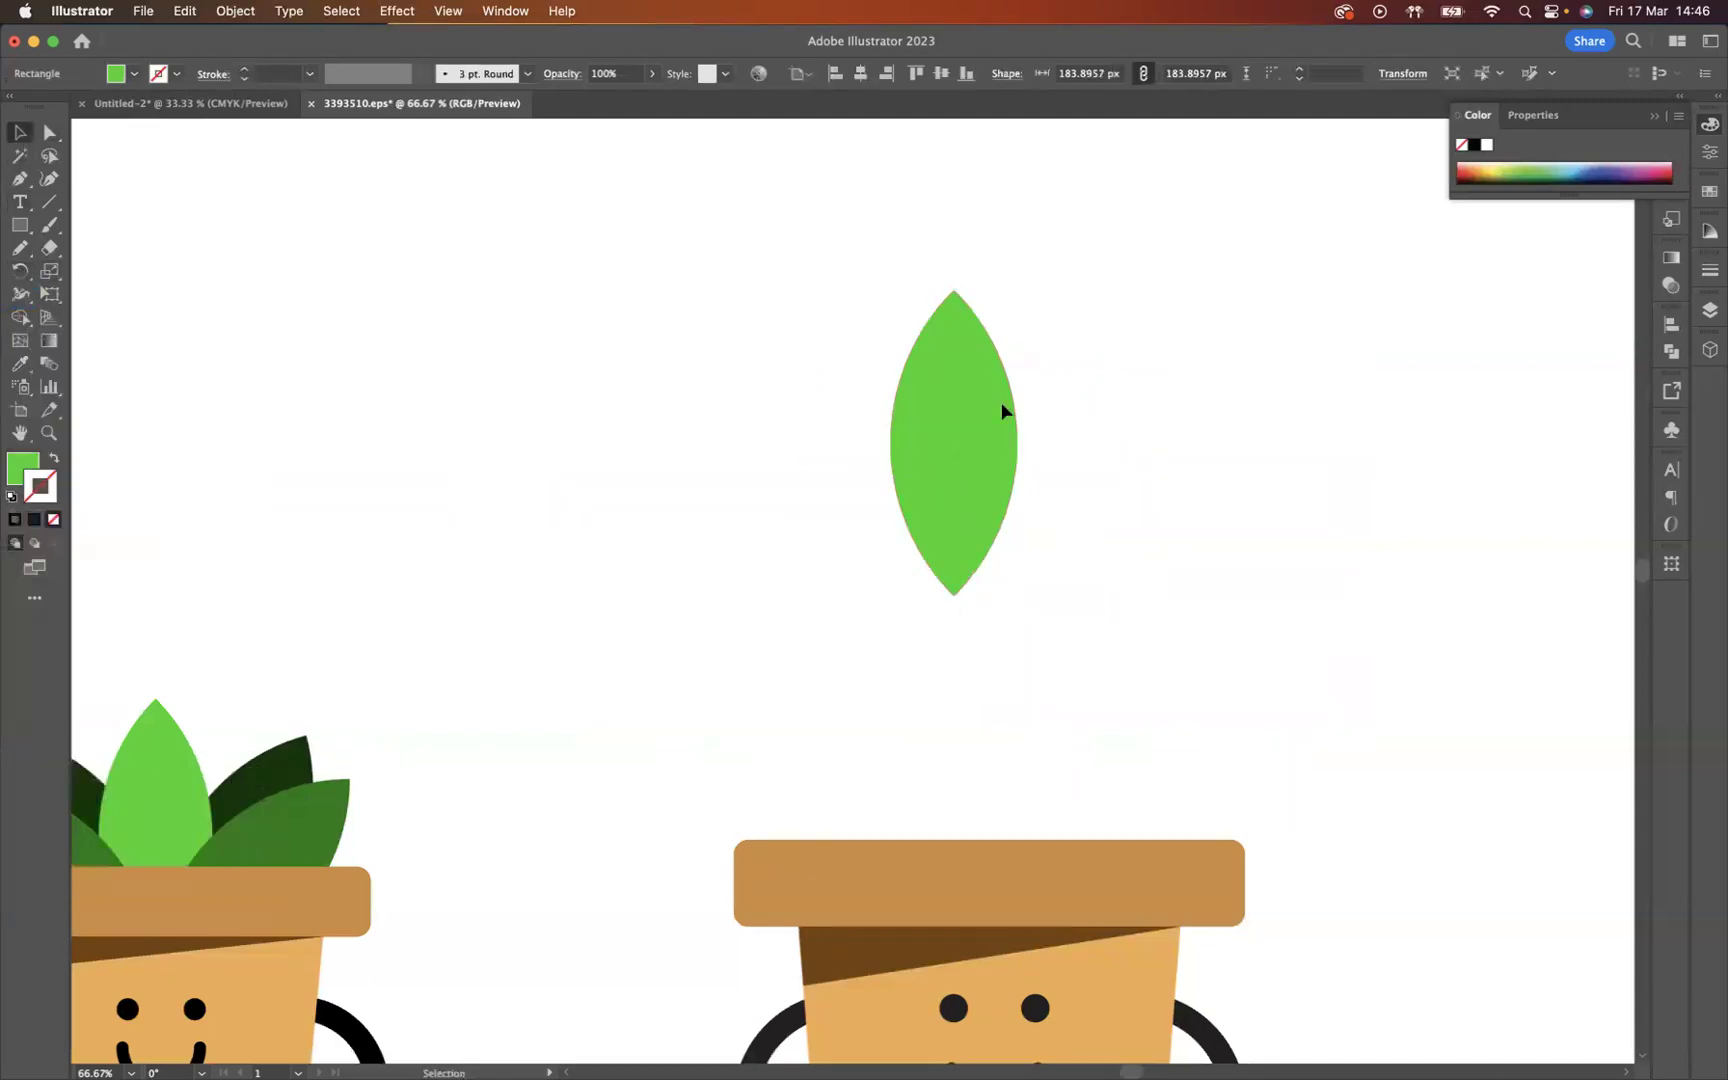
pyautogui.press('v')
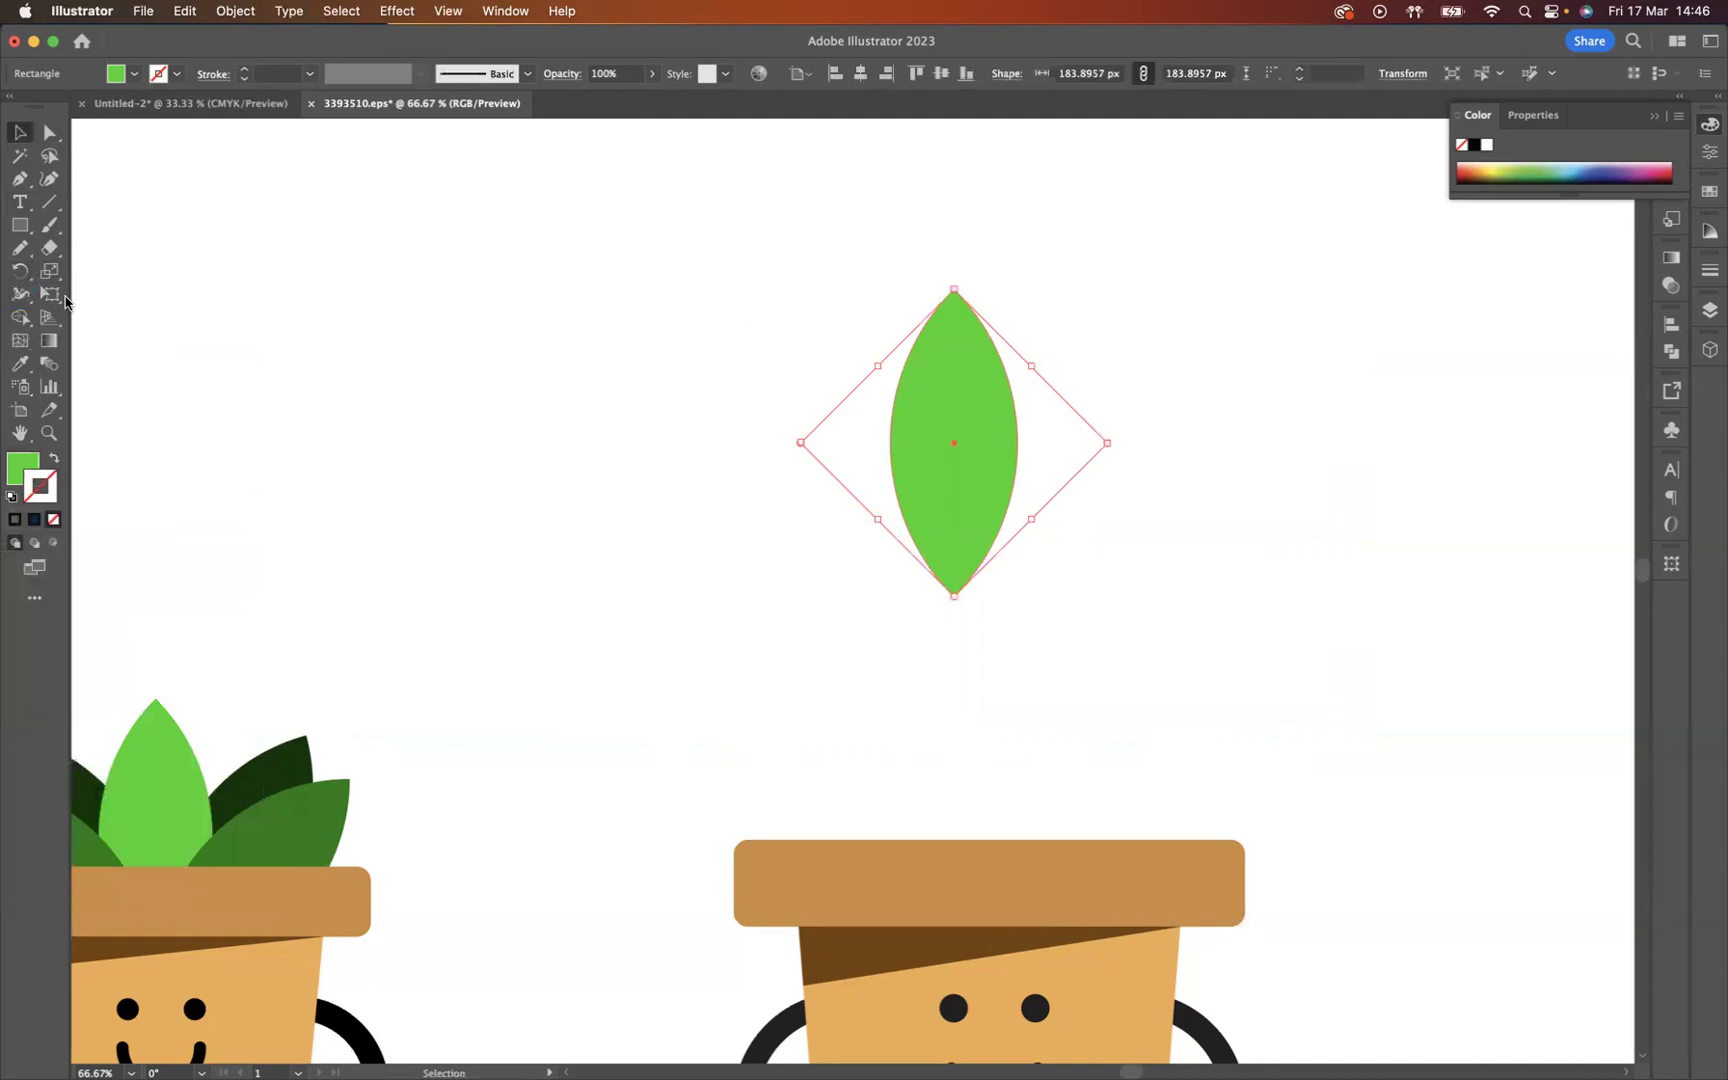
# Step: Add a copy of the leaf rotated 30° about its bottom tip
pyautogui.click(30, 276)
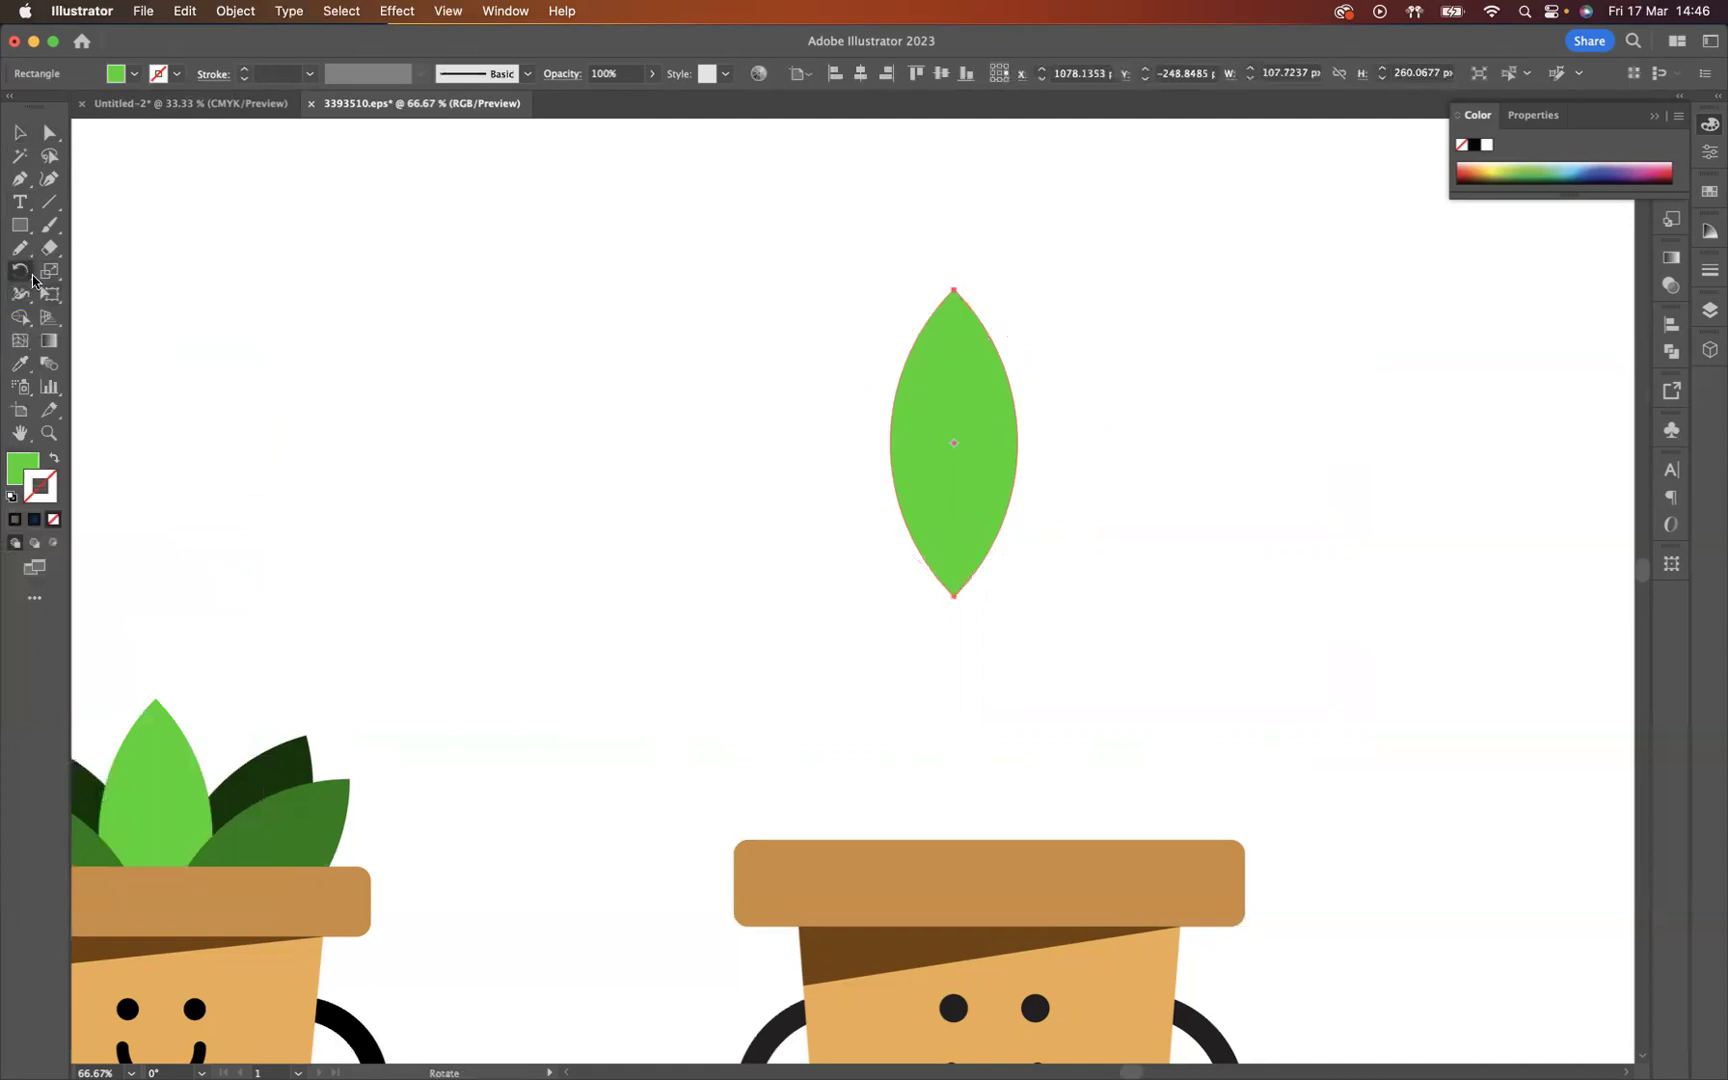
pyautogui.keyDown('alt'); pyautogui.click(953, 597); pyautogui.keyUp('alt')
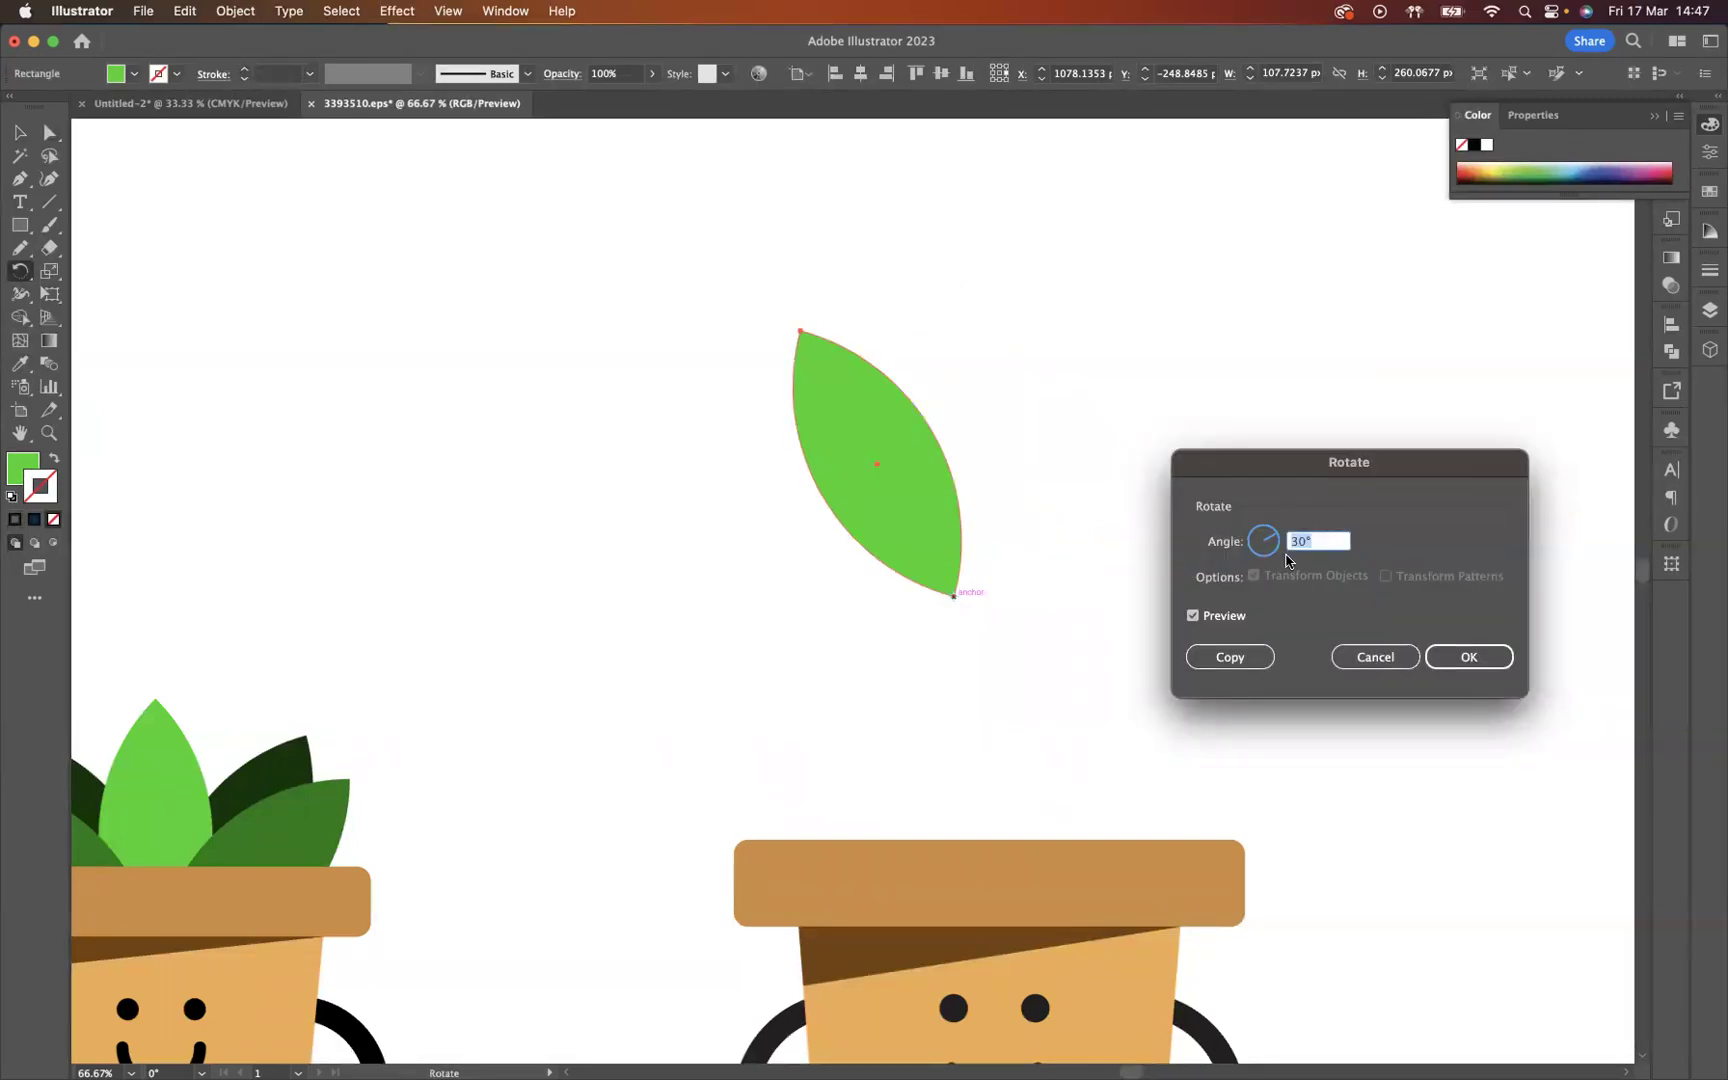
pyautogui.click(1231, 657)
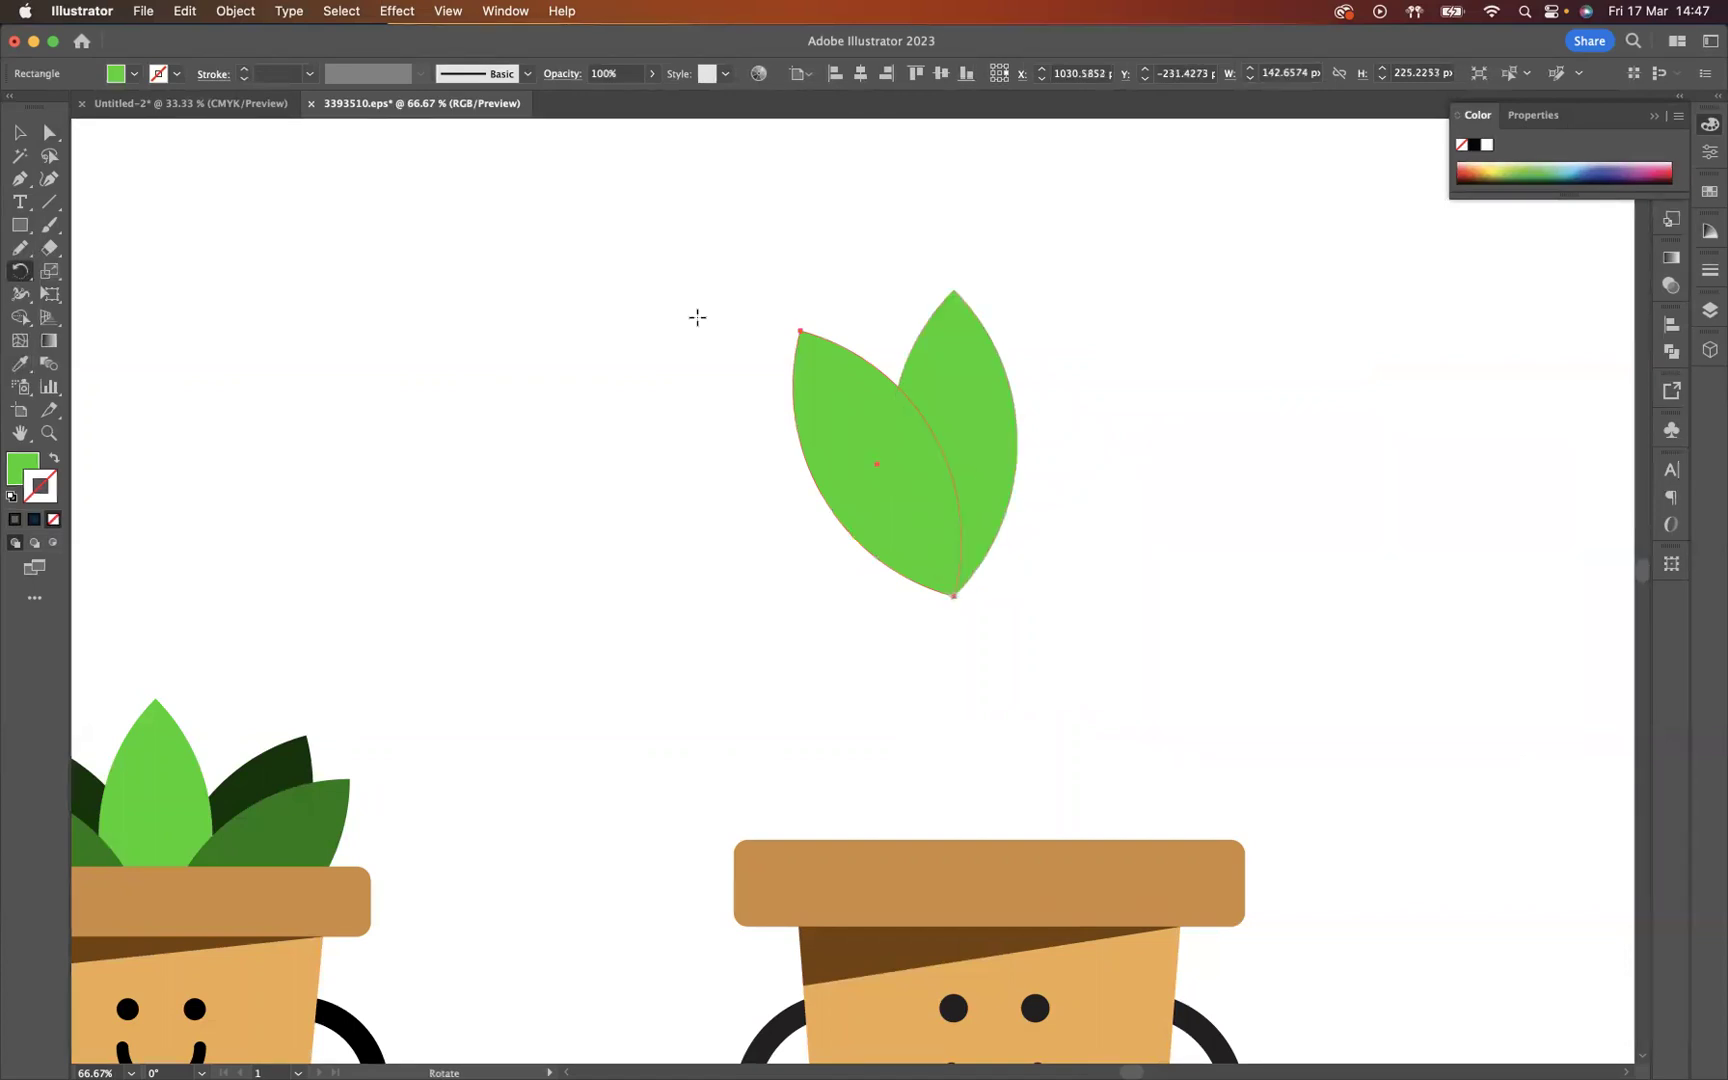
pyautogui.click(22, 131)
pyautogui.click(463, 231)
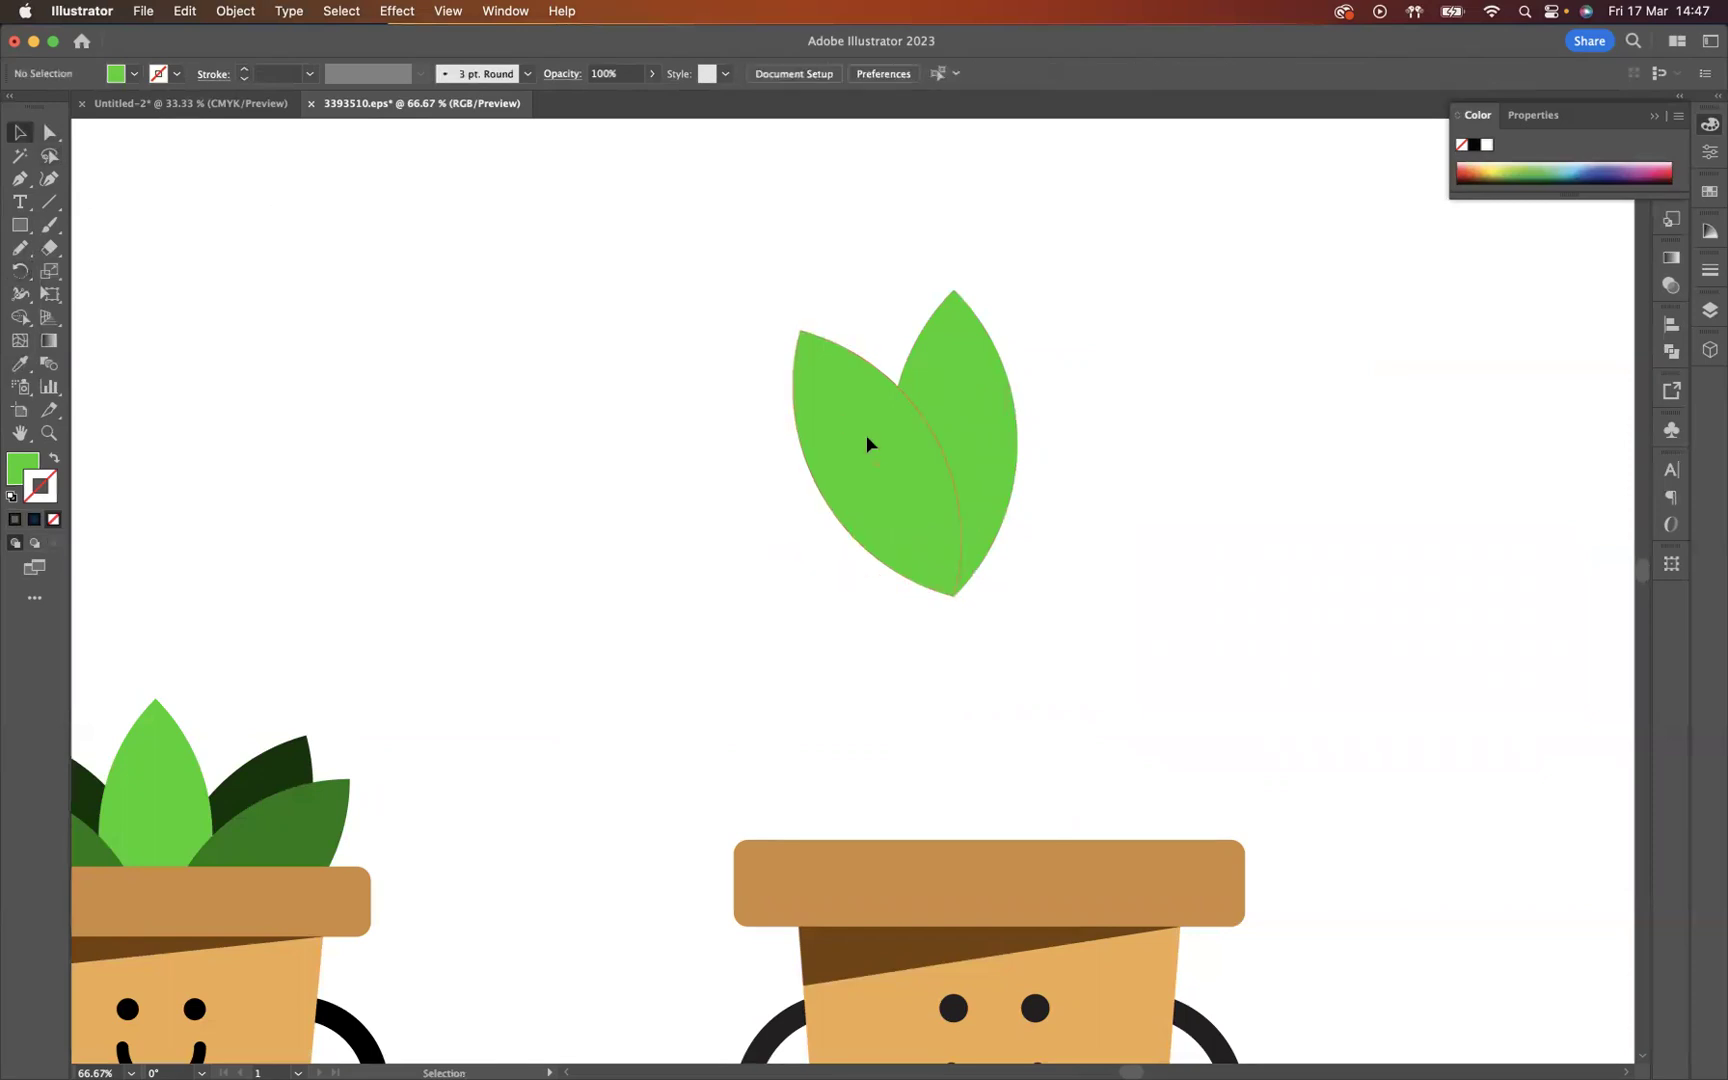
pyautogui.click(865, 435)
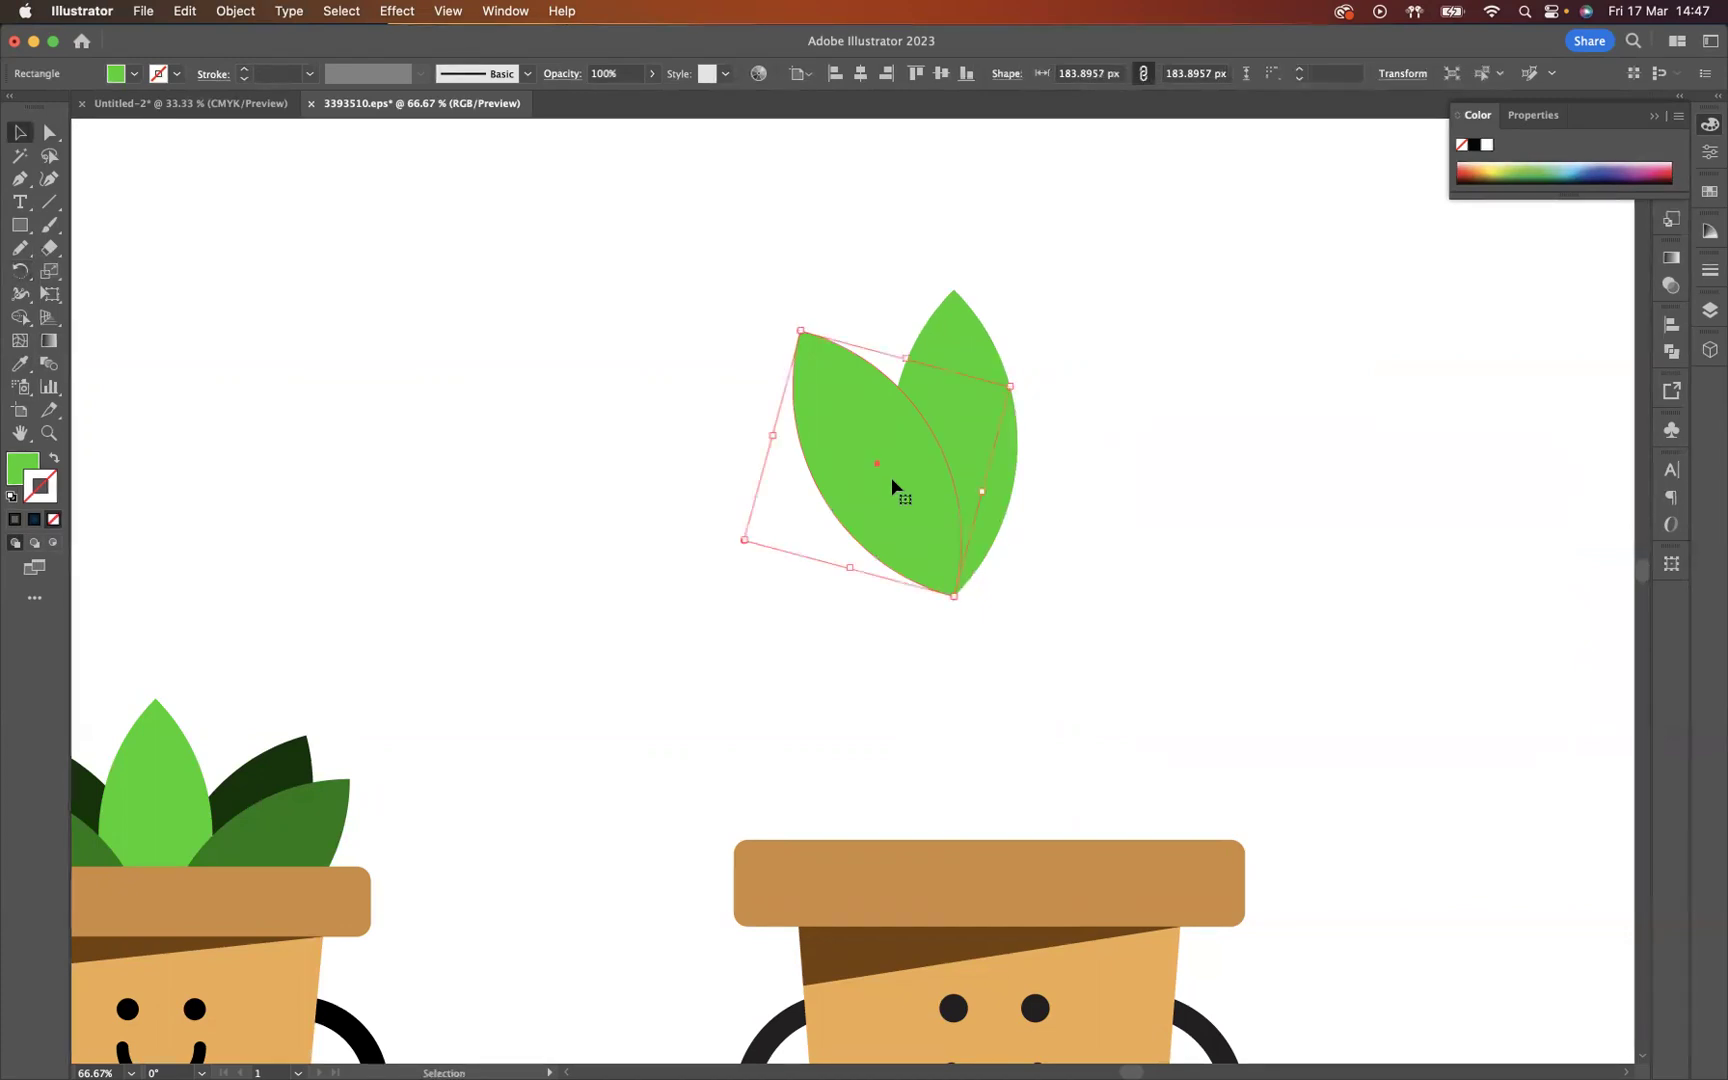
# Step: Flip the rotated leaf copy horizontally and group the two side leaves
pyautogui.click(1710, 152)
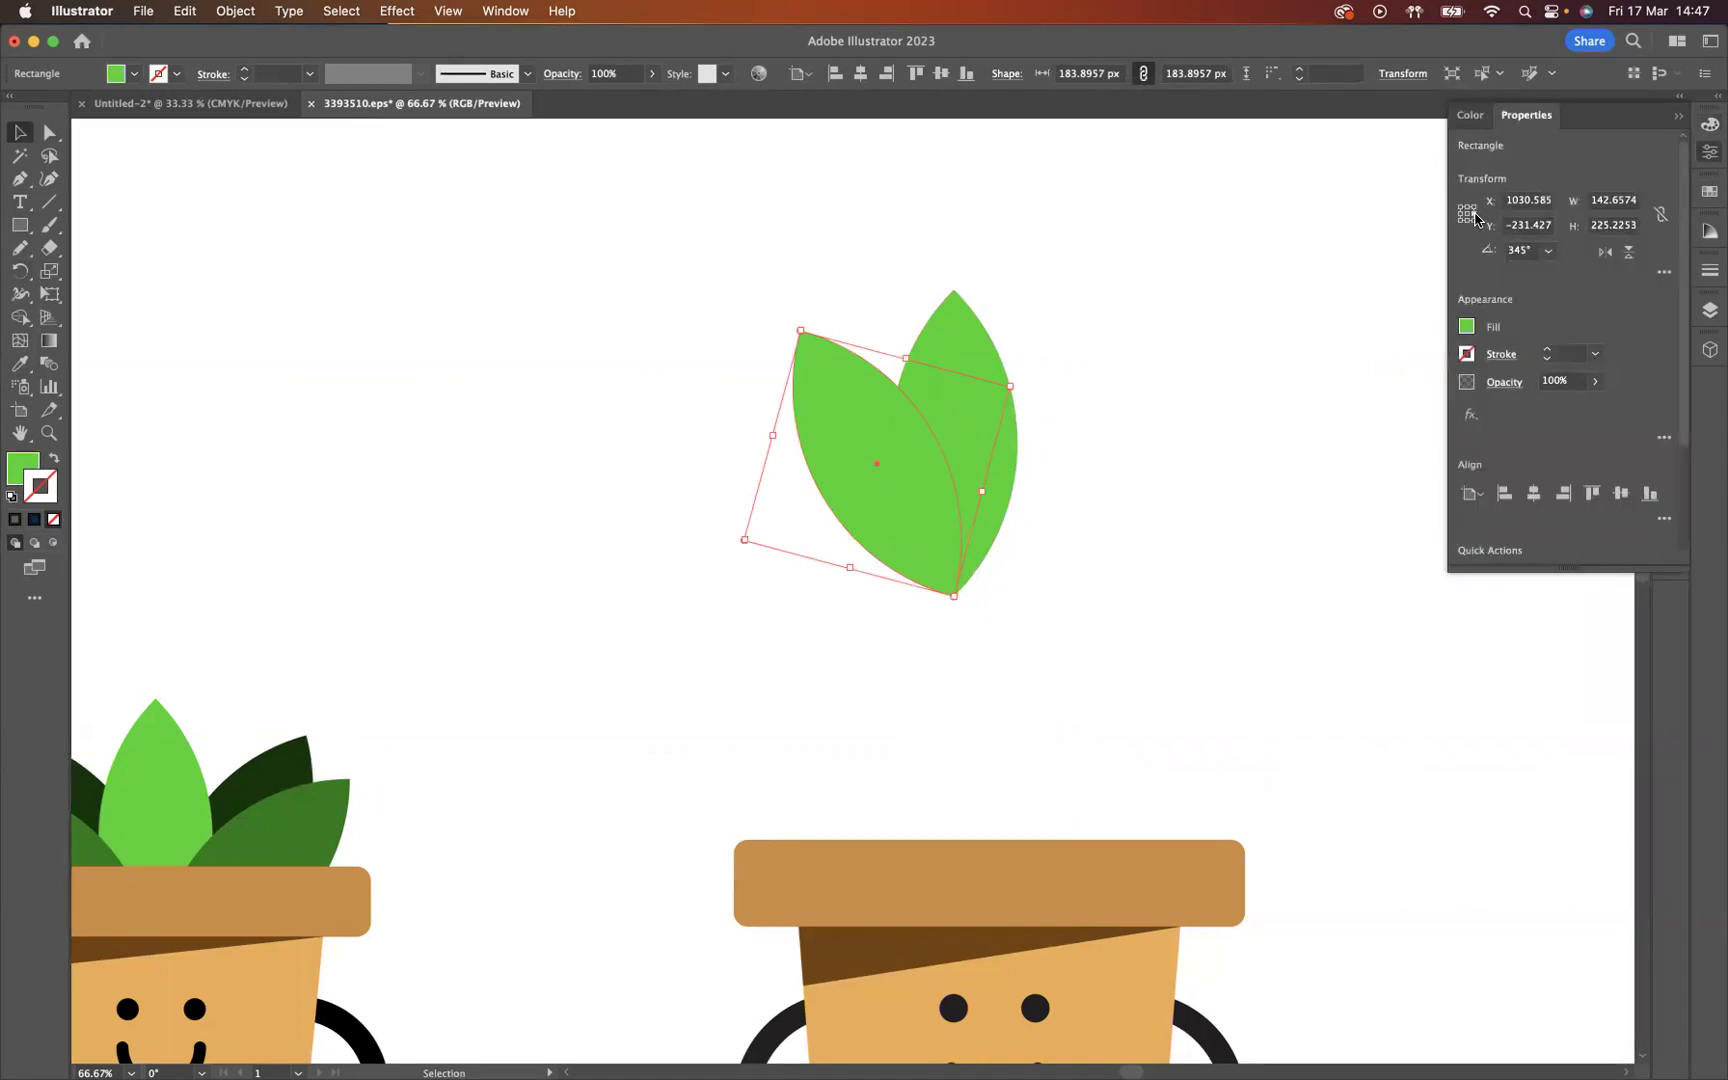
pyautogui.click(1603, 253)
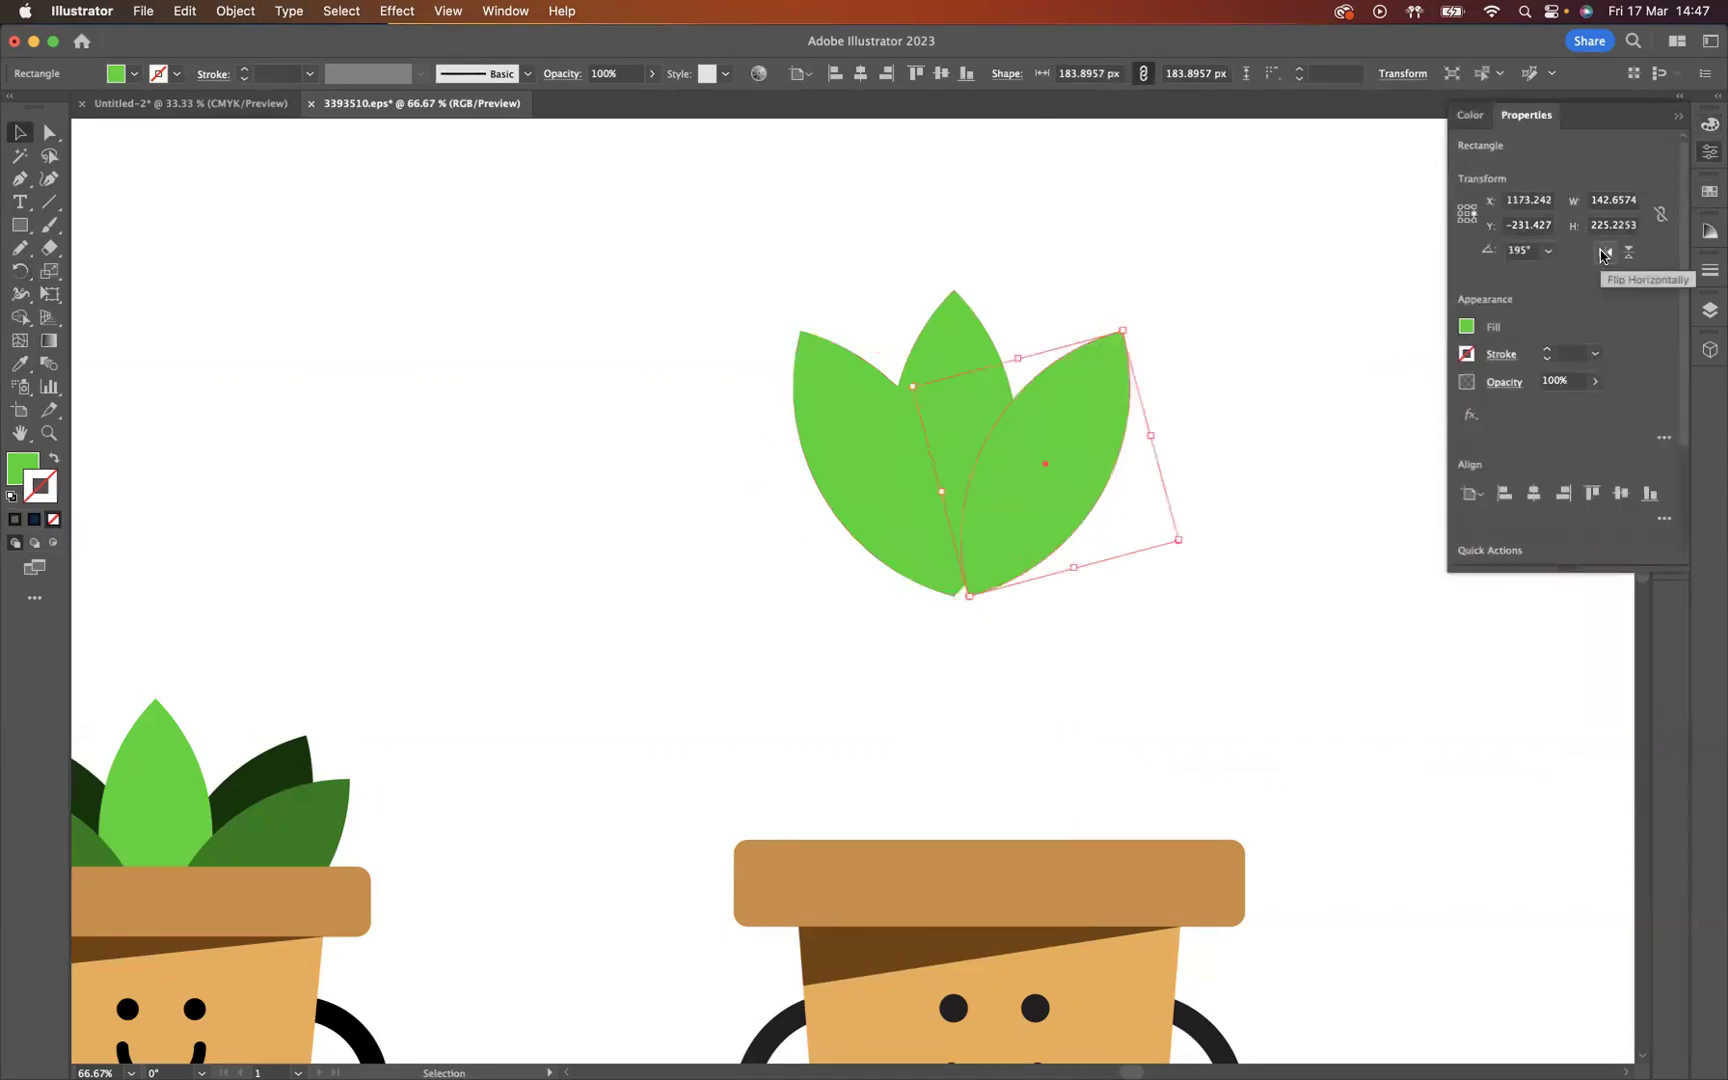
pyautogui.click(1174, 421)
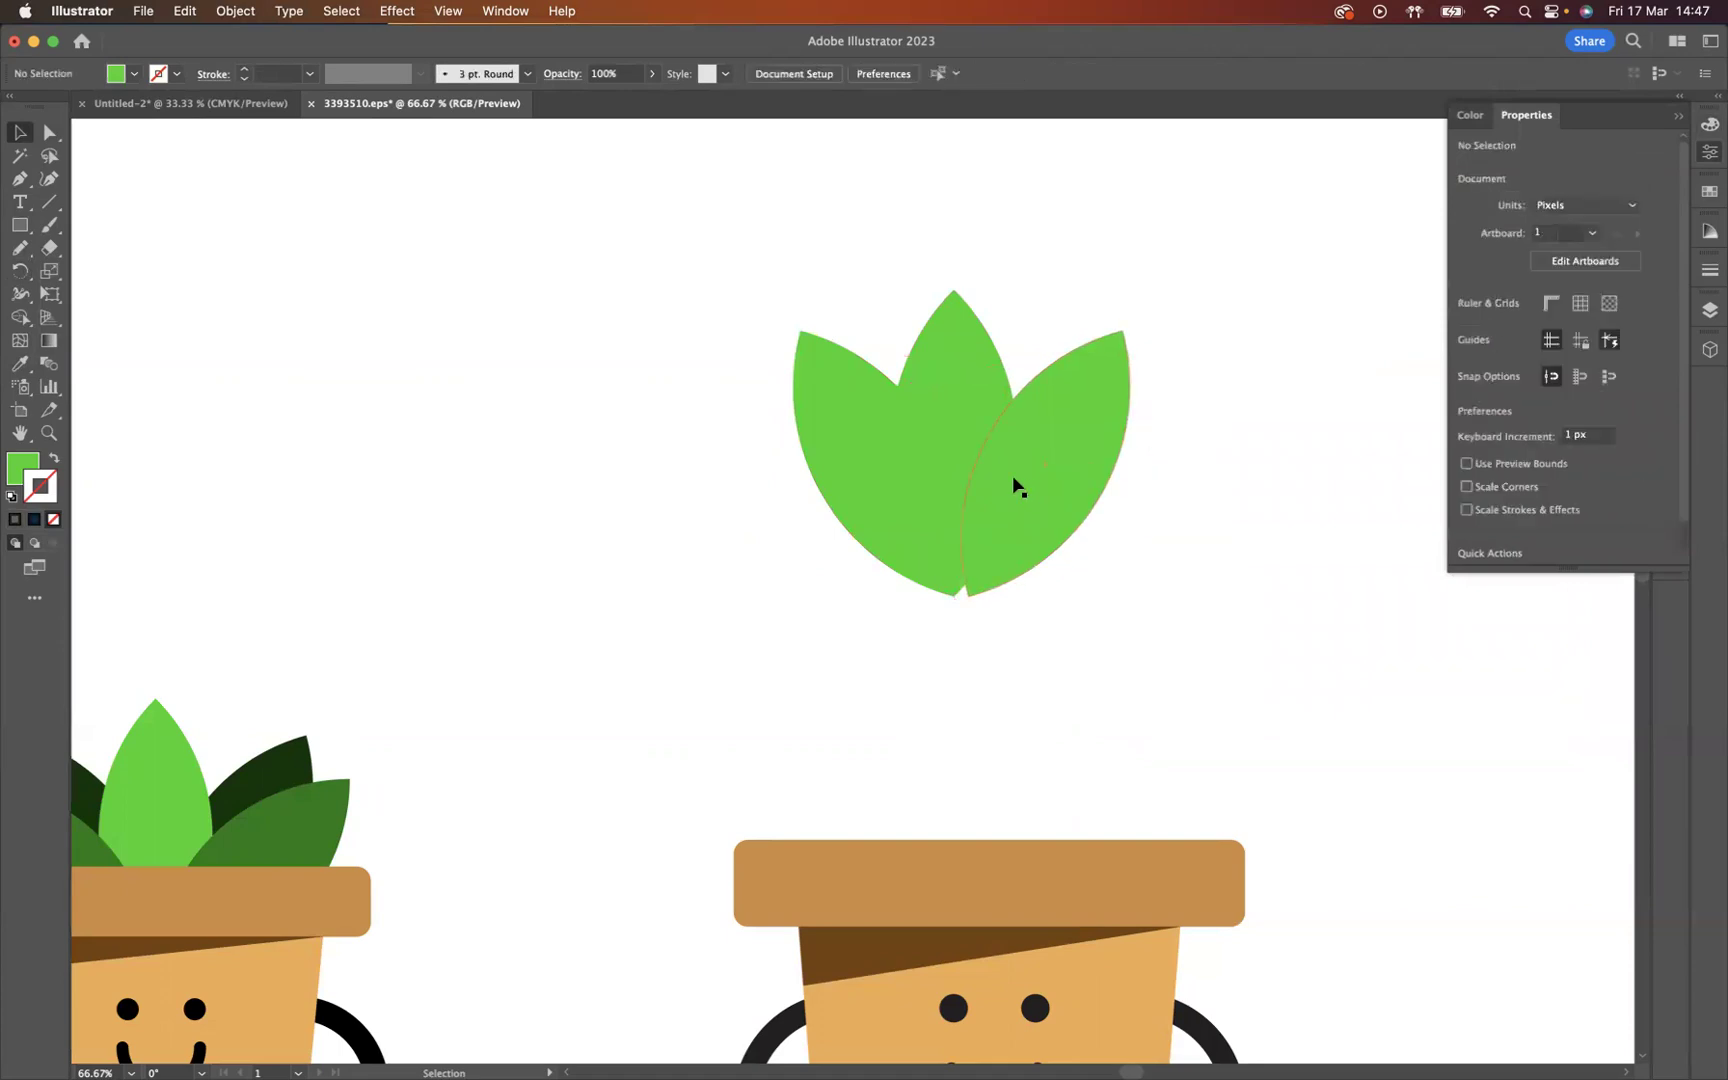
pyautogui.click(998, 437)
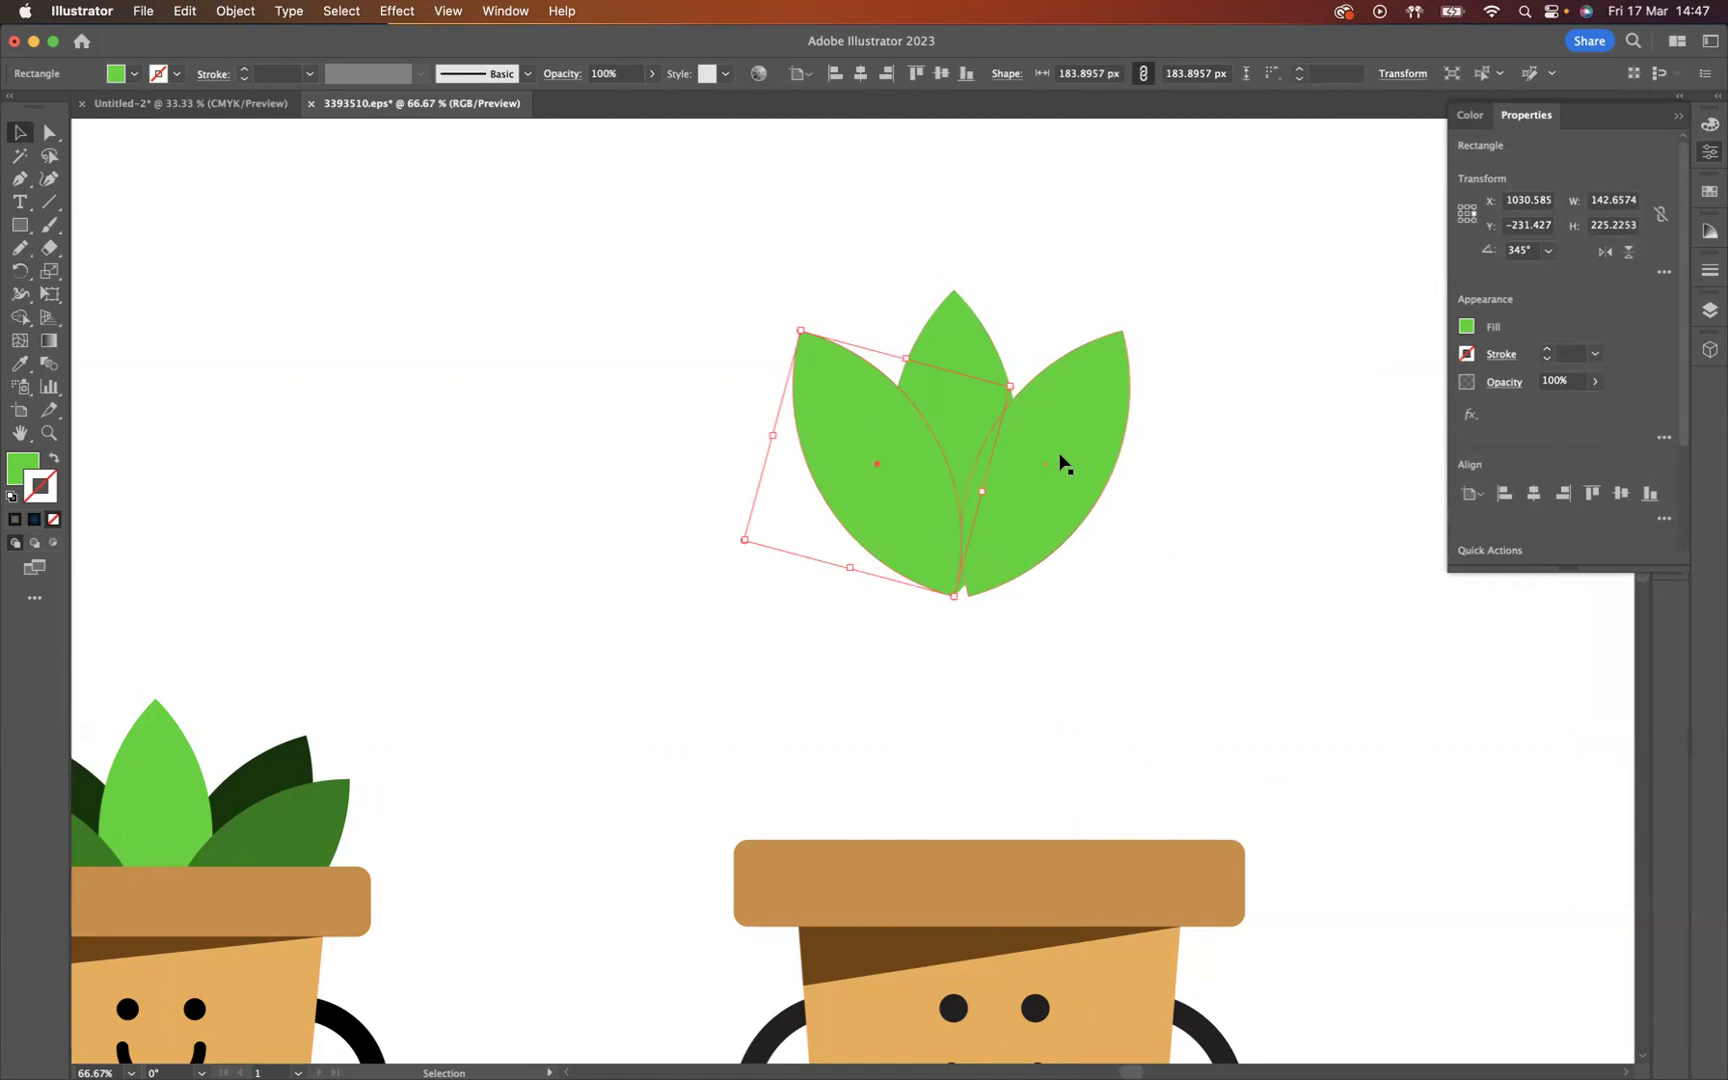
pyautogui.keyDown('shift'); pyautogui.click(1060, 462); pyautogui.keyUp('shift')
pyautogui.press('super+g')
# Step: Centre the side-leaf pair horizontally on the middle leaf
pyautogui.click(985, 385)
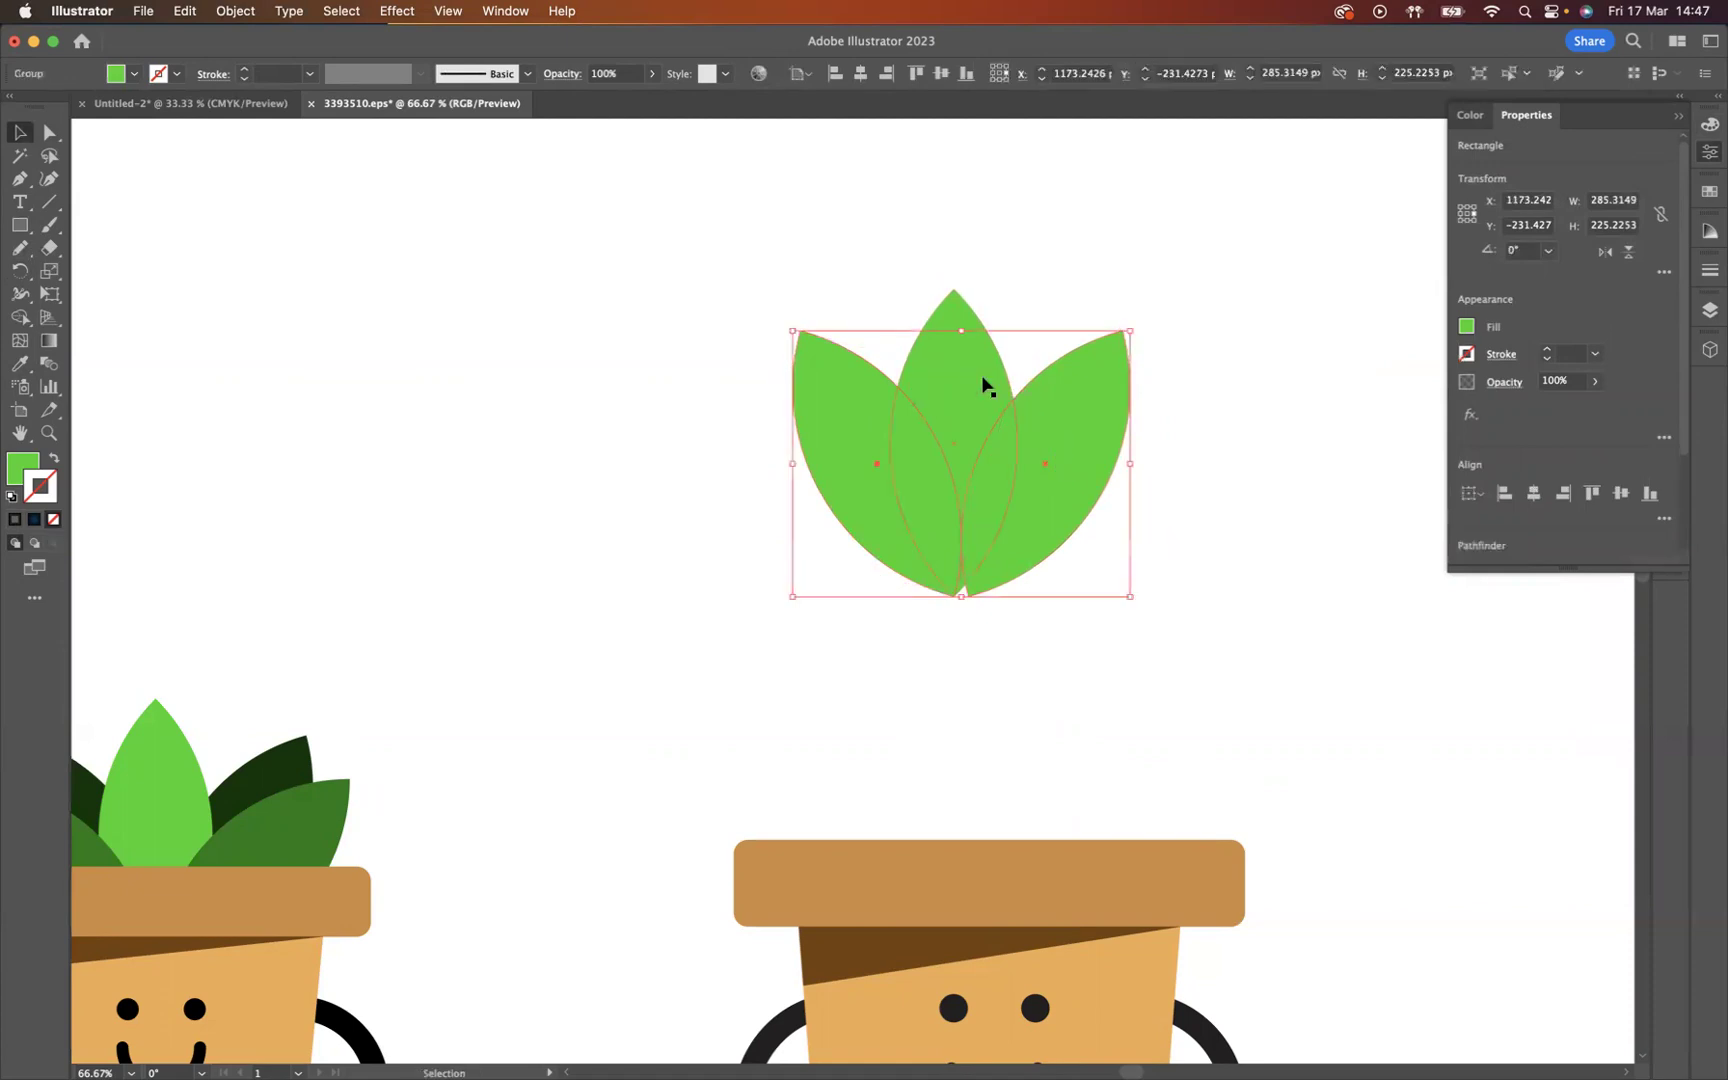
pyautogui.moveTo(882, 273); pyautogui.dragTo(1046, 380)
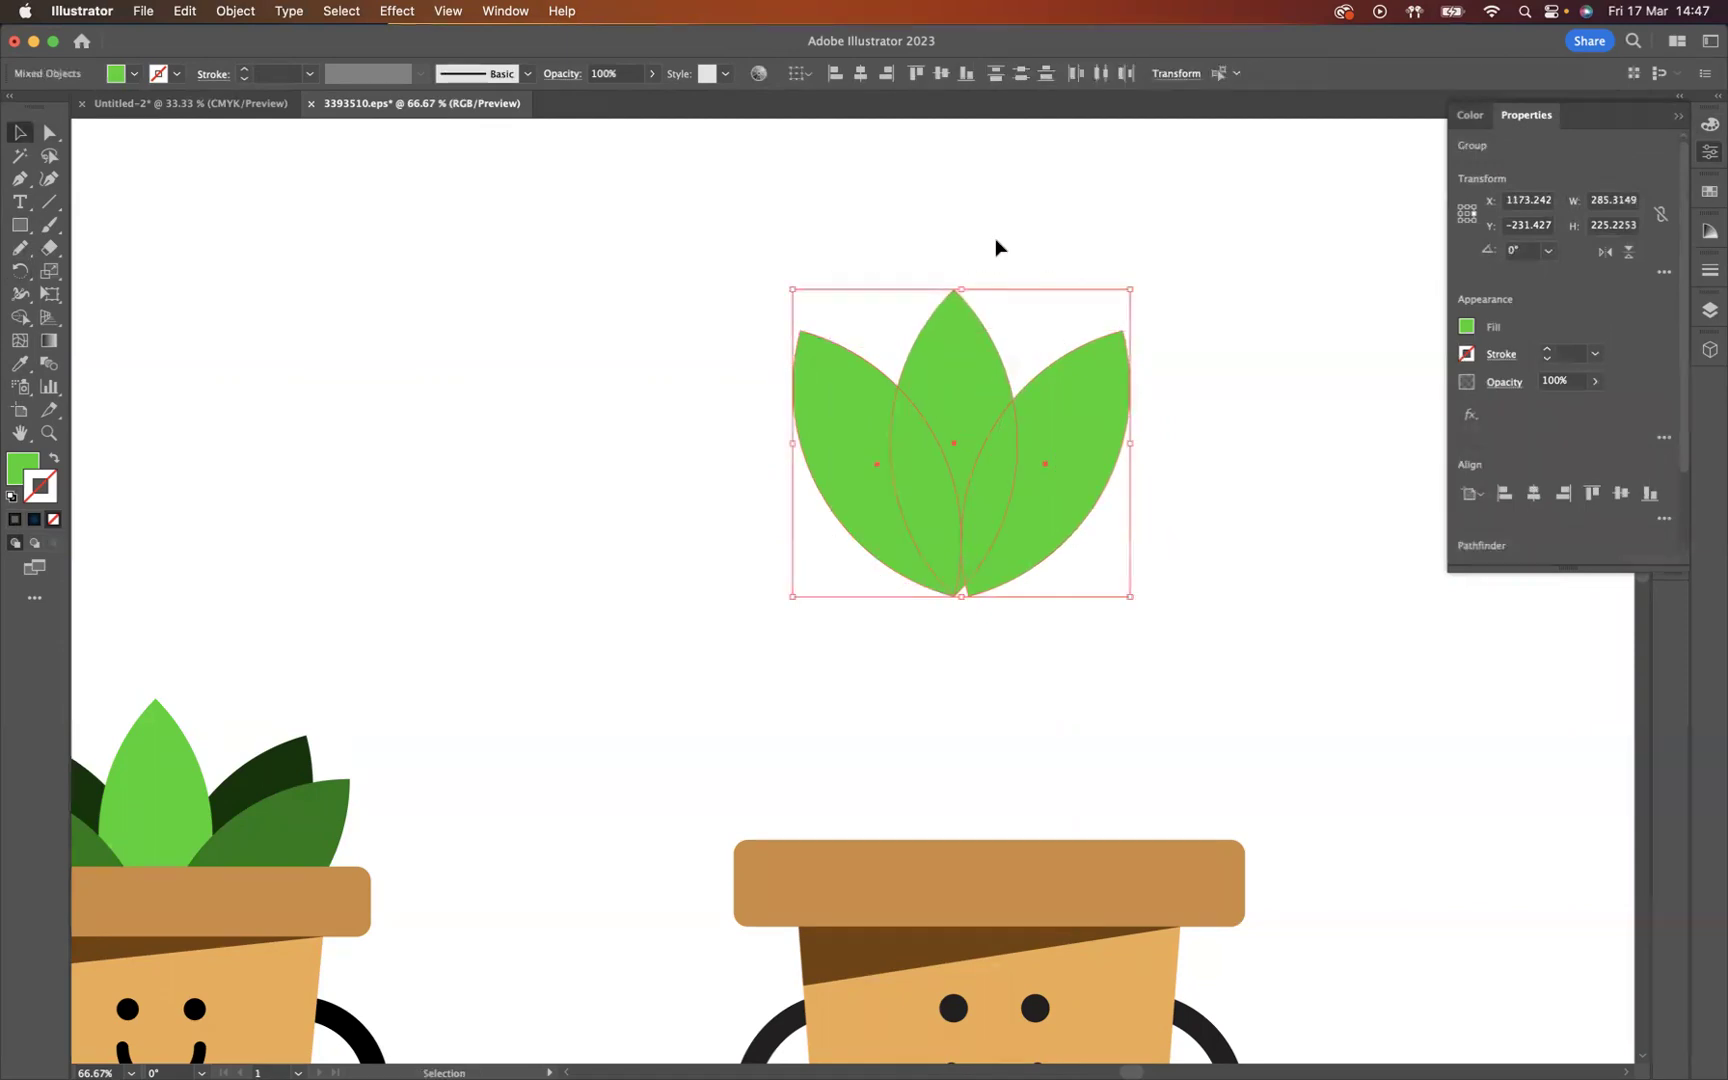
pyautogui.click(858, 80)
pyautogui.click(1160, 408)
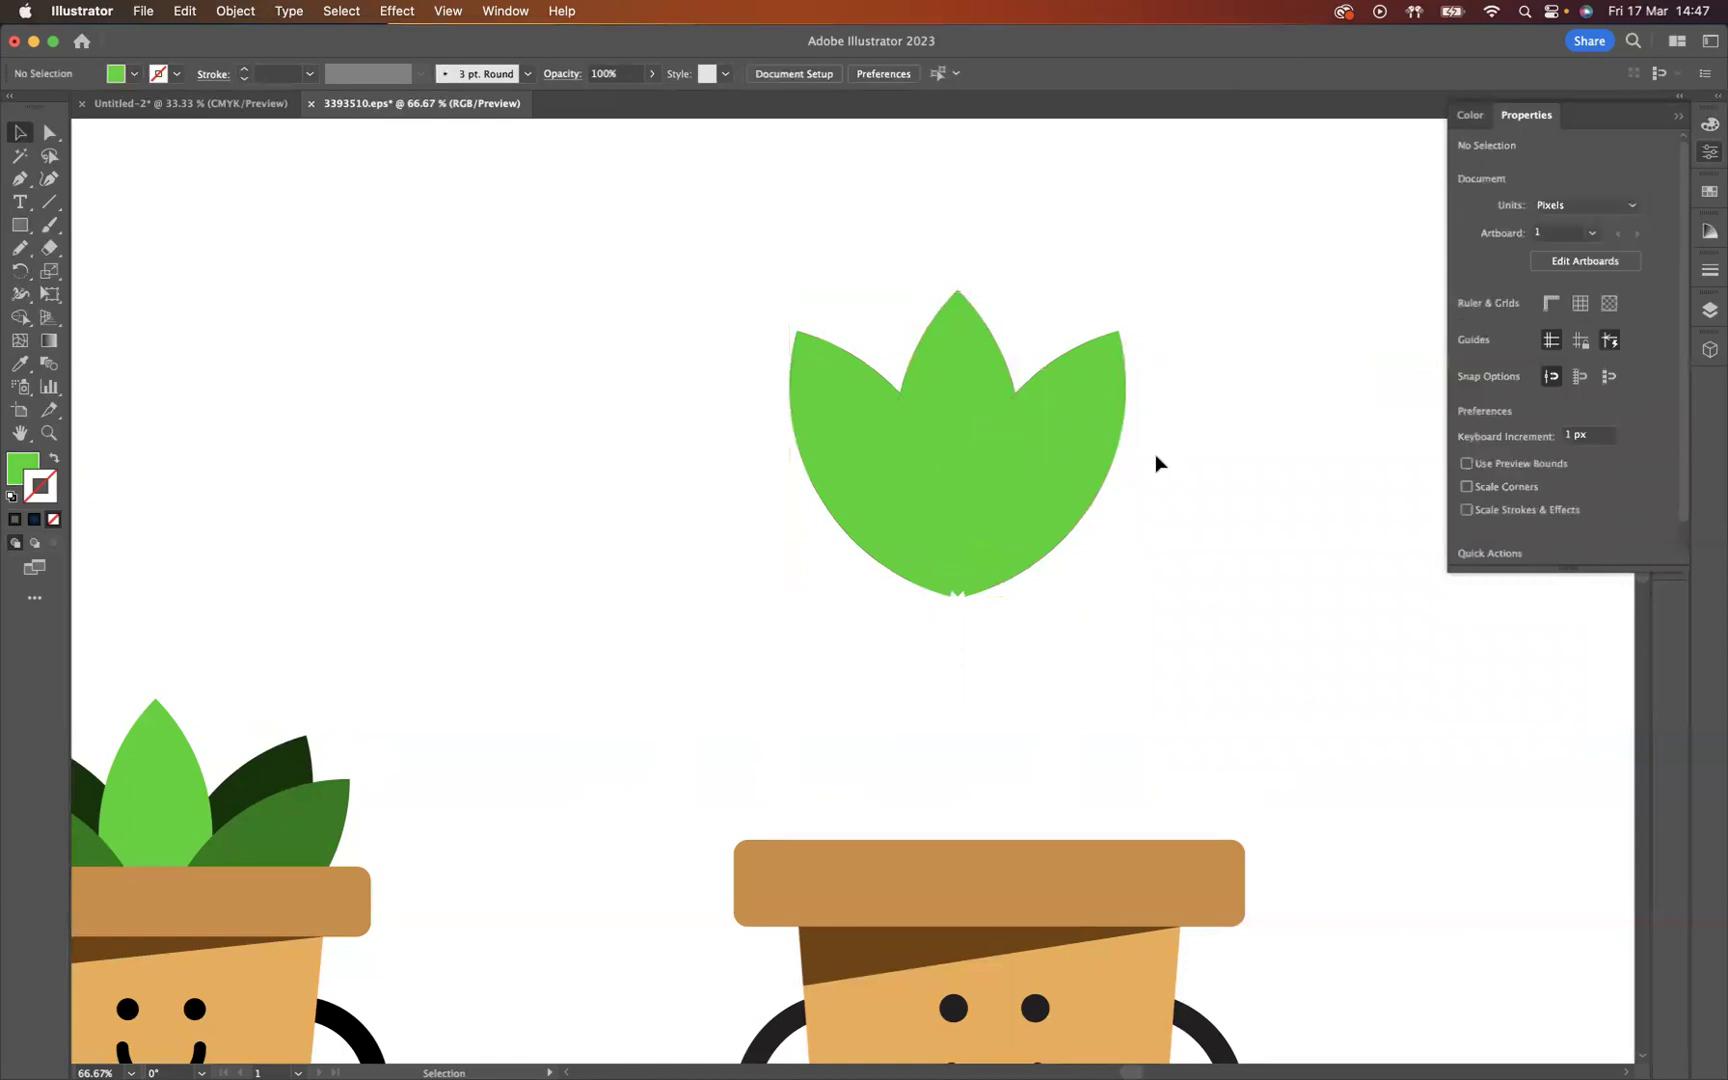
pyautogui.click(1078, 436)
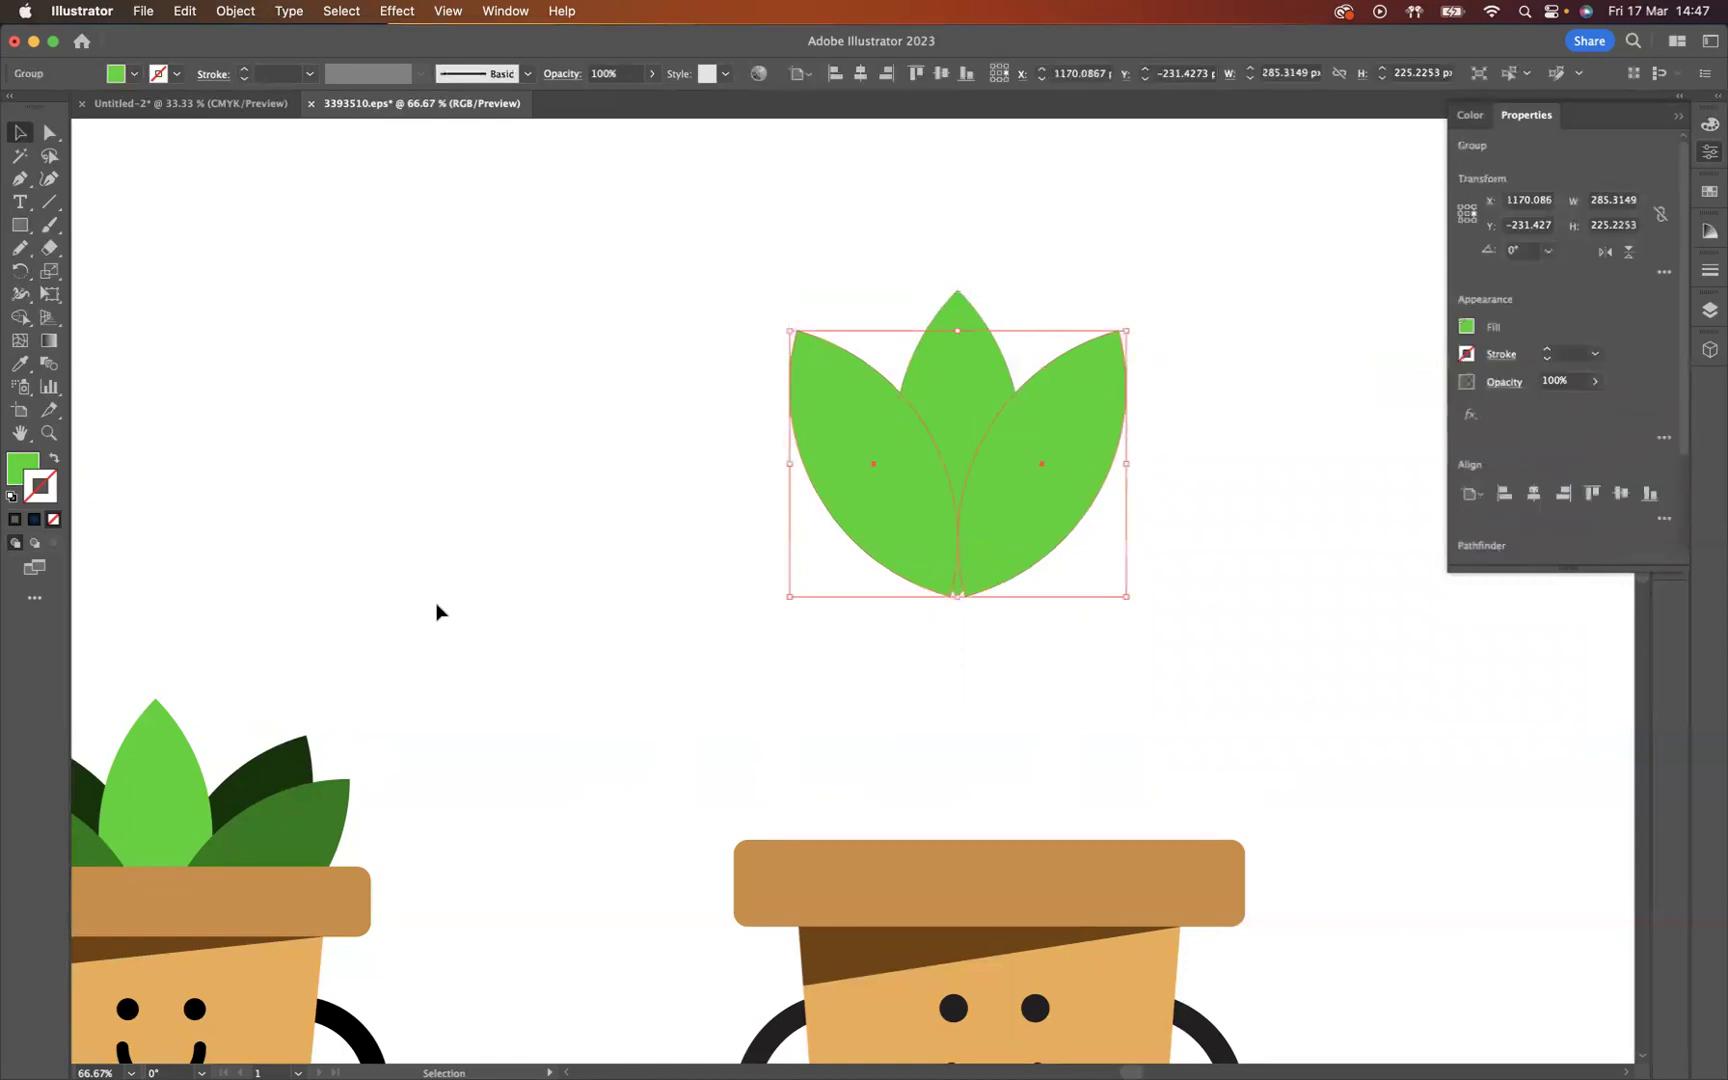
# Step: Colour the side leaves the left plant's dark green and send them behind the centre leaf
pyautogui.press('i')
pyautogui.click(284, 769)
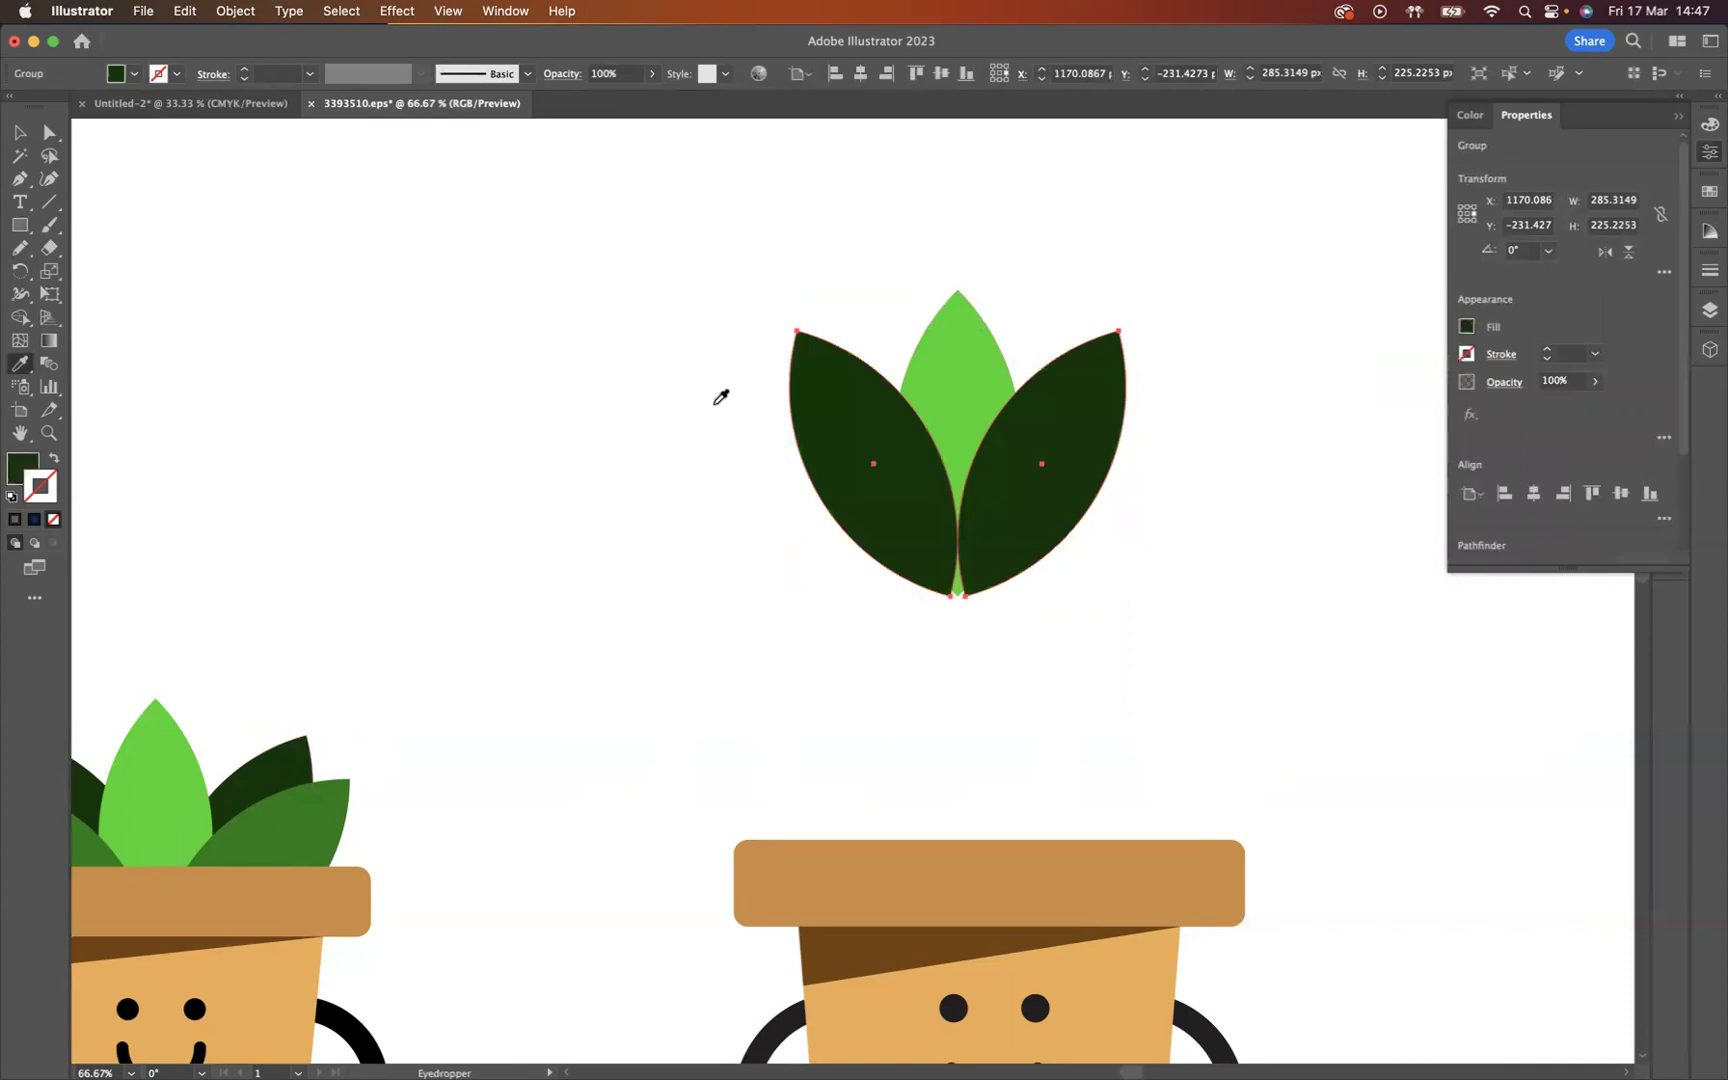
pyautogui.click(22, 133)
pyautogui.click(825, 505)
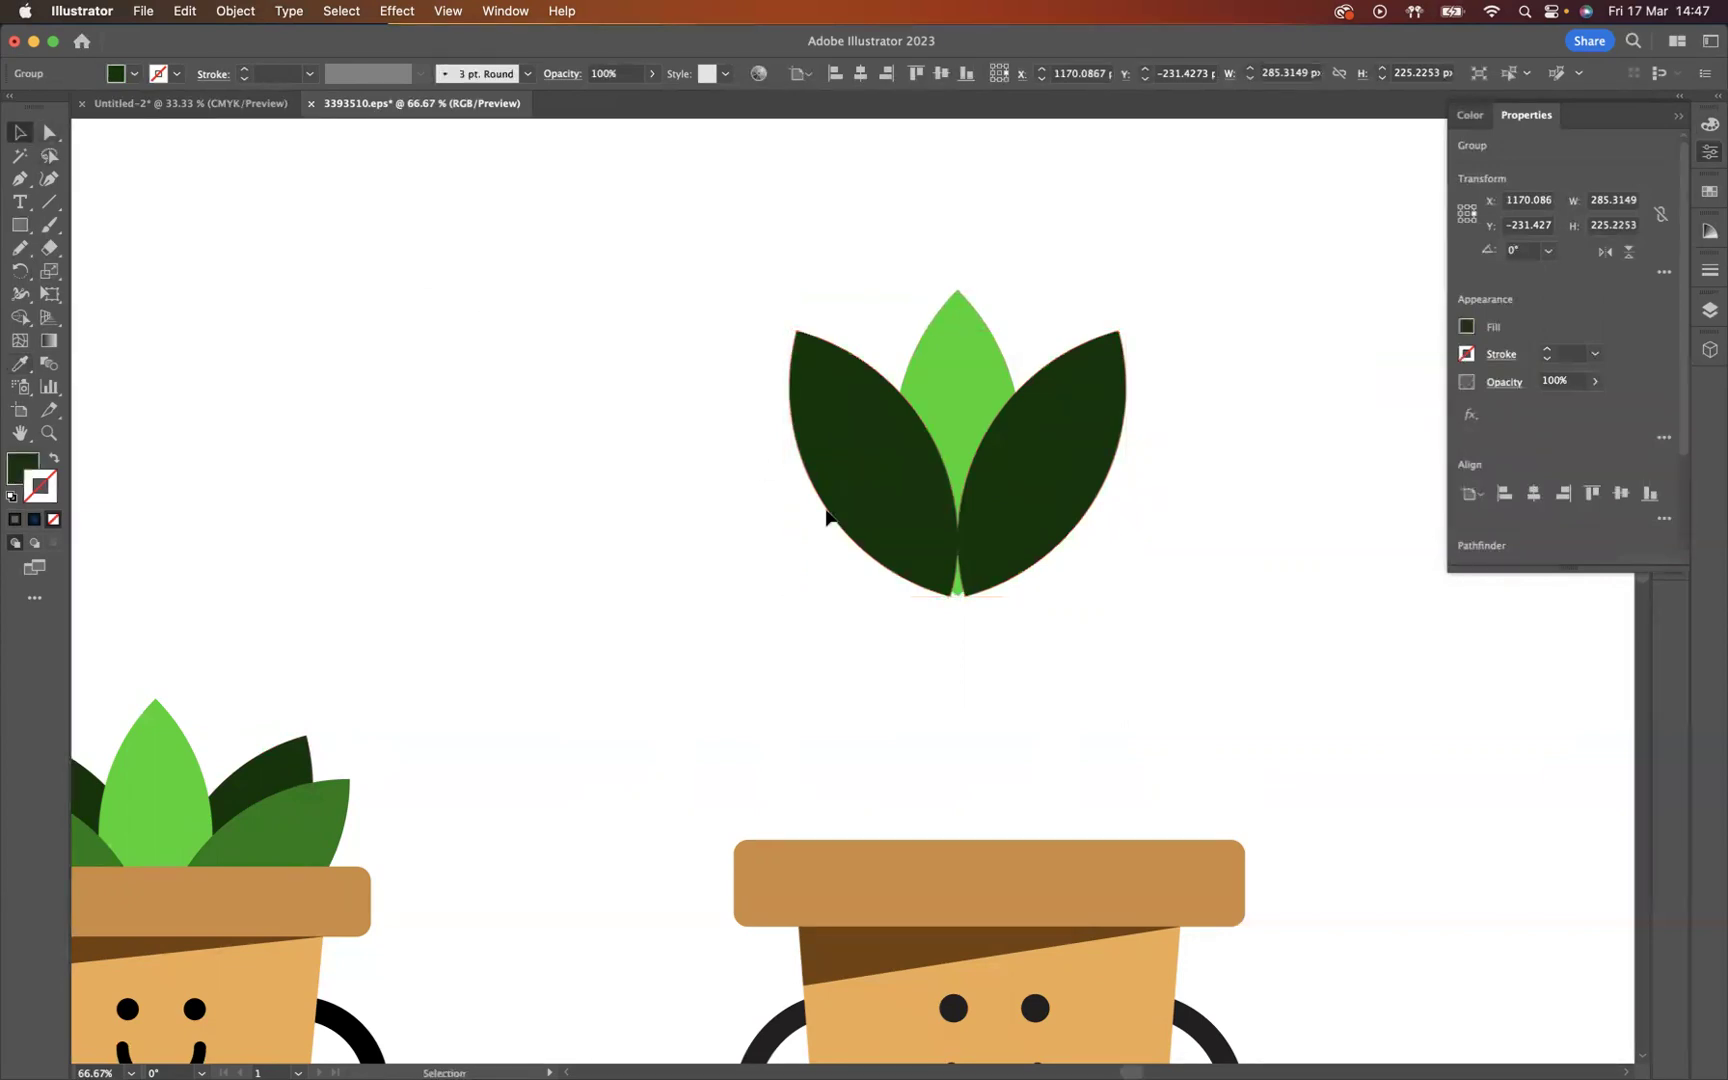
pyautogui.rightClick(877, 476)
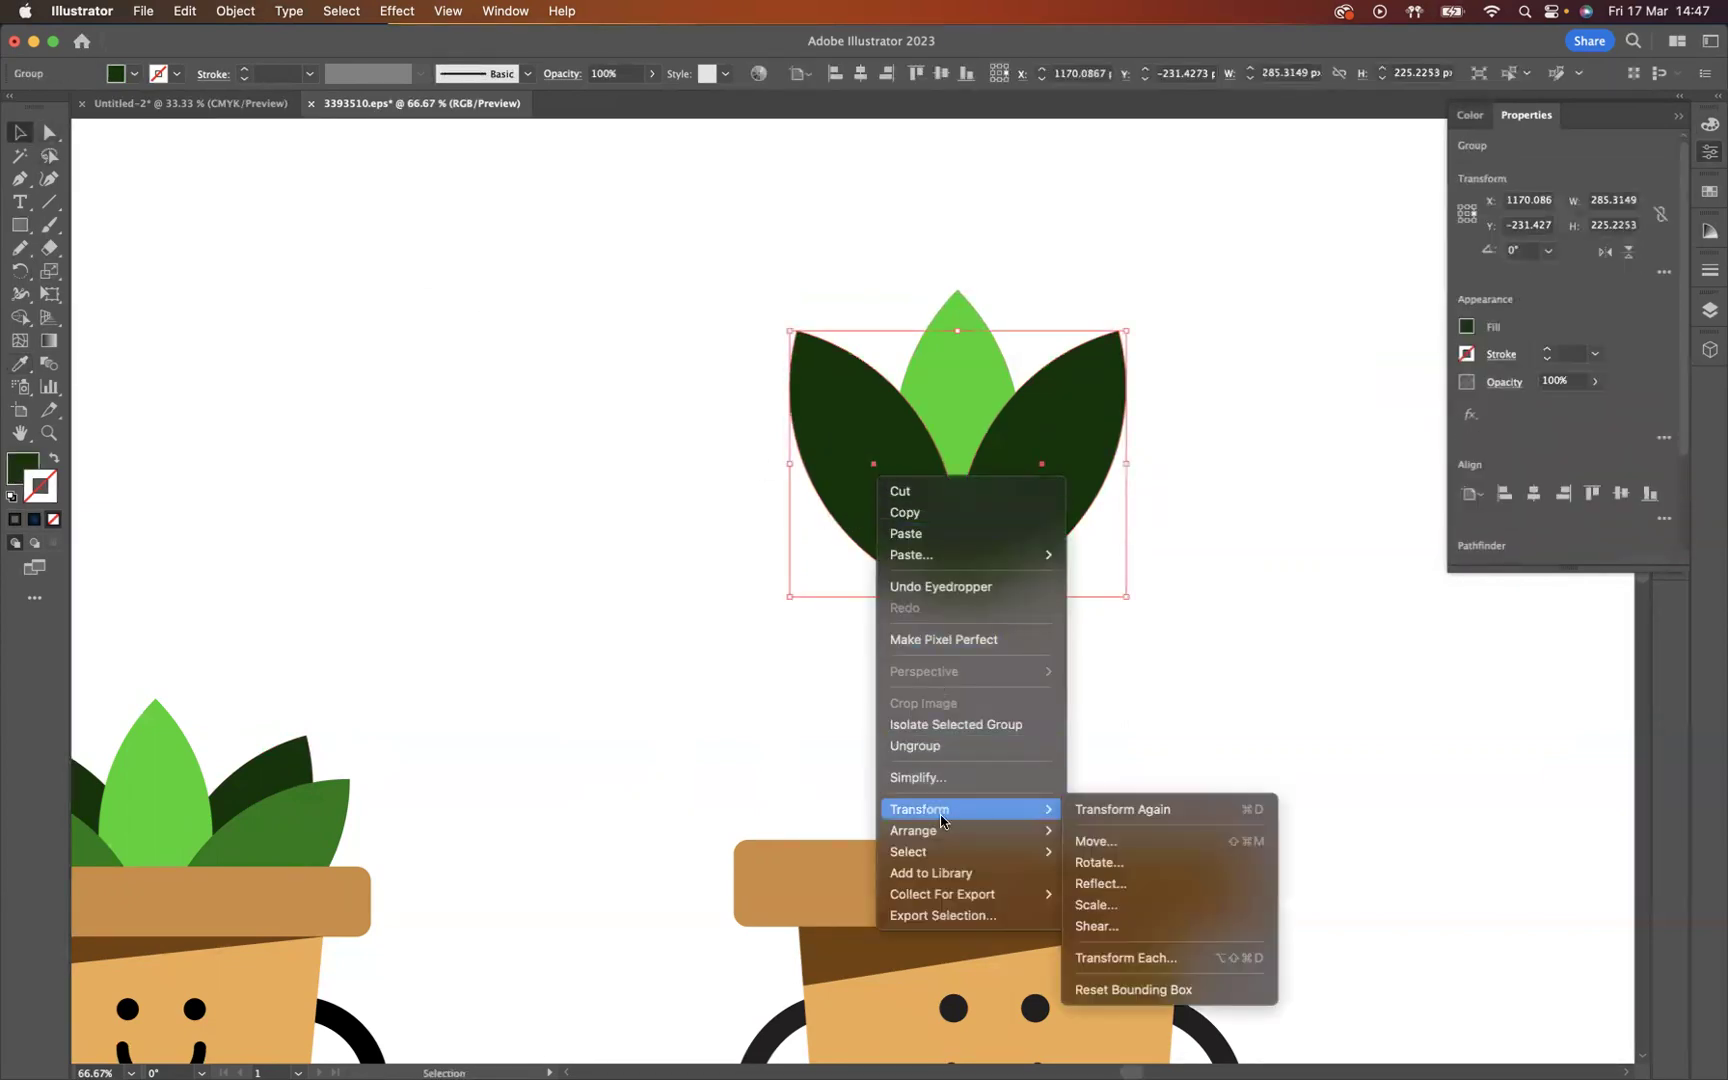
pyautogui.moveTo(940, 830)
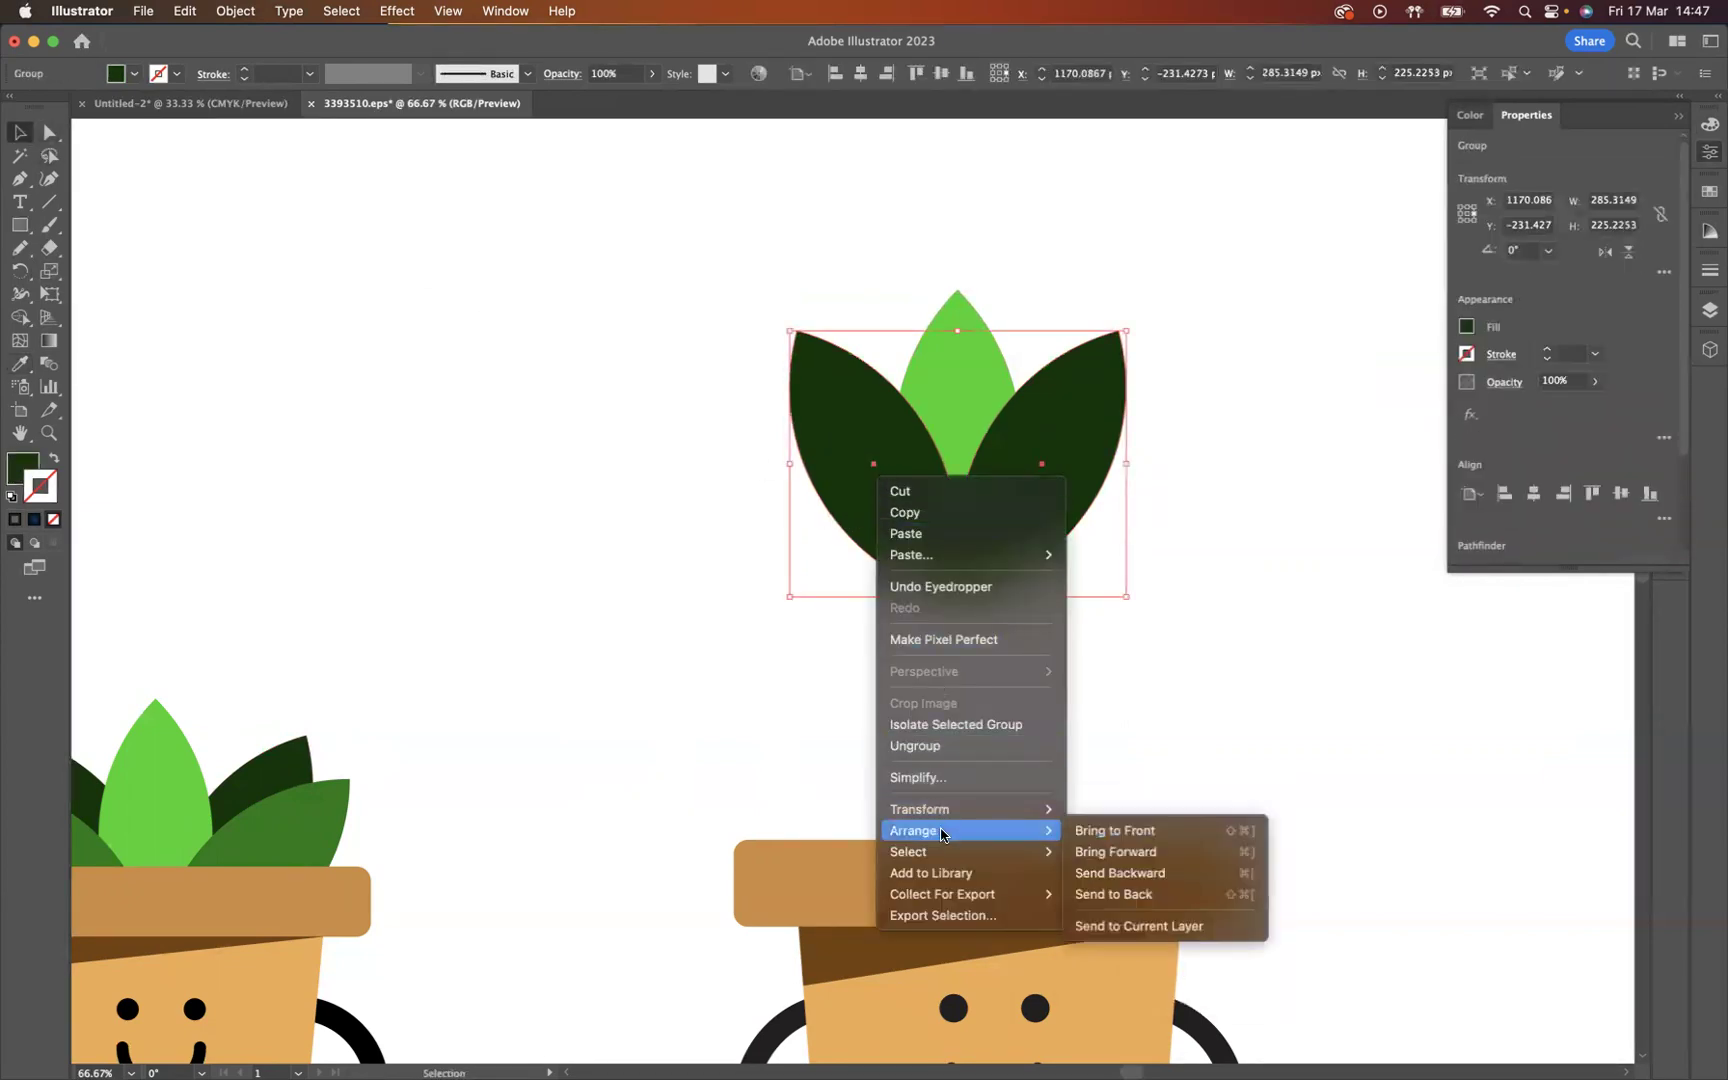
pyautogui.click(1148, 894)
pyautogui.click(1217, 625)
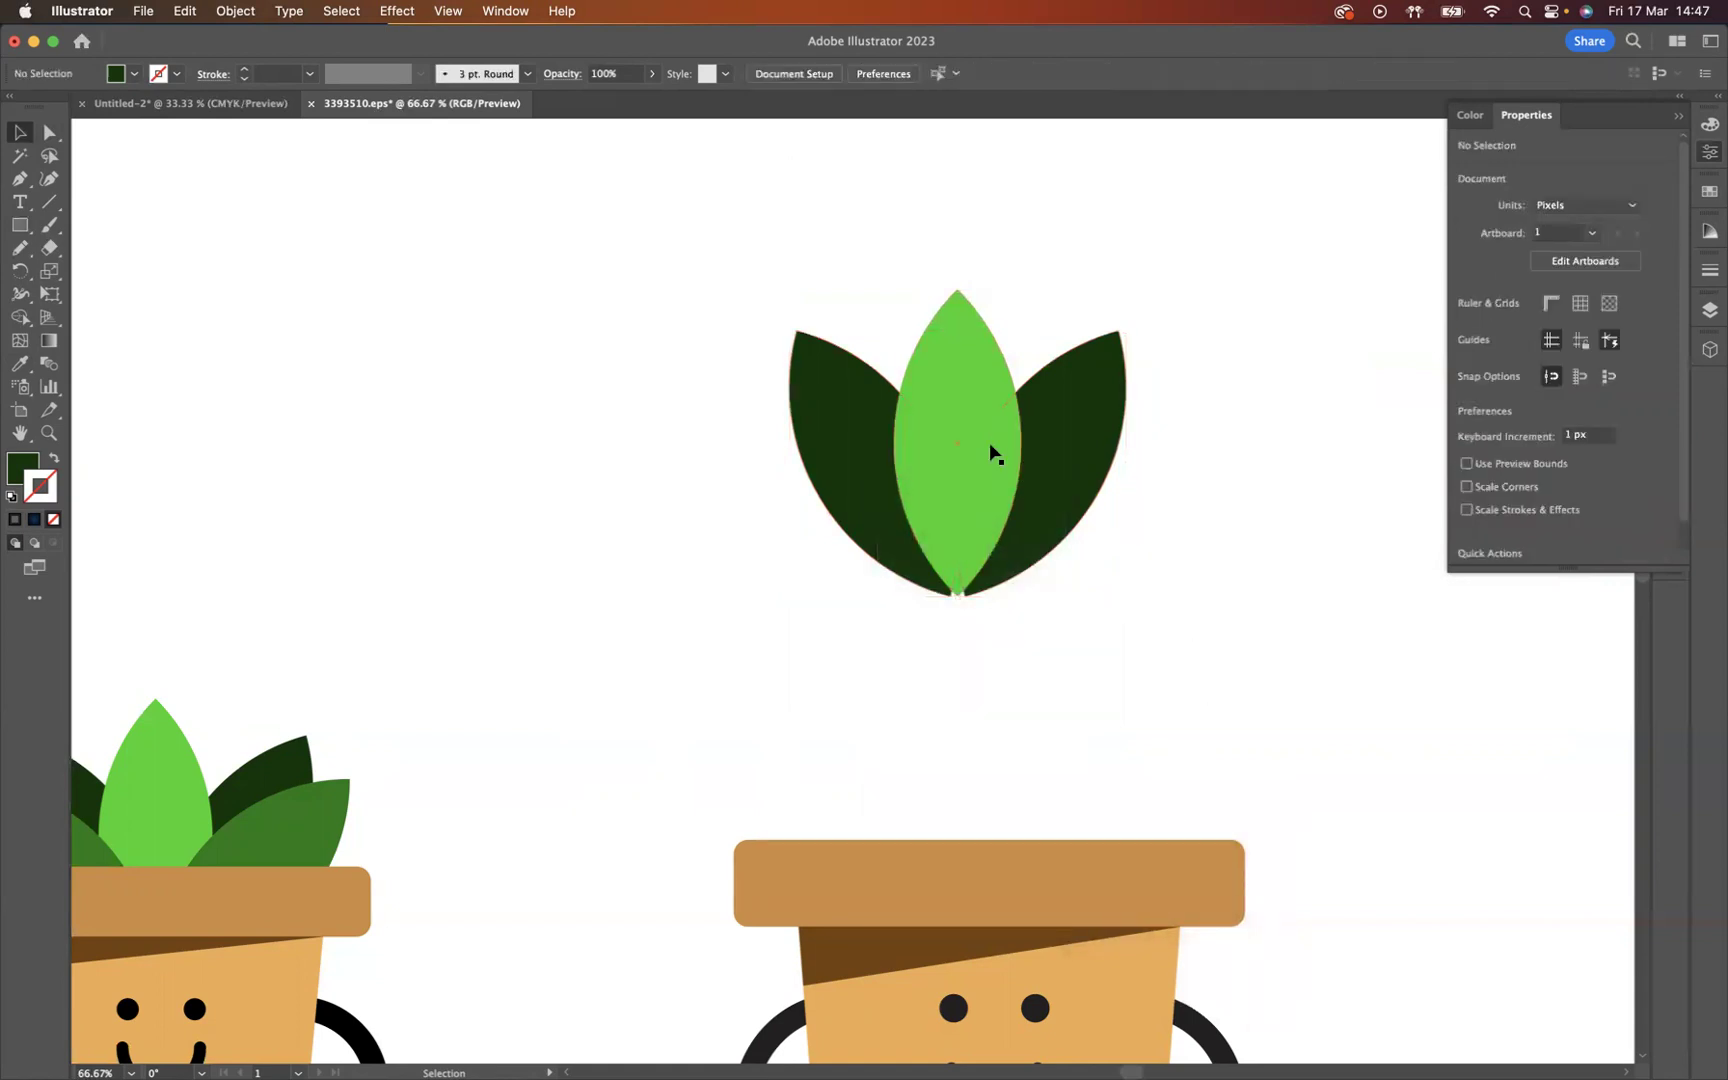
# Step: Add a copy of the centre leaf rotated 45° about its bottom tip
pyautogui.click(968, 422)
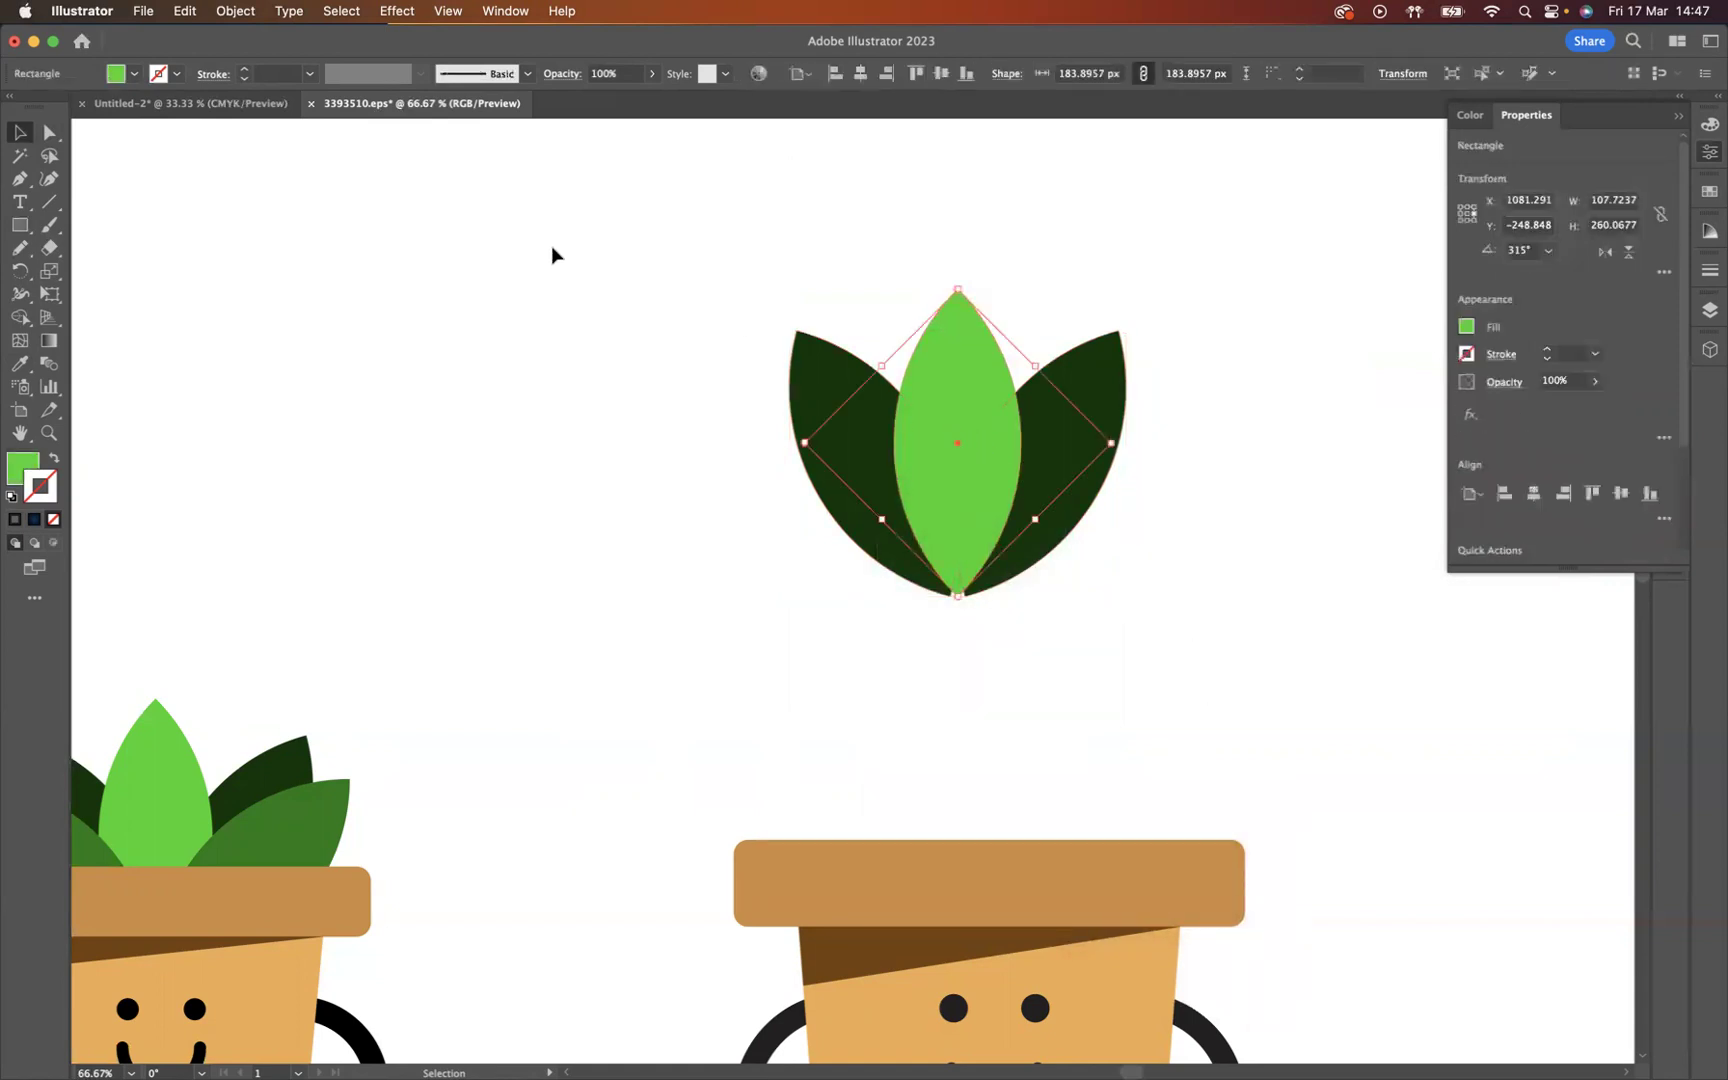
pyautogui.click(19, 270)
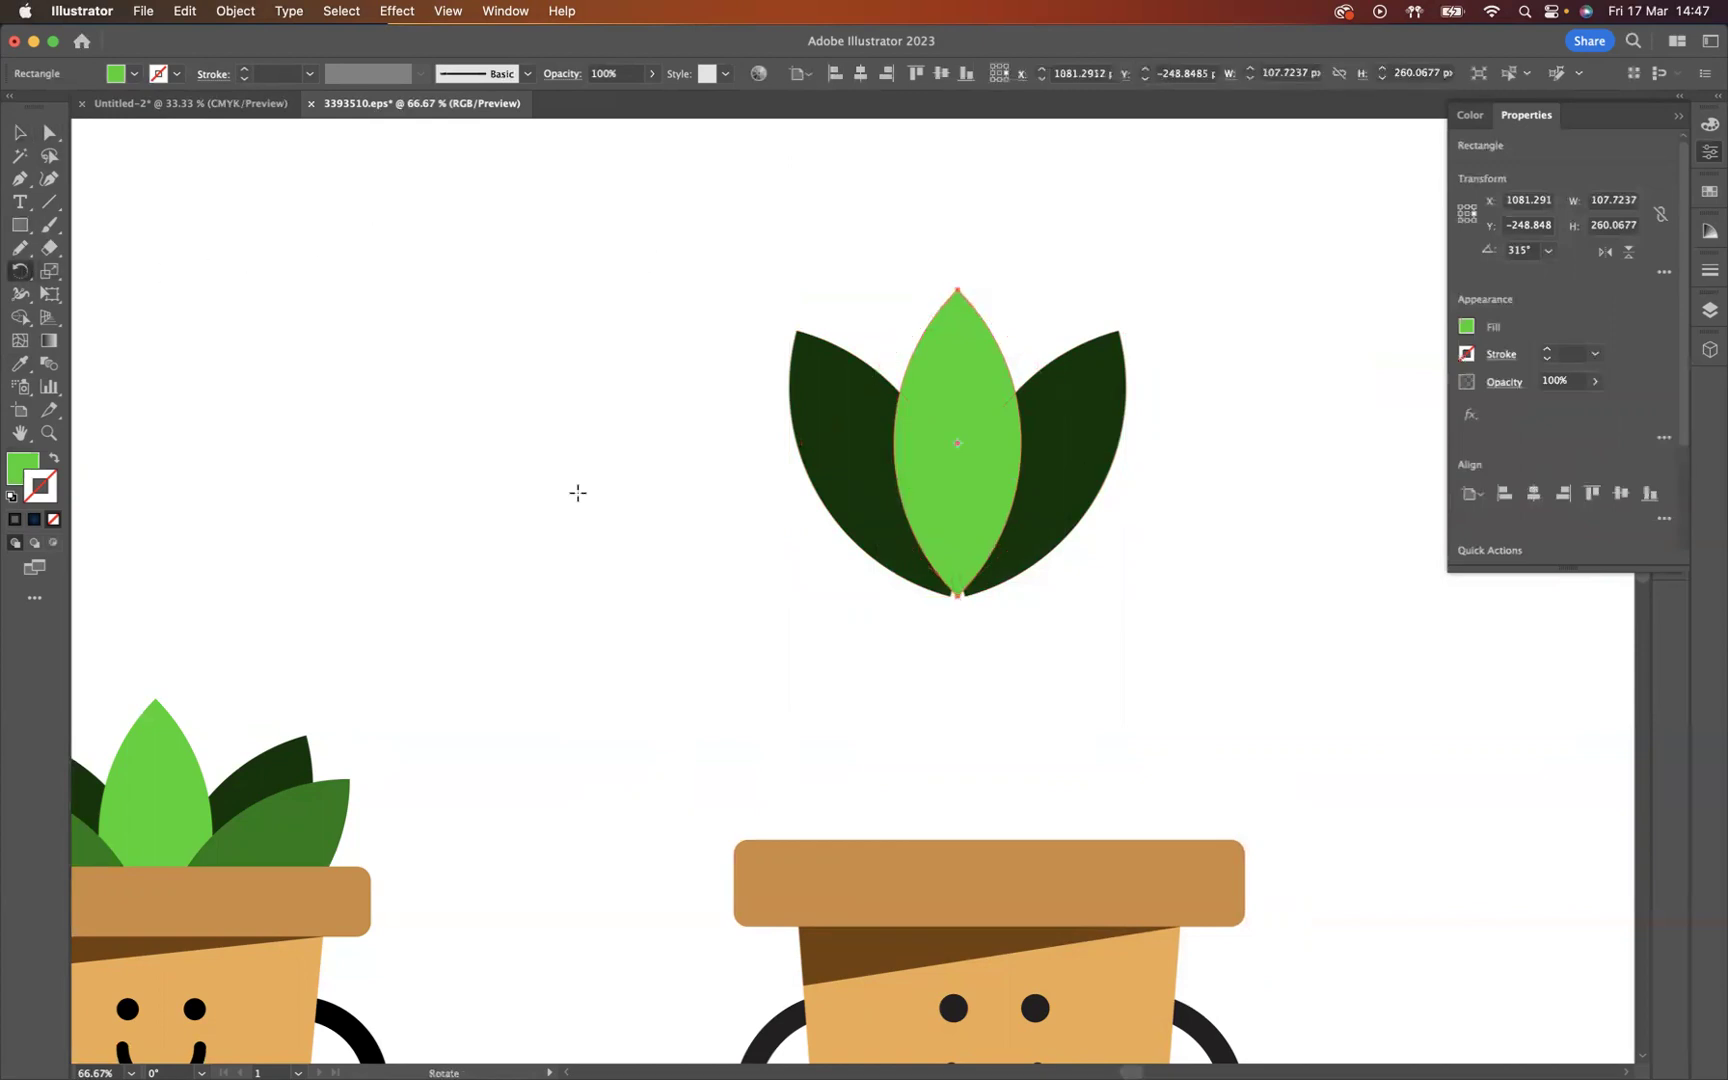
pyautogui.keyDown('alt'); pyautogui.click(957, 596); pyautogui.keyUp('alt')
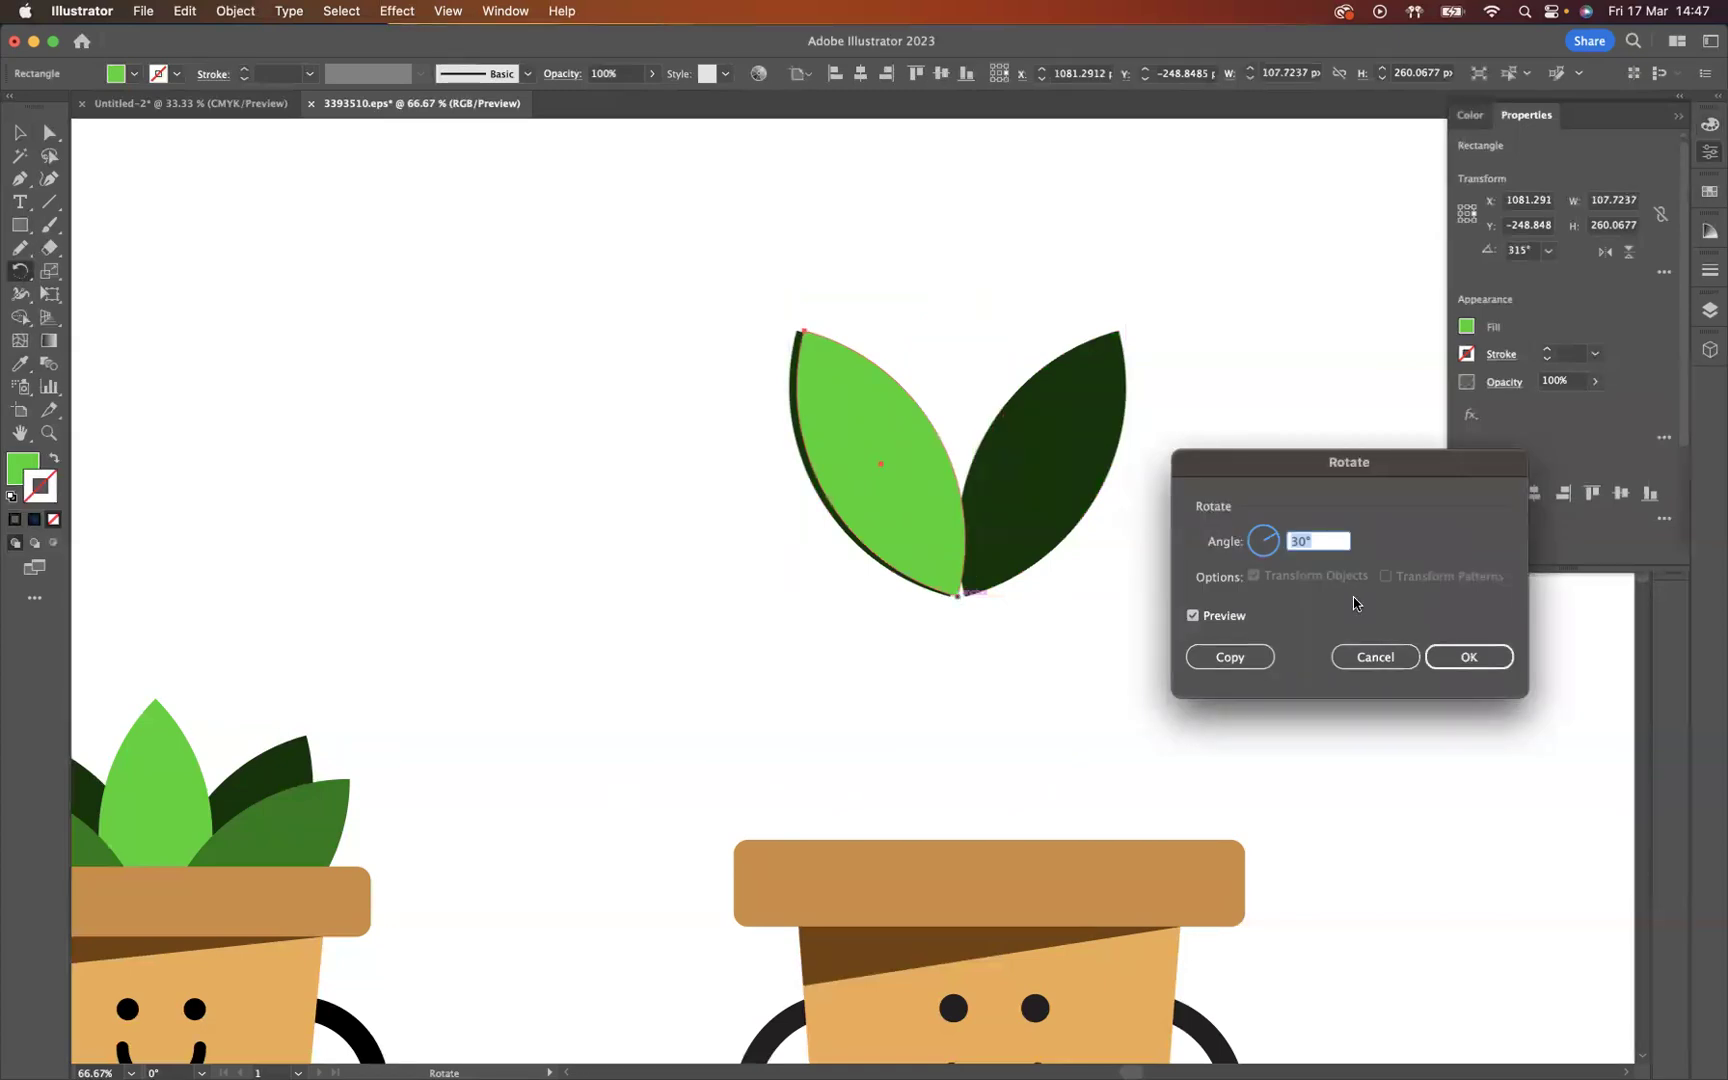
pyautogui.press('BackSpace')
pyautogui.write('45')
pyautogui.click(1231, 657)
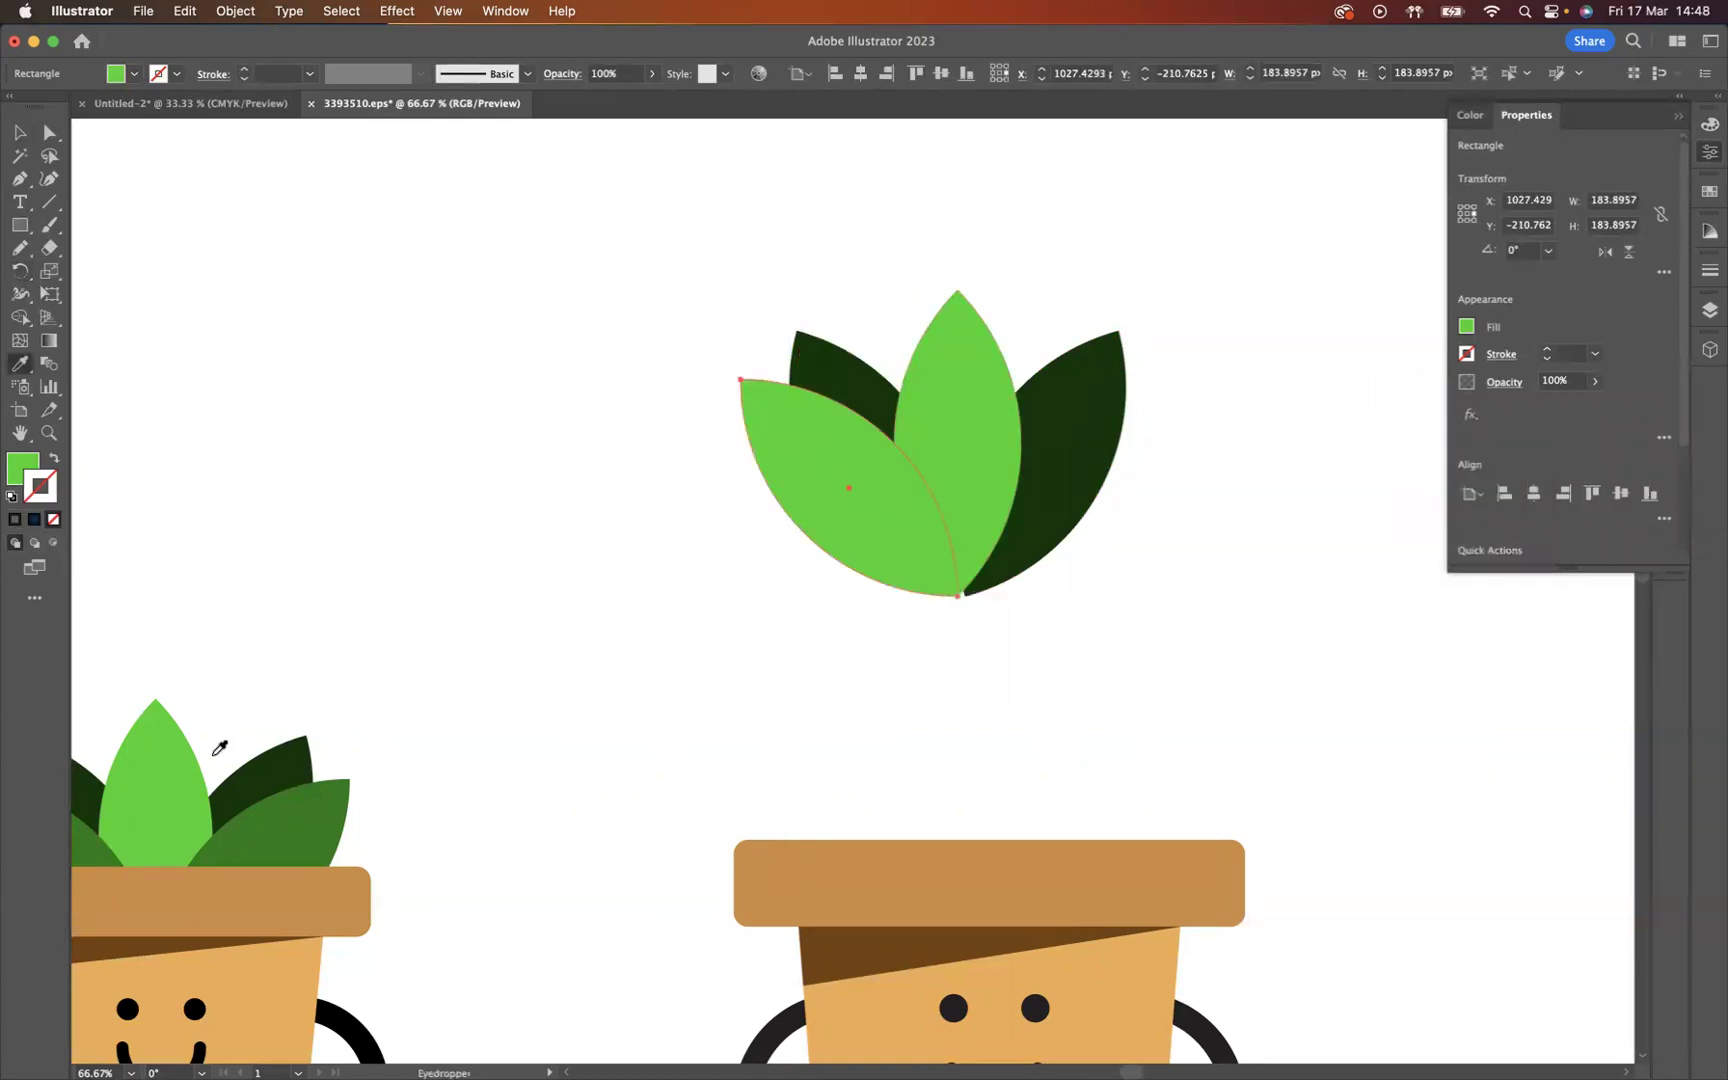
# Step: Colour the tilted leaf mid green, flip it horizontally, and select all five leaves
pyautogui.press('i')
pyautogui.click(292, 826)
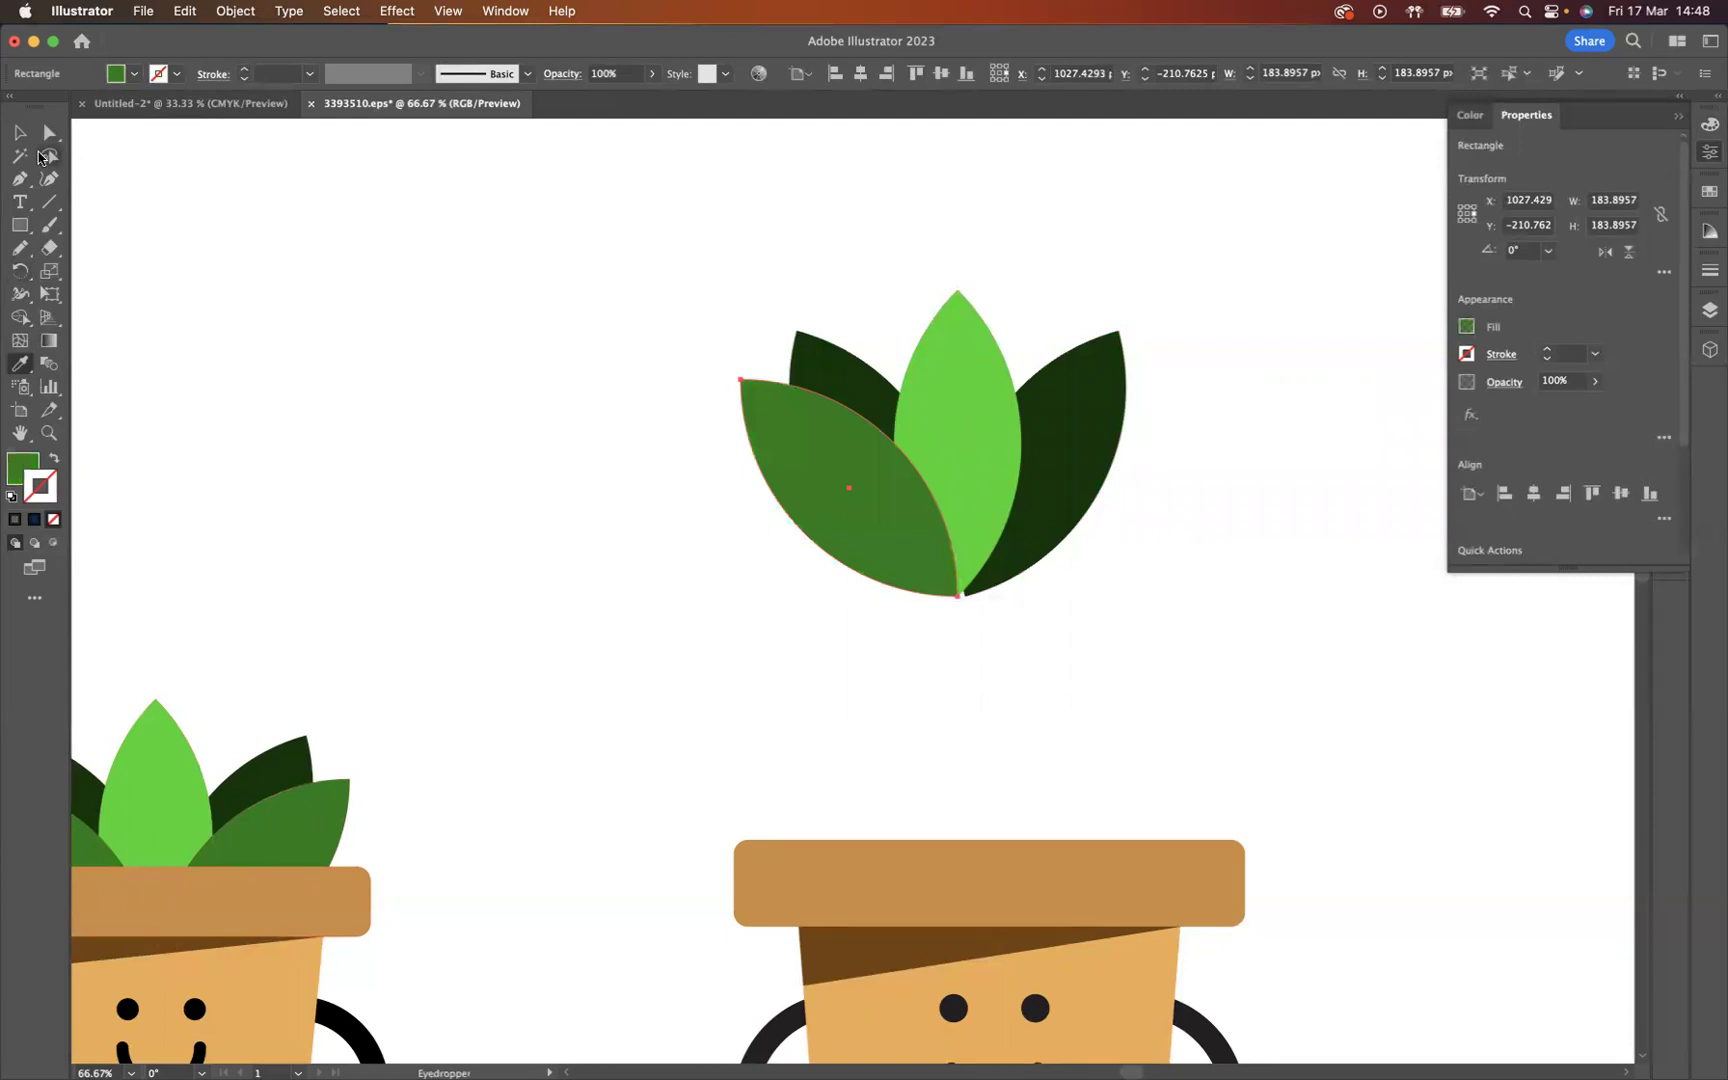
pyautogui.press('v')
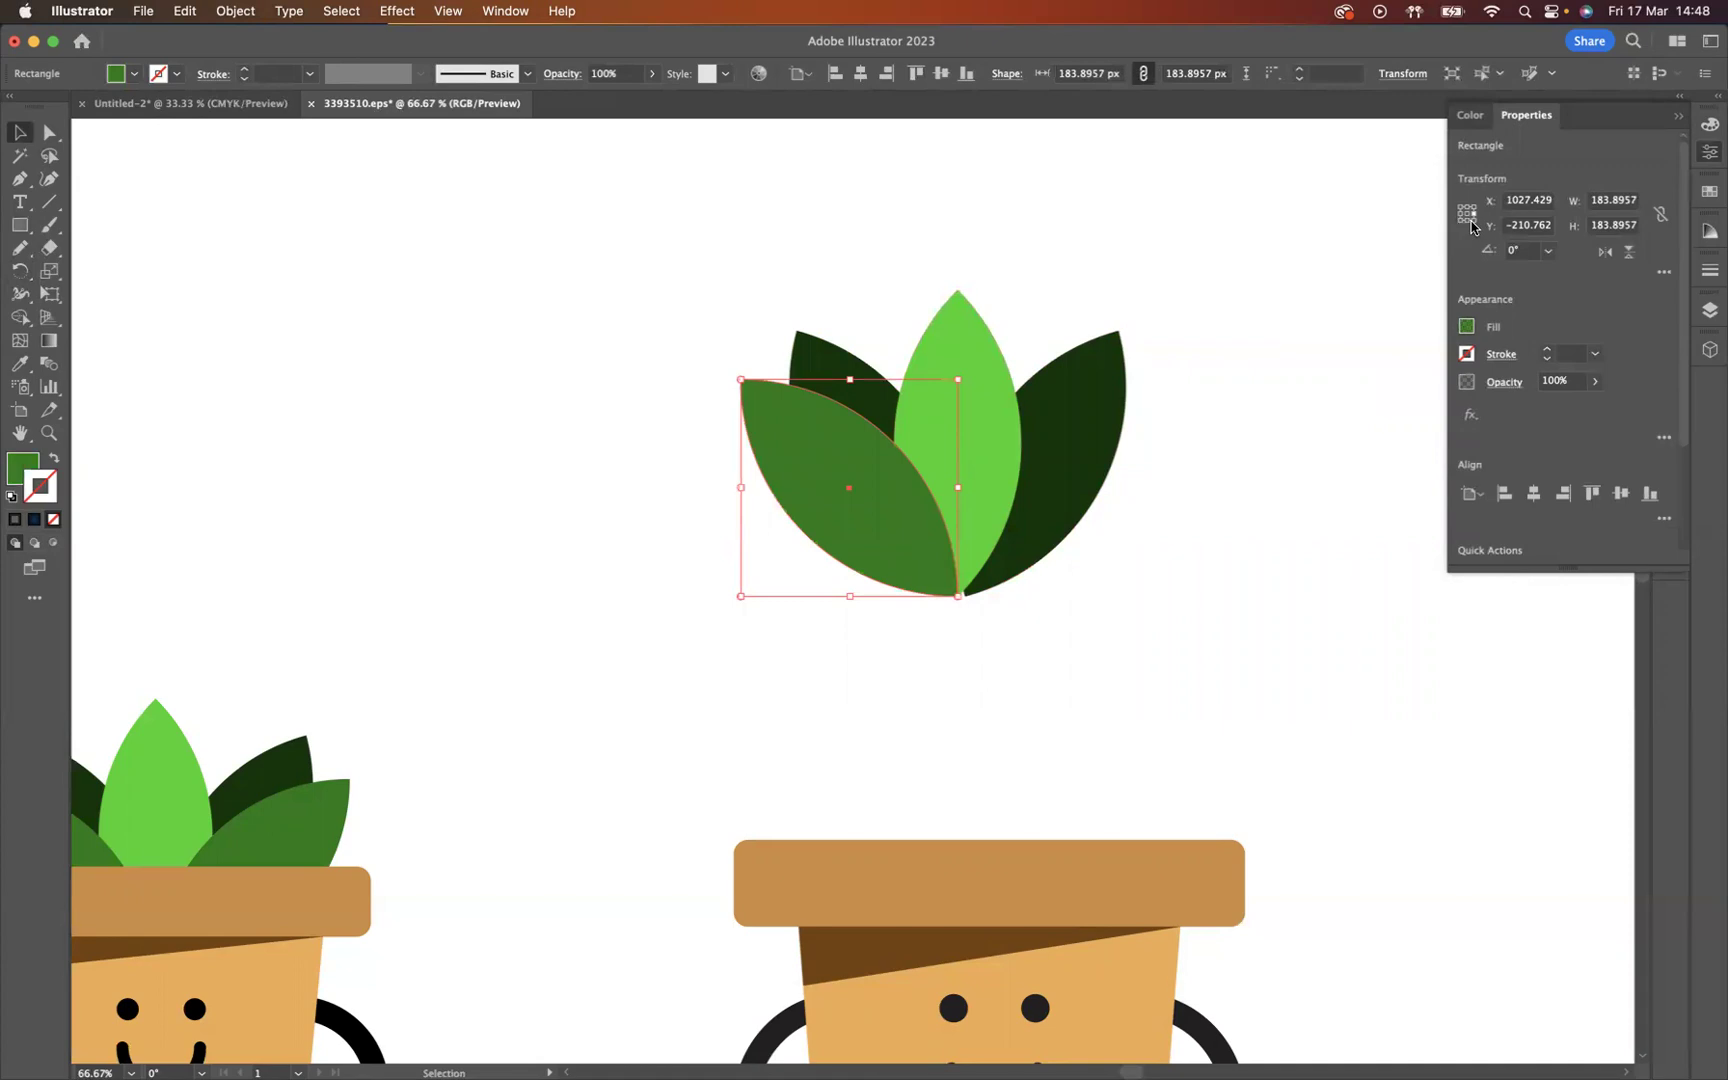
pyautogui.click(1603, 252)
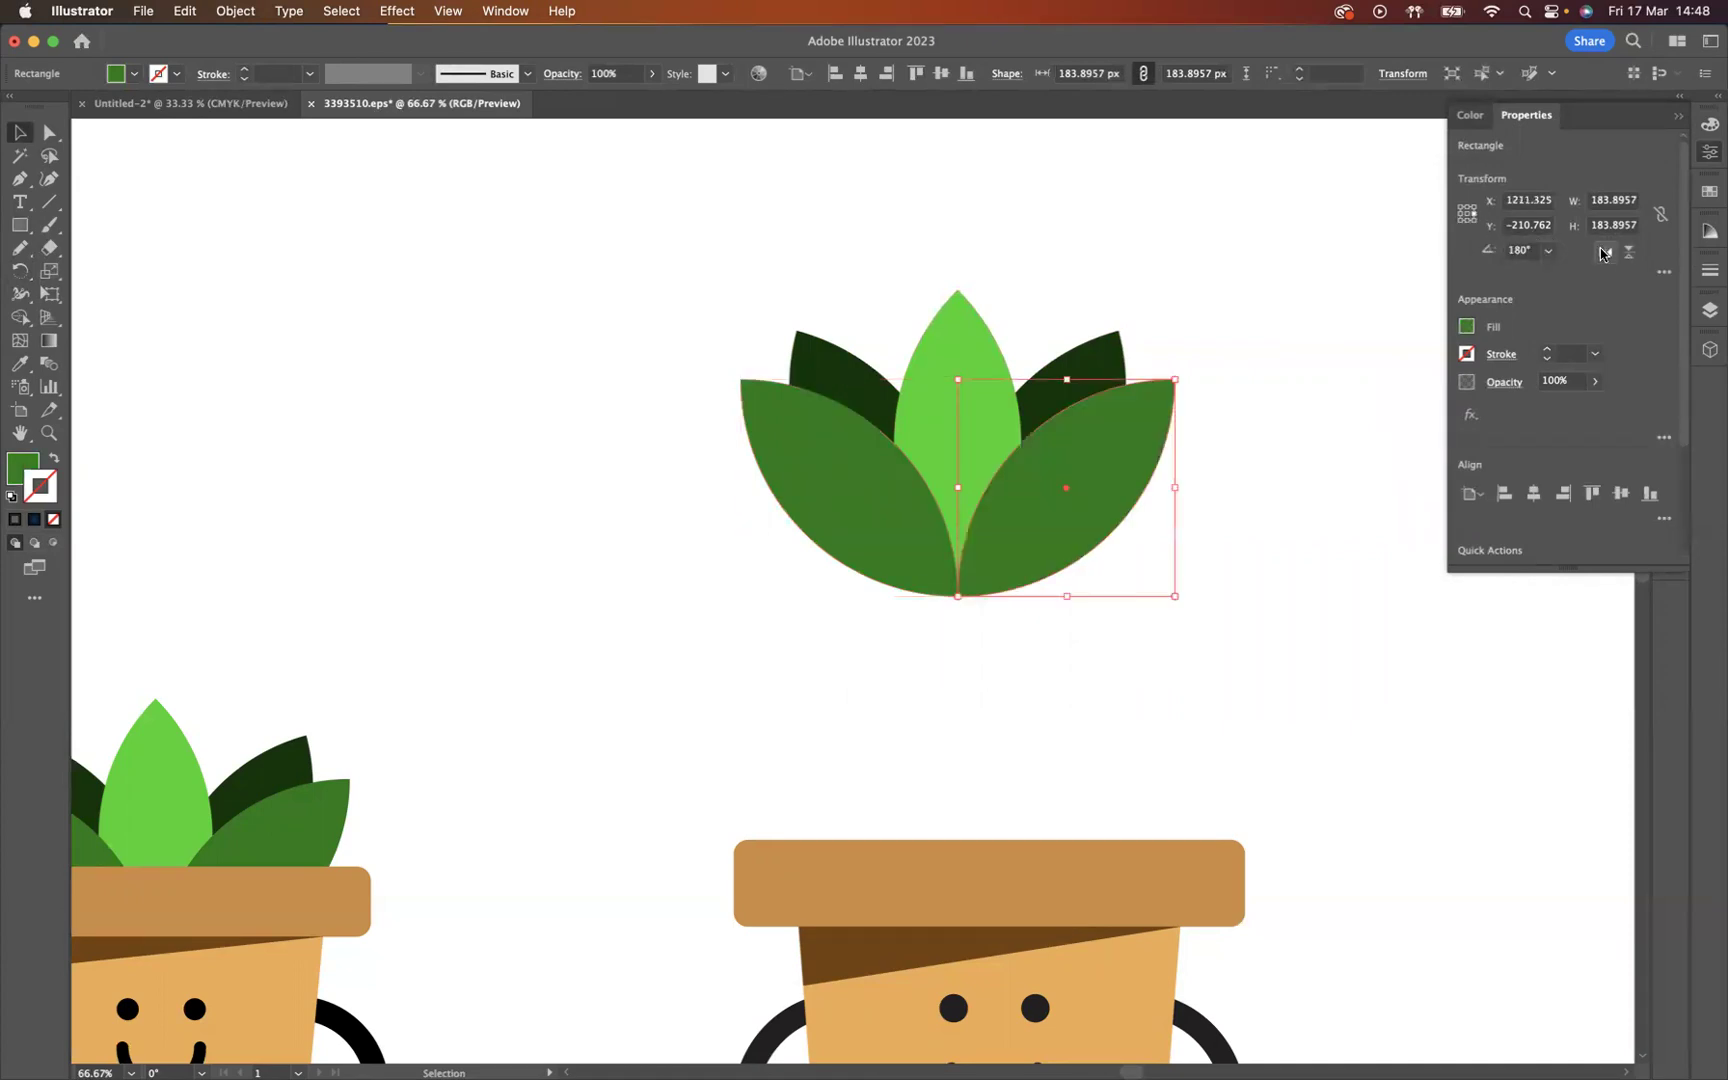
pyautogui.click(1043, 329)
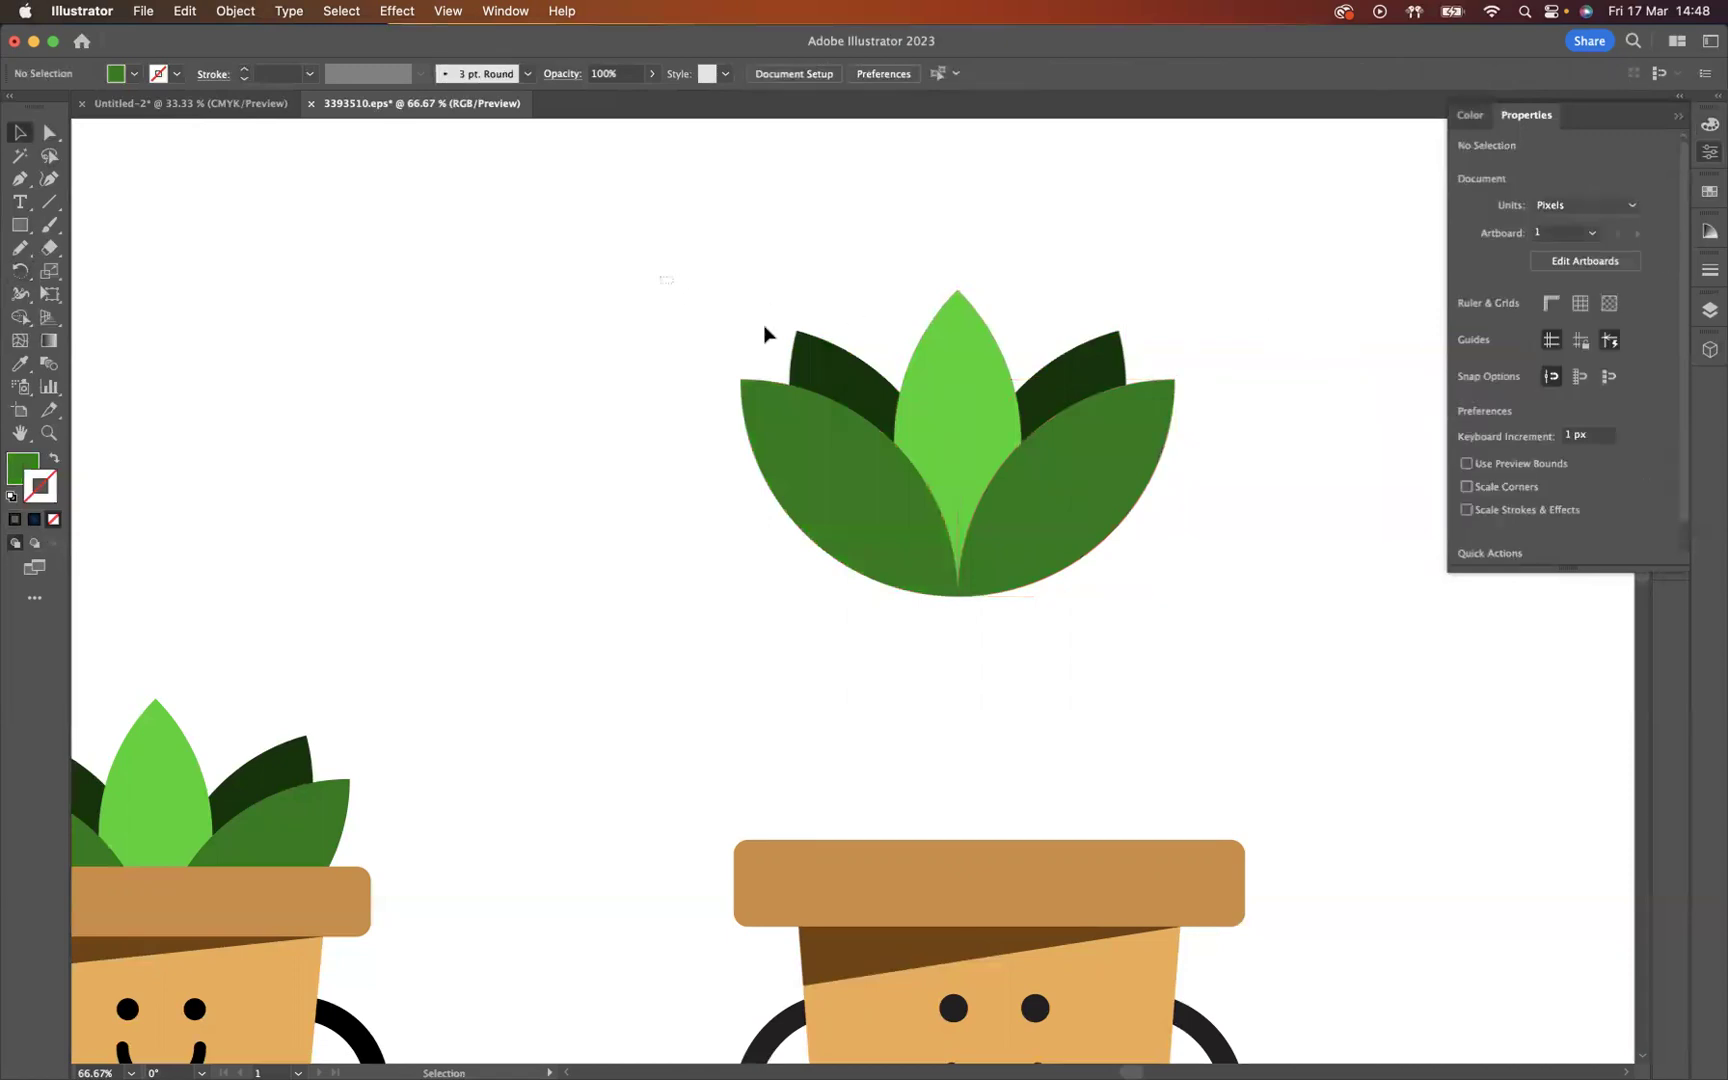
pyautogui.moveTo(766, 333); pyautogui.dragTo(1211, 549)
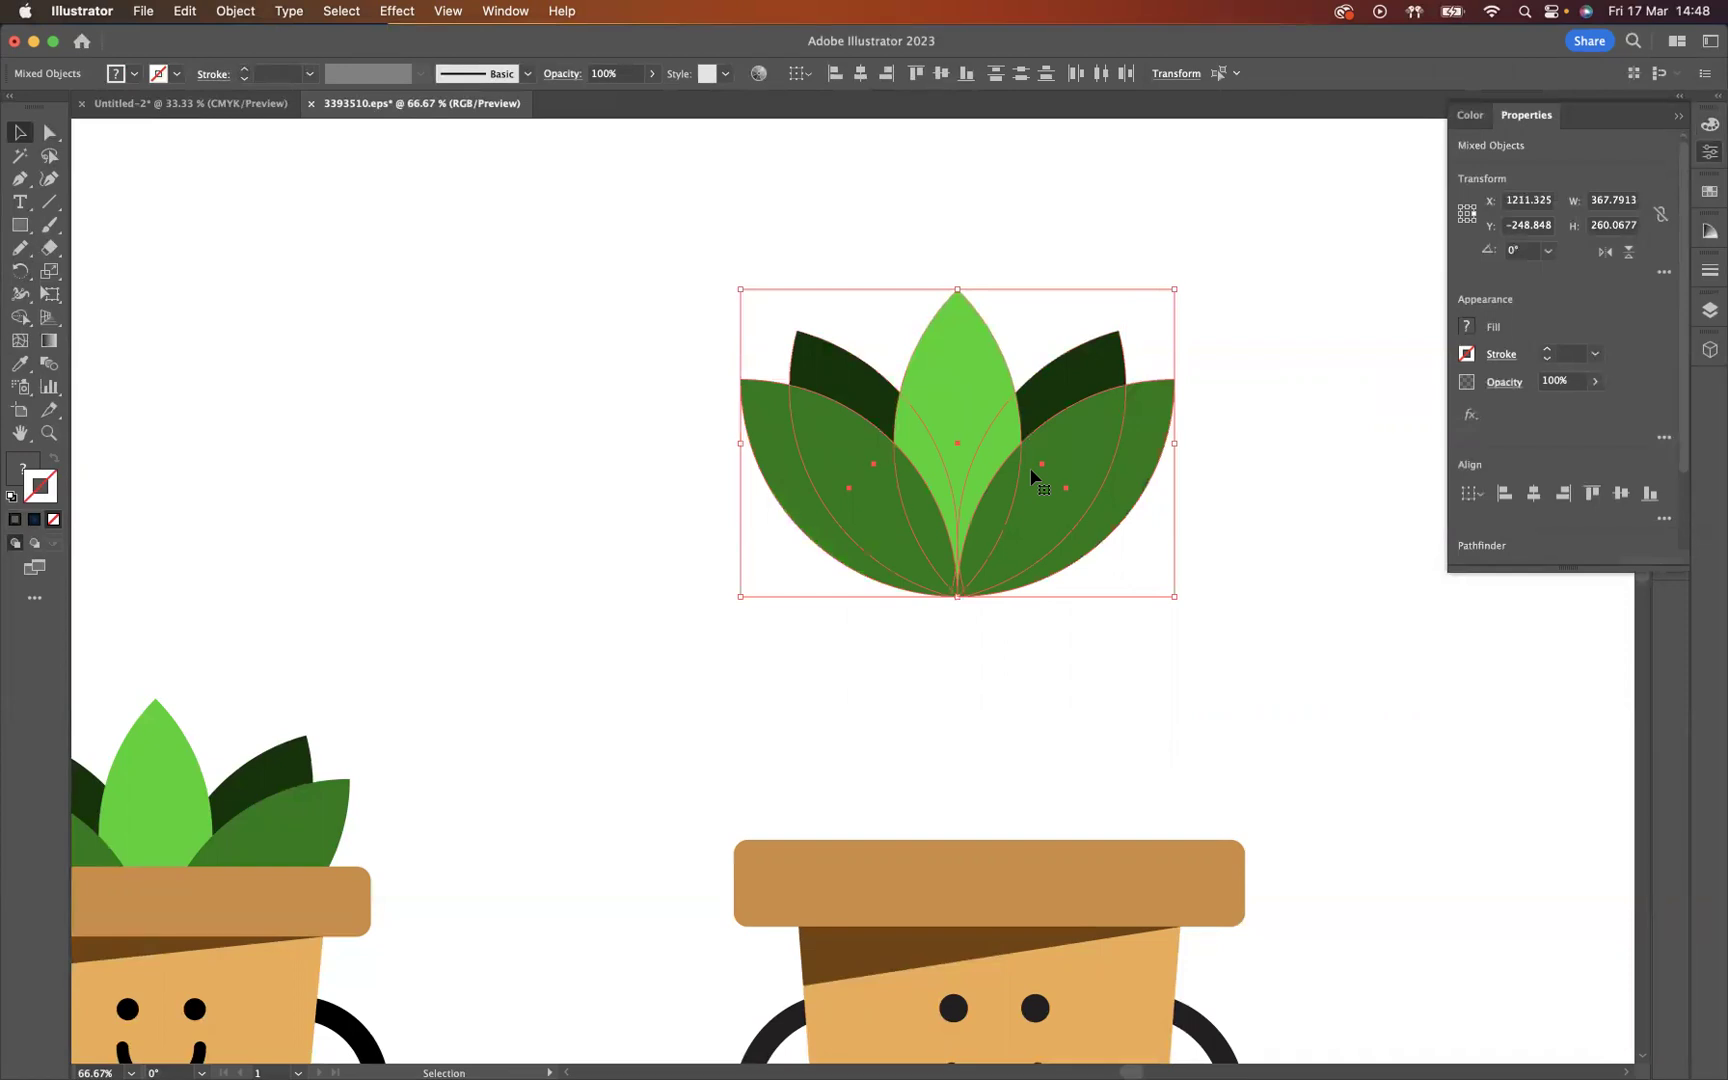
# Step: Group the five leaves and drag the group down onto the new pot's rim
pyautogui.press('super+g')
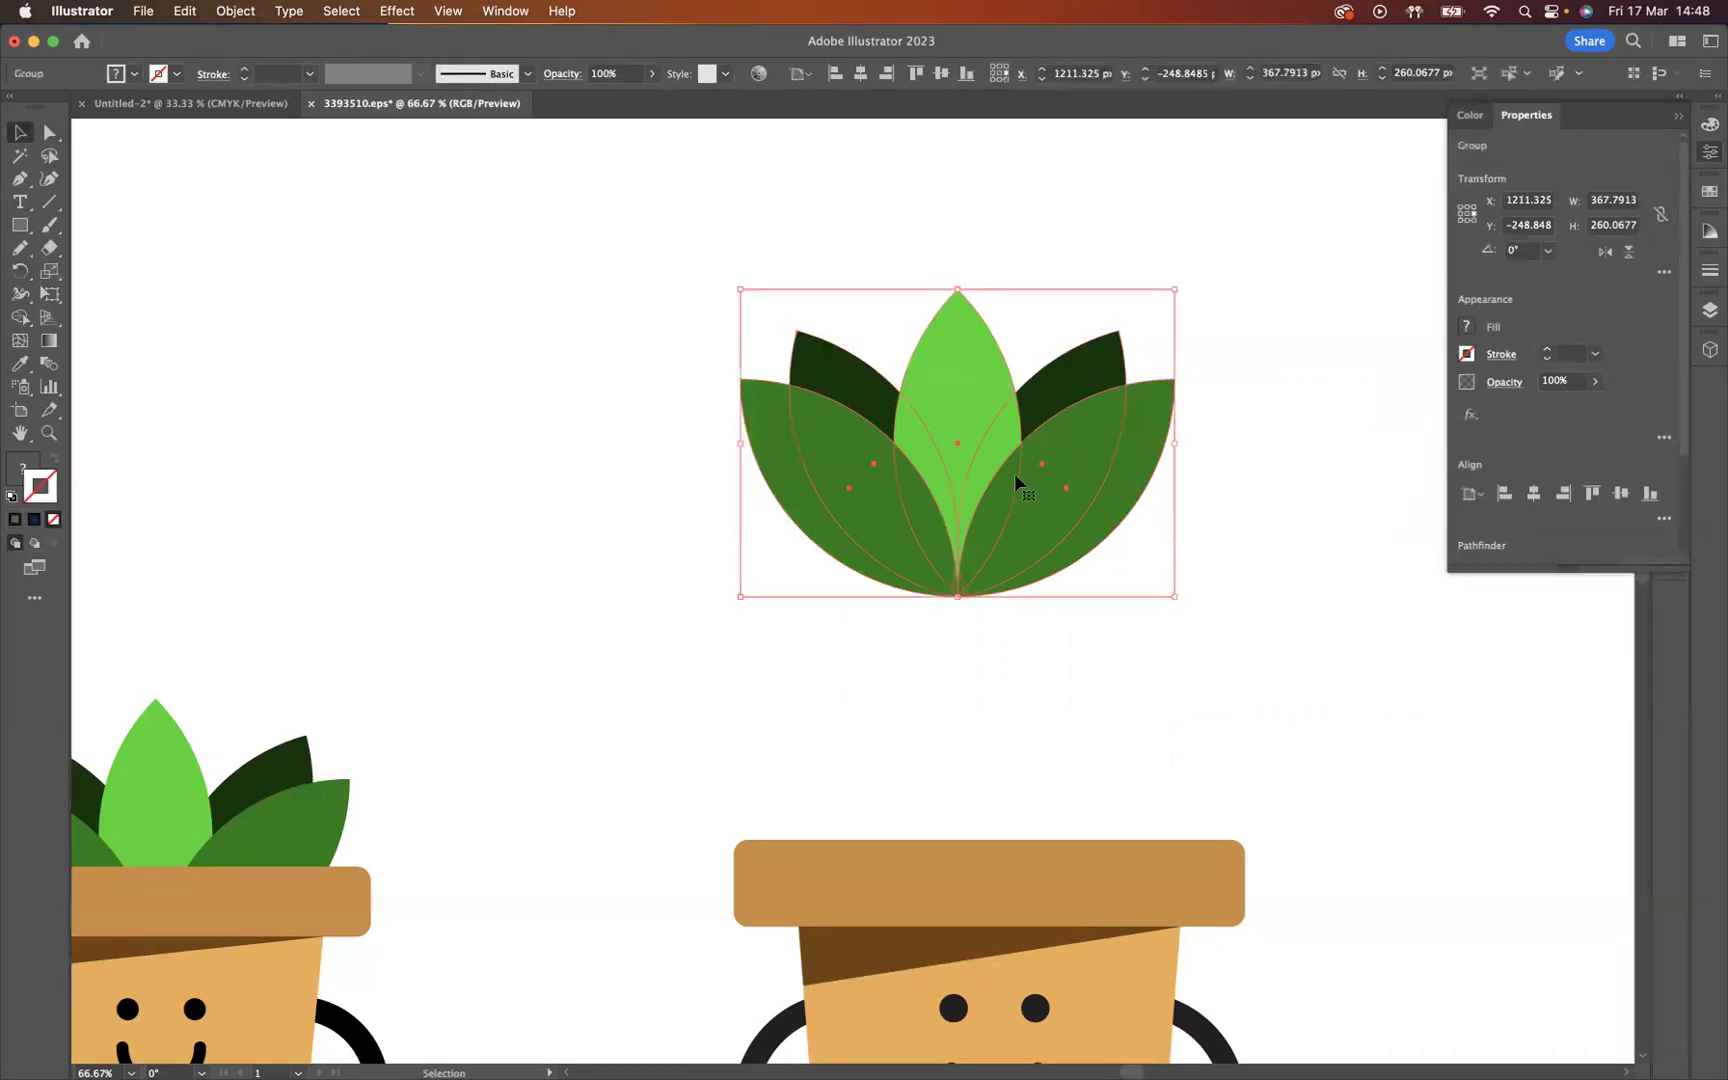
pyautogui.moveTo(971, 462); pyautogui.dragTo(1006, 778)
pyautogui.rightClick(1010, 770)
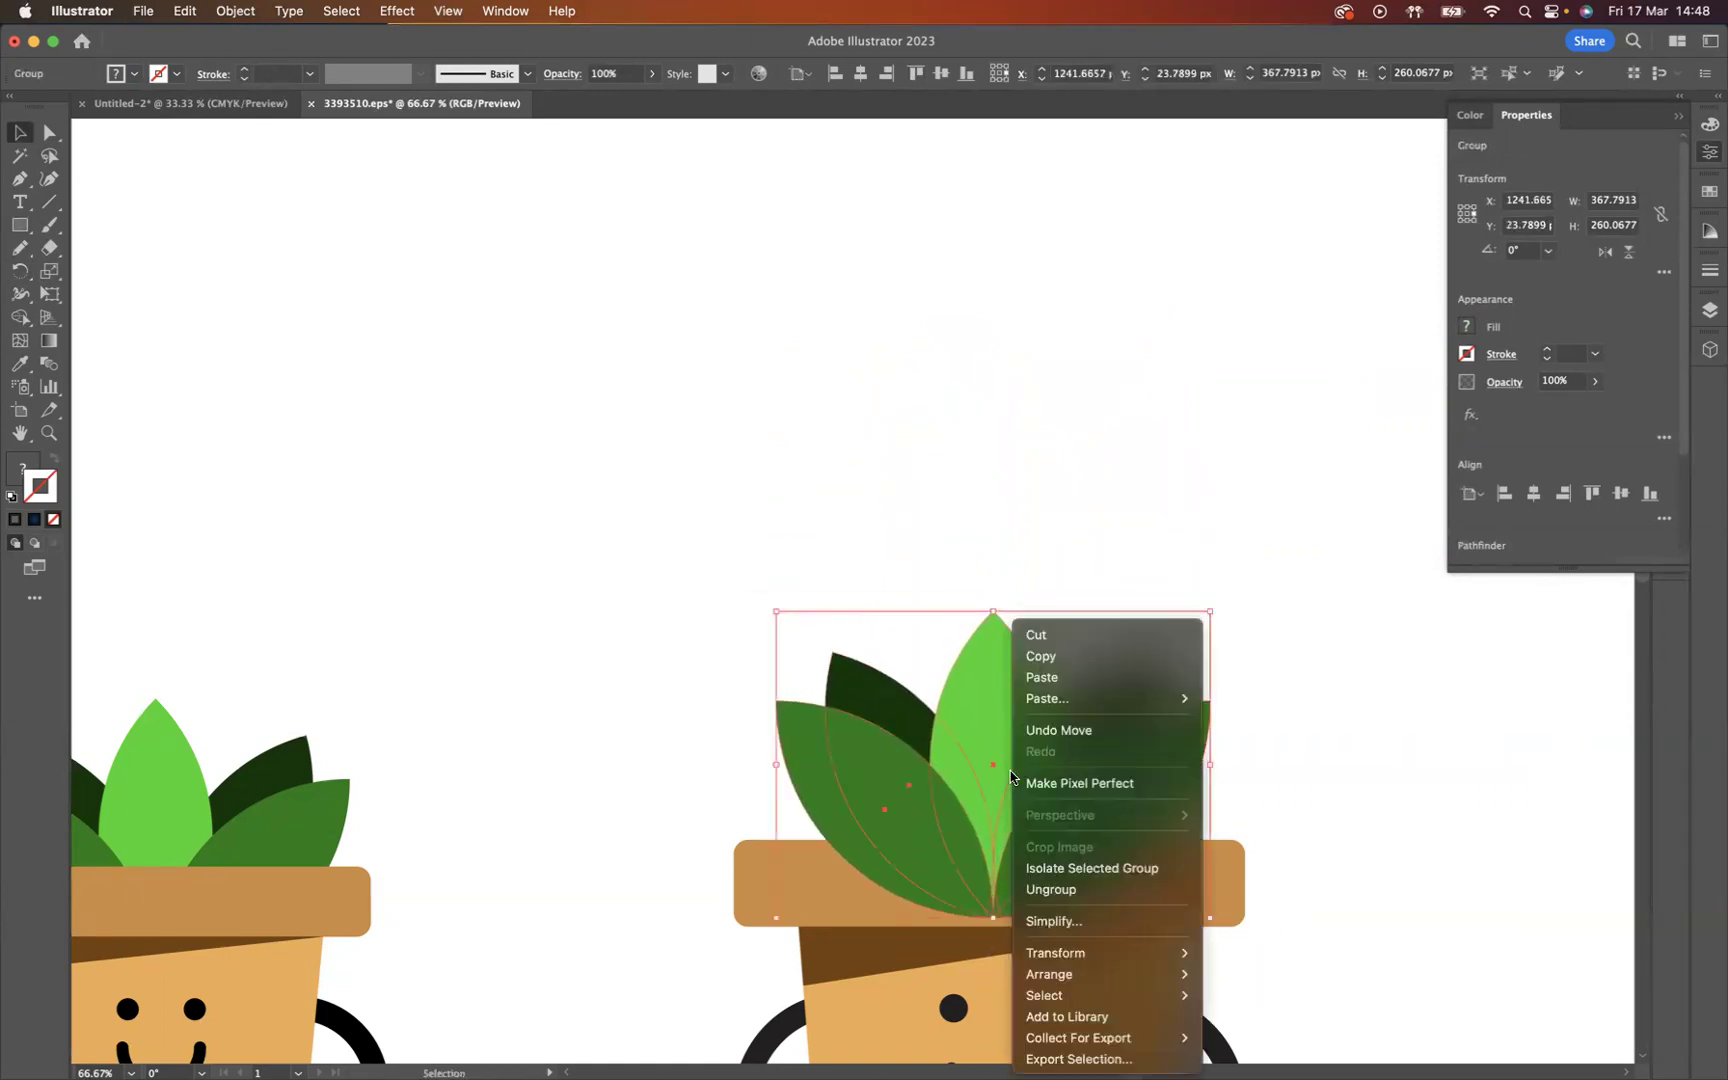
pyautogui.moveTo(1088, 978)
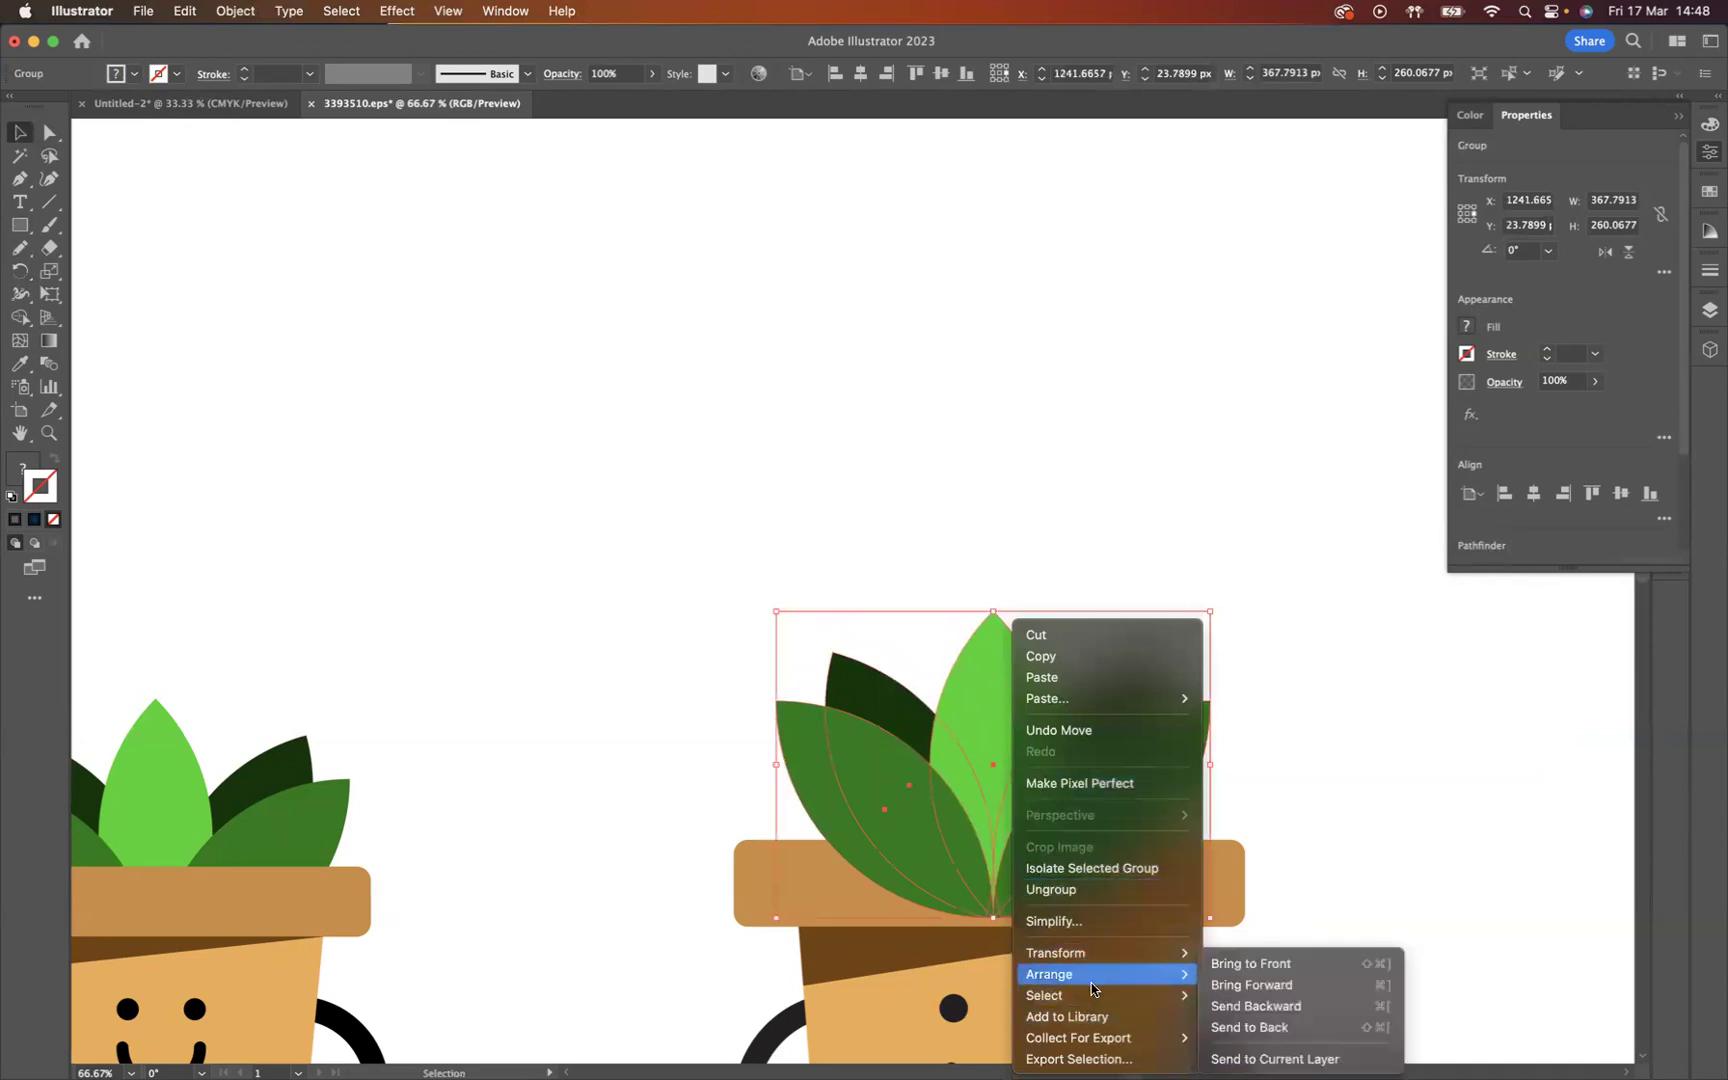